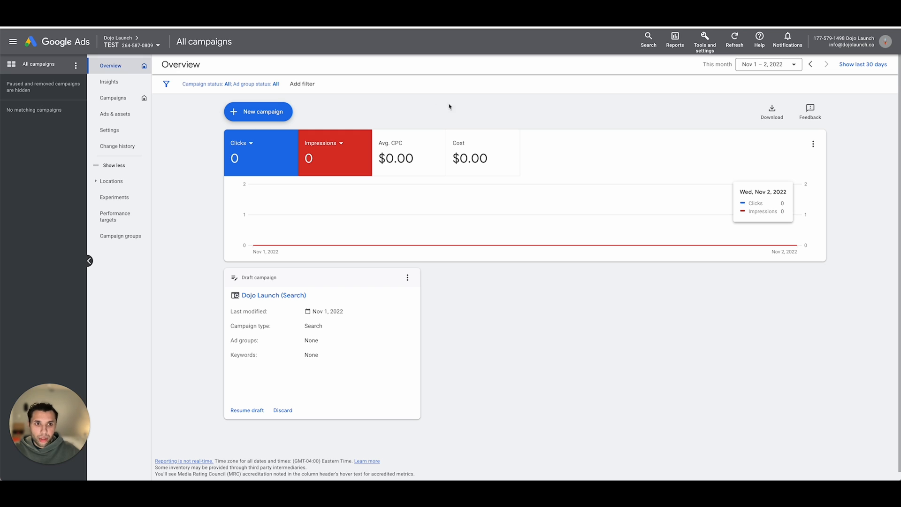
pyautogui.click(705, 47)
pyautogui.click(705, 49)
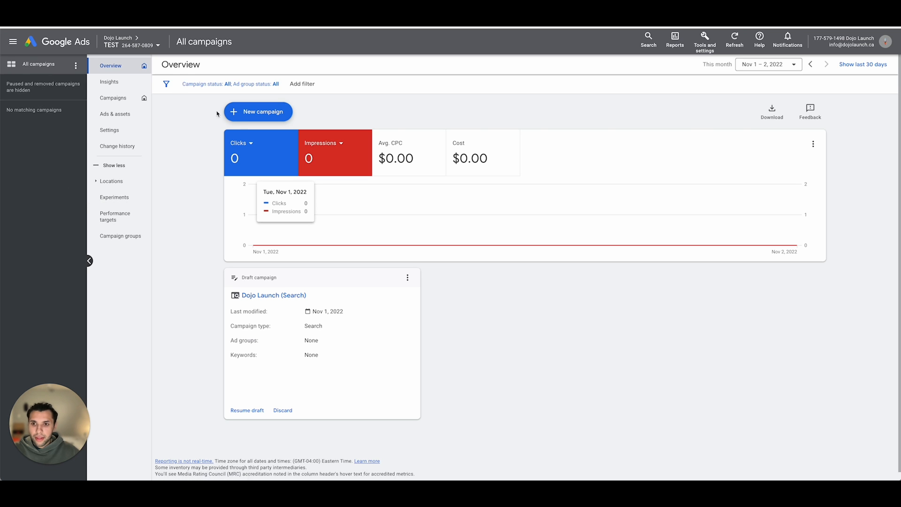
# - Start a new campaign with the Leads objective and continue to the campaign type selection
pyautogui.click(265, 120)
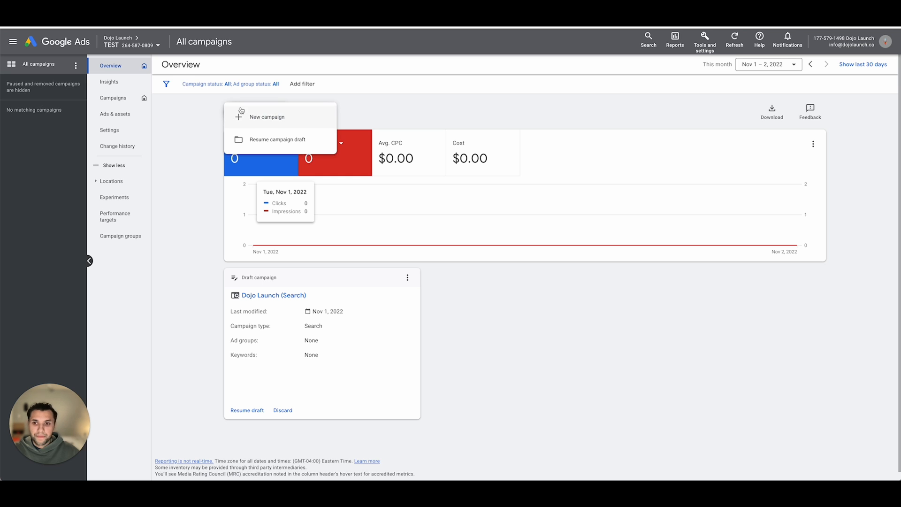
pyautogui.click(259, 118)
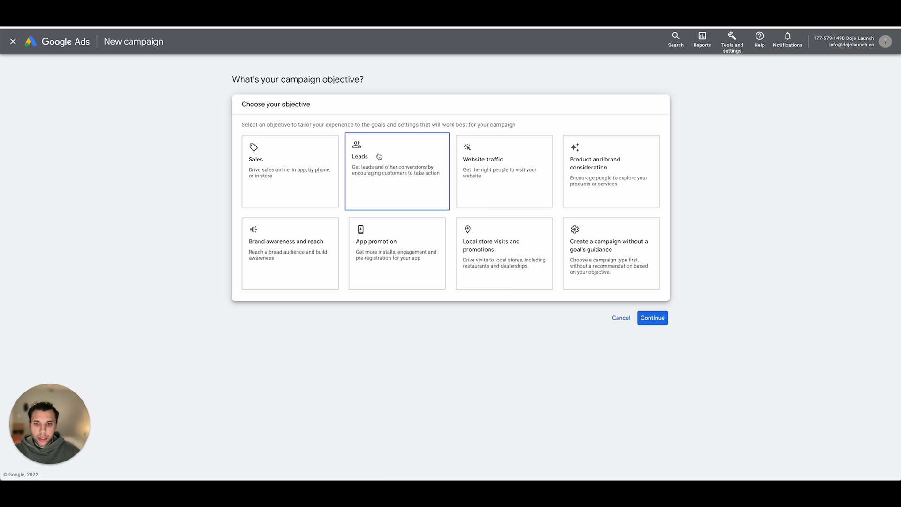
pyautogui.click(379, 157)
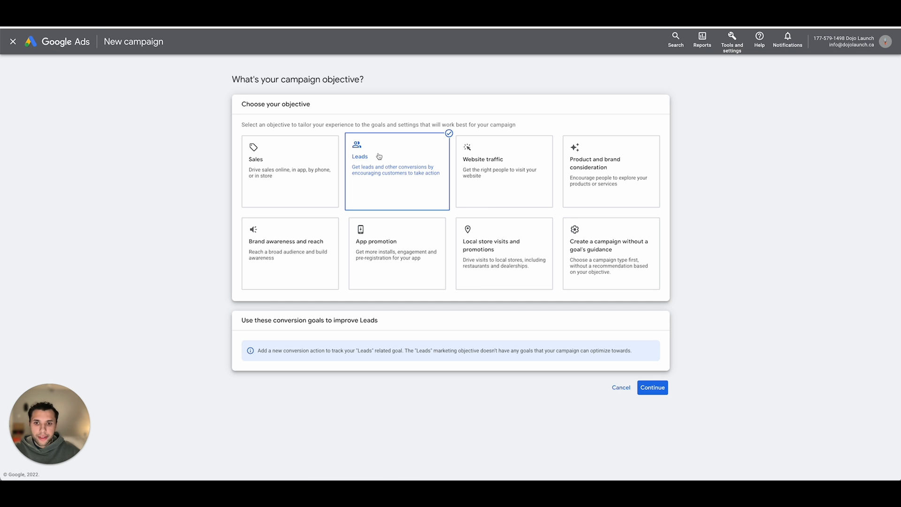
pyautogui.click(652, 388)
# - Choose Search as the campaign type
pyautogui.click(271, 260)
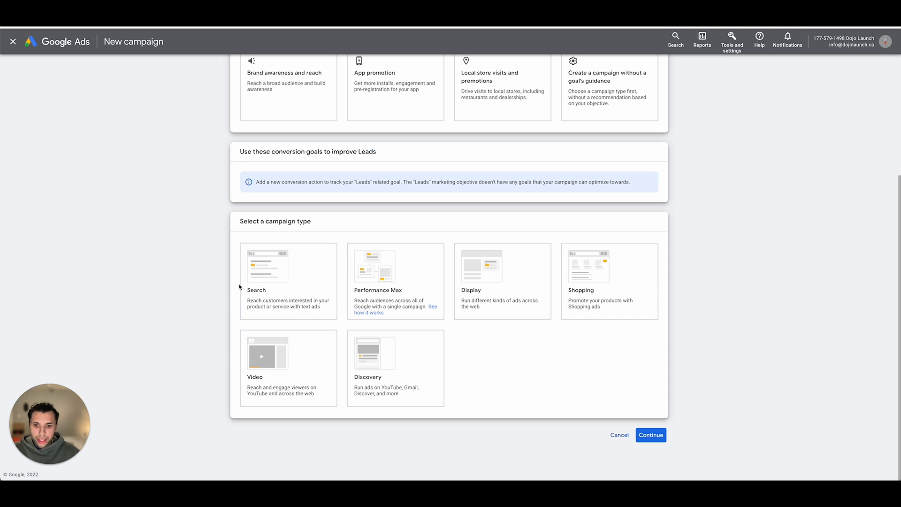
pyautogui.click(600, 291)
pyautogui.click(275, 281)
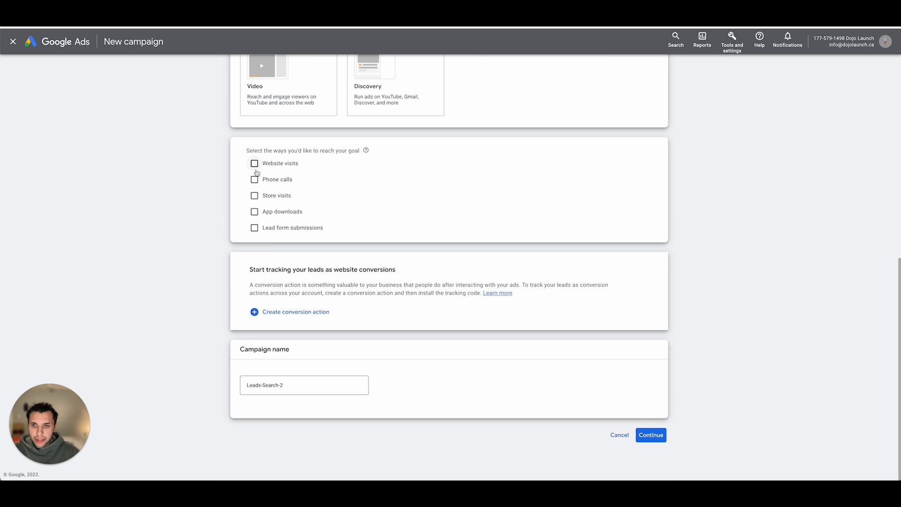
# - Select website visits as the way to reach the goal, with dojolaunch.ca as the business's website
pyautogui.scroll(-5, 409, 191)
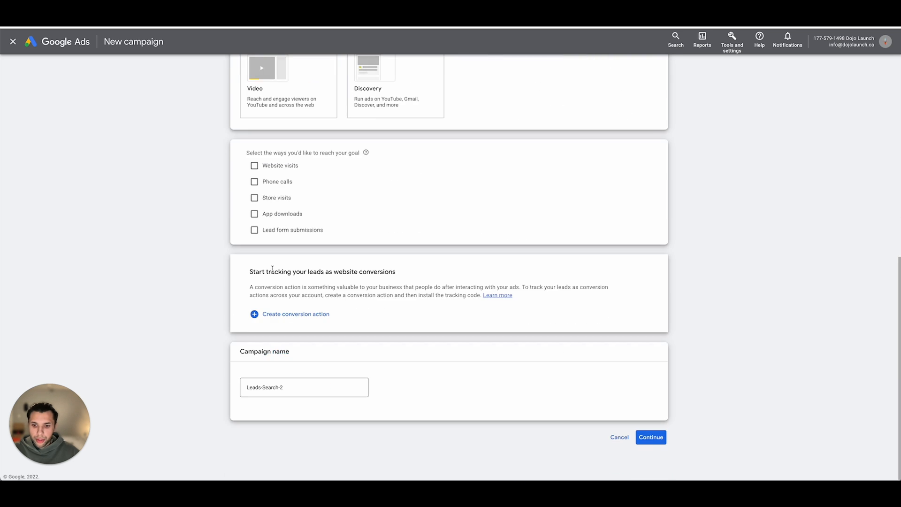
pyautogui.click(280, 195)
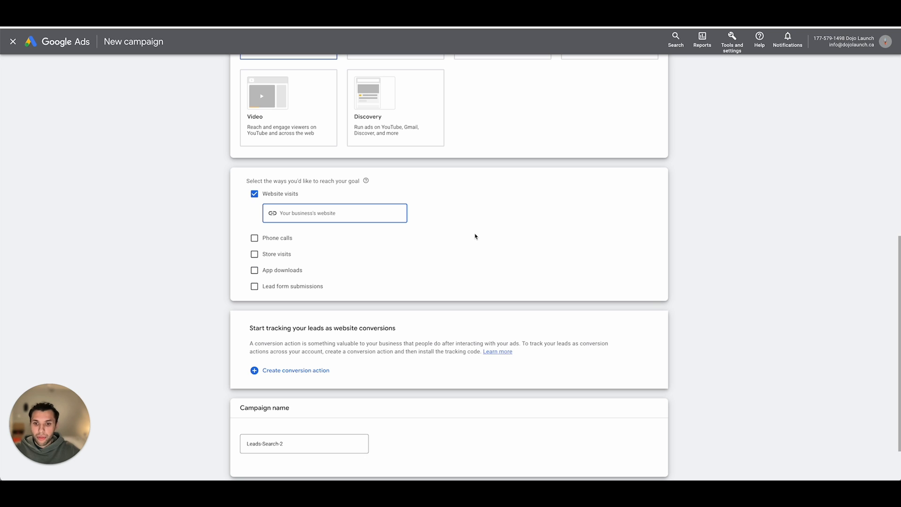
pyautogui.write('do')
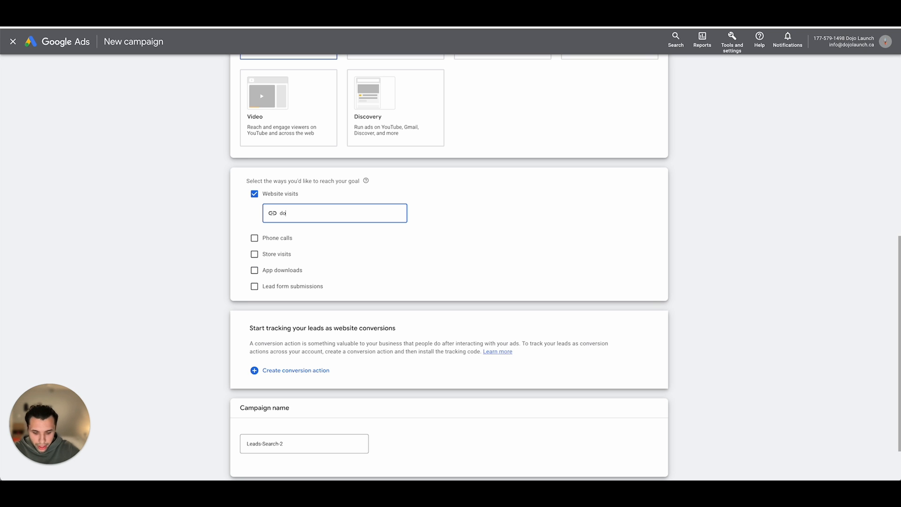
pyautogui.write('jolaundh.ca')
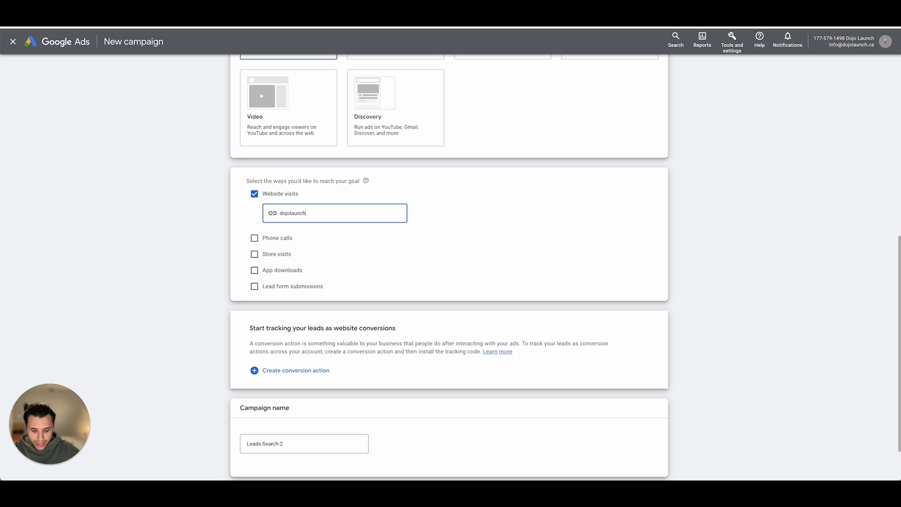
pyautogui.click(572, 239)
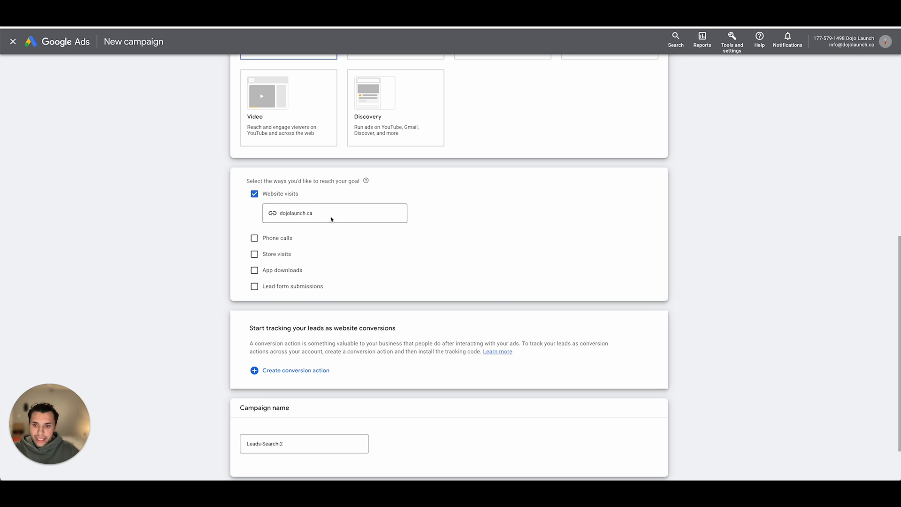
# - Name the campaign "Dojo Launch (Search)" and continue to the bidding settings
pyautogui.scroll(-1, 408, 224)
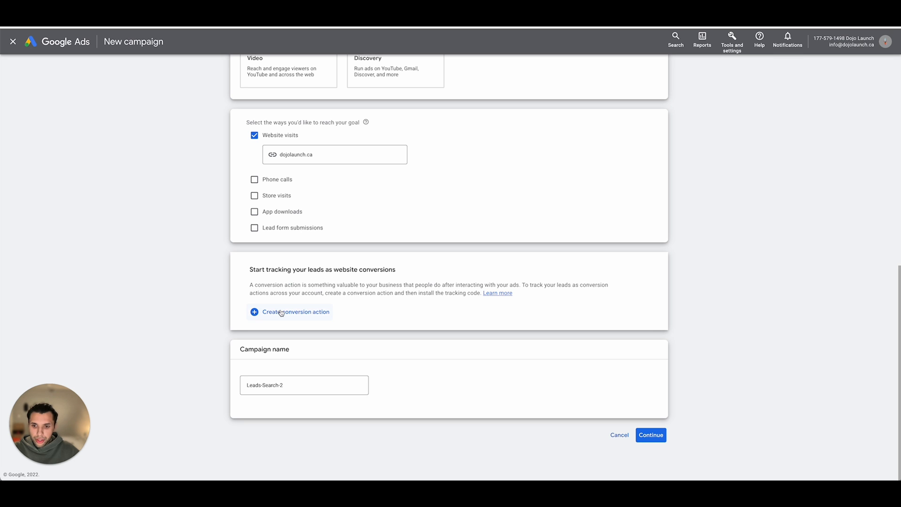
pyautogui.doubleClick(293, 386)
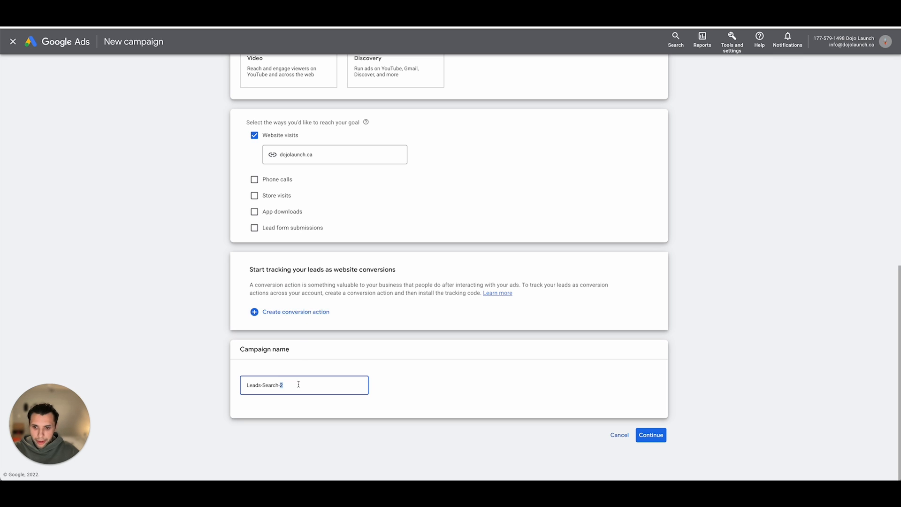
pyautogui.tripleClick(298, 384)
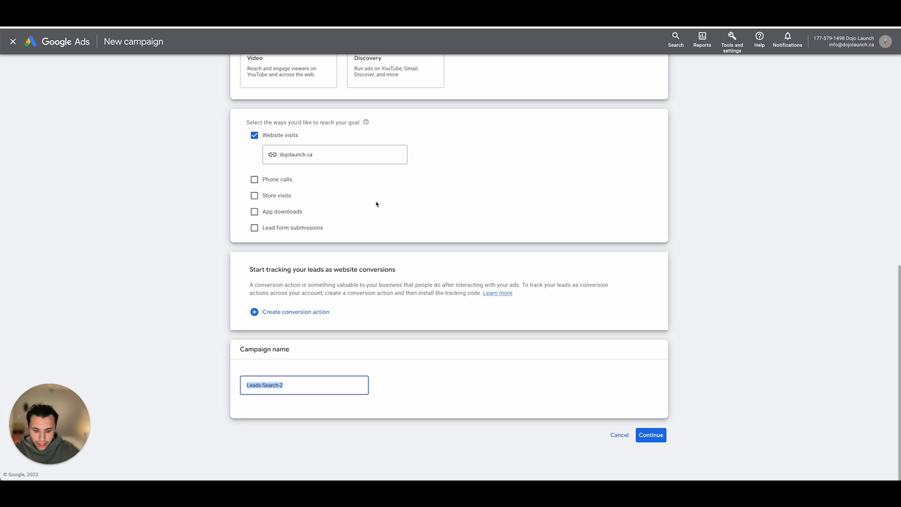
pyautogui.write('Doj')
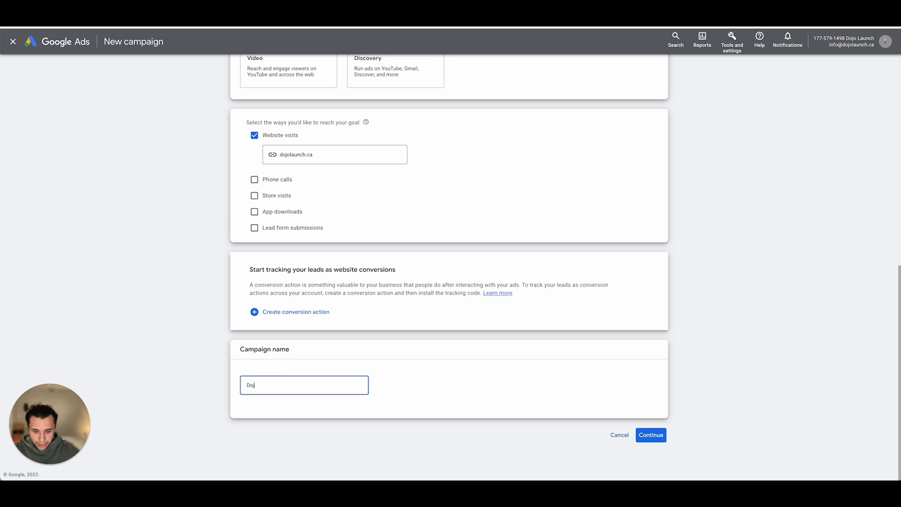
pyautogui.write('o Launch (')
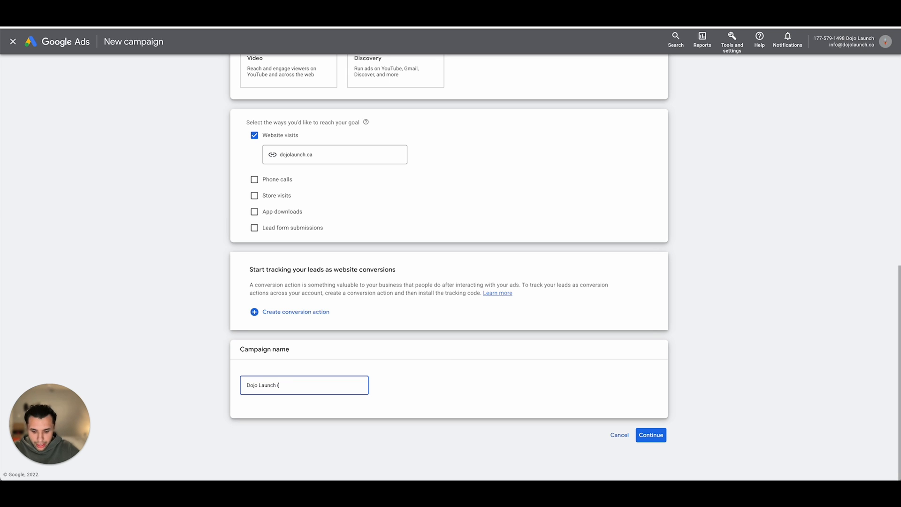
pyautogui.write('Search)')
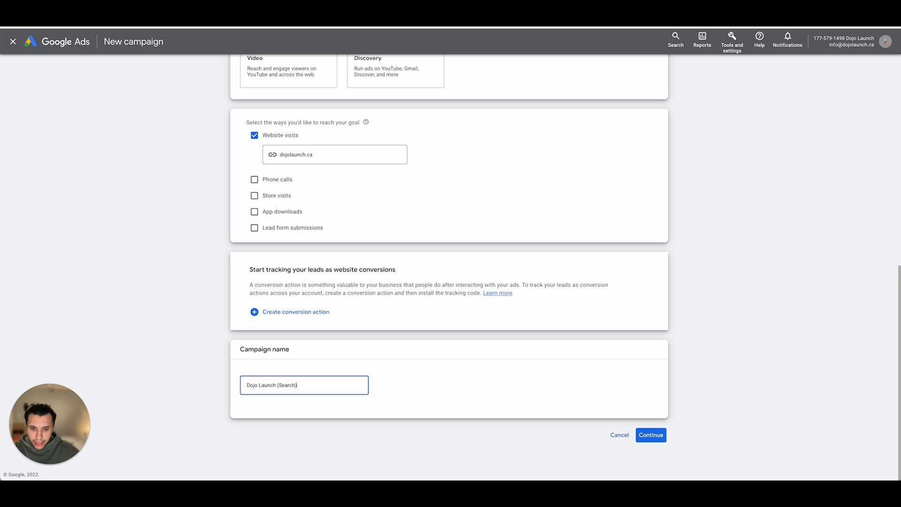
pyautogui.click(651, 435)
pyautogui.click(553, 341)
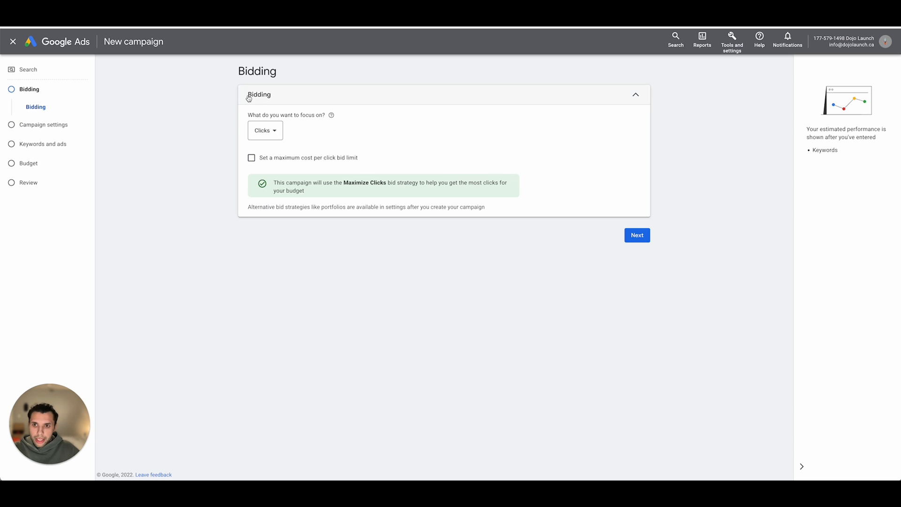
pyautogui.click(269, 135)
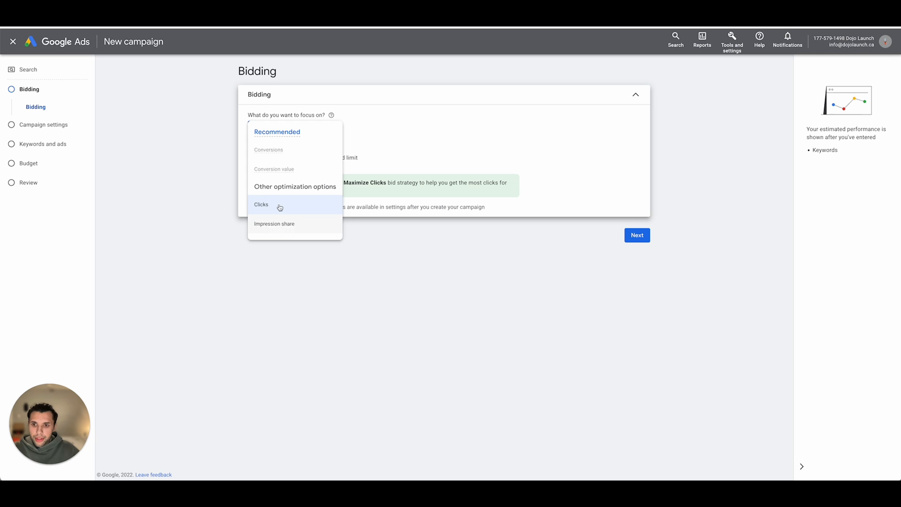
pyautogui.click(413, 143)
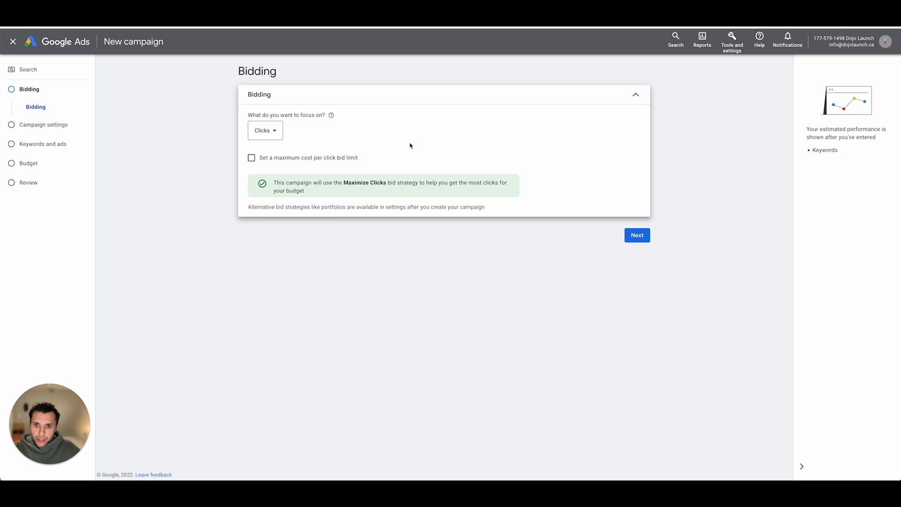
pyautogui.click(266, 132)
pyautogui.moveTo(274, 153)
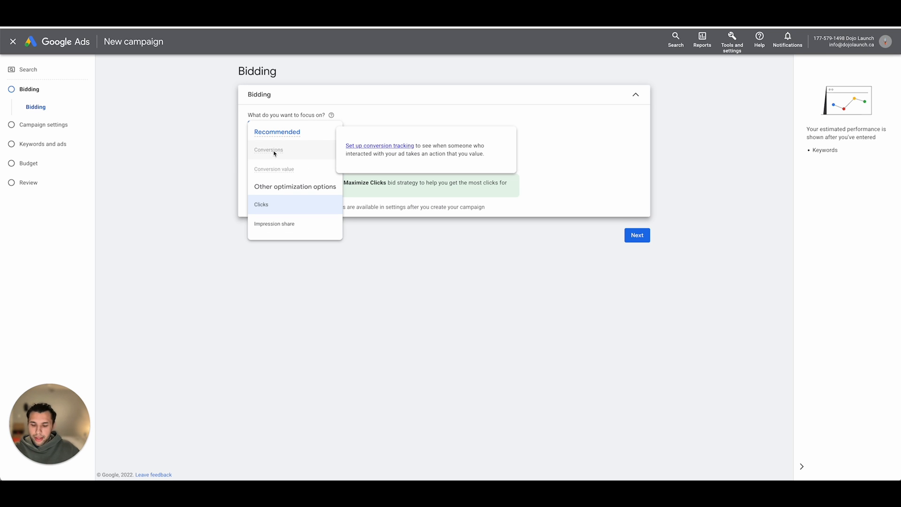
pyautogui.click(196, 151)
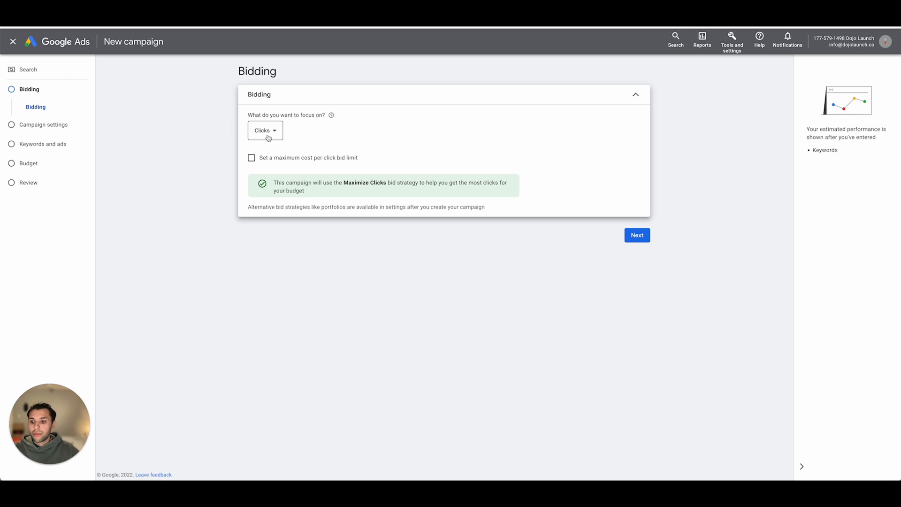
# - Set a maximum cost per click bid limit of CA$5.00 and proceed to the campaign settings
pyautogui.click(293, 158)
pyautogui.click(289, 184)
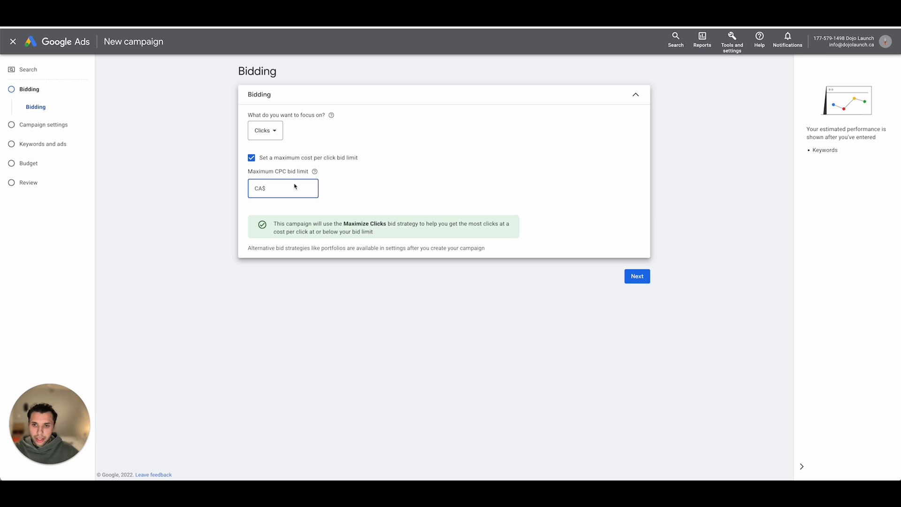
pyautogui.write('5')
pyautogui.click(369, 185)
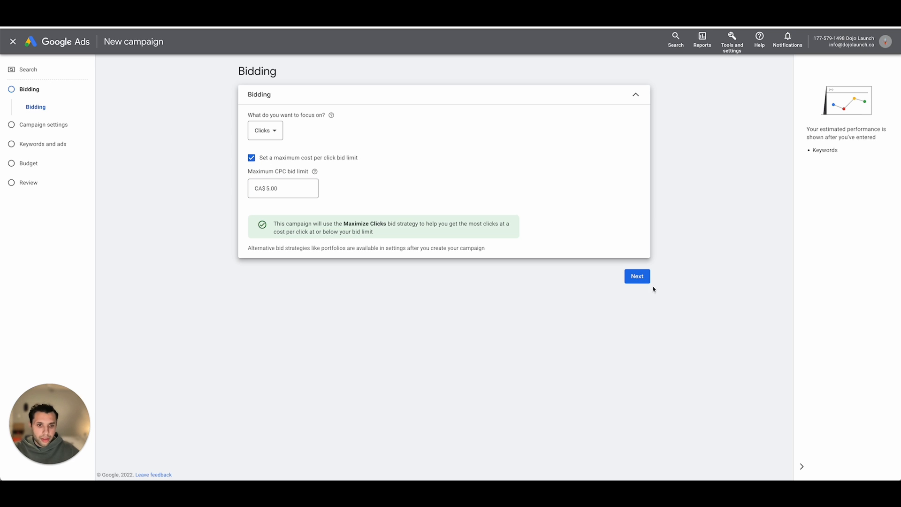
pyautogui.click(639, 278)
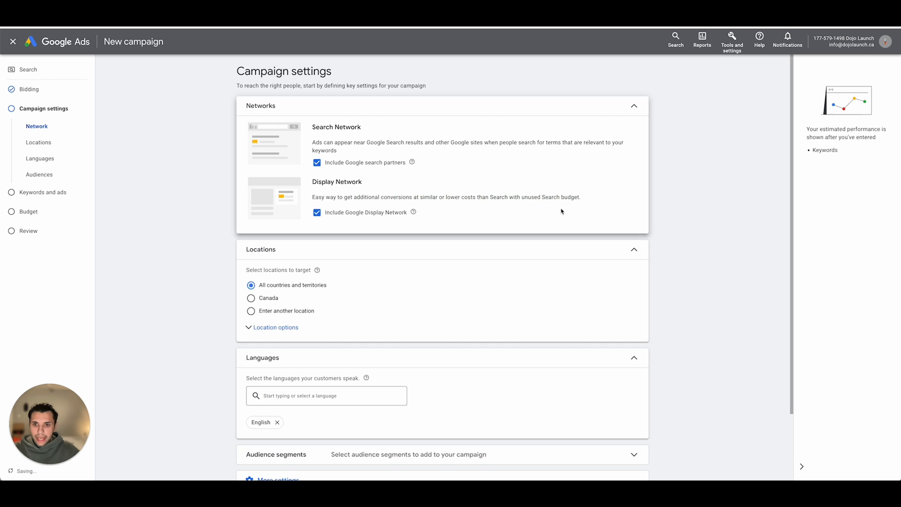
# - Exclude Google search partners and the Google Display Network from the campaign's networks
pyautogui.click(317, 163)
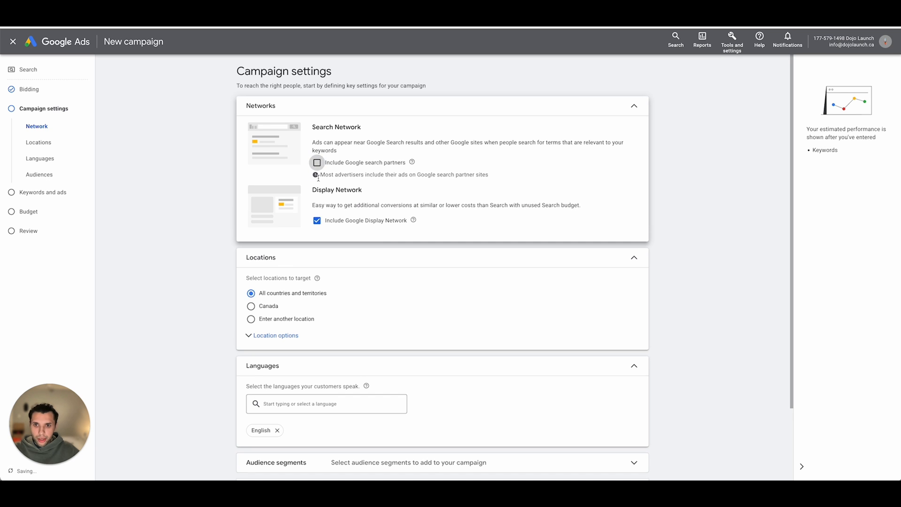
pyautogui.click(317, 220)
# - Choose to enter another target location and switch the advanced location search to radius targeting
pyautogui.scroll(-2, 404, 178)
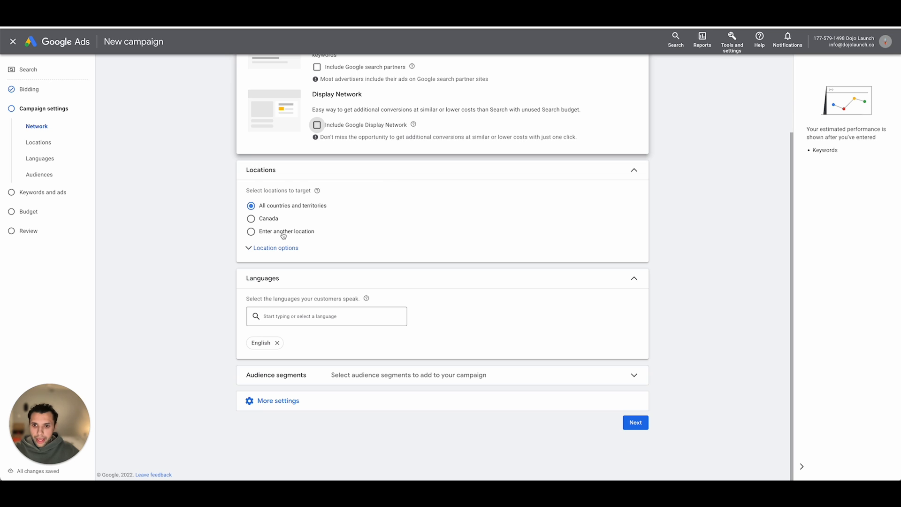
pyautogui.click(267, 233)
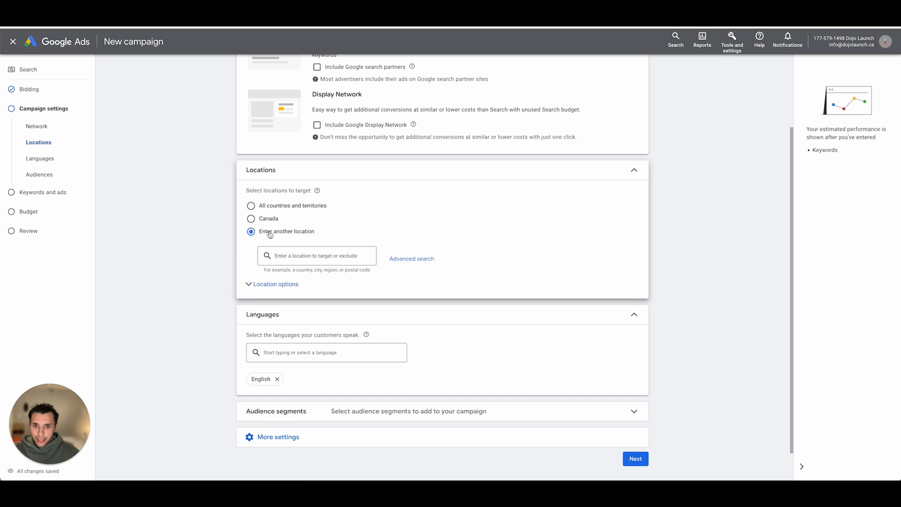
pyautogui.click(418, 258)
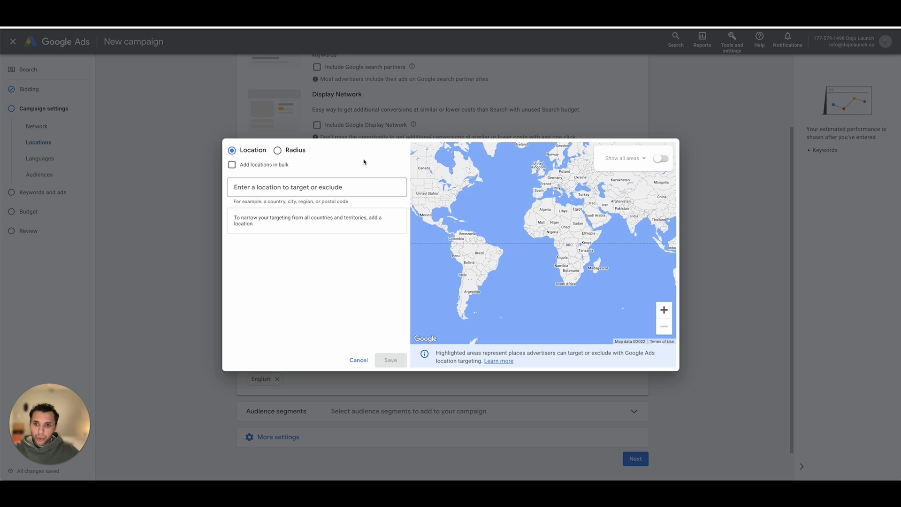
pyautogui.click(297, 151)
pyautogui.click(307, 190)
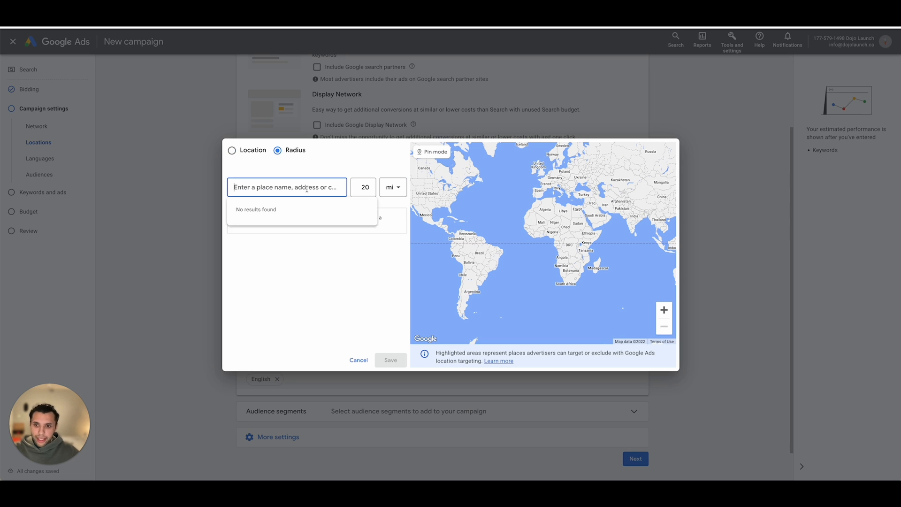
# - Set the targeting radius to 7 km
pyautogui.doubleClick(365, 187)
pyautogui.write('10')
pyautogui.click(389, 190)
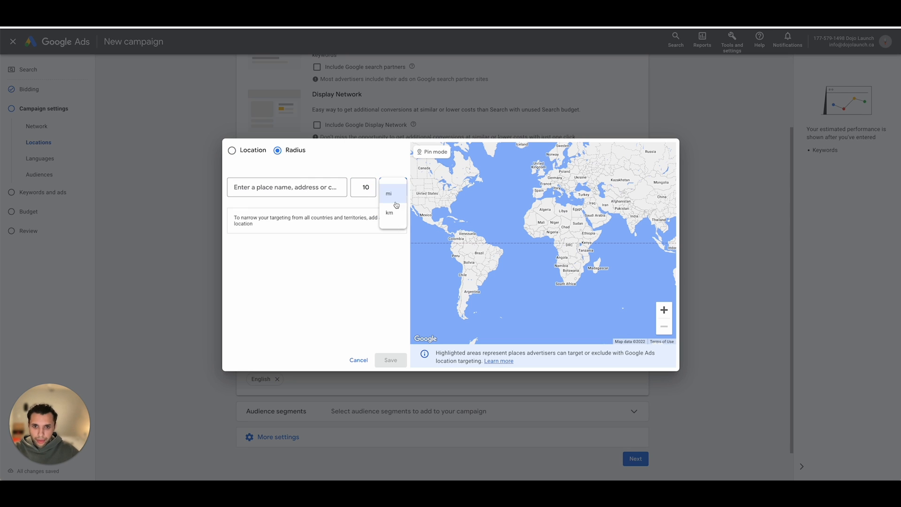
pyautogui.click(392, 218)
pyautogui.doubleClick(364, 187)
pyautogui.write('7')
# - Add the business's street address in Barrie as the centre of the target radius and save the location
pyautogui.click(307, 188)
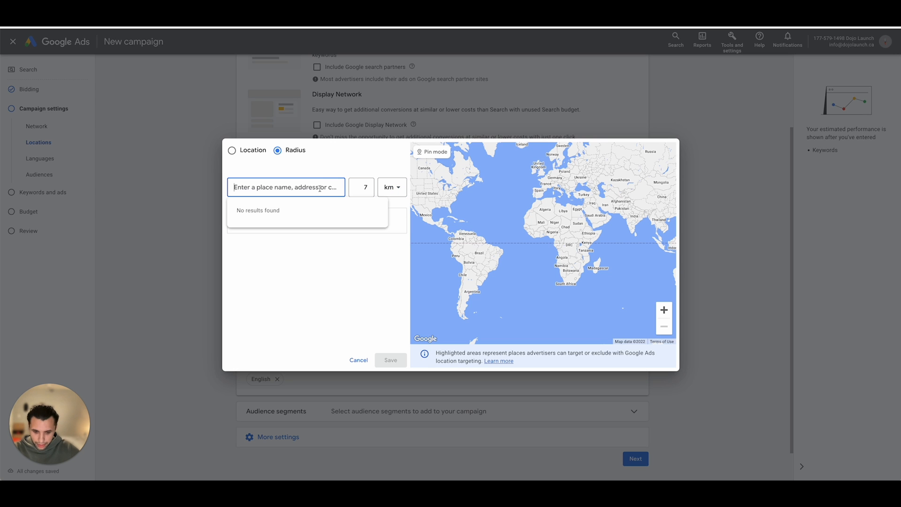
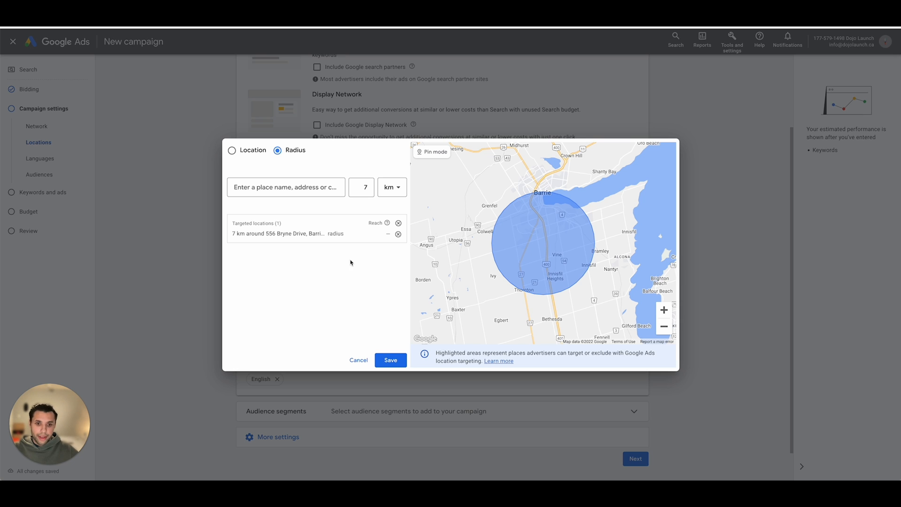
pyautogui.click(394, 360)
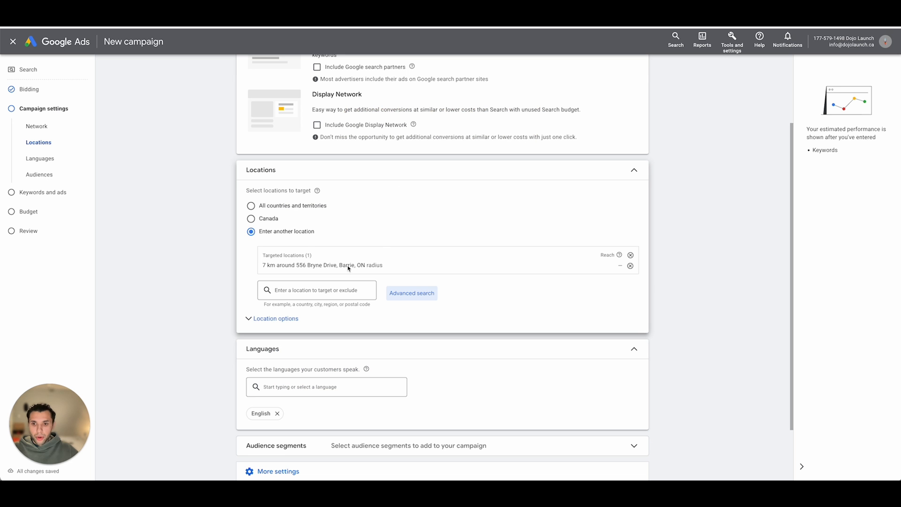
pyautogui.scroll(-1, 302, 254)
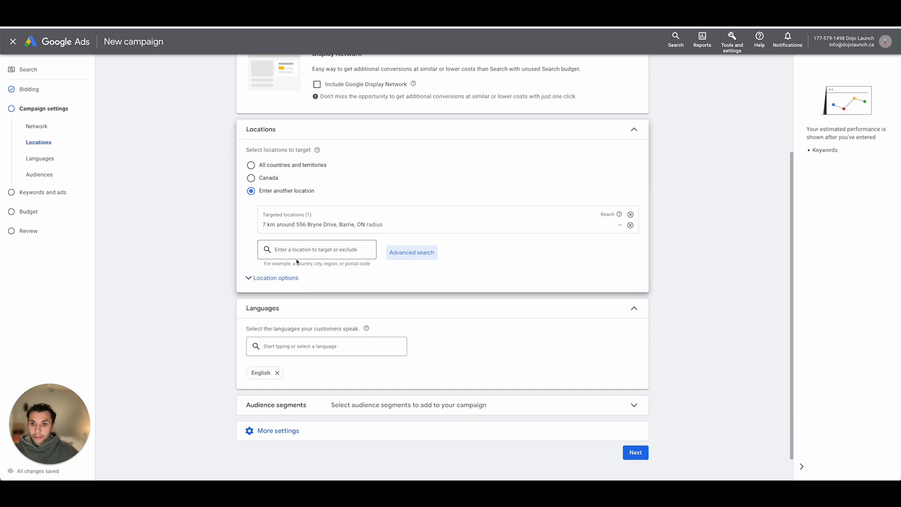
# - Set the location option to target by "Presence: People in or regularly in your targeted locations"
pyautogui.click(296, 279)
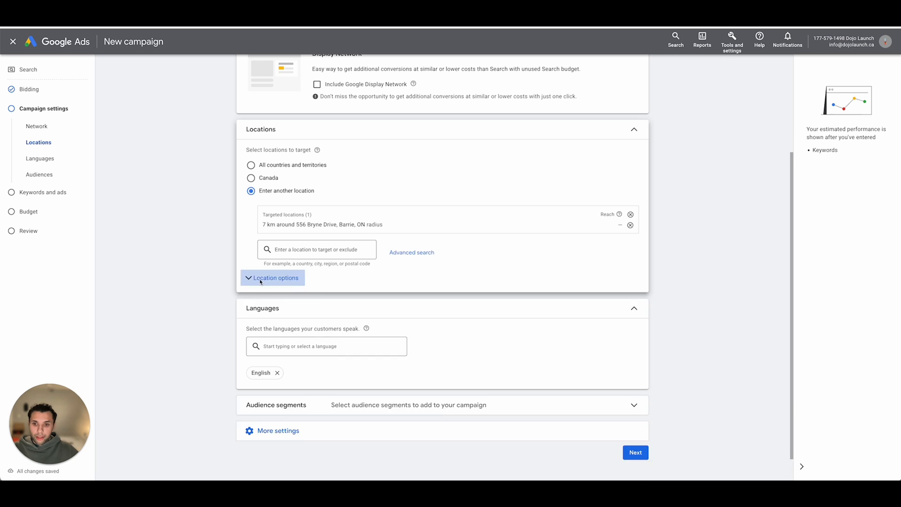
pyautogui.scroll(-1, 325, 286)
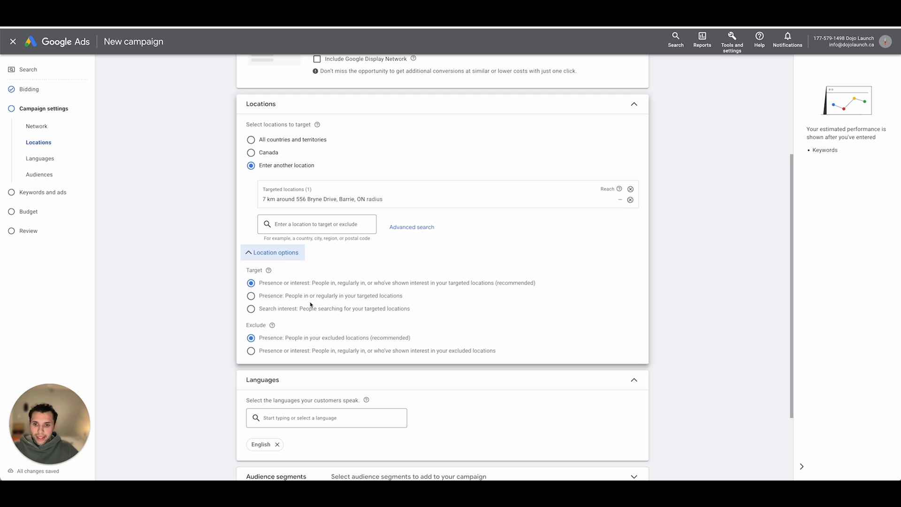
pyautogui.click(274, 299)
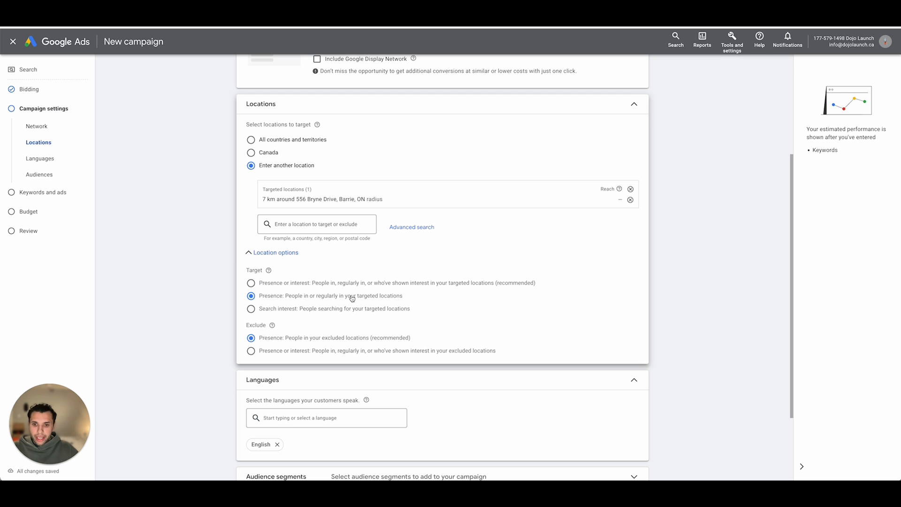
# - Set the Dynamic Search Ads website to dojolaunch.ca among the additional campaign settings and continue to the keywords and ads stage
pyautogui.scroll(-2, 446, 343)
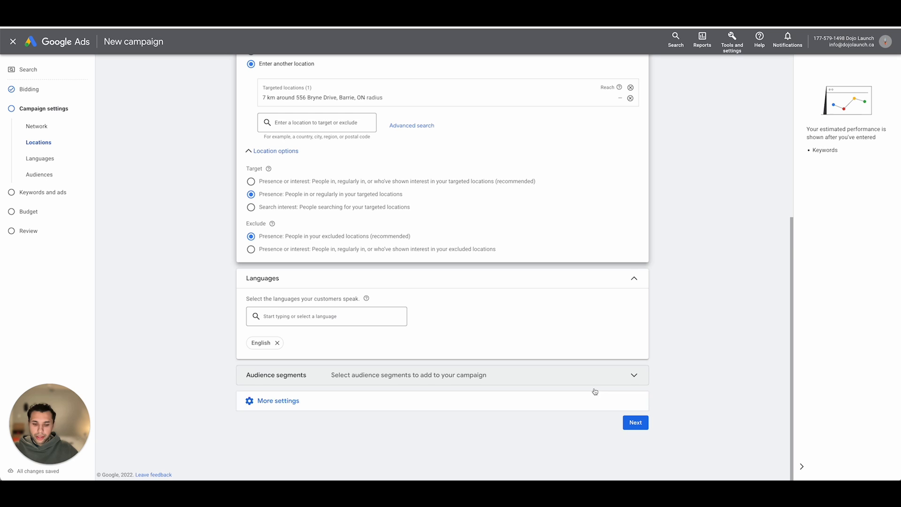
pyautogui.click(484, 400)
pyautogui.scroll(-2, 371, 328)
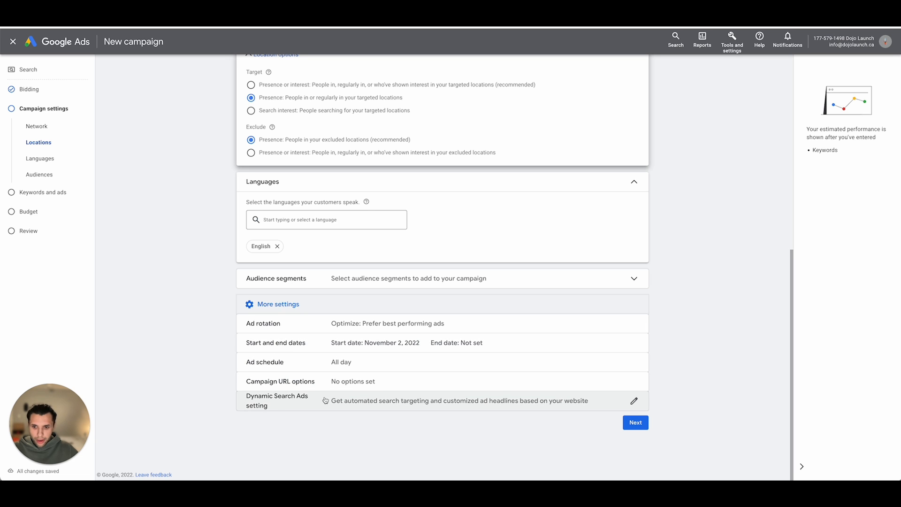
pyautogui.click(259, 403)
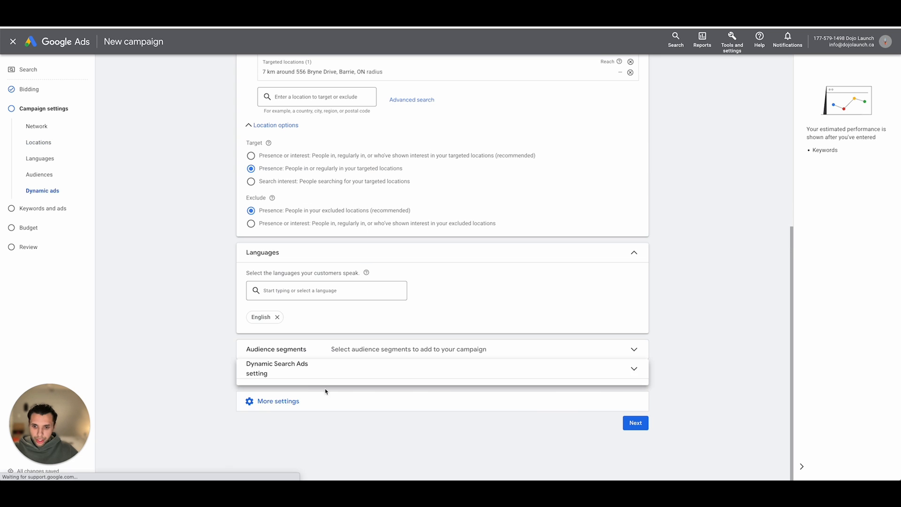
pyautogui.scroll(-2, 326, 343)
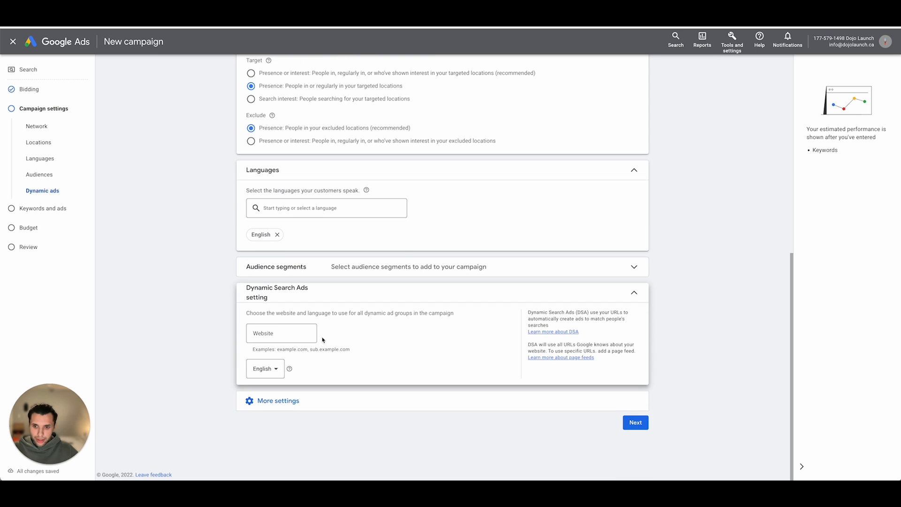
pyautogui.click(279, 334)
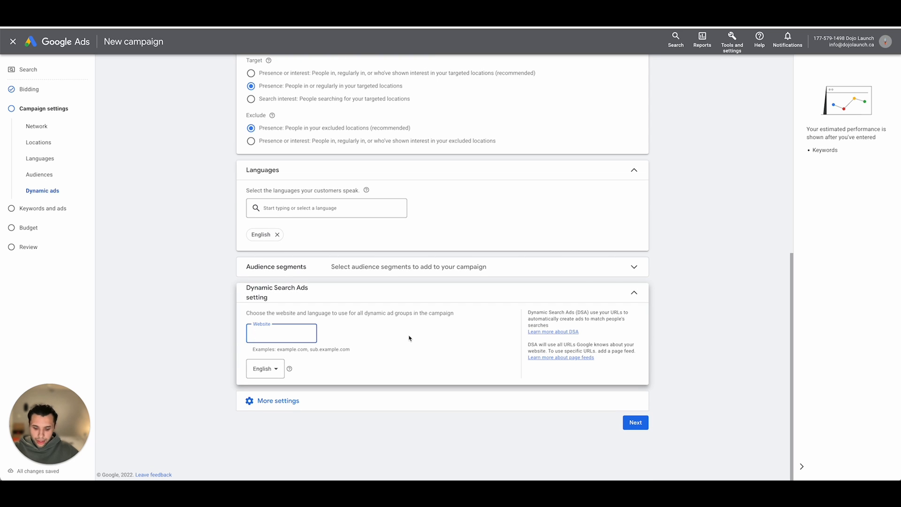
pyautogui.write('dojolaunch.ca')
pyautogui.click(214, 322)
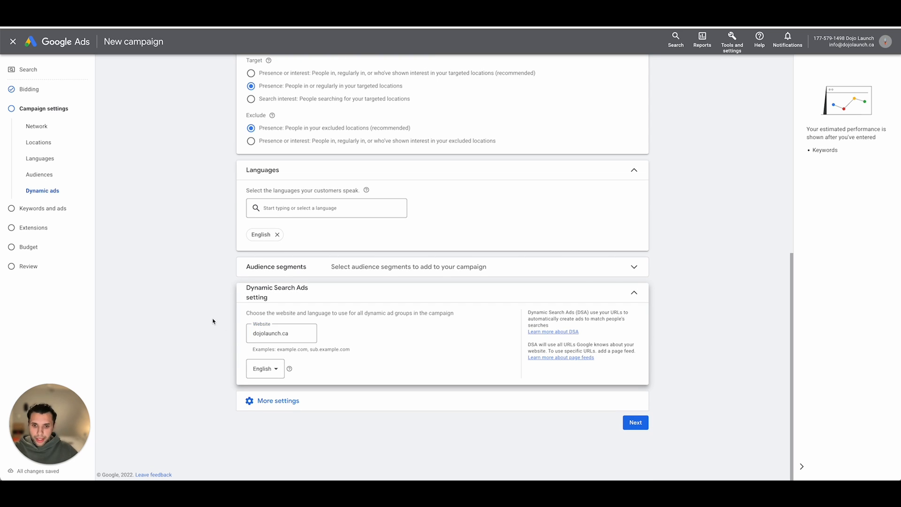
pyautogui.moveTo(528, 312); pyautogui.dragTo(575, 313)
pyautogui.click(562, 313)
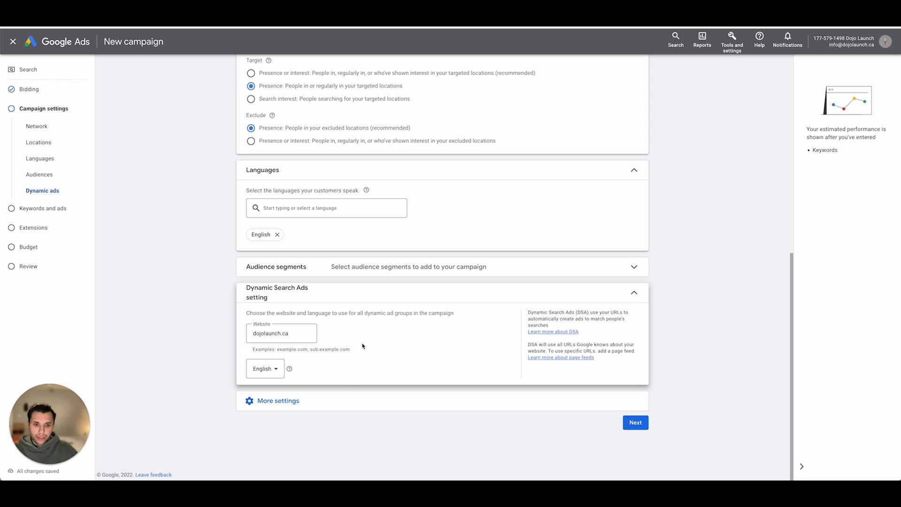
pyautogui.click(632, 424)
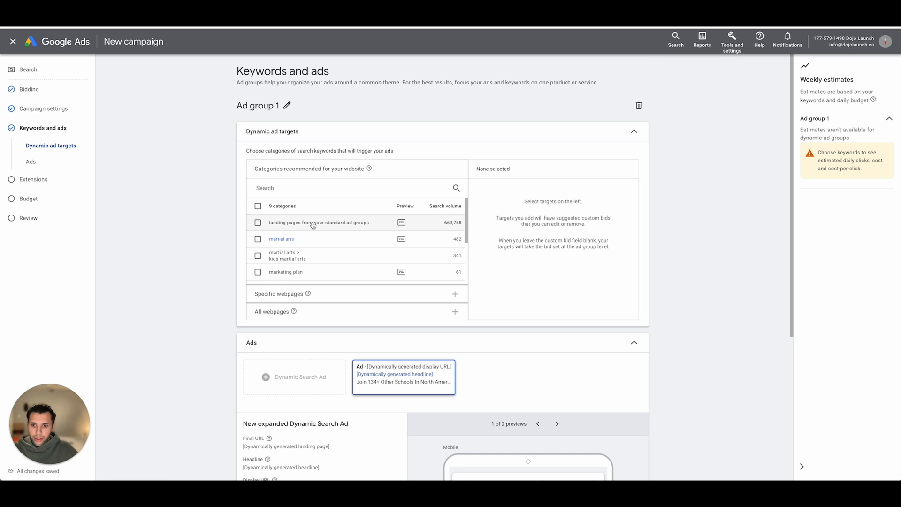
# - Select landing pages from your standard ad groups, martial arts marketing plan, marketing plan, dojo and advertising as the ad group's dynamic ad targets
pyautogui.click(258, 223)
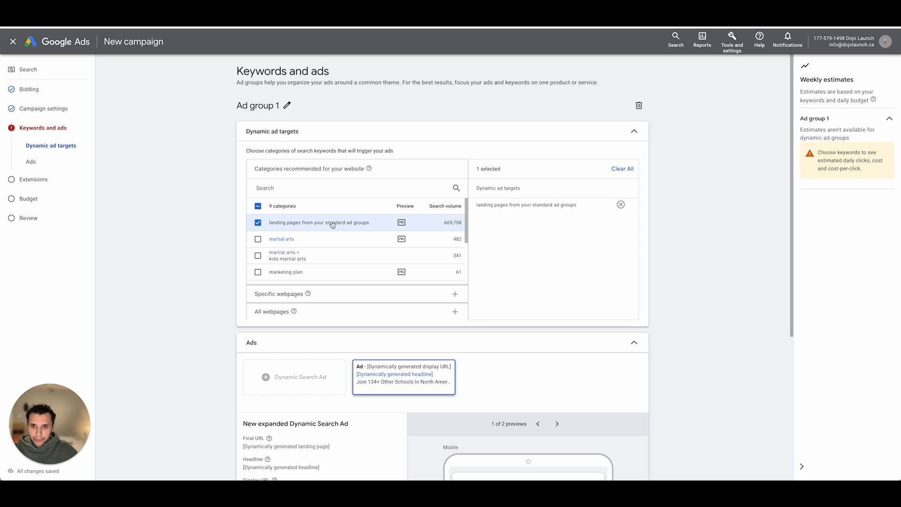
pyautogui.scroll(-5, 306, 232)
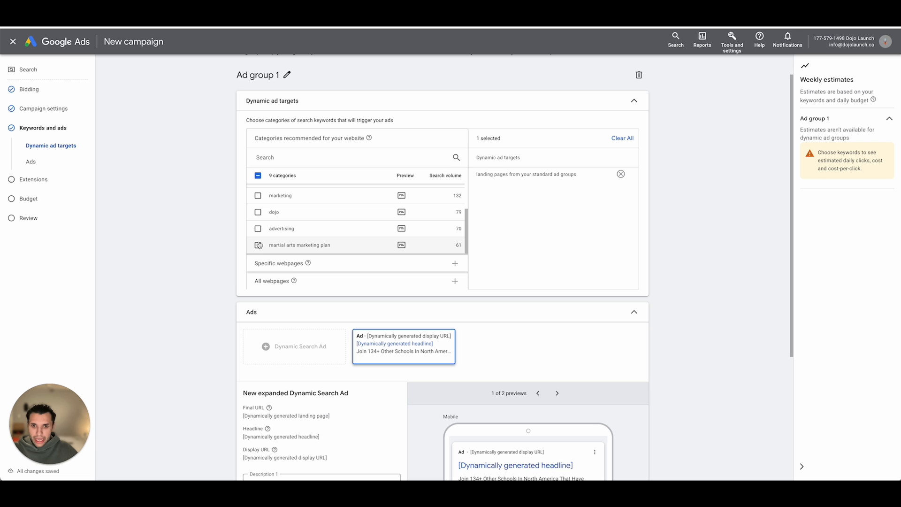
pyautogui.click(259, 245)
pyautogui.scroll(1, 284, 228)
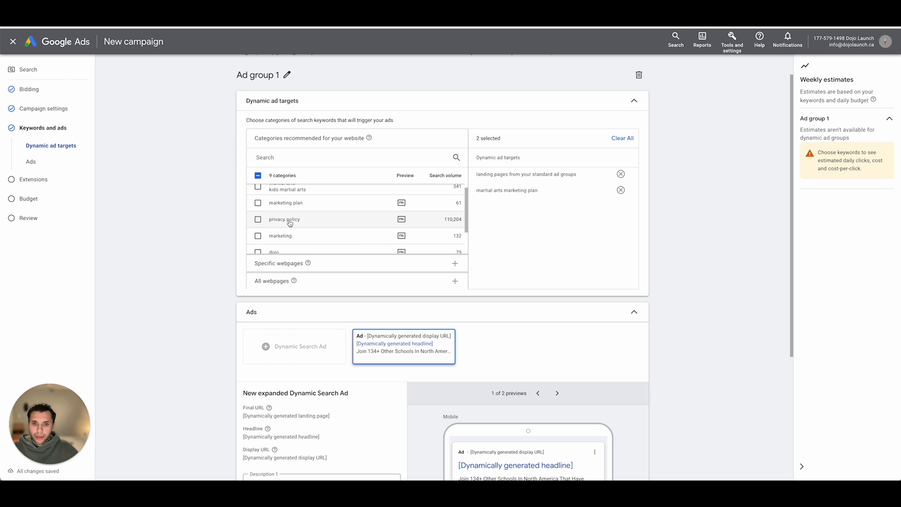
pyautogui.scroll(2, 289, 226)
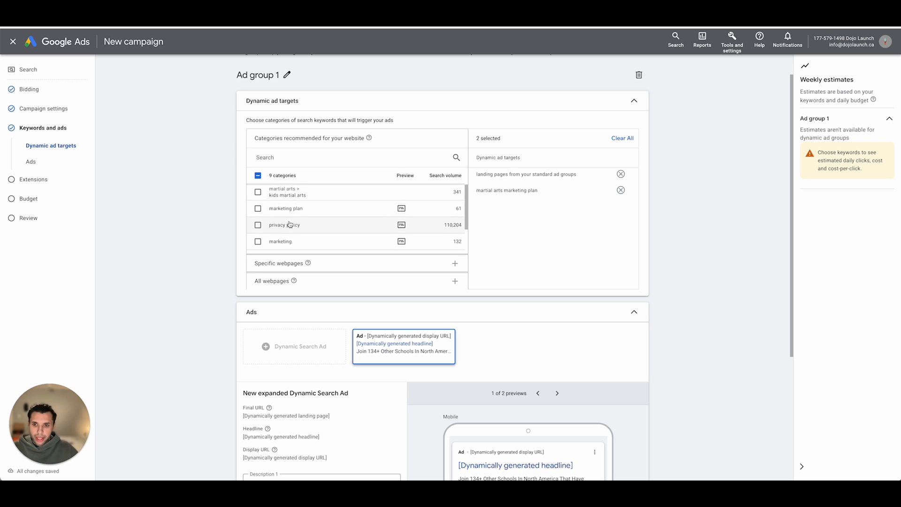
pyautogui.click(258, 209)
pyautogui.scroll(-3, 276, 211)
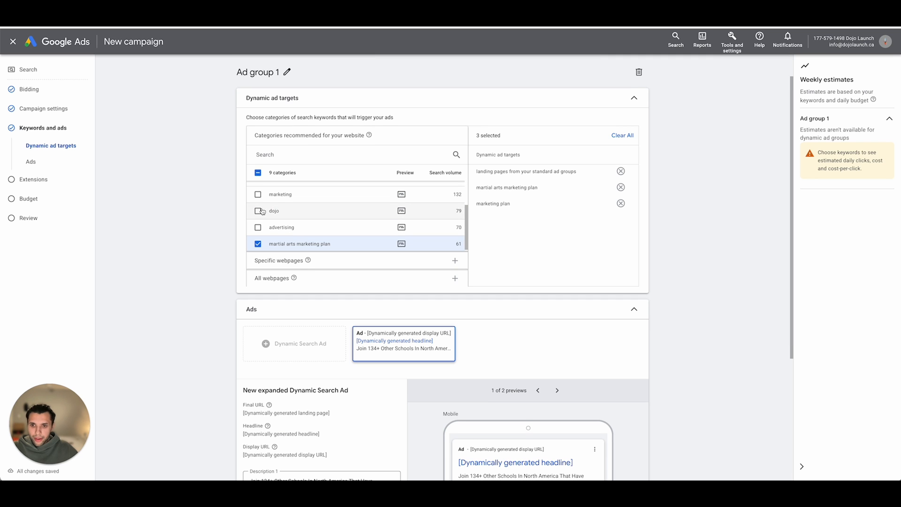
pyautogui.click(258, 211)
pyautogui.click(258, 227)
pyautogui.scroll(5, 268, 224)
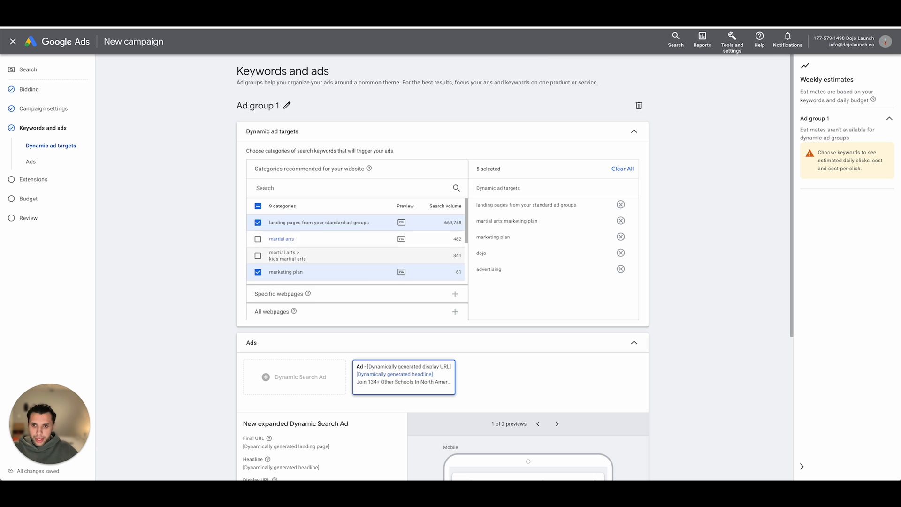
pyautogui.scroll(-1, 322, 208)
pyautogui.scroll(-5, 321, 208)
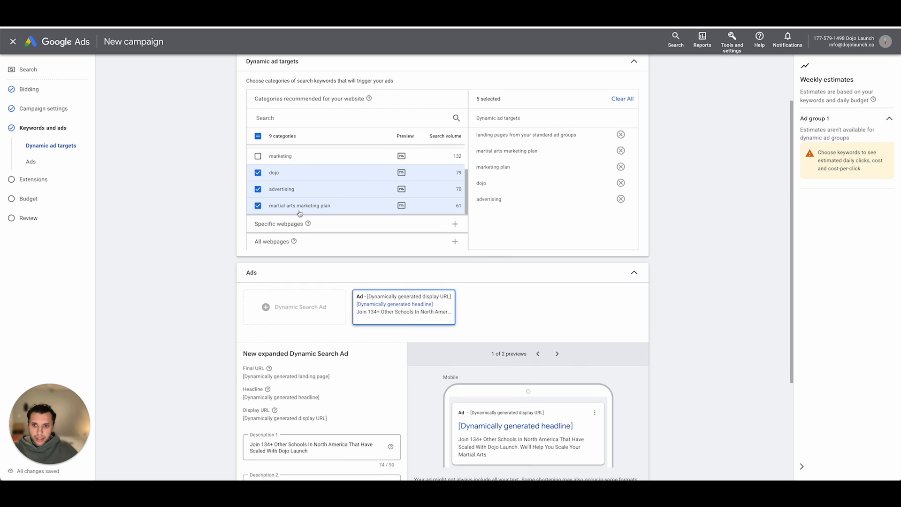
# - Complete the Dynamic Search Ad's Description 2 as "We'll Help You Scale Your Martial Arts School", finish the ad and continue to extensions
pyautogui.scroll(-3, 297, 225)
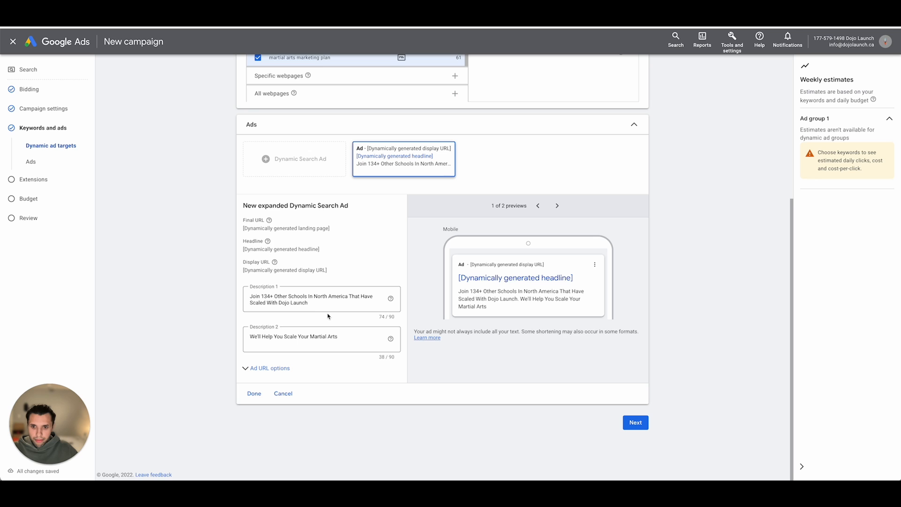
pyautogui.moveTo(329, 309); pyautogui.dragTo(234, 290)
pyautogui.click(234, 289)
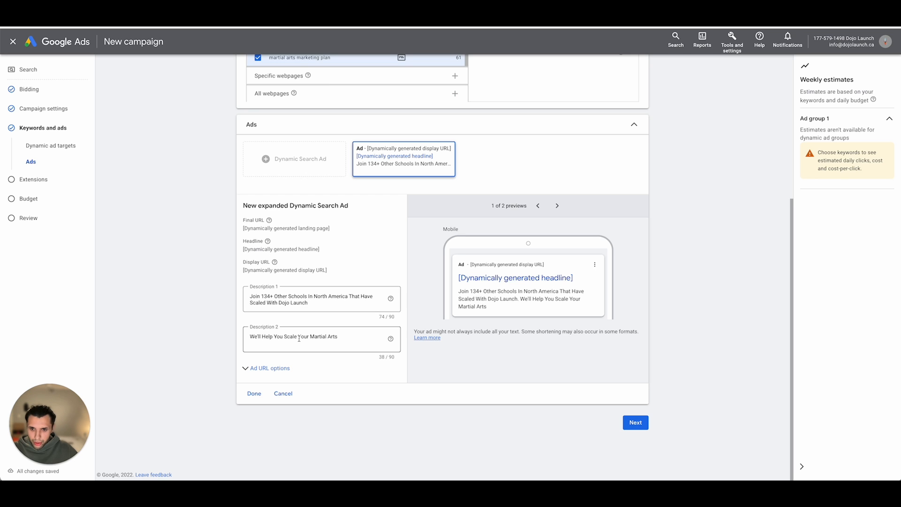
pyautogui.click(347, 337)
pyautogui.write('S')
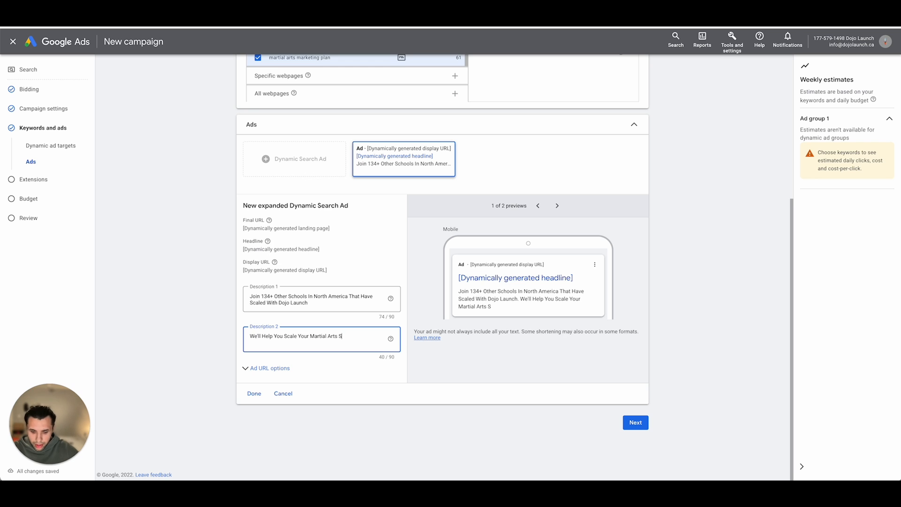
pyautogui.write('chool')
pyautogui.click(157, 315)
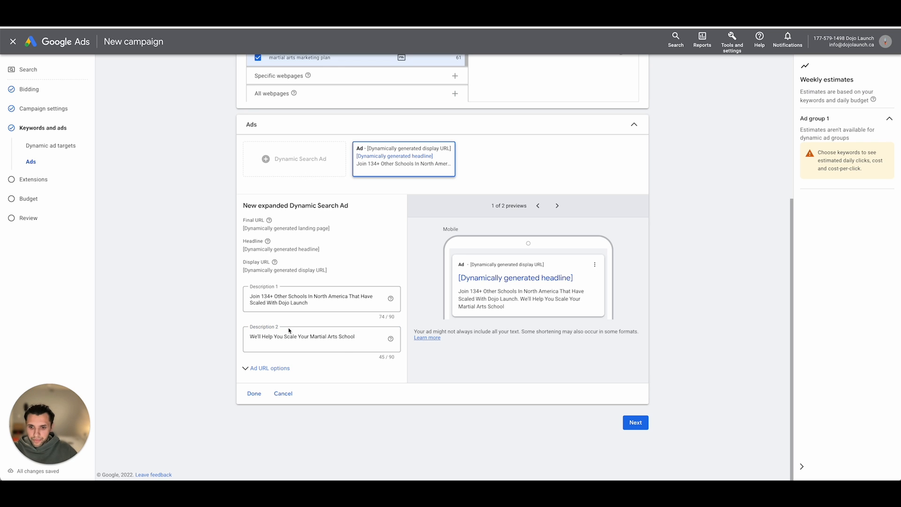
pyautogui.click(254, 393)
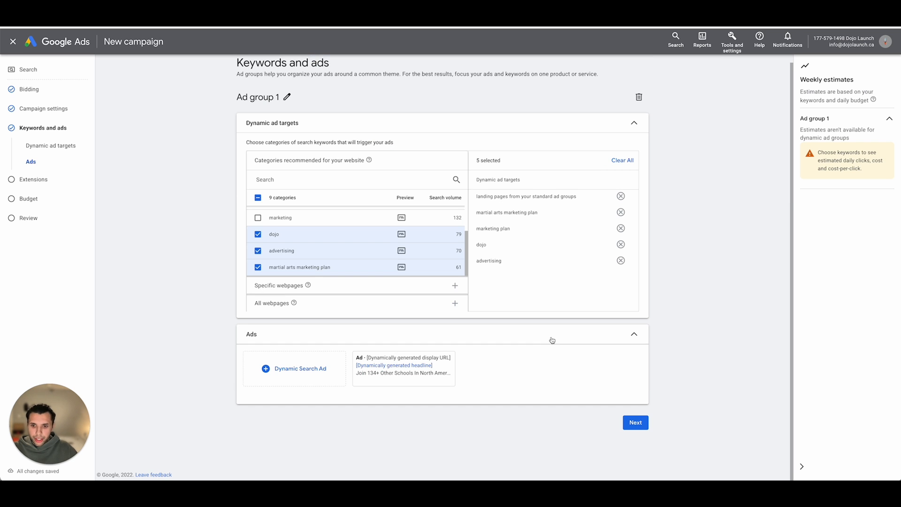
pyautogui.click(635, 421)
# - Switch to the Google search results for "dojo launch" and examine the sitelinks shown under the Dojo Launch ad
pyautogui.scroll(-1, 359, 177)
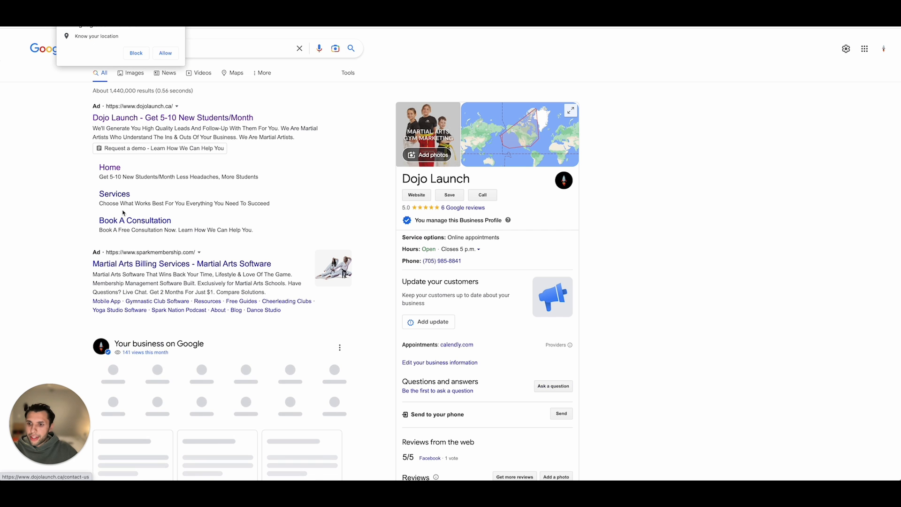
pyautogui.click(181, 23)
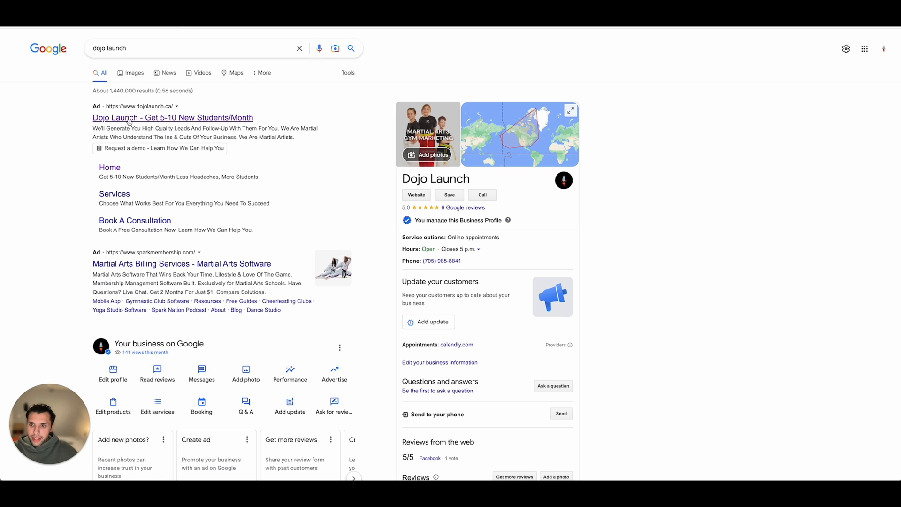
pyautogui.scroll(-1, 113, 141)
pyautogui.scroll(-1, 120, 157)
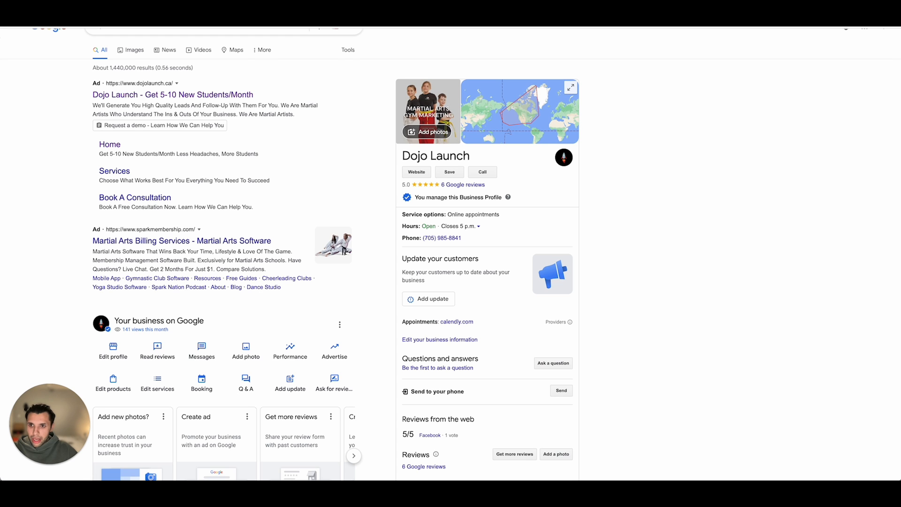
pyautogui.scroll(2, 164, 136)
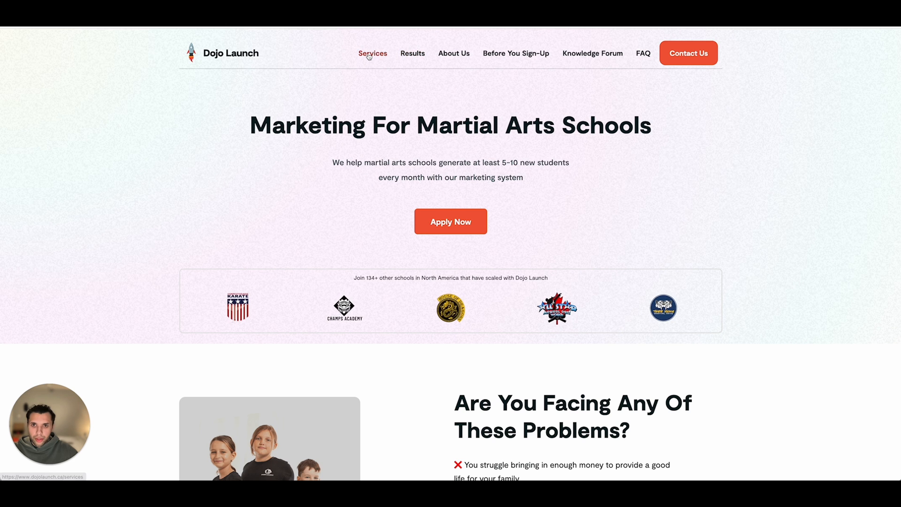
pyautogui.click(369, 54)
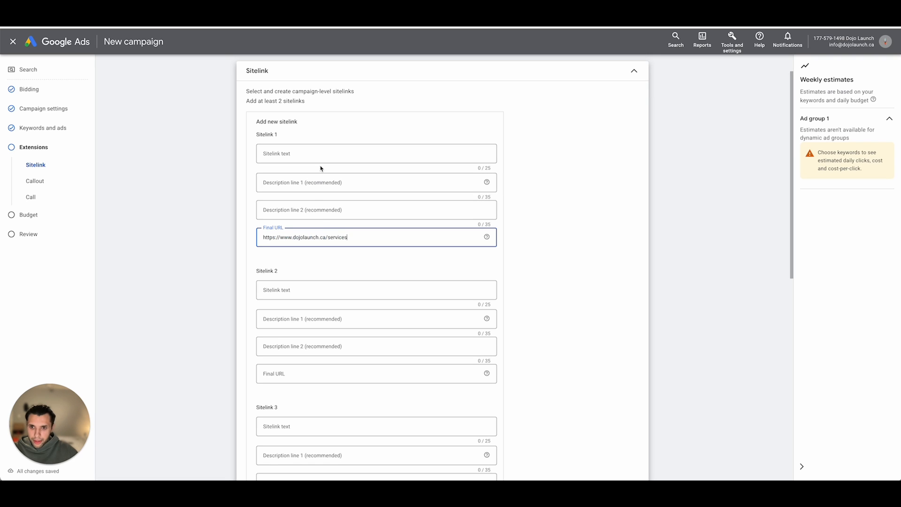
pyautogui.click(320, 156)
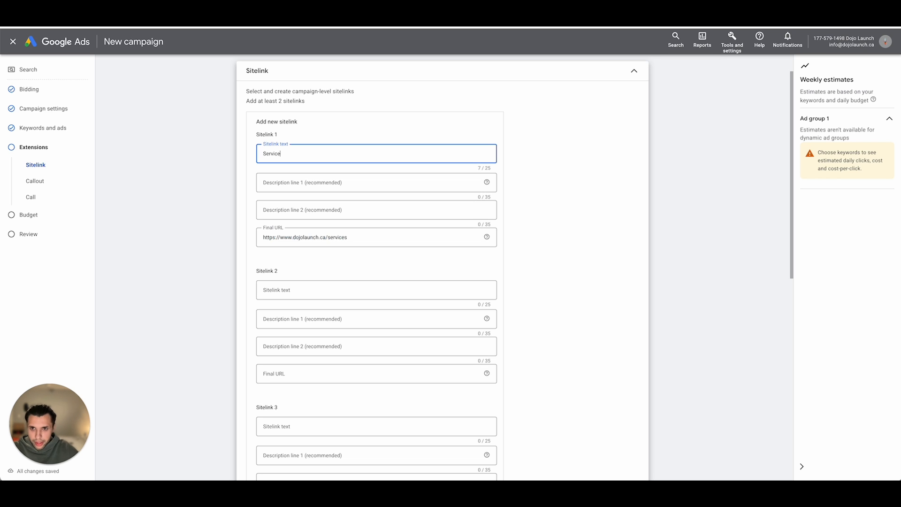
pyautogui.write('s')
pyautogui.click(323, 183)
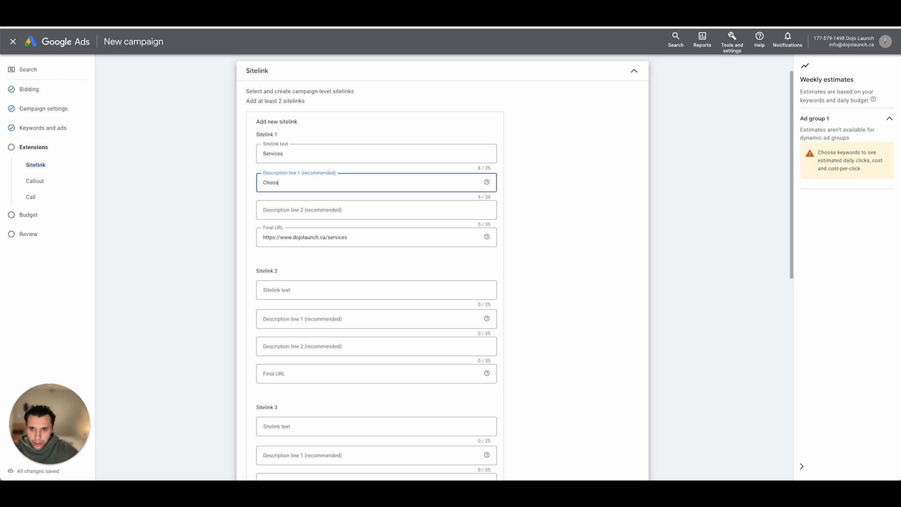
pyautogui.write('Choose what service works best fo')
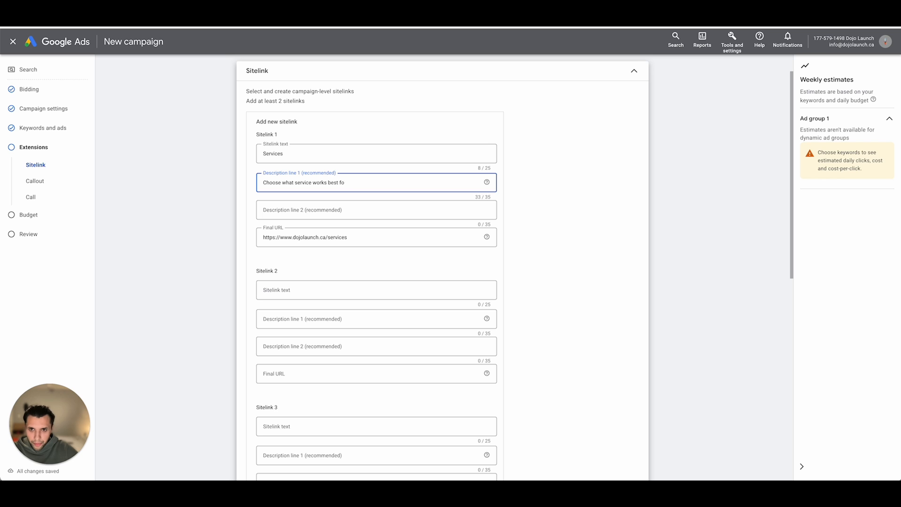
pyautogui.write('t')
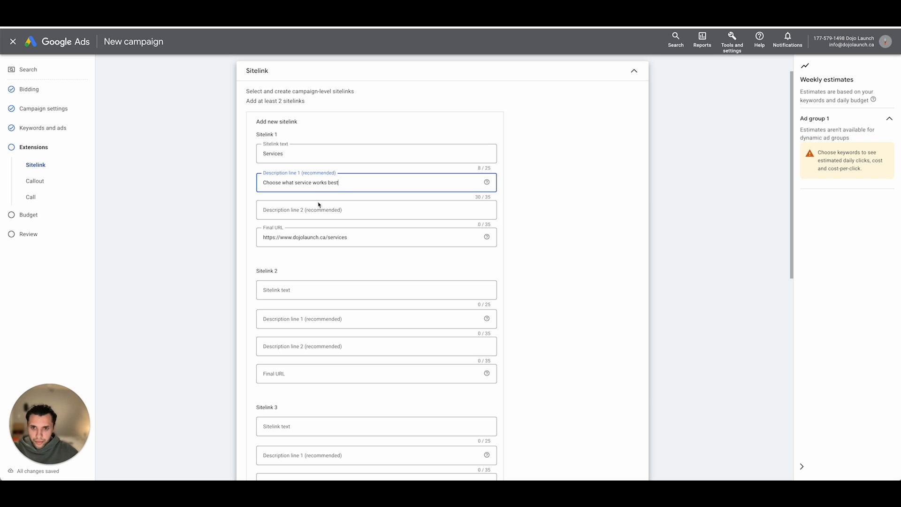
pyautogui.click(319, 206)
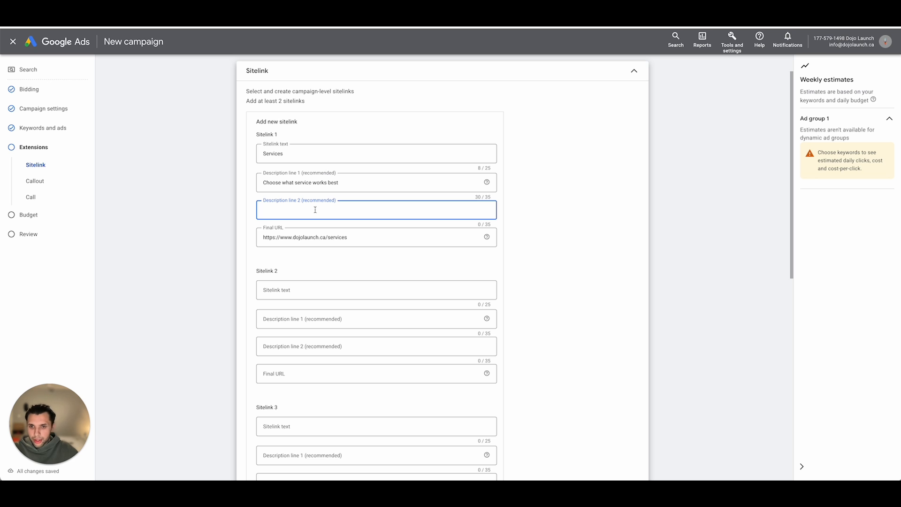
pyautogui.scroll(-1, 313, 207)
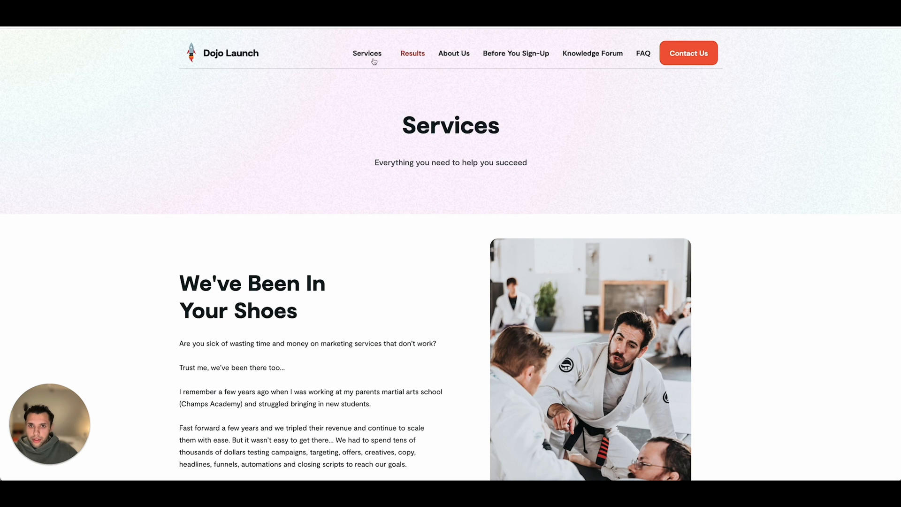
pyautogui.click(448, 53)
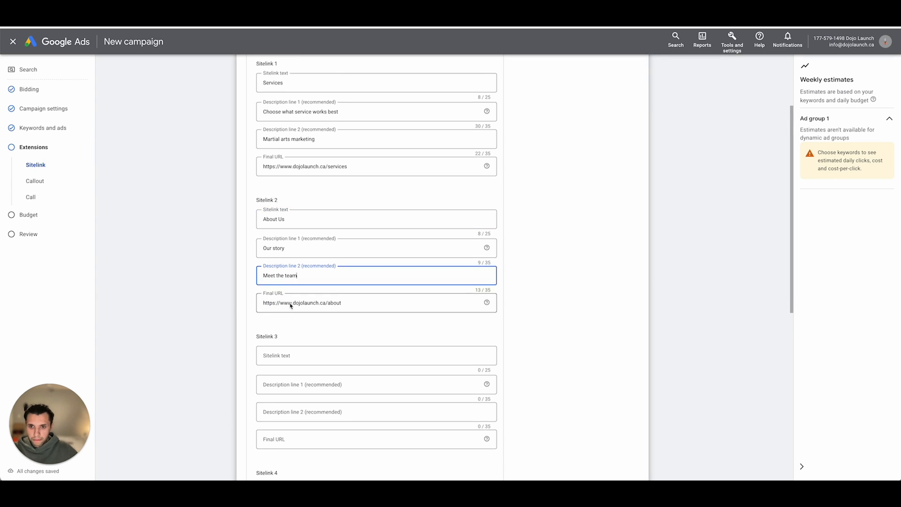
pyautogui.scroll(-3, 300, 308)
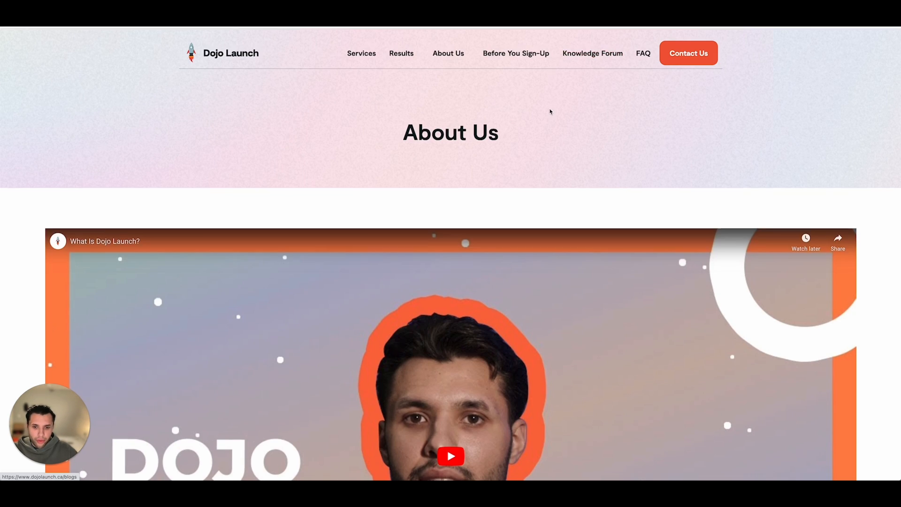
pyautogui.scroll(-15, 549, 111)
pyautogui.scroll(15, 550, 113)
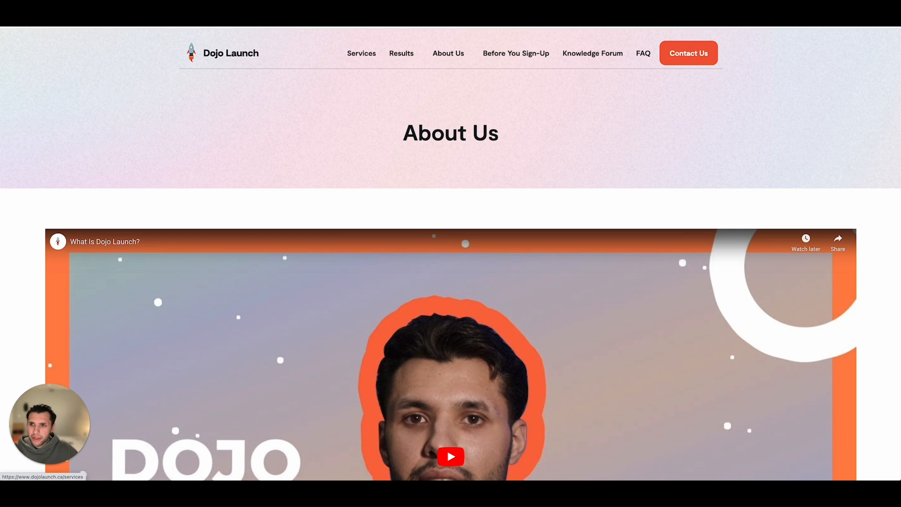
pyautogui.click(399, 55)
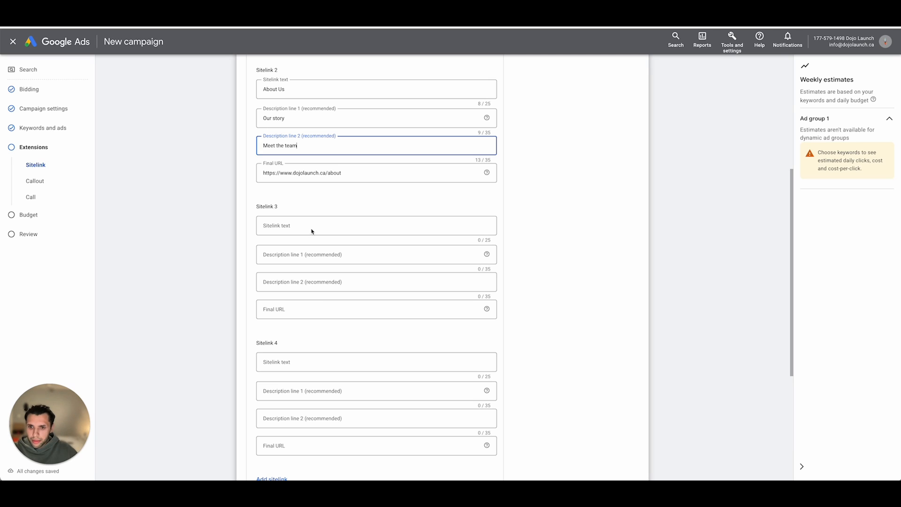
pyautogui.click(316, 309)
pyautogui.write('https://www.dojolaunch.ca/case-studies')
pyautogui.click(317, 227)
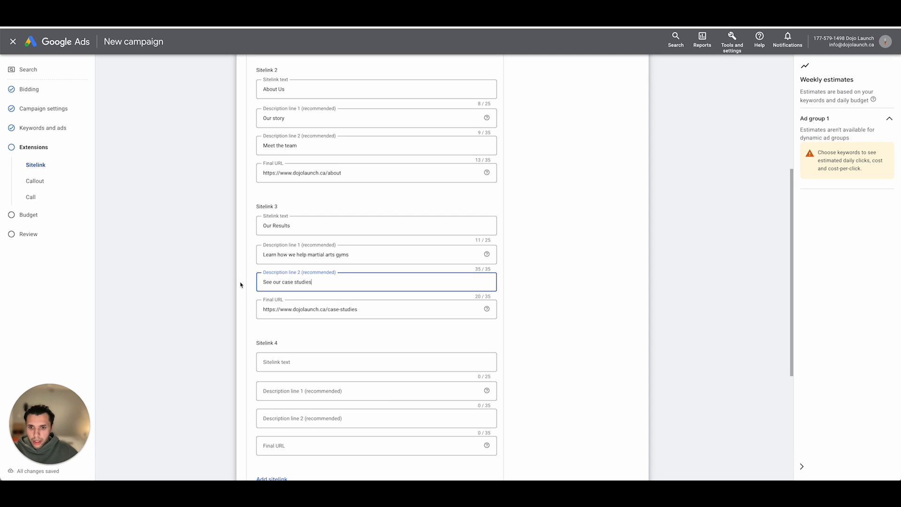
pyautogui.scroll(-1, 310, 309)
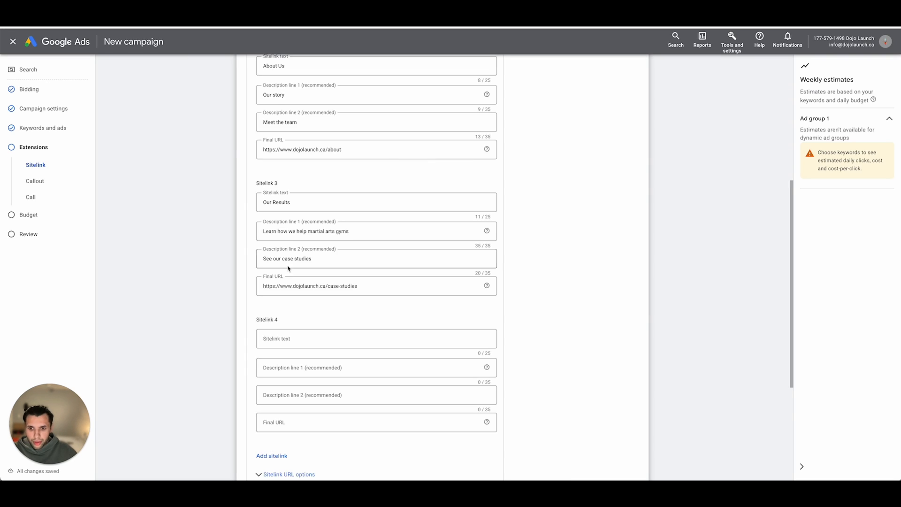
pyautogui.scroll(-1, 288, 266)
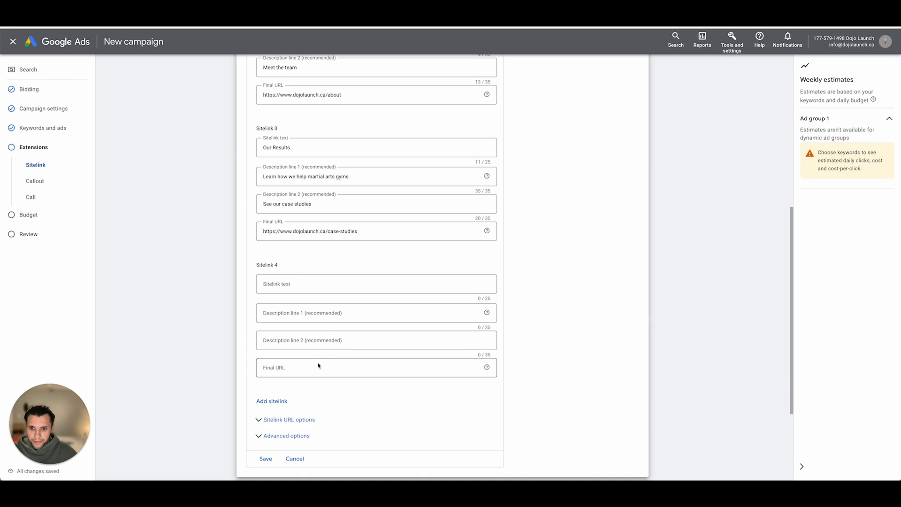
pyautogui.click(317, 366)
pyautogui.write('https://www.dojolaunch.ca/contact-us')
pyautogui.click(315, 287)
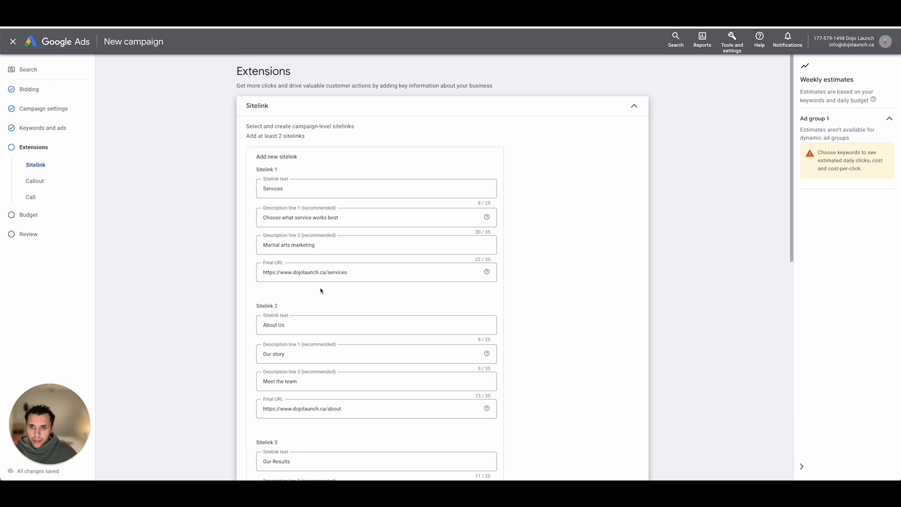
pyautogui.scroll(-10, 318, 291)
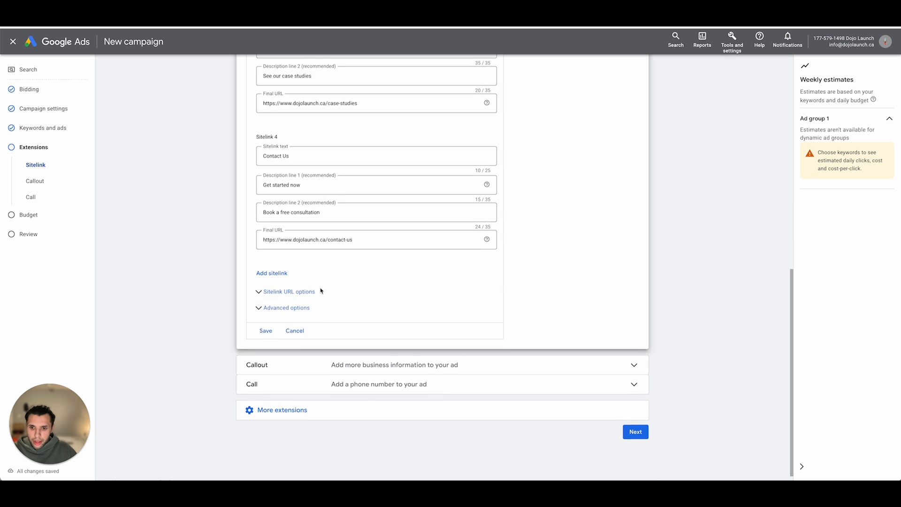
pyautogui.click(266, 330)
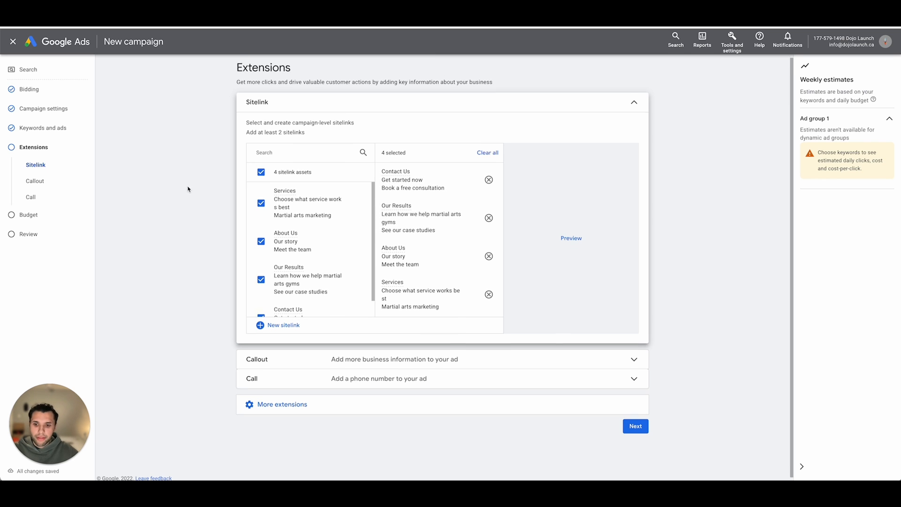
# - Start new campaign-level callouts with callout text 1 "One Week Free" and callout text 2 "Over 10+ Classes Per Week"
pyautogui.click(368, 363)
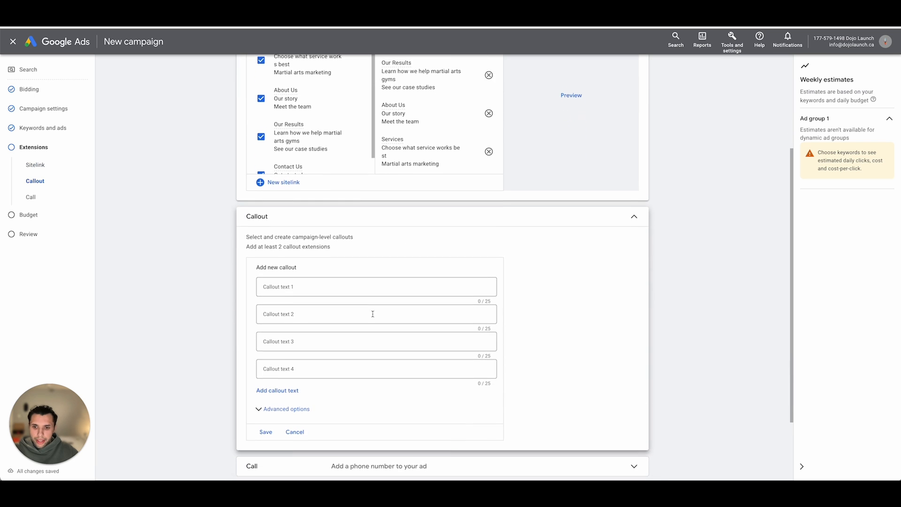
pyautogui.click(362, 282)
pyautogui.write('One Week Free')
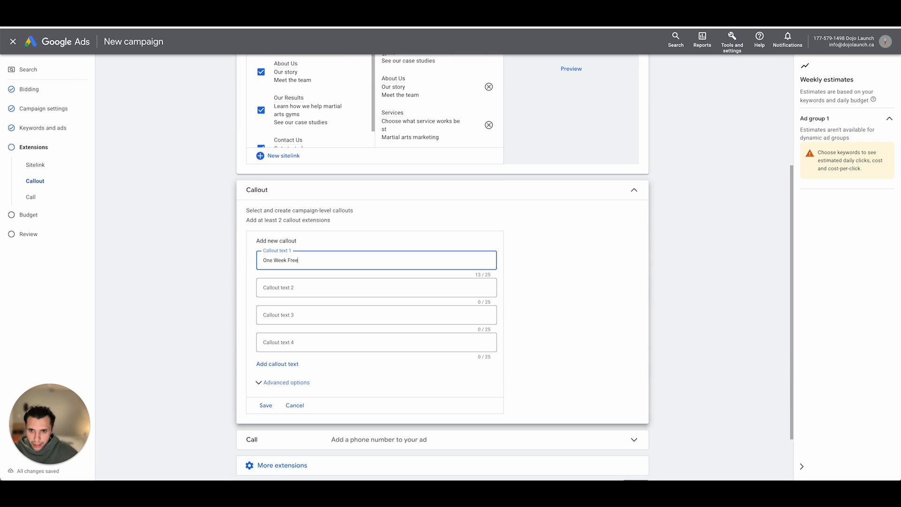
pyautogui.click(346, 287)
pyautogui.write('Over 10+ Classe')
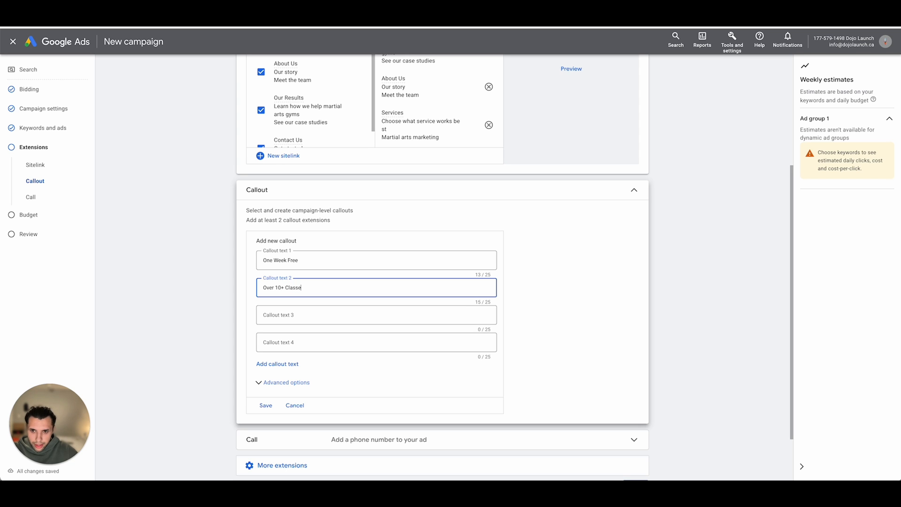
pyautogui.write('k')
pyautogui.press('Tab')
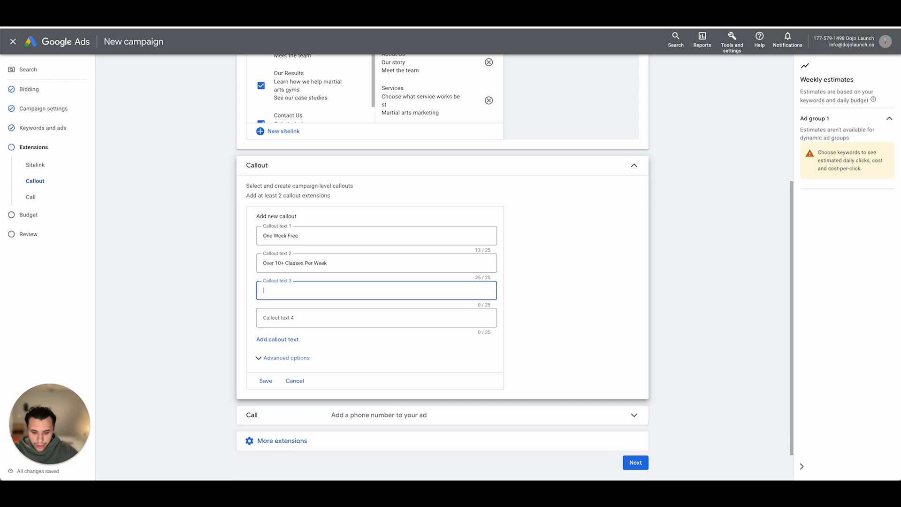
# - Enter callout text 3 "No Contracts" and callout text 4 "10% Discount", and save the callouts
pyautogui.write('No Contracts')
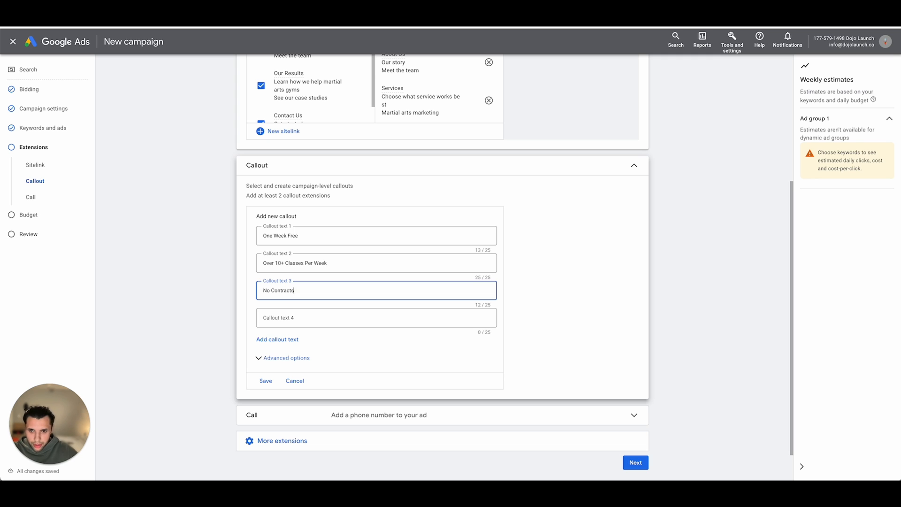
pyautogui.press('Tab')
pyautogui.write('10')
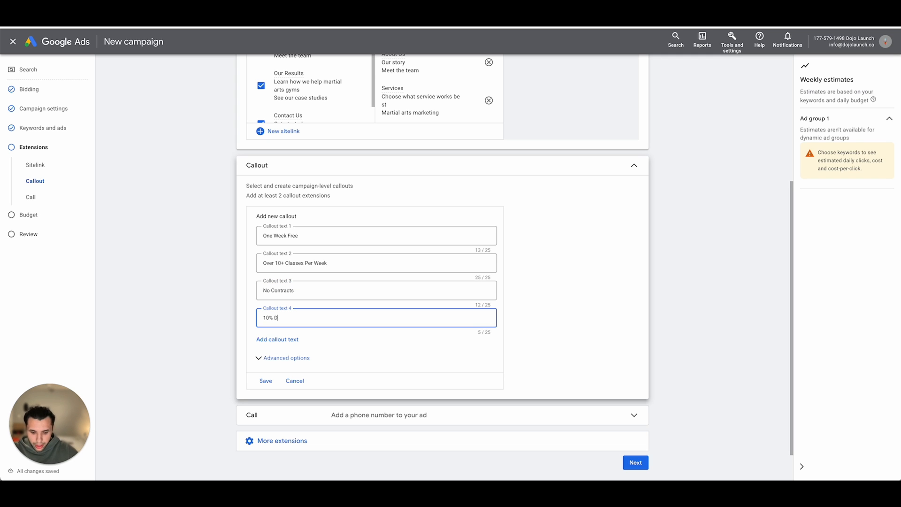
pyautogui.write('% Discount')
pyautogui.click(264, 380)
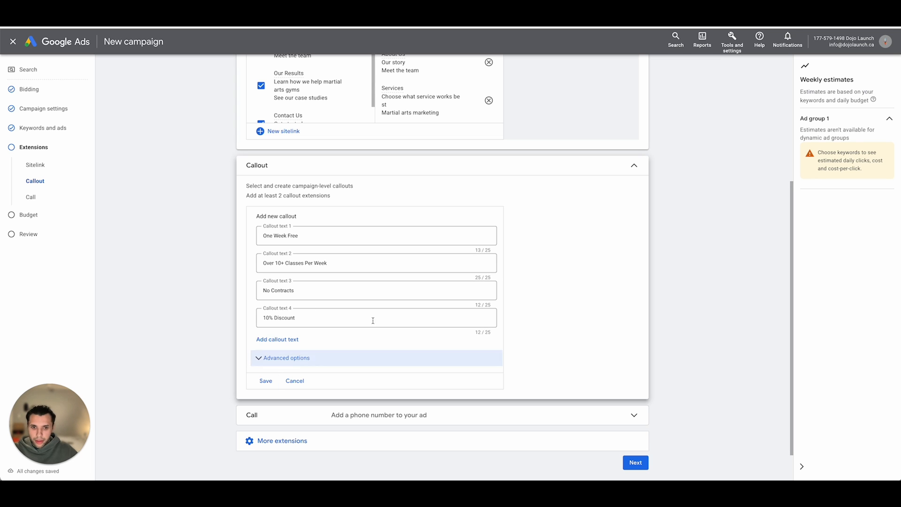
pyautogui.click(265, 381)
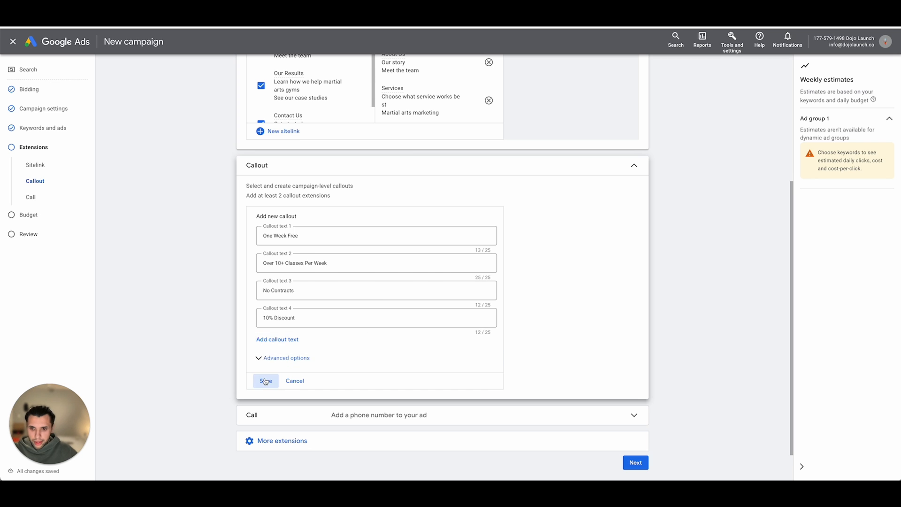
# - Add a call extension with the country set to Canada, enter the business phone number and save it
pyautogui.scroll(-1, 386, 326)
pyautogui.click(376, 384)
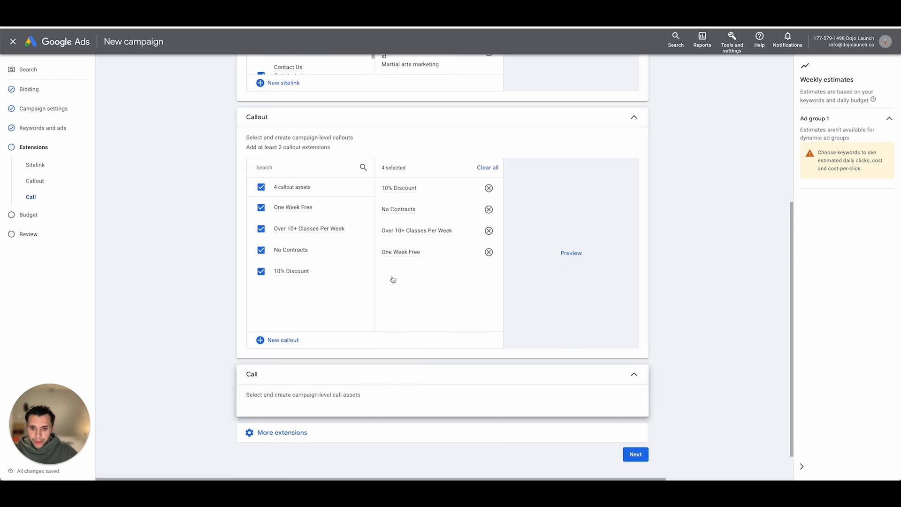
pyautogui.click(384, 308)
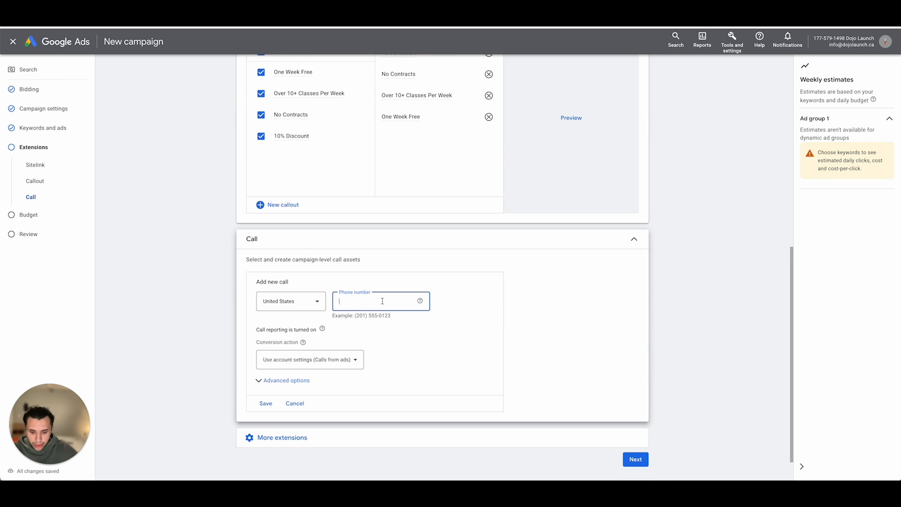
pyautogui.click(291, 301)
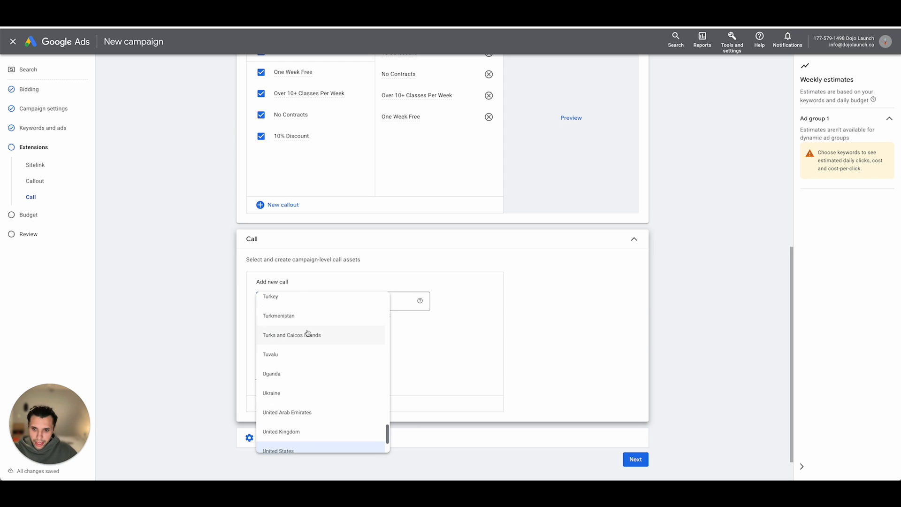
pyautogui.scroll(20, 308, 333)
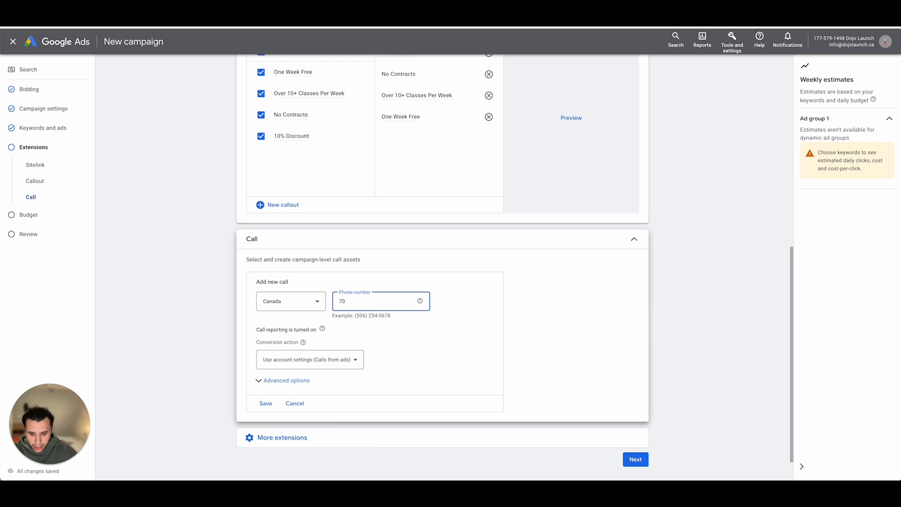
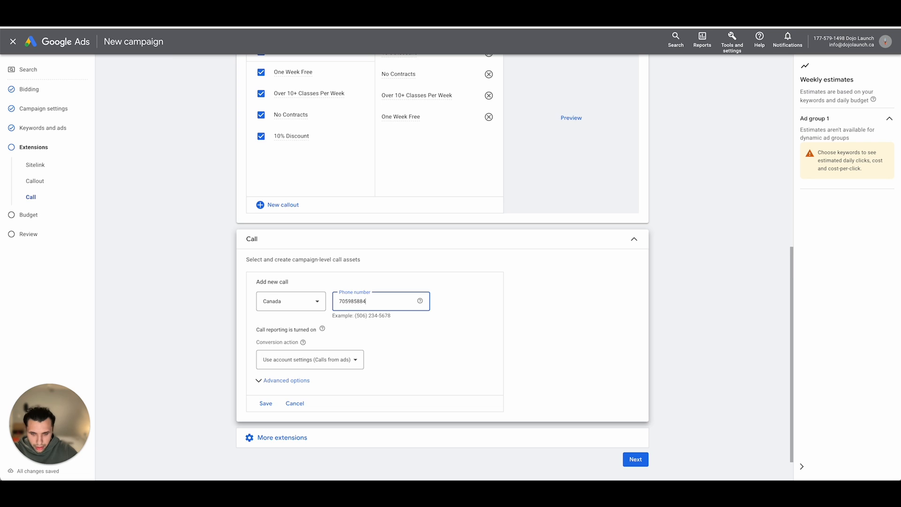
pyautogui.click(266, 404)
# - Start a new English structured snippet from the additional extensions and set its header type to Service catalog
pyautogui.click(296, 402)
pyautogui.scroll(-2, 392, 383)
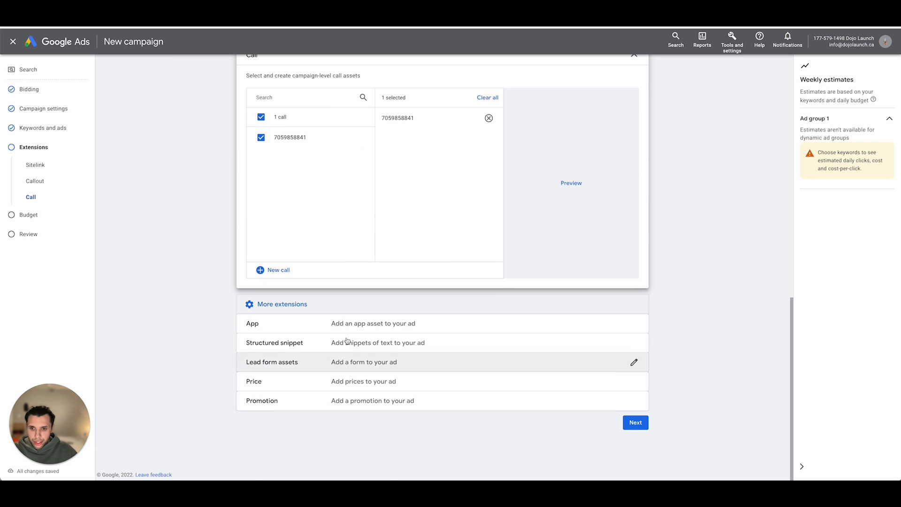
pyautogui.click(307, 348)
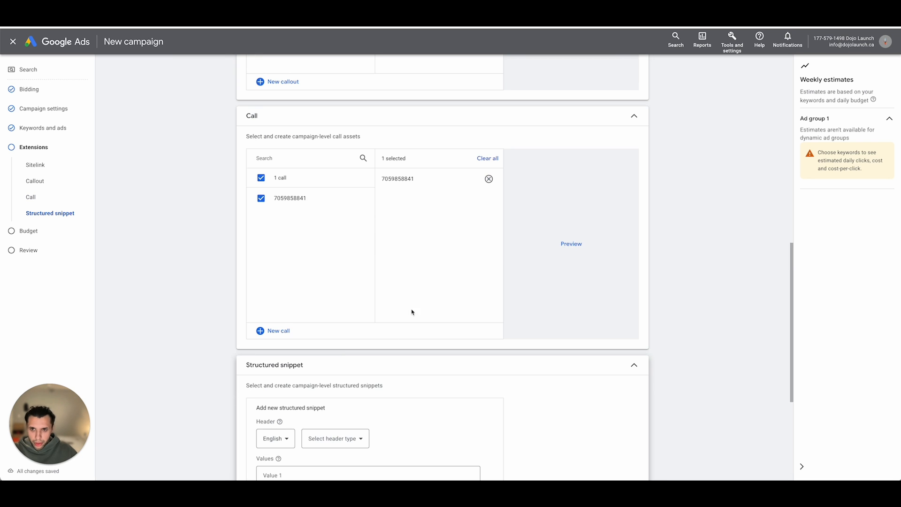
pyautogui.scroll(-5, 384, 330)
pyautogui.click(335, 228)
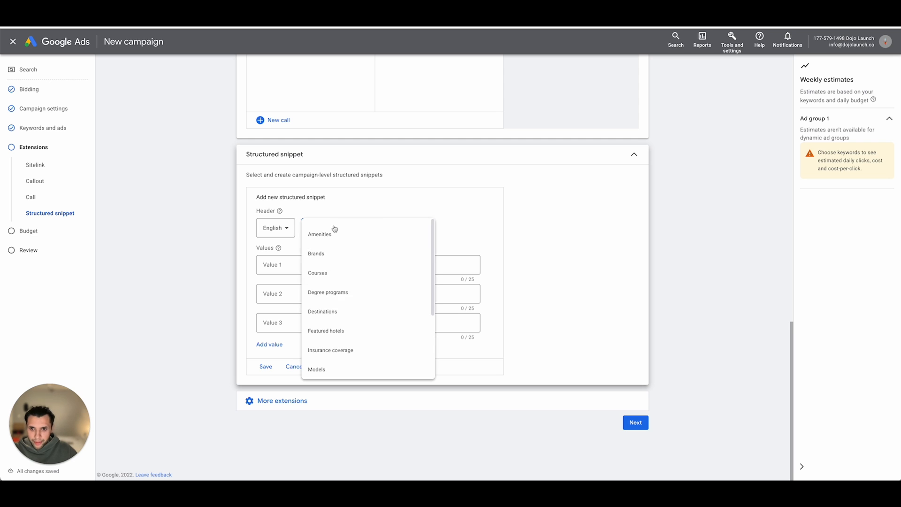
pyautogui.scroll(-3, 334, 300)
pyautogui.click(331, 314)
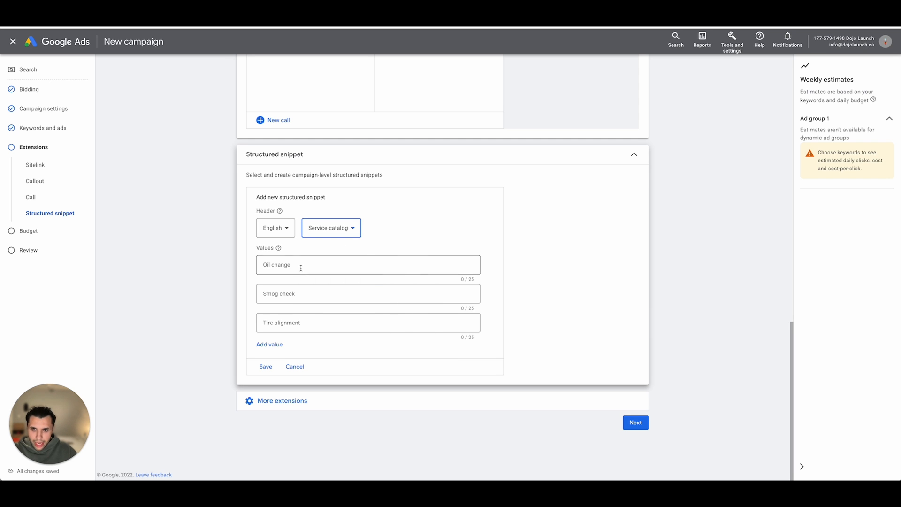
# - Enter "Kids Martial Arts", "Teens Martial Arts" and "Adult Martial Arts" as the structured snippet's values
pyautogui.click(365, 259)
pyautogui.write('Kid')
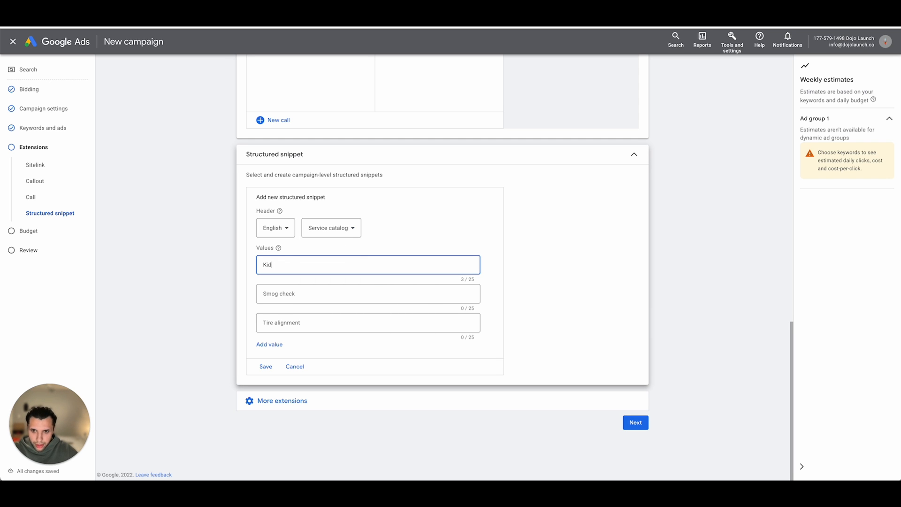
pyautogui.write('s Martial Arts')
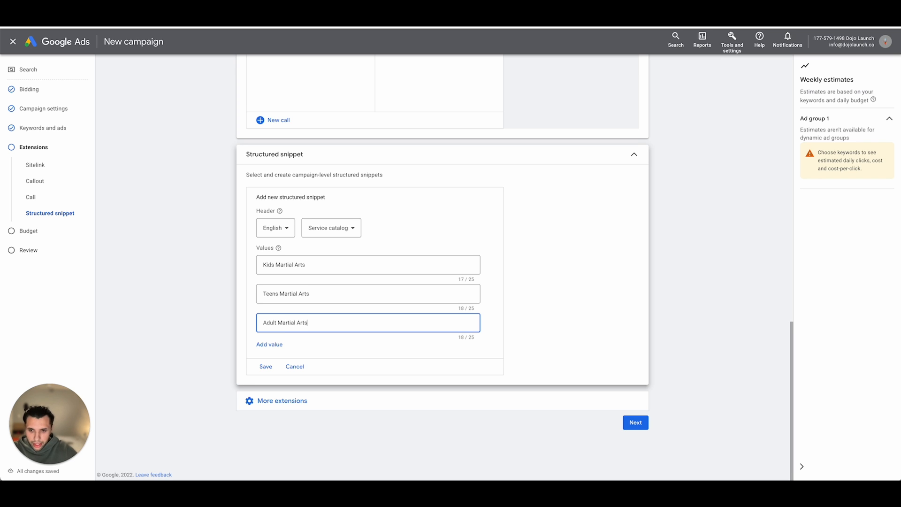
pyautogui.click(179, 266)
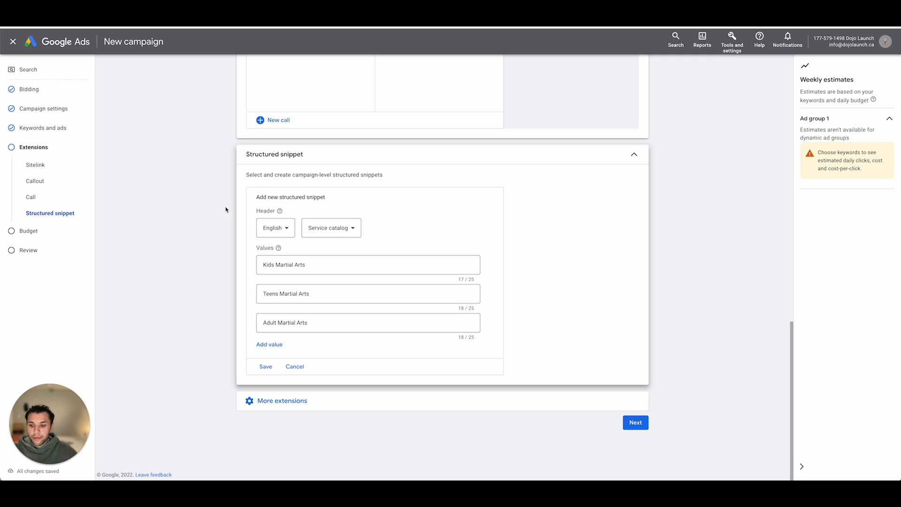
pyautogui.click(277, 346)
pyautogui.click(277, 374)
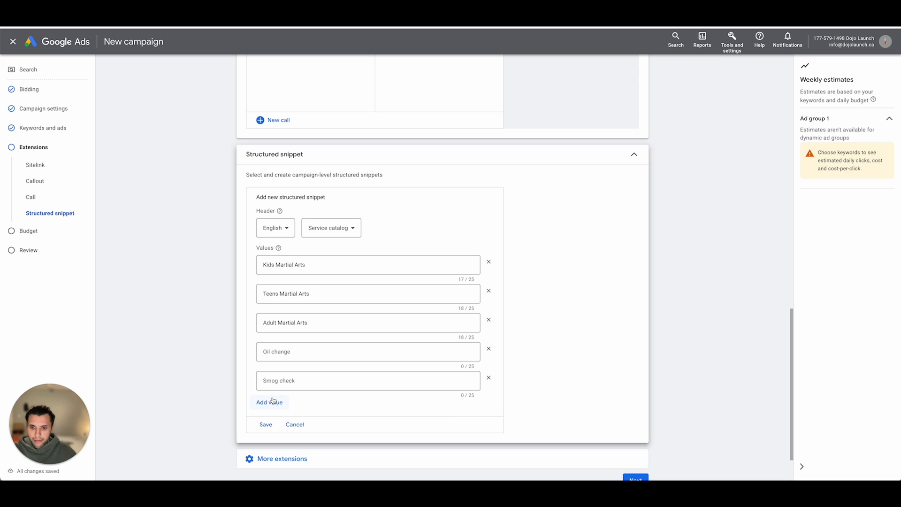
pyautogui.click(489, 379)
pyautogui.click(489, 350)
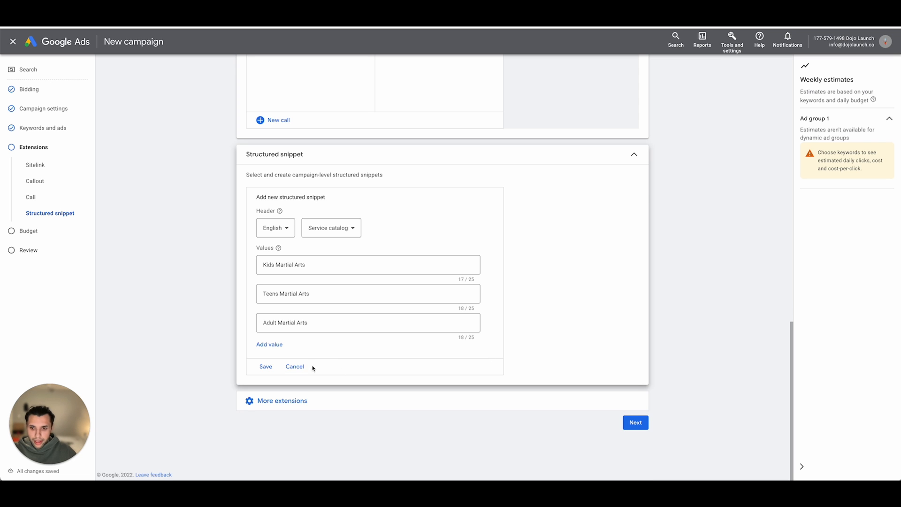
# - Save the structured snippet and expand the list of remaining extension types
pyautogui.click(295, 366)
pyautogui.click(269, 402)
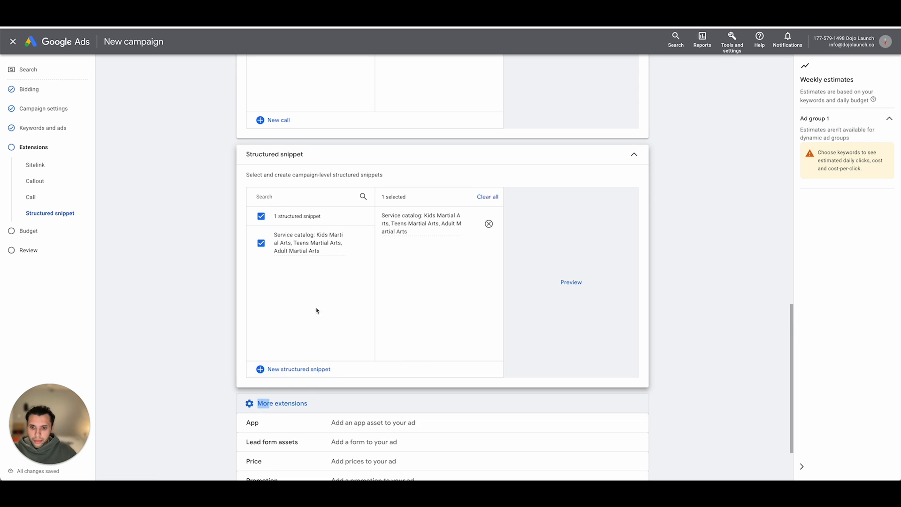
pyautogui.scroll(-2, 317, 310)
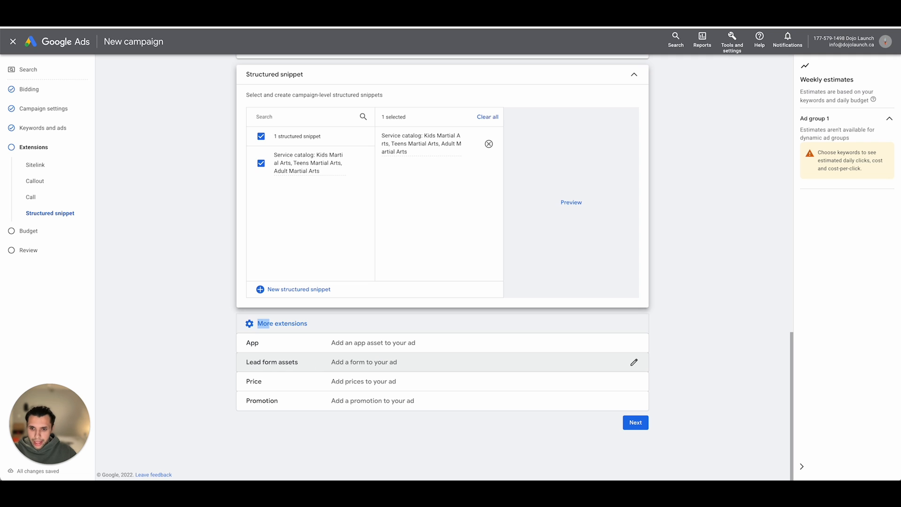
# - Add a new lead form asset to the campaign and enter "Book A Free Trial Now" as its headline
pyautogui.click(290, 366)
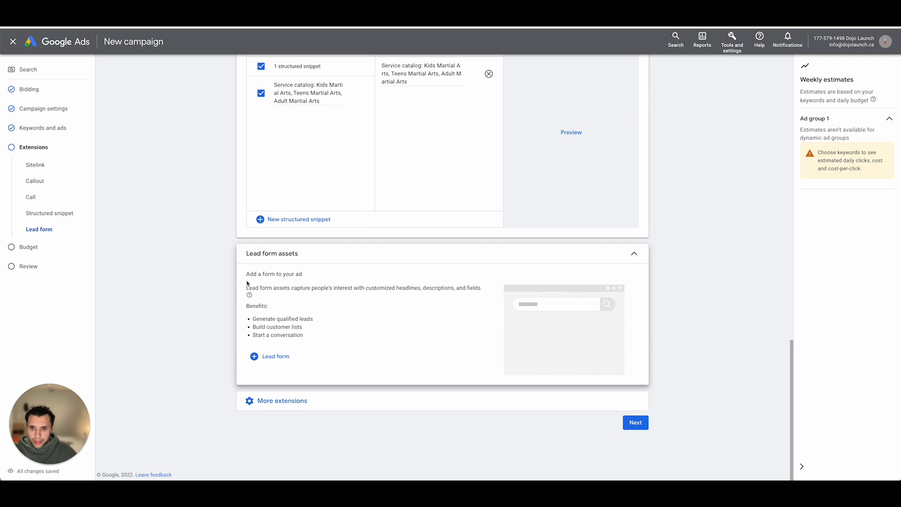
pyautogui.click(260, 356)
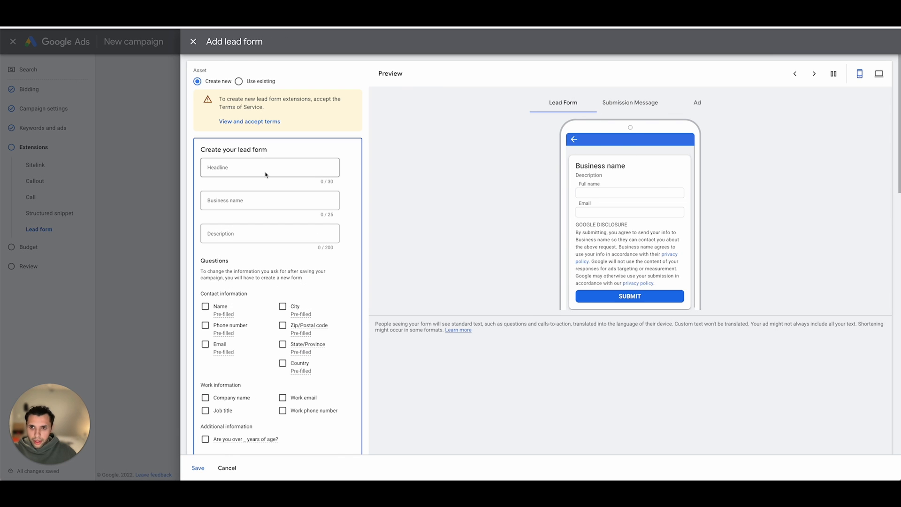
pyautogui.click(288, 170)
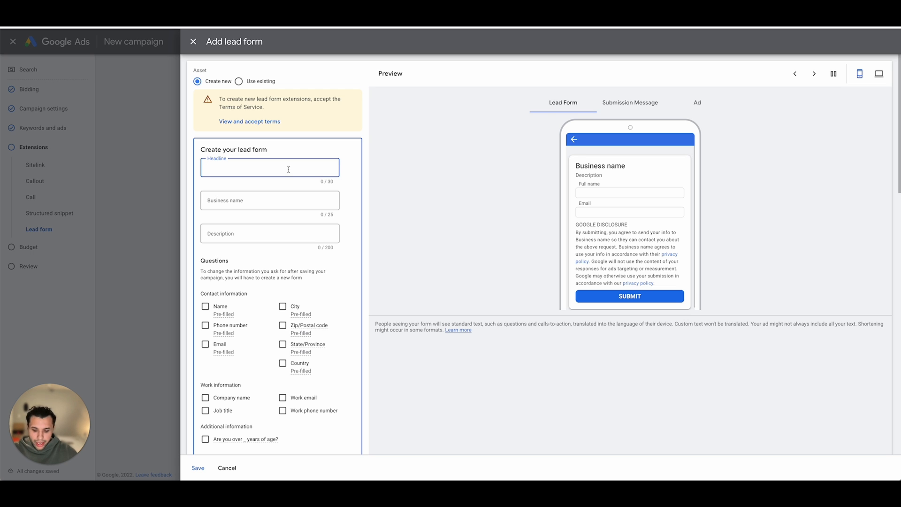
pyautogui.write('Book A')
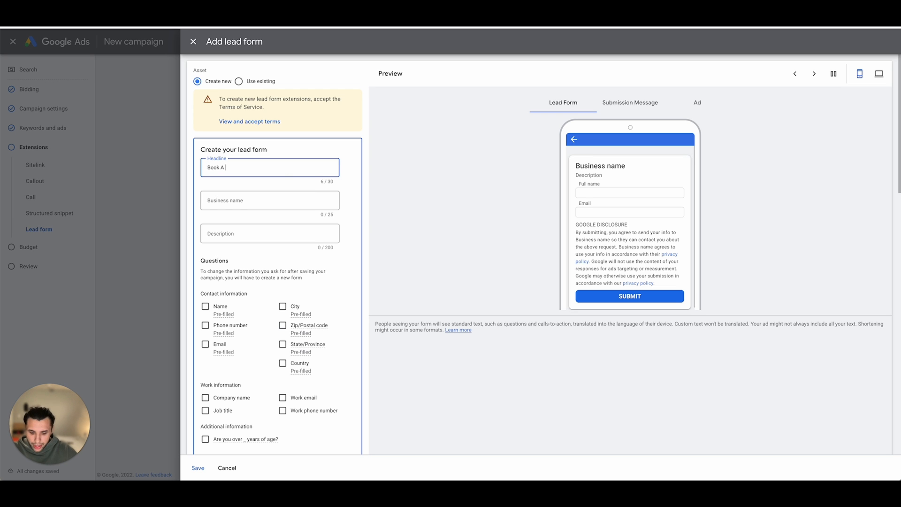
pyautogui.write(' Free Trial')
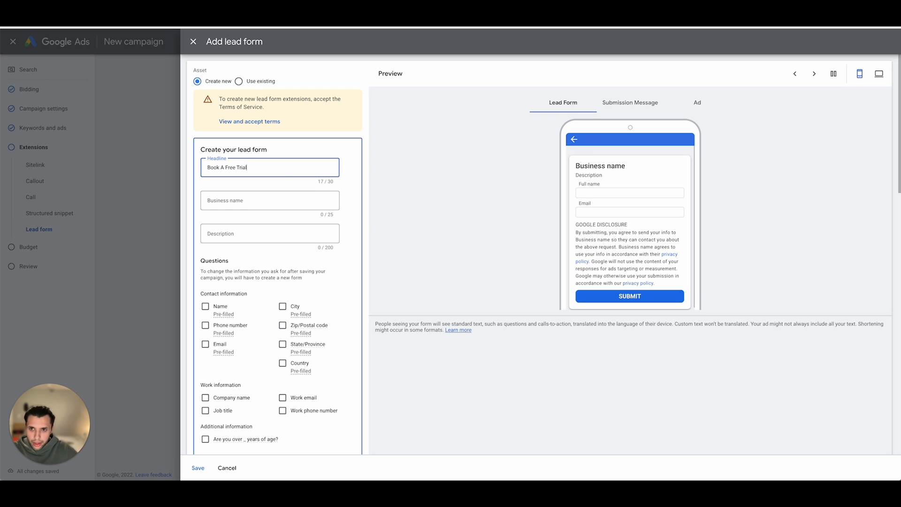
pyautogui.write(' Now')
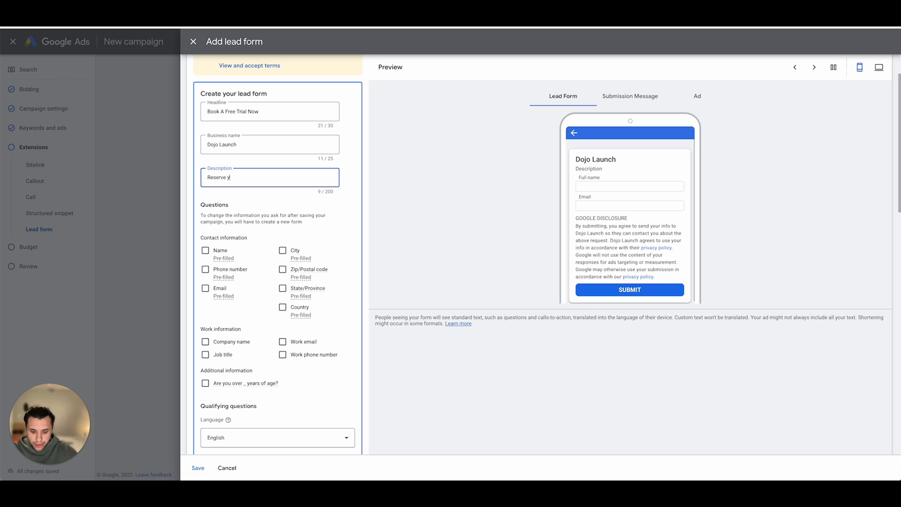
# - Enter business name "Dojo Launch" and description "Reserve your spot now for a one week free trial. Spots fill up fast." in the lead form
pyautogui.write('ow f')
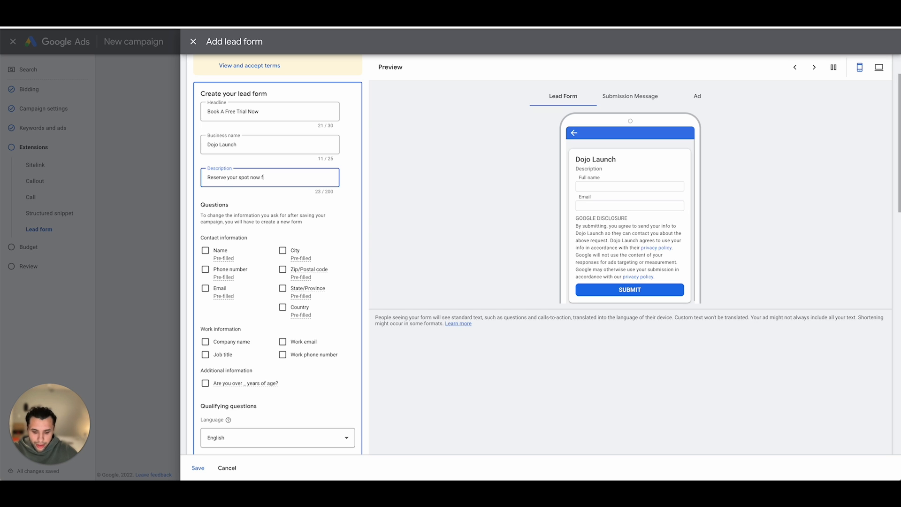
pyautogui.write('or a one week')
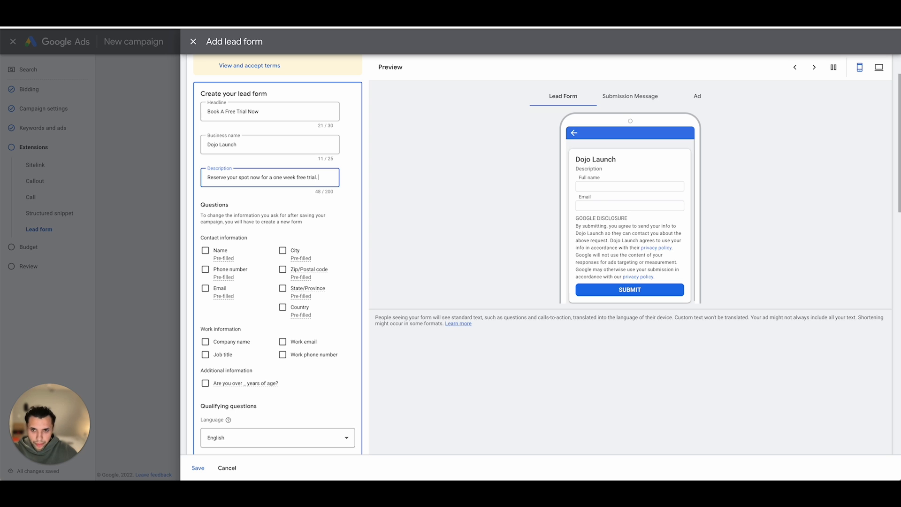
pyautogui.write(' free trial. Spots fill')
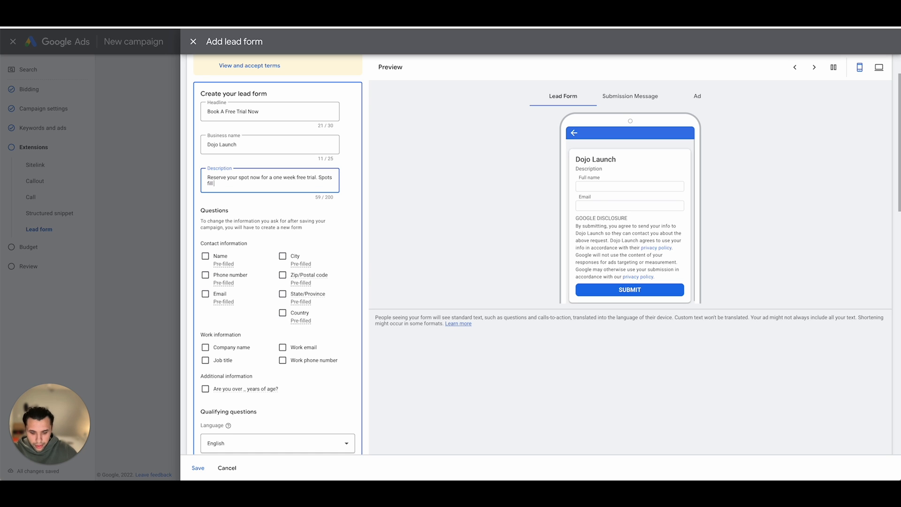
pyautogui.write(' up fast.')
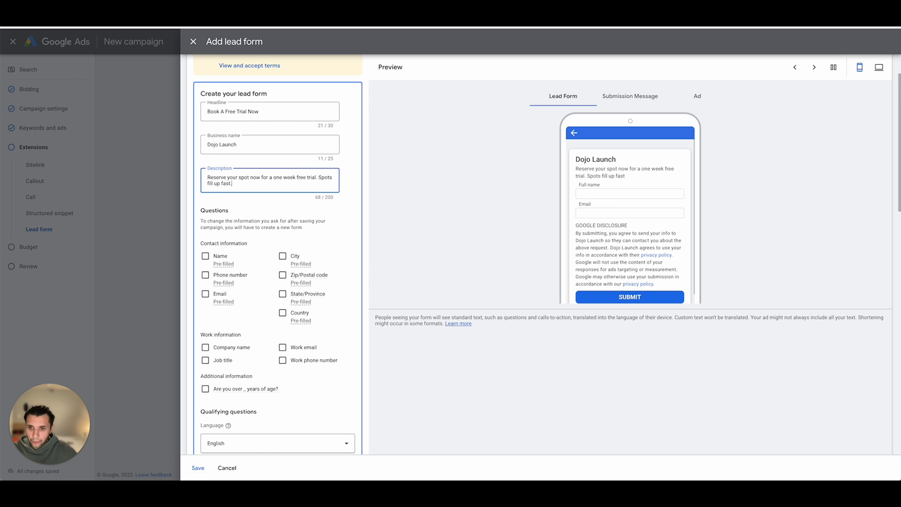
# - Have the lead form ask for the contact's name, phone number and email
pyautogui.scroll(-2, 211, 202)
pyautogui.click(205, 197)
pyautogui.scroll(-1, 230, 196)
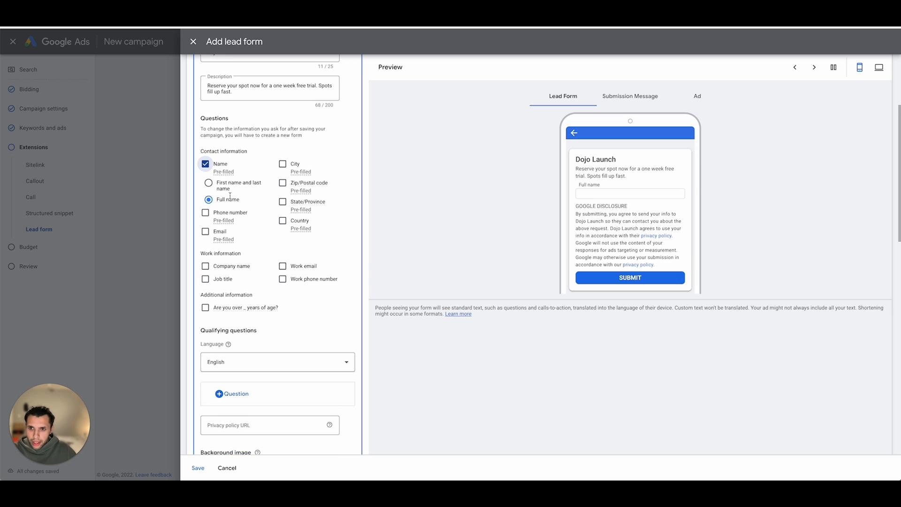
pyautogui.click(205, 213)
pyautogui.click(205, 233)
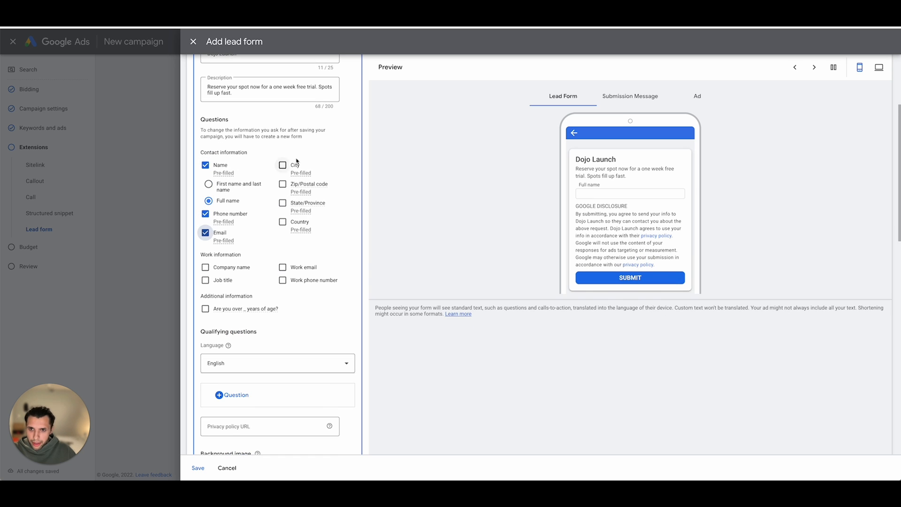
# - Look through the suggested qualifying questions available for the lead form
pyautogui.scroll(-4, 214, 184)
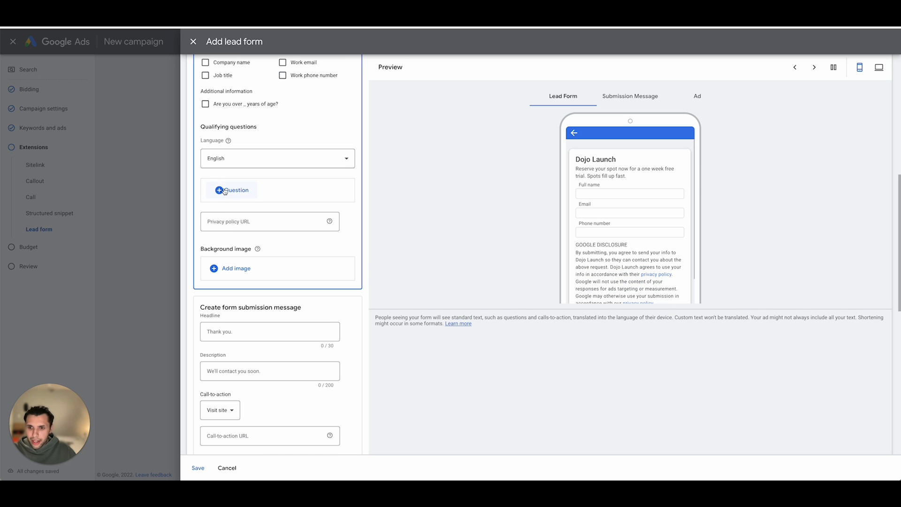
pyautogui.click(221, 190)
pyautogui.click(259, 226)
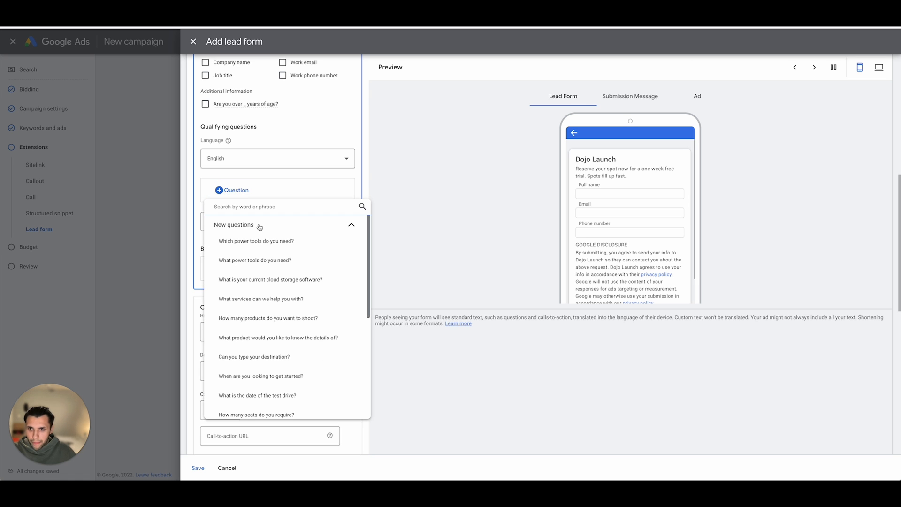
pyautogui.click(260, 225)
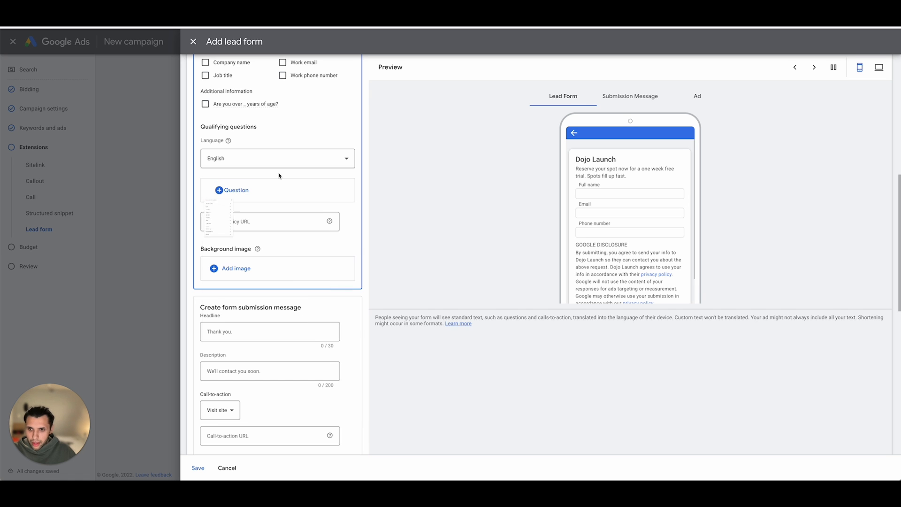
pyautogui.click(280, 178)
# - Open the privacy policy page on the Dojo Launch website and paste its address as the lead form's privacy policy URL
pyautogui.scroll(-3, 278, 178)
pyautogui.click(263, 157)
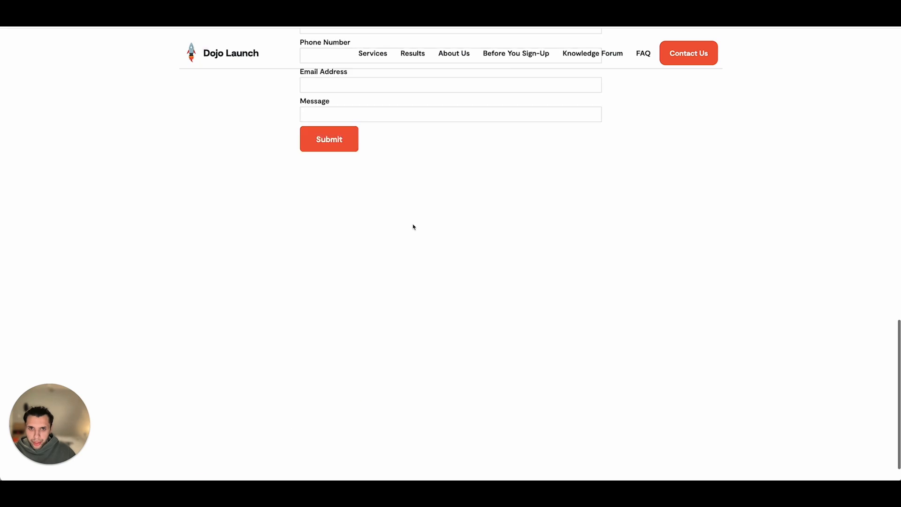
pyautogui.scroll(-2, 434, 264)
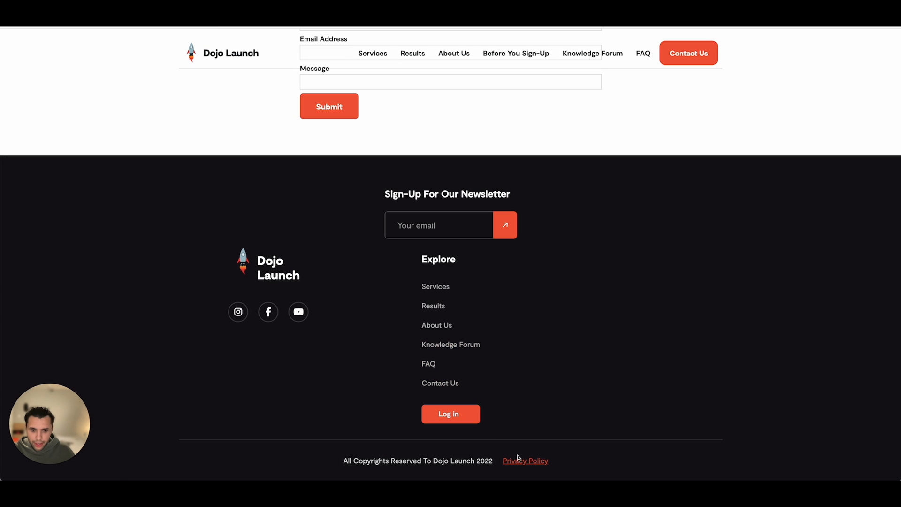
pyautogui.click(524, 462)
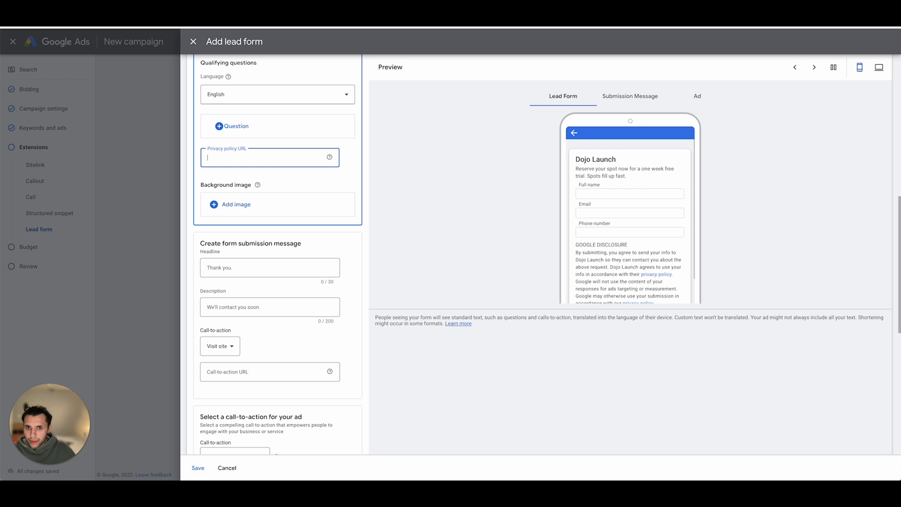
pyautogui.write('https://support.dojolaunch.ca/privacy-policy-4024')
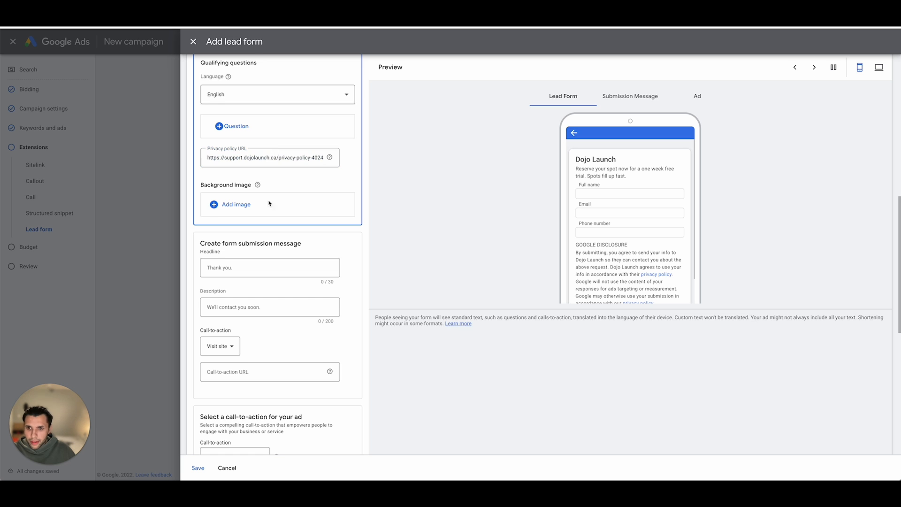
# - Set the submission message headline to "Thanks", its description to "Our staff will be in touch", and its call-to-action URL to the privacy policy page
pyautogui.scroll(-1, 269, 204)
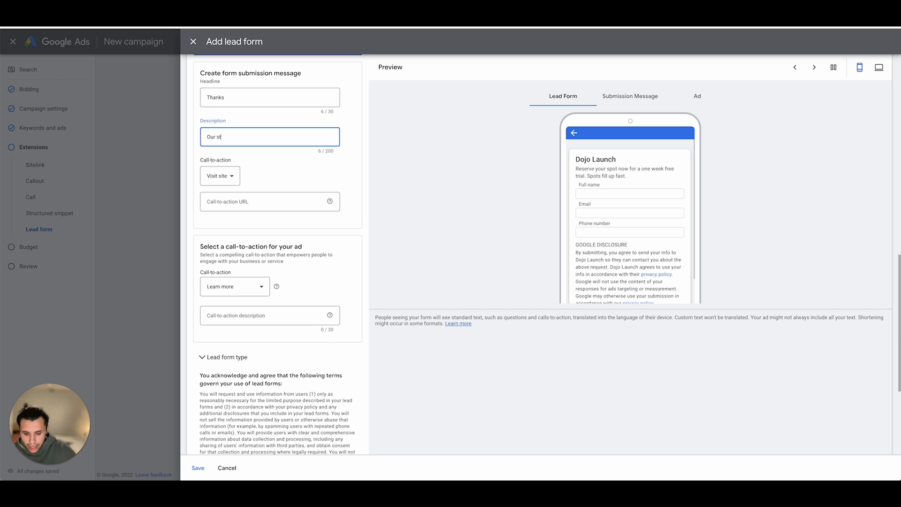
pyautogui.write('aff will be i')
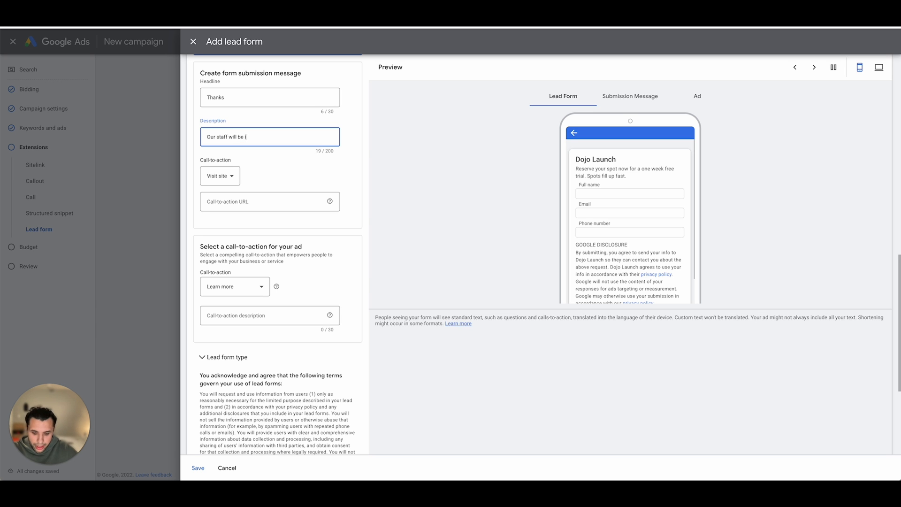
pyautogui.write('n tocuh')
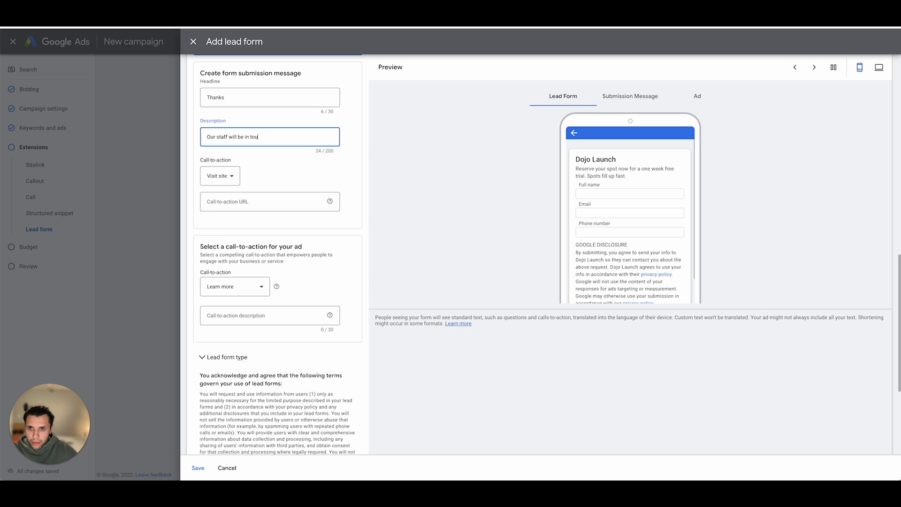
pyautogui.click(265, 198)
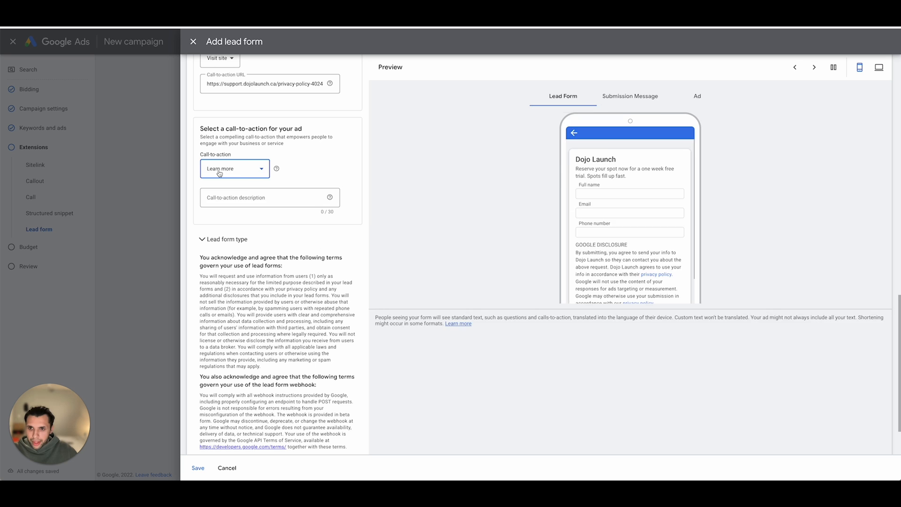
# - Set the ad's call-to-action to Get offer with the description "Book A Free Trial"
pyautogui.click(235, 169)
pyautogui.scroll(-3, 237, 222)
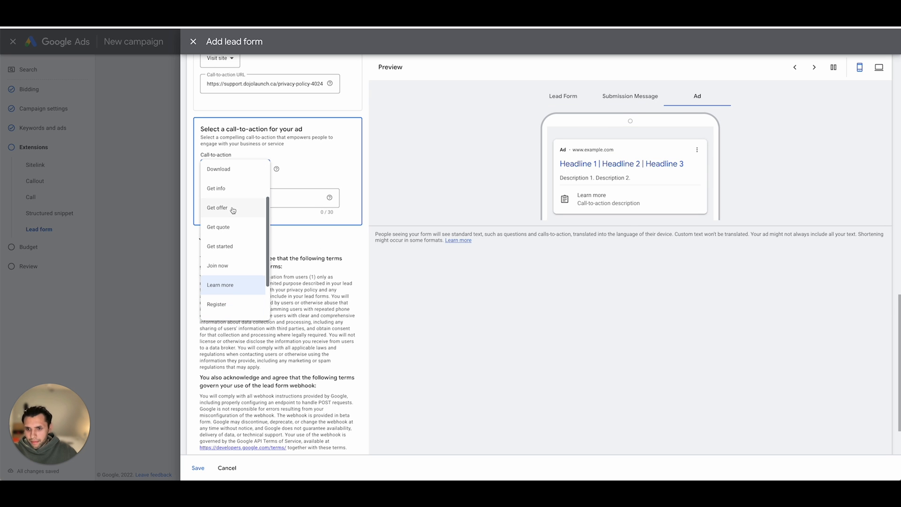
pyautogui.scroll(2, 233, 210)
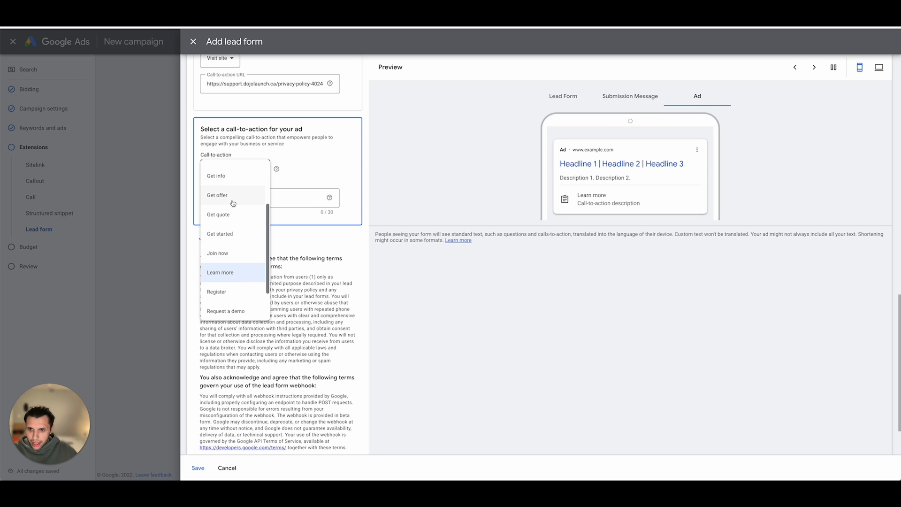
pyautogui.scroll(10, 233, 202)
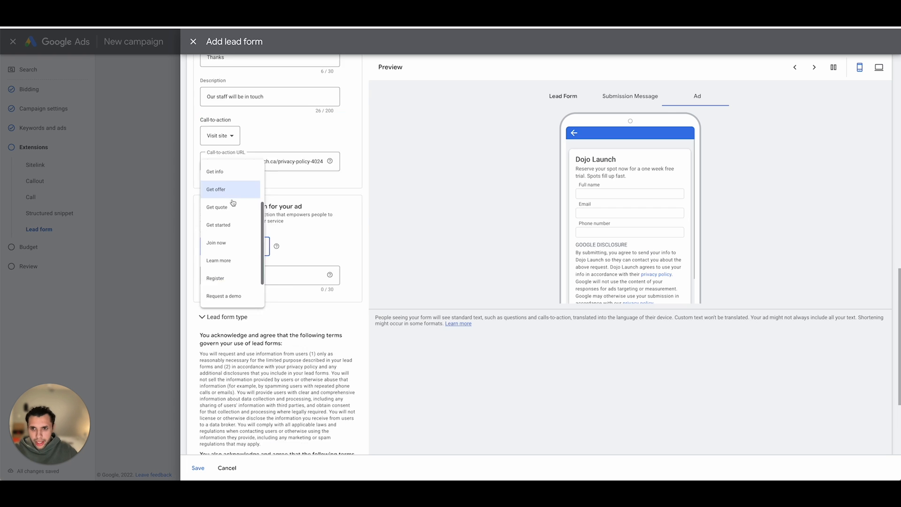
pyautogui.scroll(-7, 273, 293)
pyautogui.write('ook A')
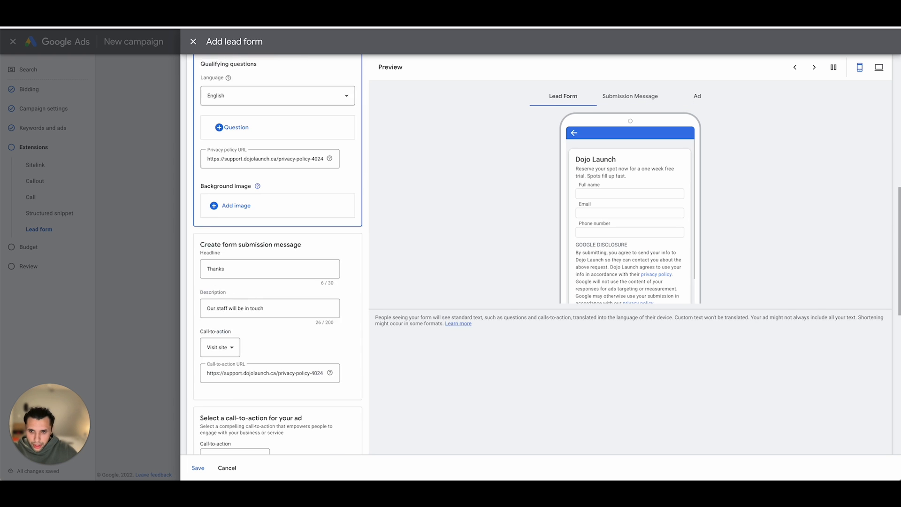
pyautogui.write(' F')
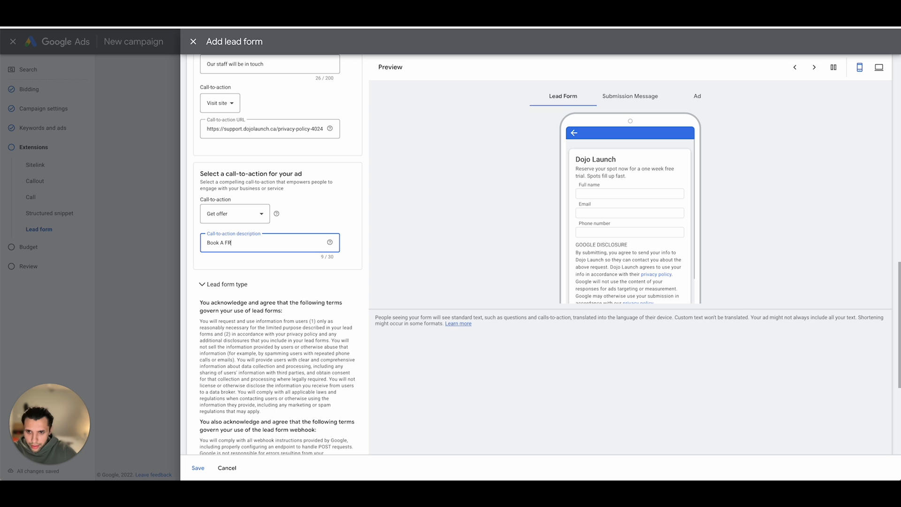
pyautogui.write('ree Trial')
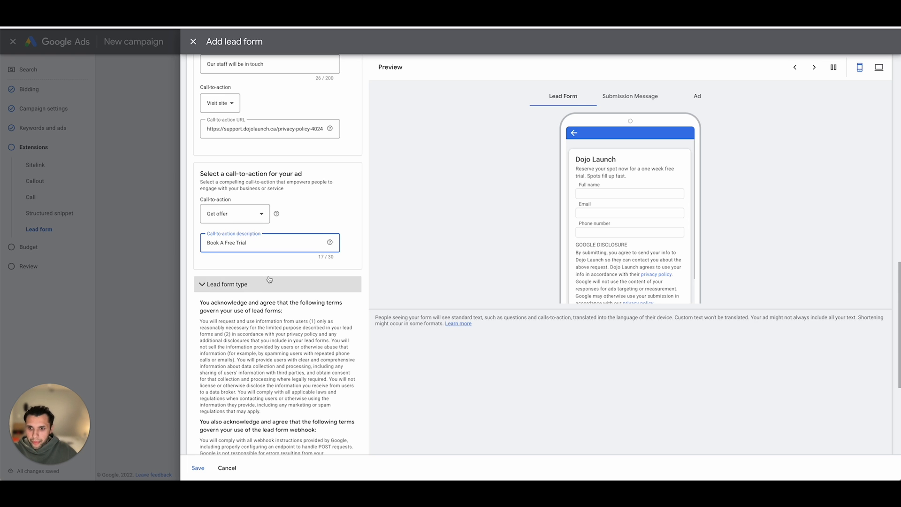
# - Examine the third-party integrations for exporting leads and expand the other data integration options
pyautogui.scroll(-5, 263, 289)
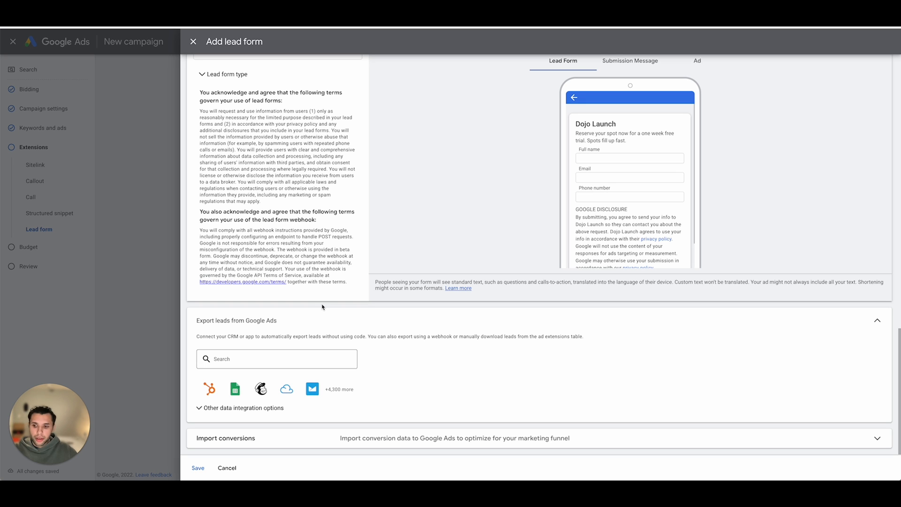
pyautogui.click(277, 359)
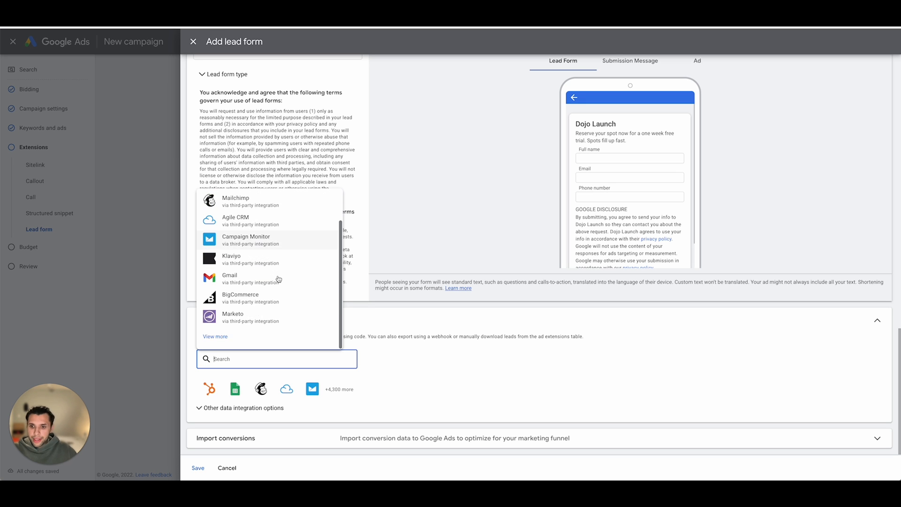
pyautogui.scroll(2, 279, 279)
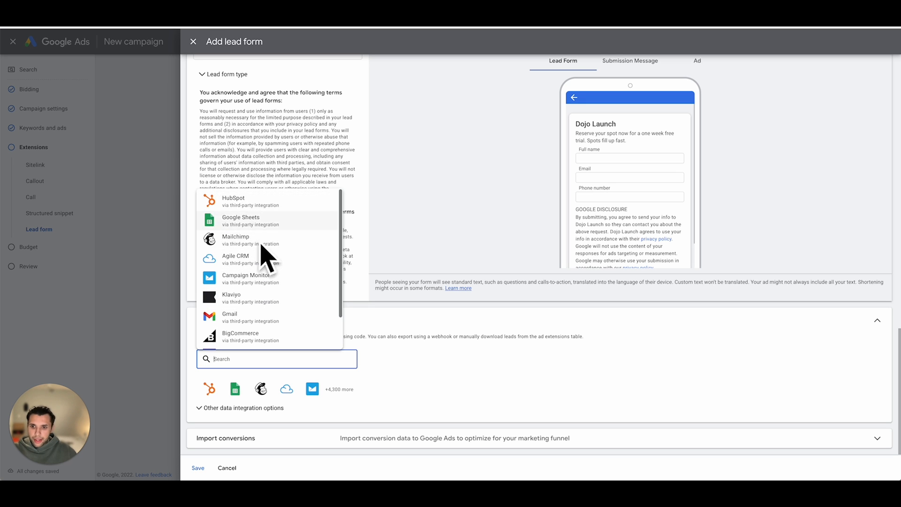
pyautogui.scroll(-1, 237, 225)
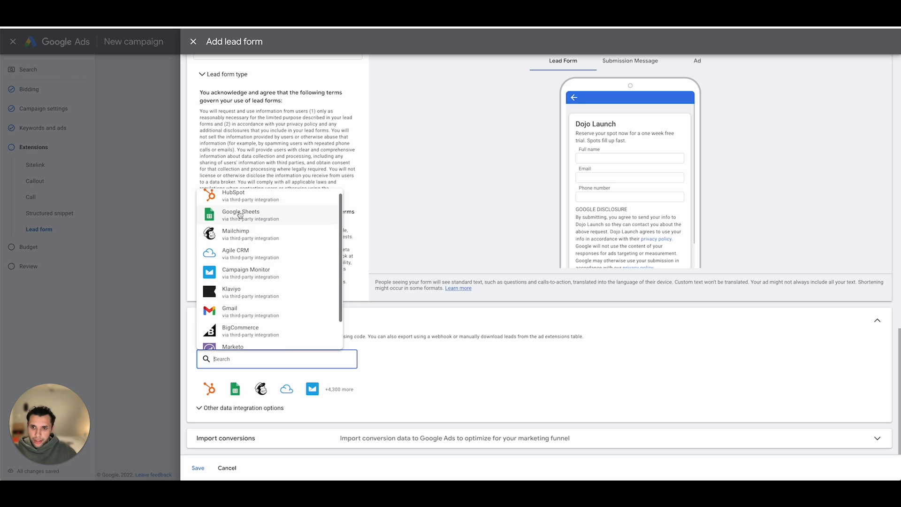
pyautogui.click(404, 308)
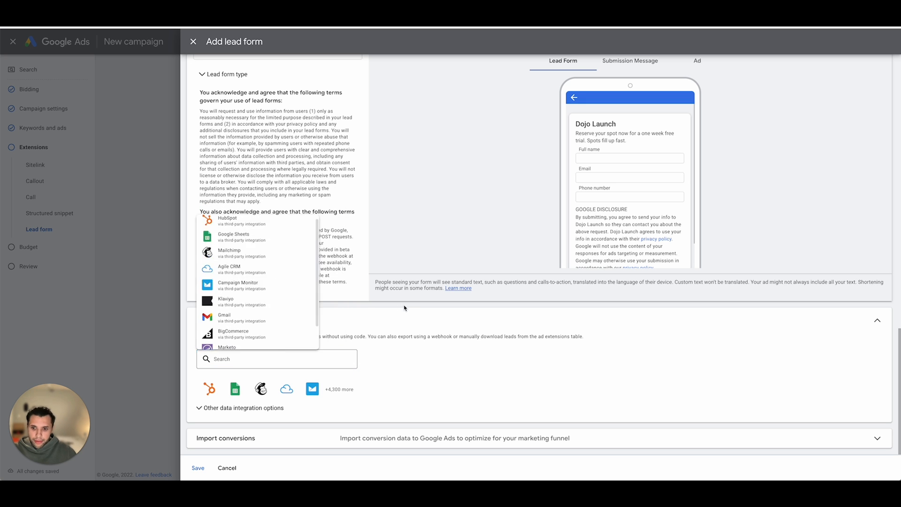
pyautogui.click(219, 408)
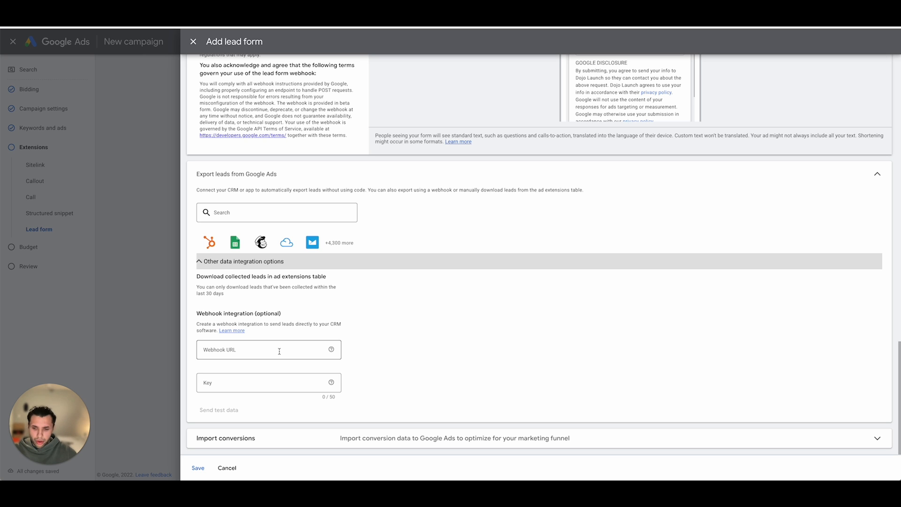
pyautogui.click(260, 352)
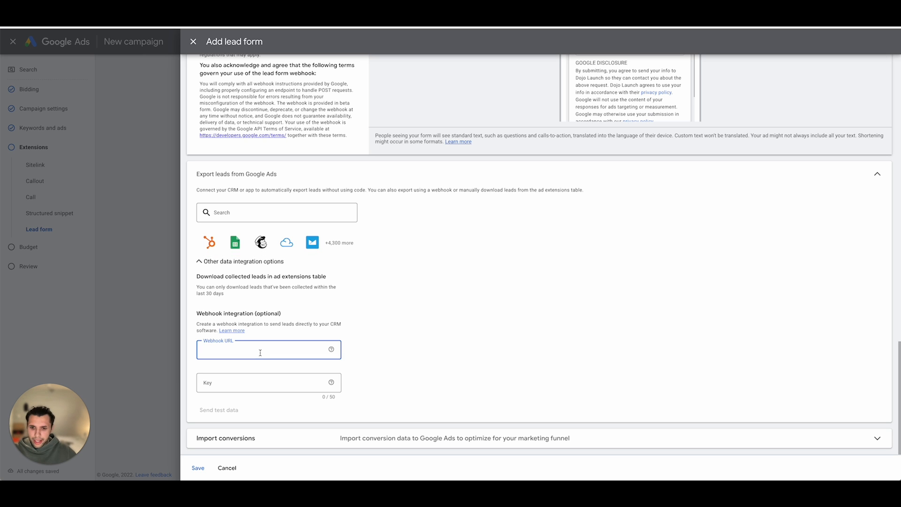
pyautogui.click(259, 384)
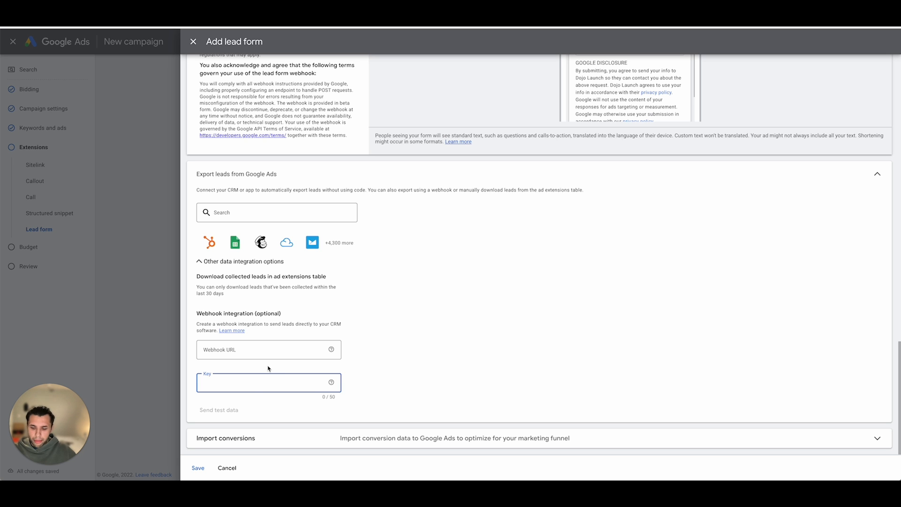
pyautogui.click(273, 369)
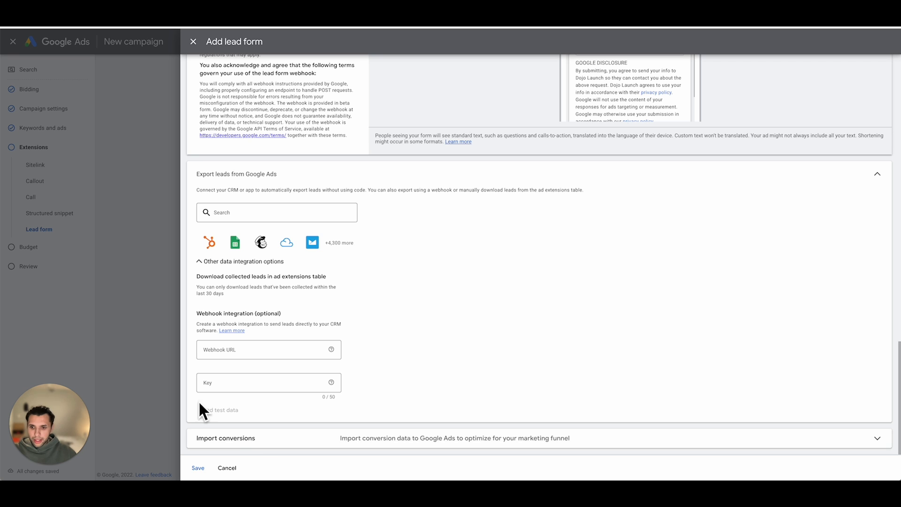
# - Save the lead form, accepting the Terms of Service, and continue to the campaign's budget settings
pyautogui.click(198, 469)
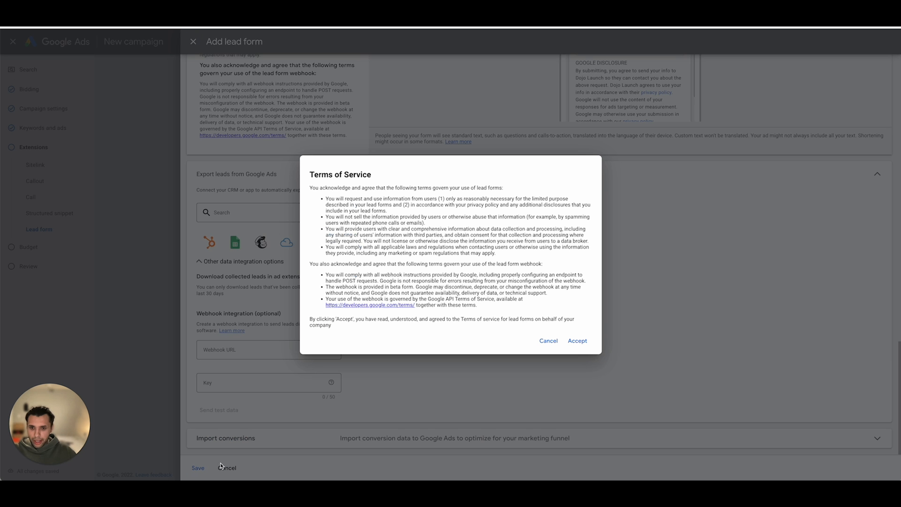
pyautogui.click(581, 339)
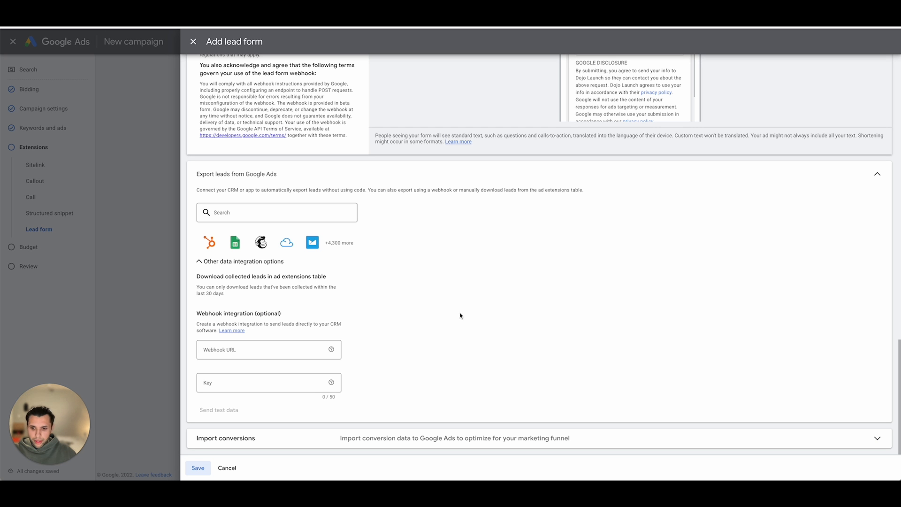
pyautogui.click(206, 470)
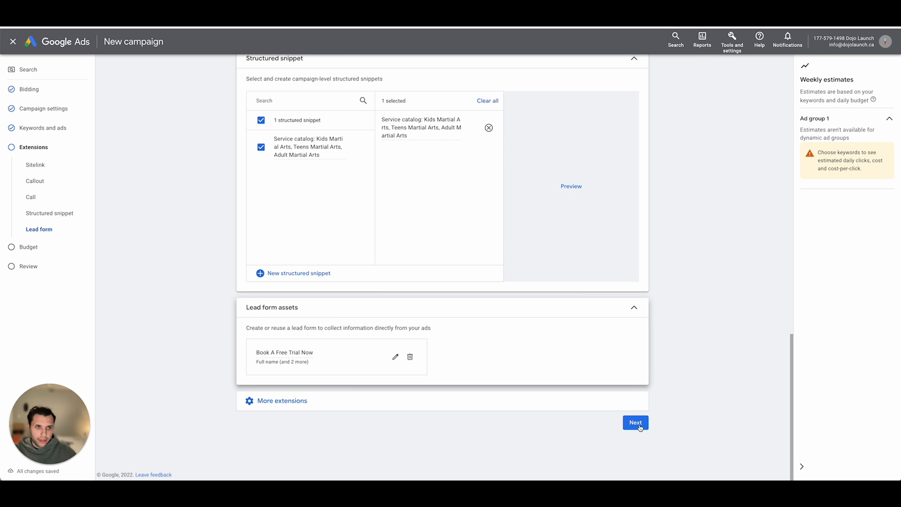
pyautogui.click(640, 428)
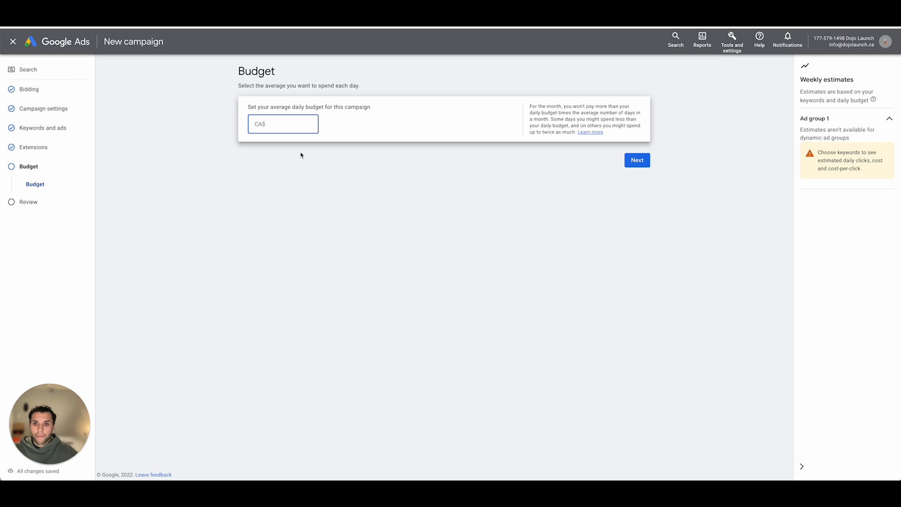
# - Set the campaign's average daily budget to CA$20 and publish the campaign
pyautogui.write('20')
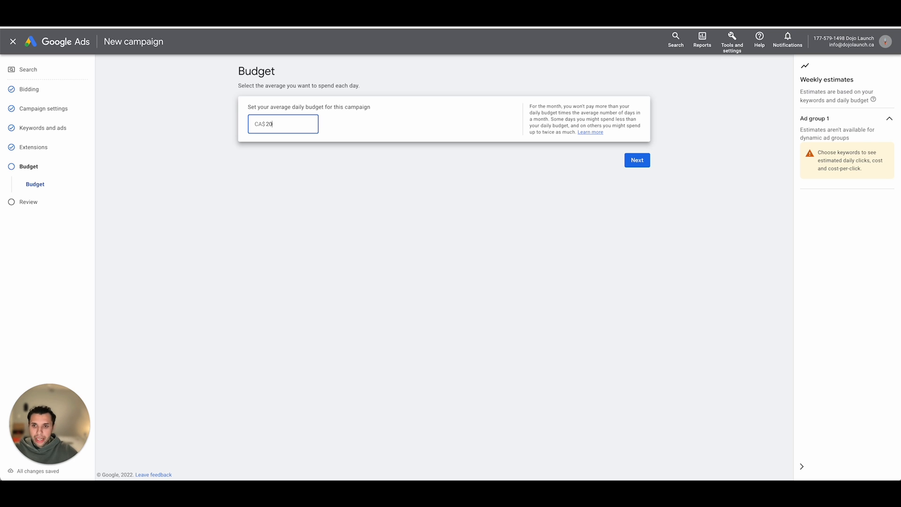
pyautogui.click(276, 192)
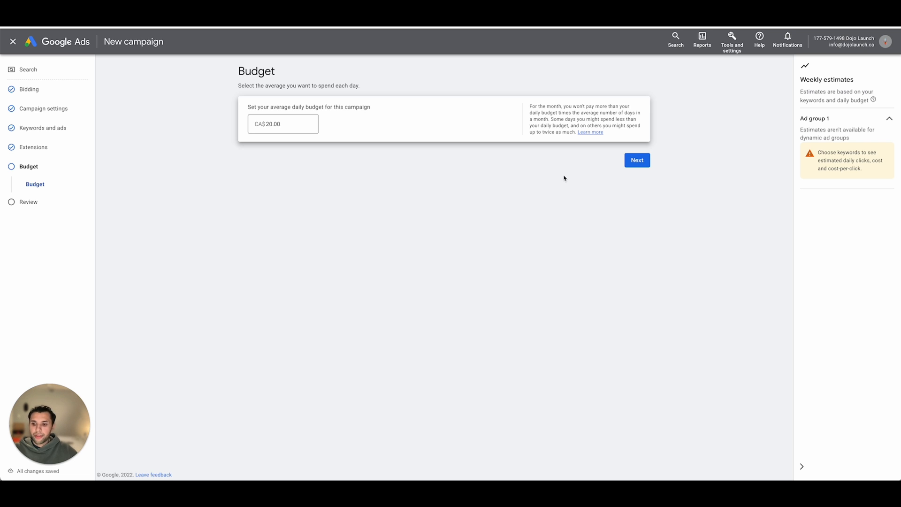
pyautogui.click(636, 160)
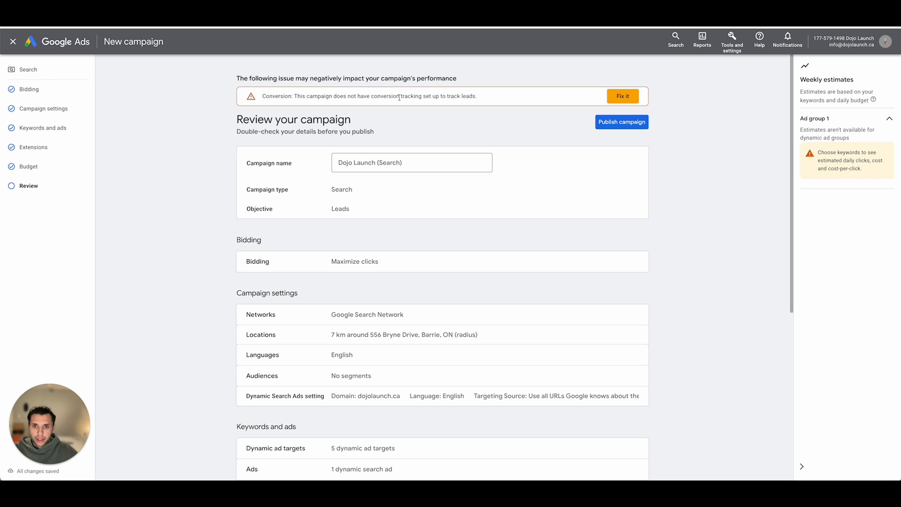
pyautogui.click(620, 123)
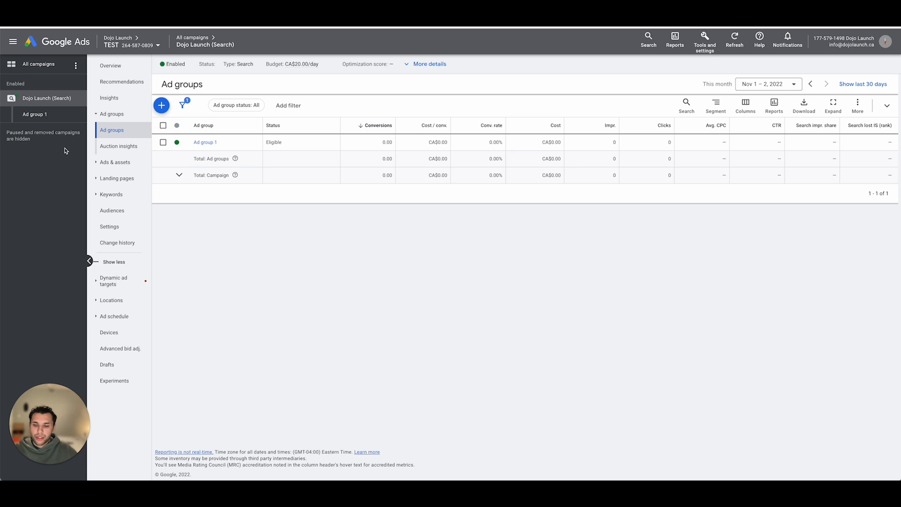
pyautogui.click(705, 41)
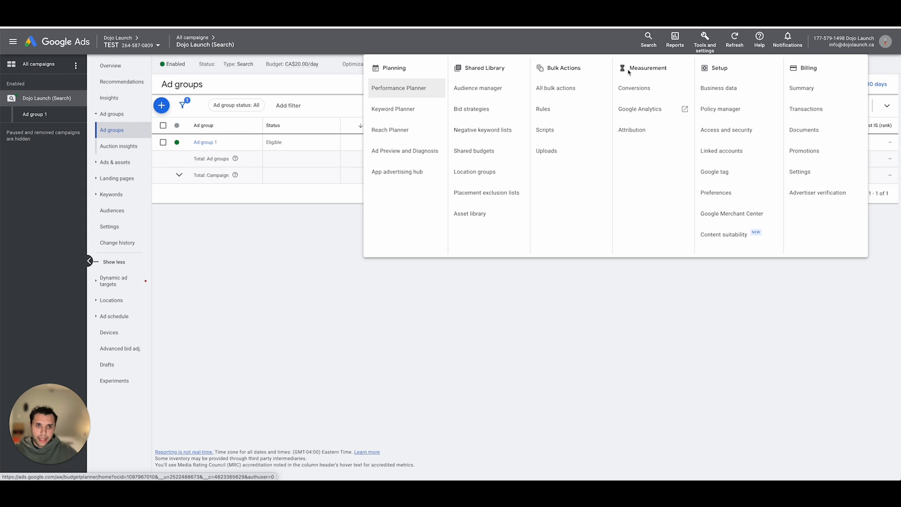
pyautogui.click(633, 88)
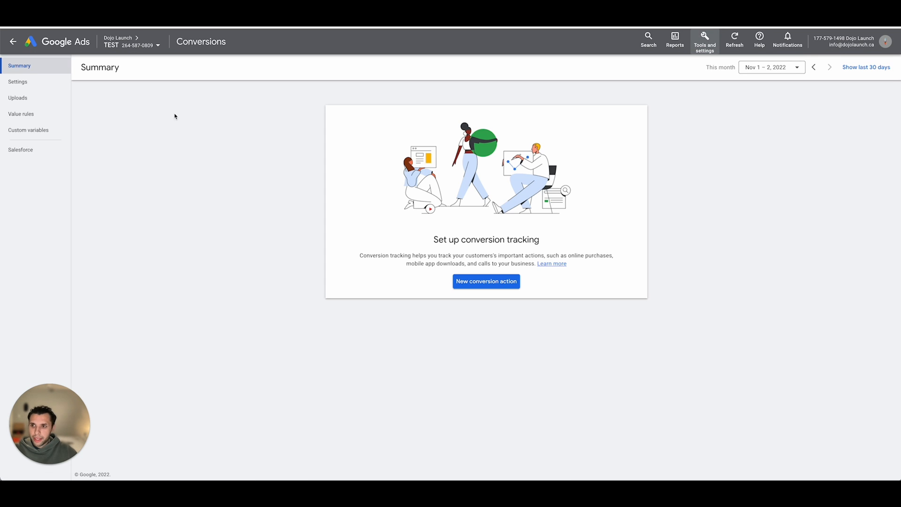
pyautogui.click(475, 282)
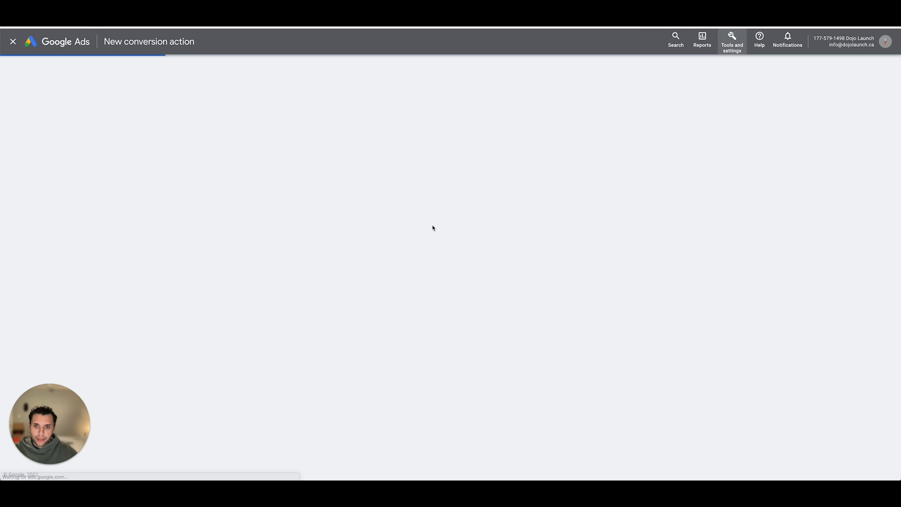
pyautogui.click(296, 159)
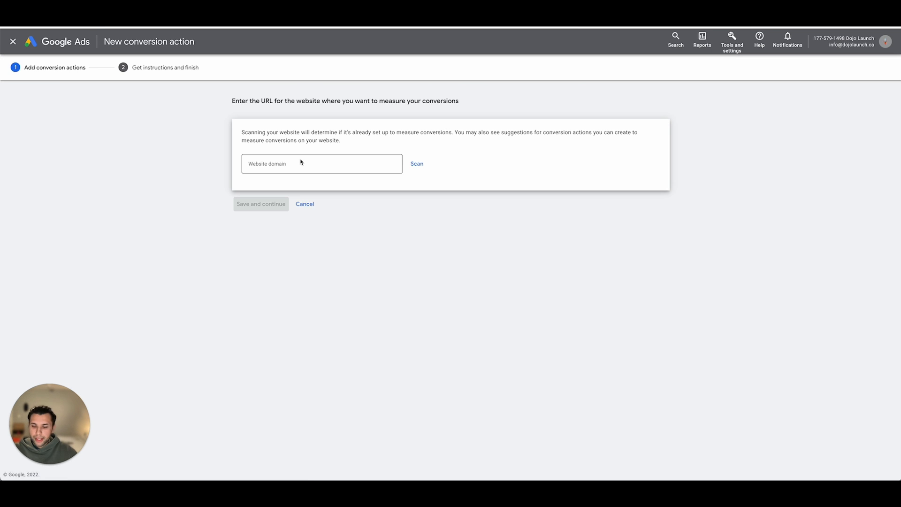
pyautogui.click(312, 166)
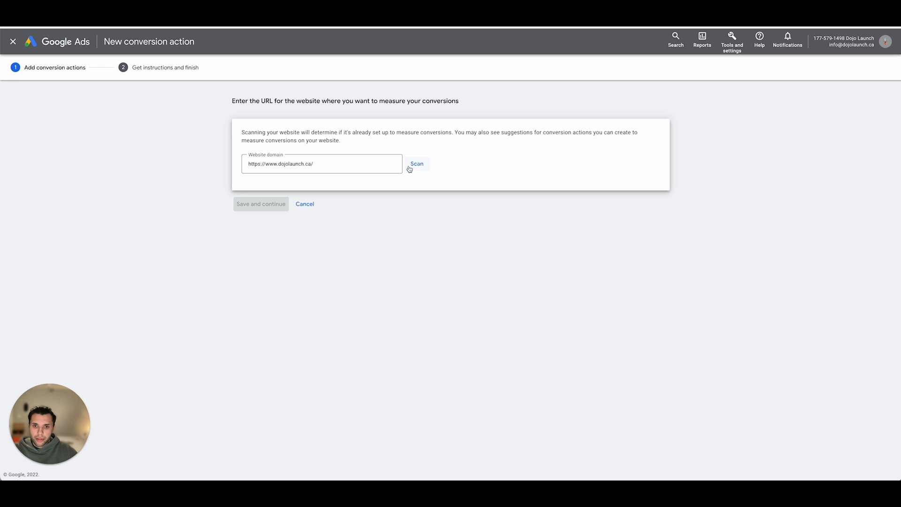
pyautogui.click(411, 164)
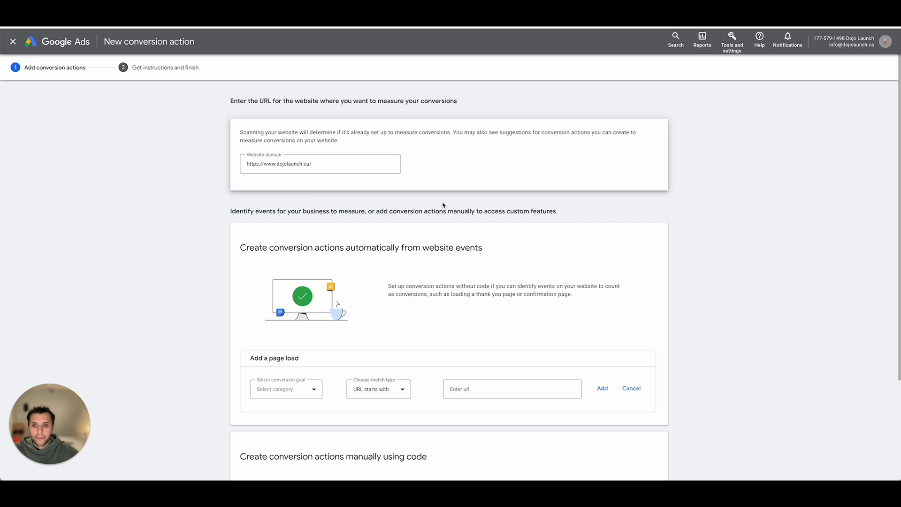
# - Select Submit lead form as the conversion goal of the automatic page-load event, leaving its URL empty
pyautogui.scroll(-3, 443, 205)
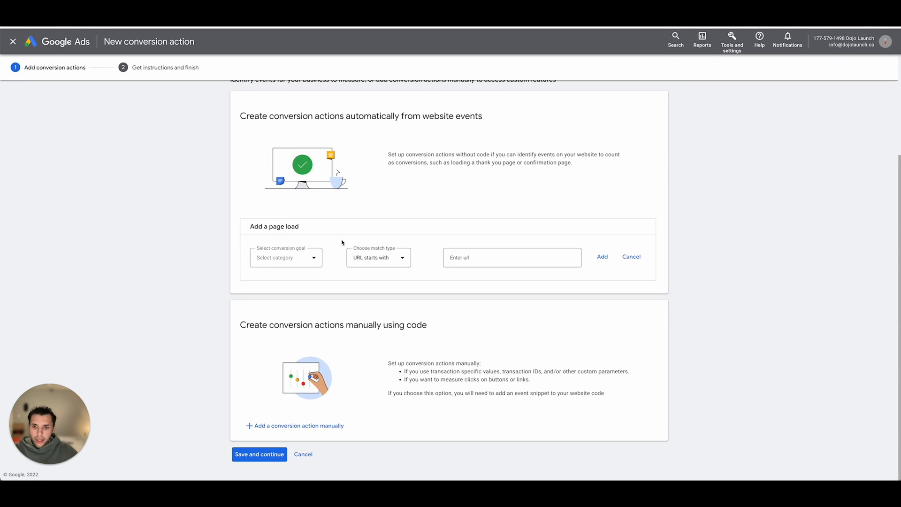
pyautogui.click(284, 258)
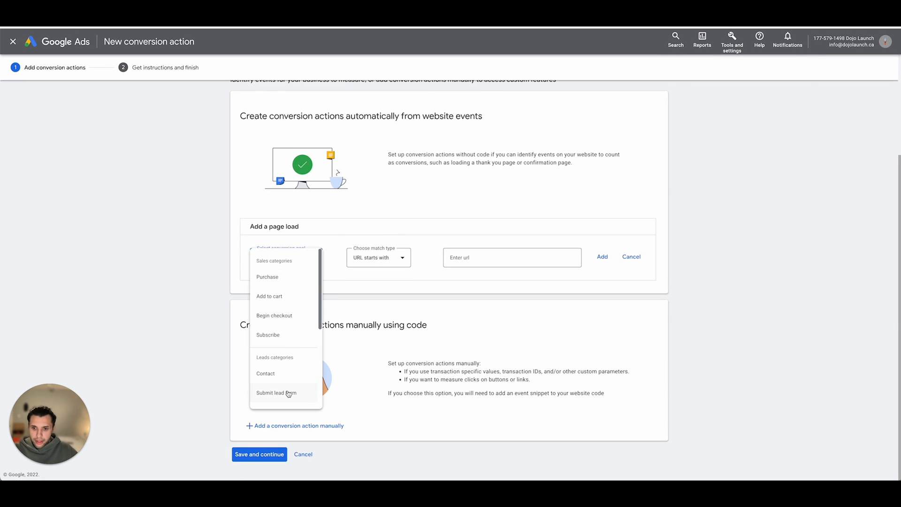
pyautogui.click(288, 393)
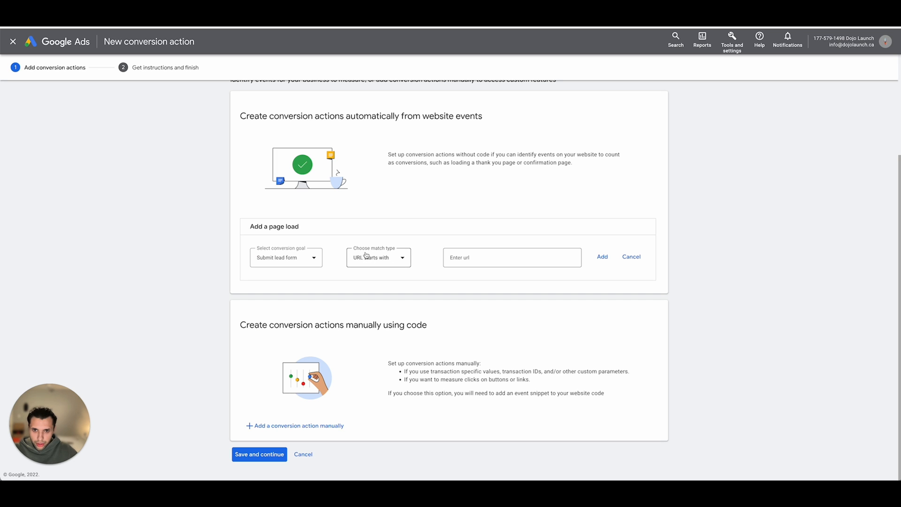
pyautogui.click(475, 258)
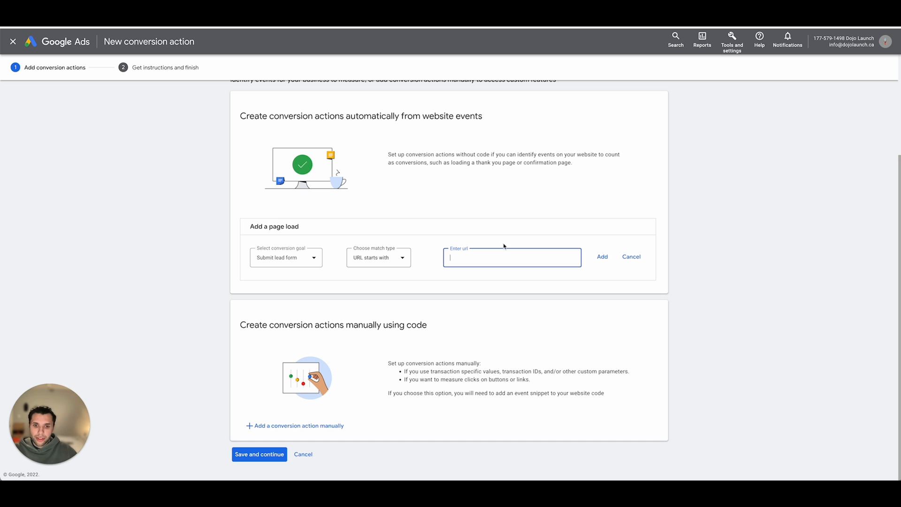
pyautogui.click(483, 224)
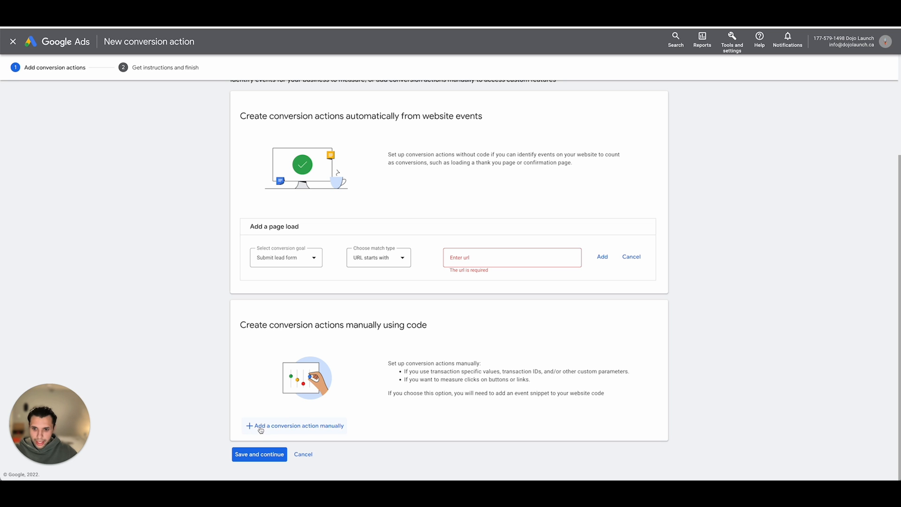
# - Add a manual conversion action with the goal category Submit lead form and name it "Web Lead"
pyautogui.click(325, 427)
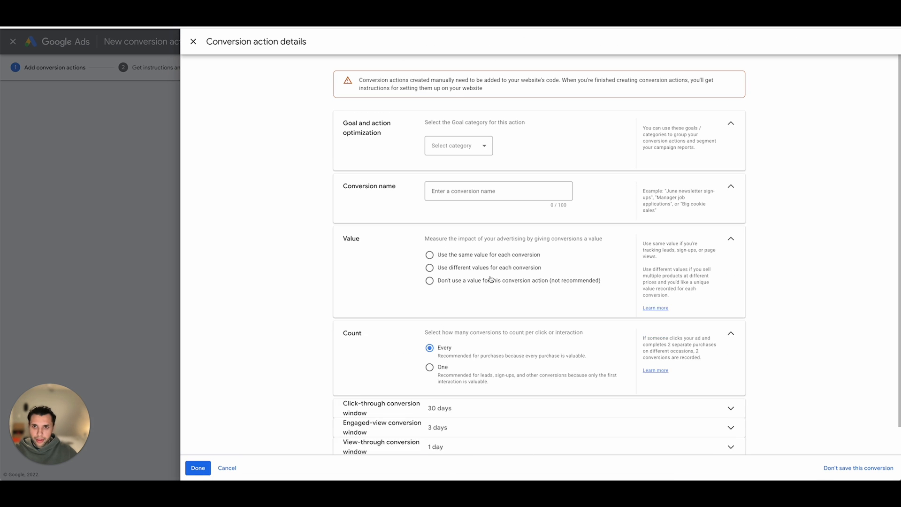
pyautogui.click(458, 144)
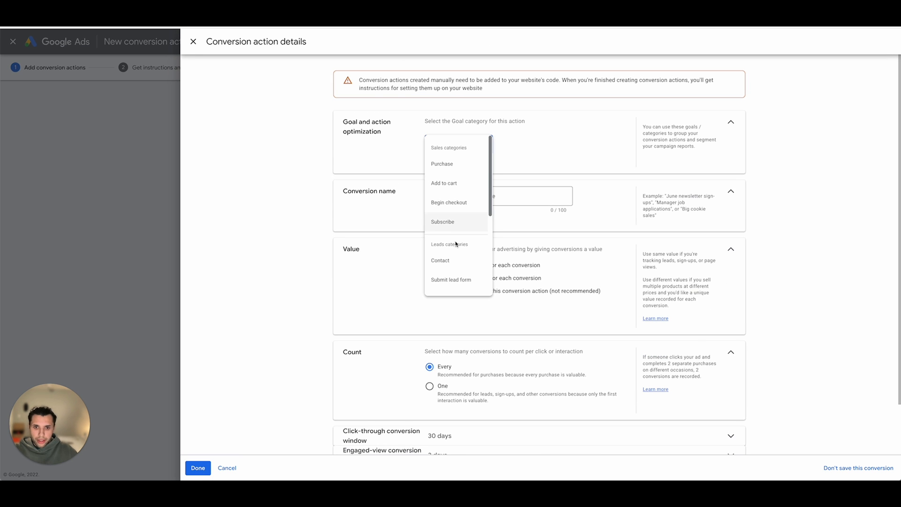
pyautogui.click(460, 280)
pyautogui.scroll(-2, 484, 197)
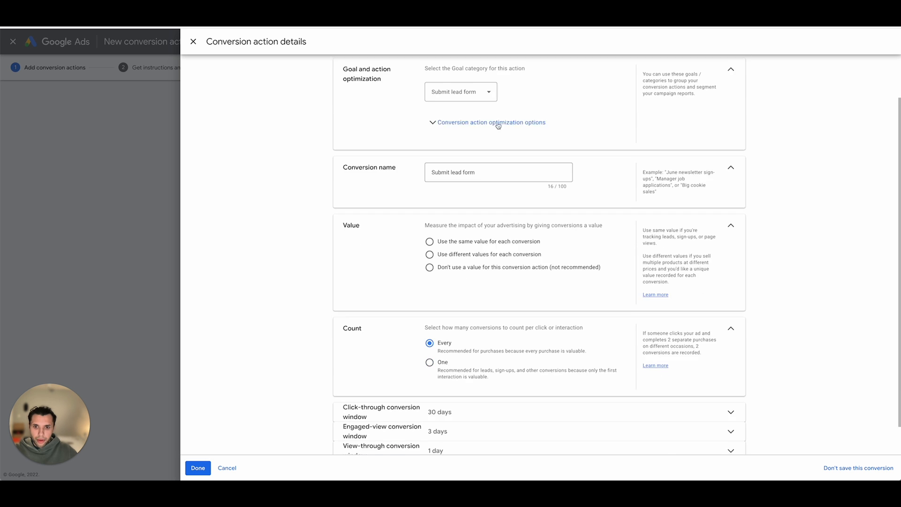
pyautogui.doubleClick(485, 170)
pyautogui.tripleClick(484, 170)
pyautogui.write('Web')
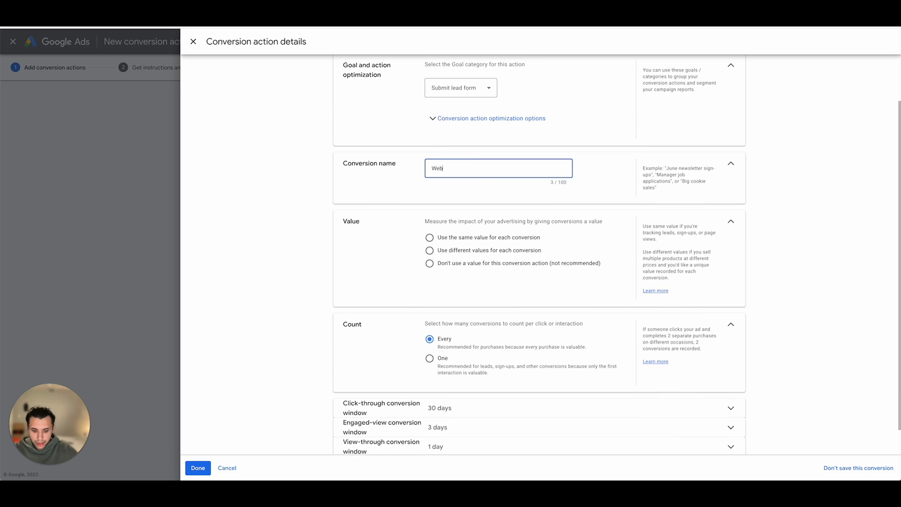
pyautogui.write(' ;')
pyautogui.press('BackSpace')
pyautogui.write('Lead')
# - Use the same value for each Web Lead conversion and count only one conversion per interaction
pyautogui.scroll(-1, 433, 213)
pyautogui.click(433, 212)
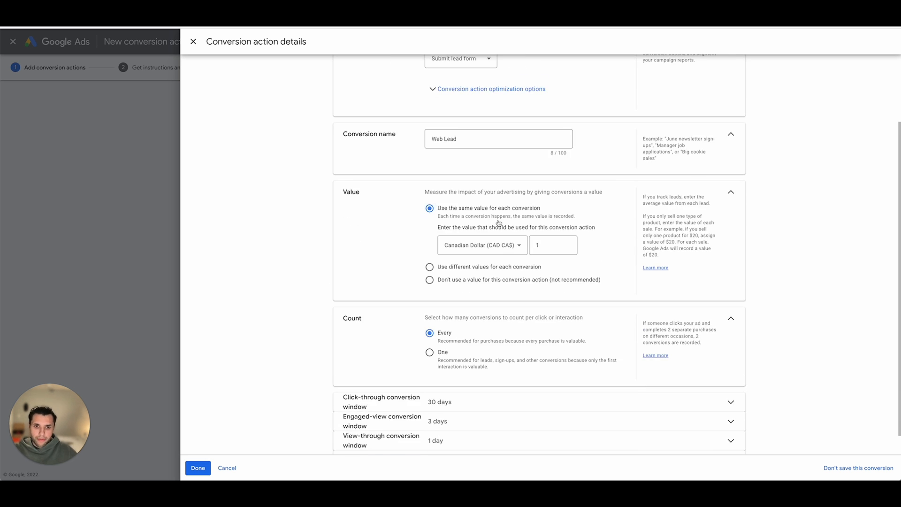
pyautogui.scroll(-1, 499, 222)
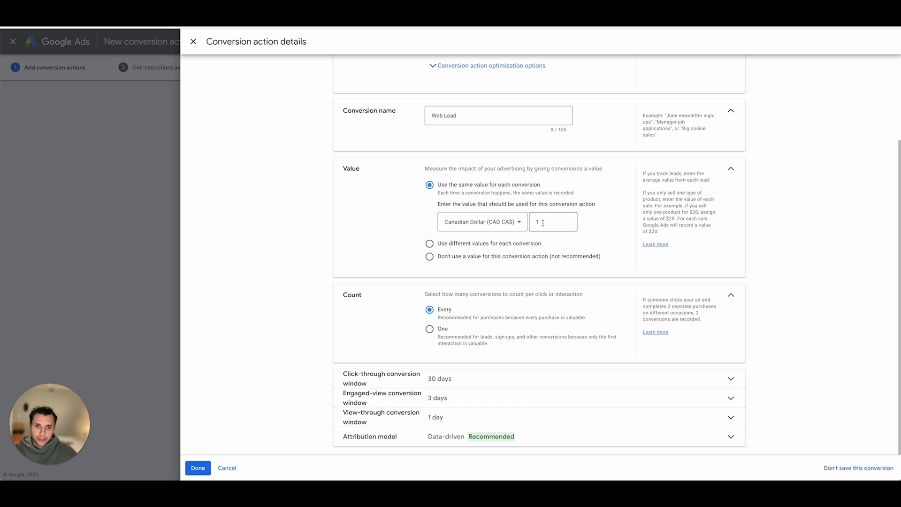
pyautogui.click(437, 330)
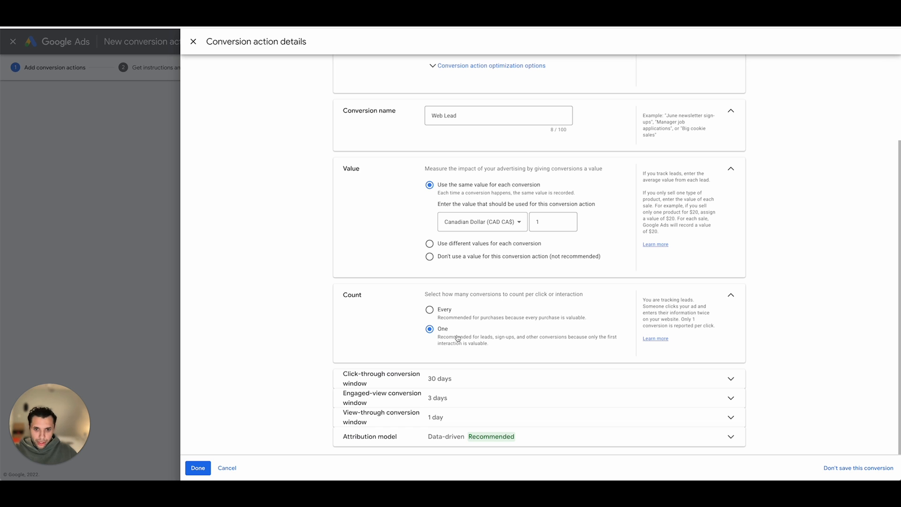
# - Set the click-through conversion window to 90 days and the engaged-view conversion window to 30 days
pyautogui.click(403, 378)
pyautogui.click(449, 335)
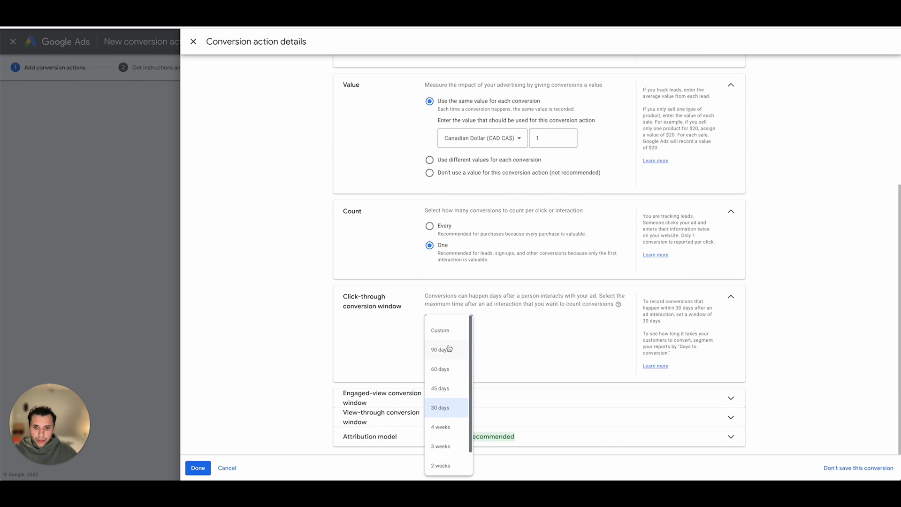
pyautogui.click(450, 349)
pyautogui.click(453, 403)
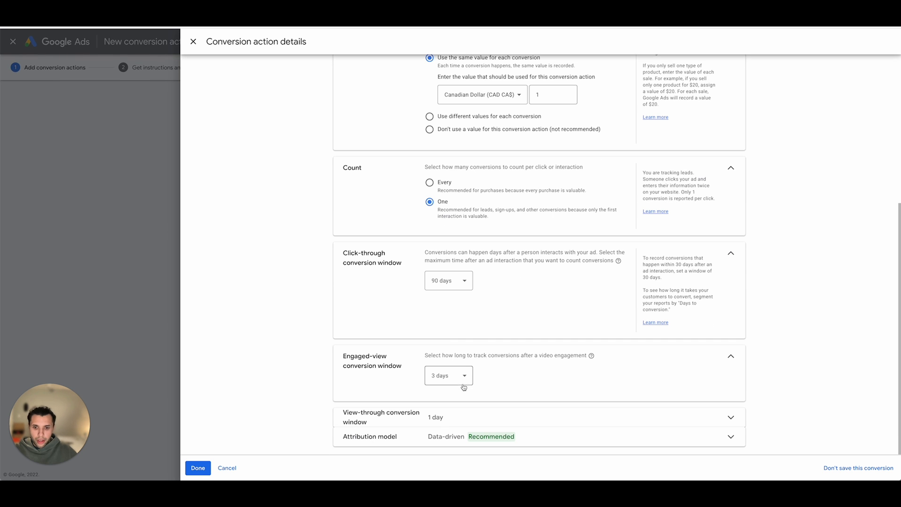
pyautogui.click(453, 376)
pyautogui.click(446, 294)
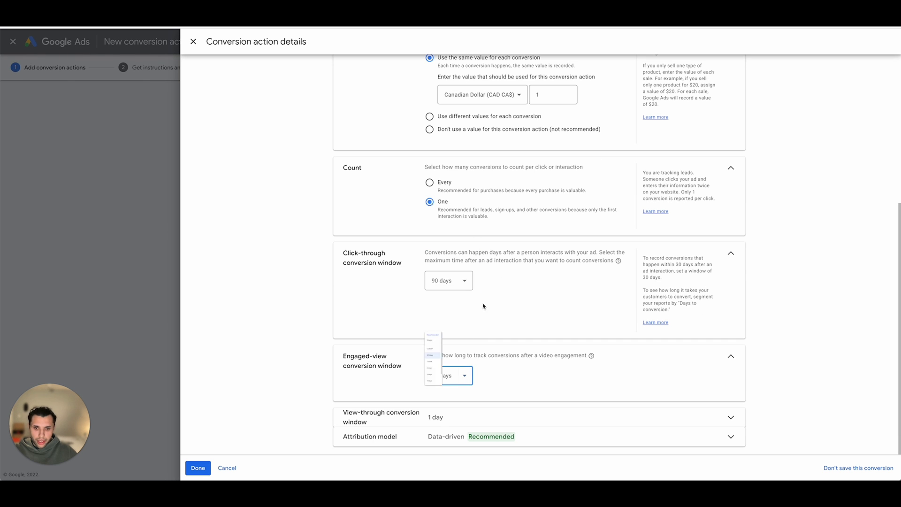
# - Set the view-through conversion window to 30 days and finish the Web Lead conversion action
pyautogui.click(453, 415)
pyautogui.click(452, 403)
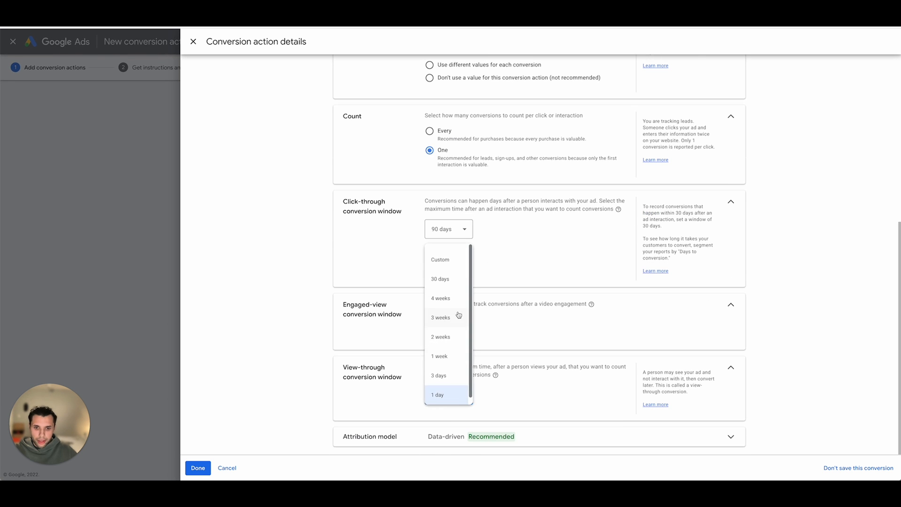
pyautogui.click(451, 280)
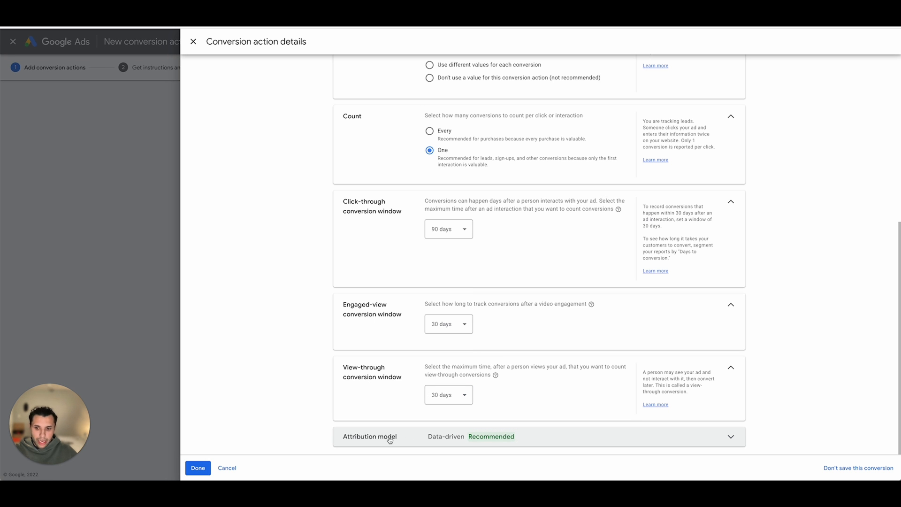
pyautogui.click(200, 468)
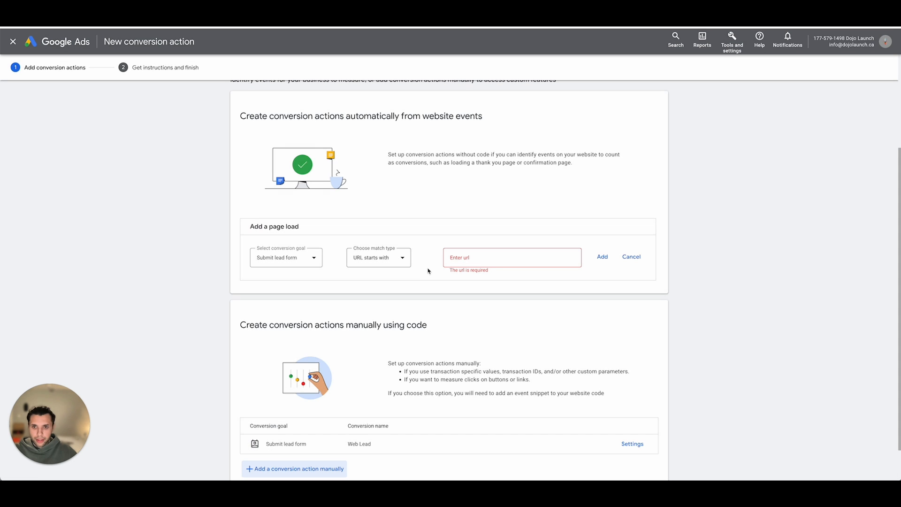
pyautogui.scroll(-1, 263, 450)
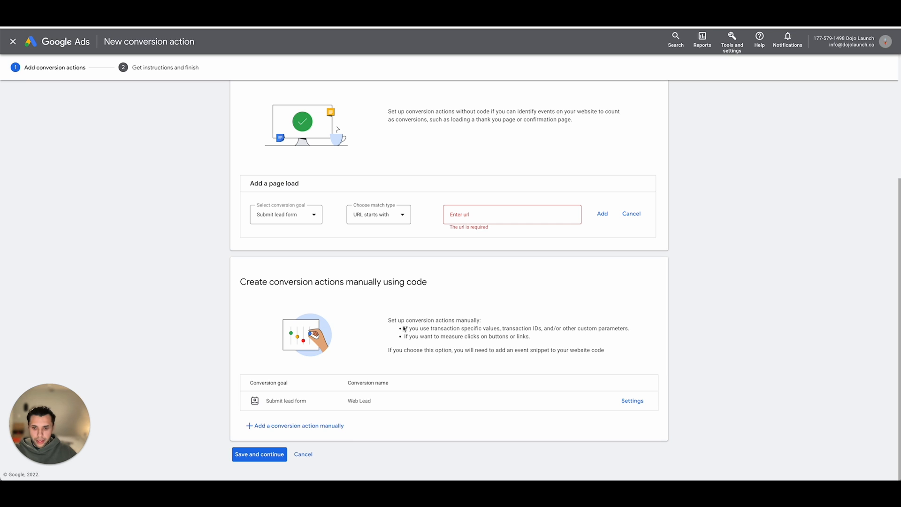
# - Save the Web Lead conversion action and select the full Google tag code for installing on an HTML website
pyautogui.click(257, 458)
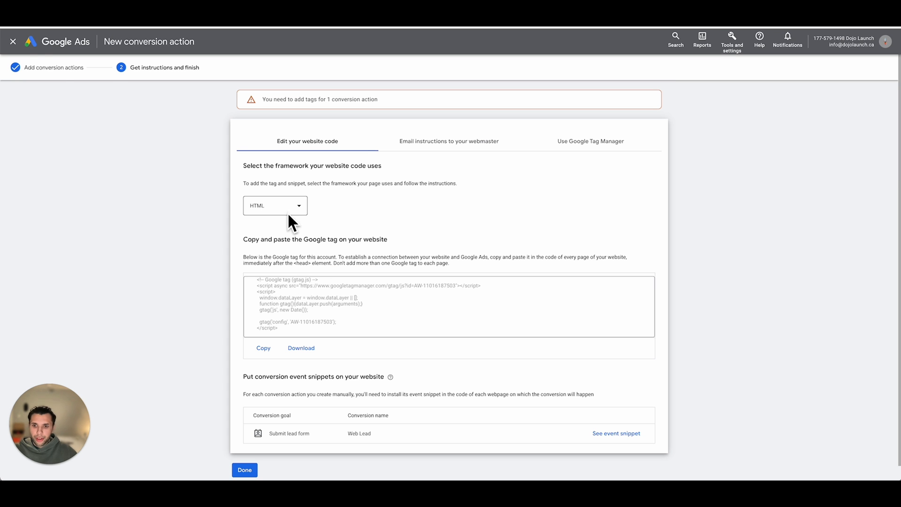
pyautogui.scroll(-1, 314, 277)
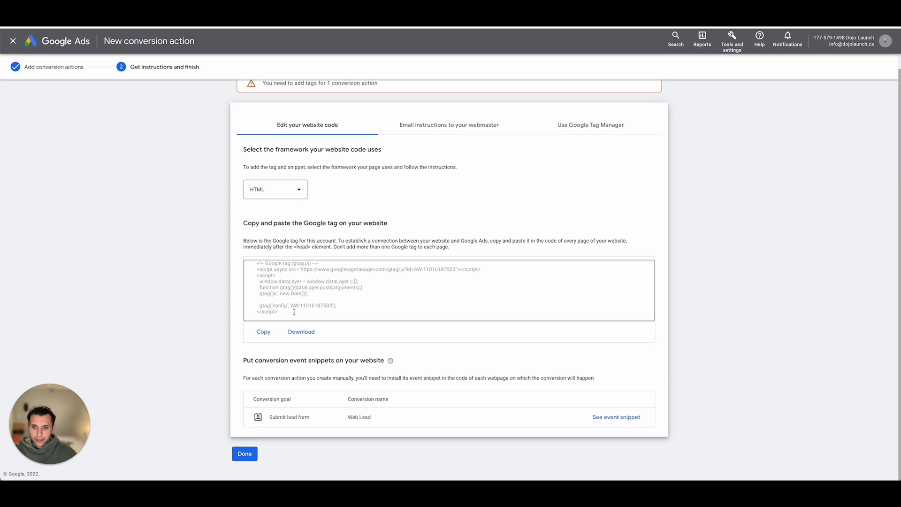
pyautogui.moveTo(292, 311); pyautogui.dragTo(217, 254)
pyautogui.scroll(1, 218, 254)
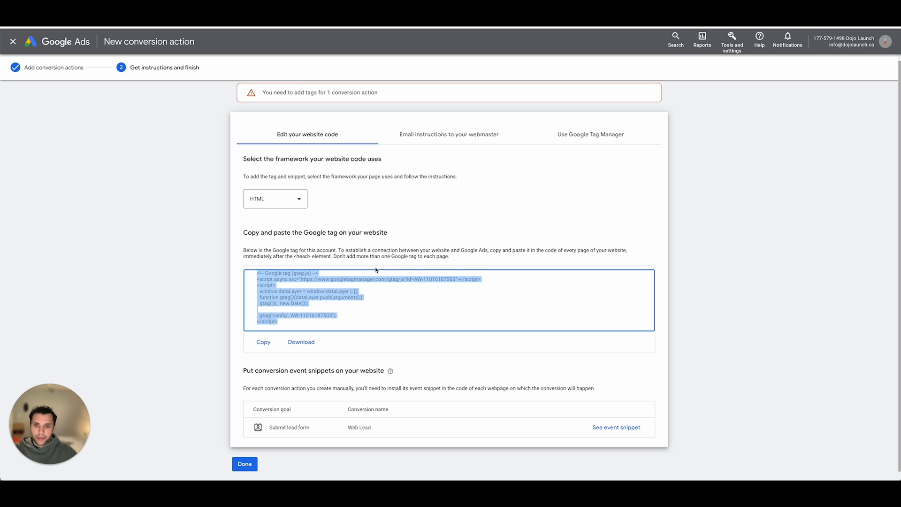
pyautogui.scroll(-1, 376, 270)
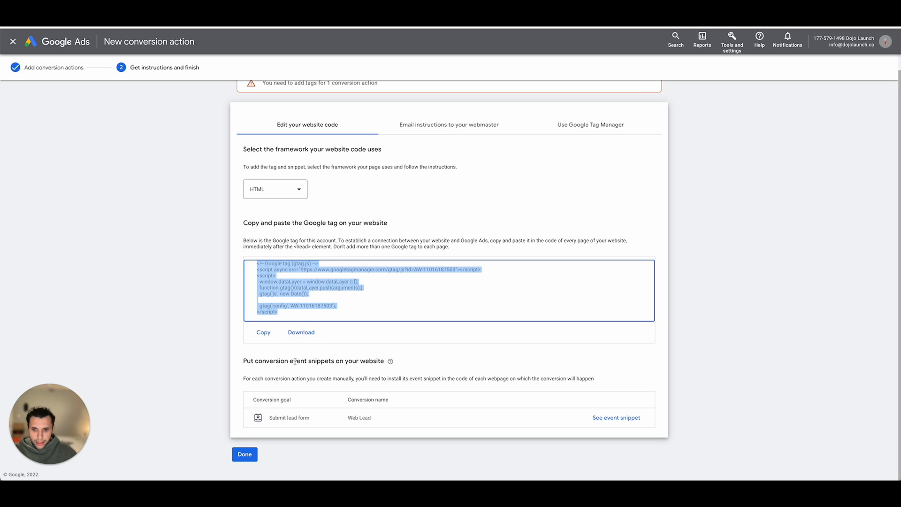
# - Open the Web Lead event snippet, select its page load code, and finish the conversion setup
pyautogui.click(602, 418)
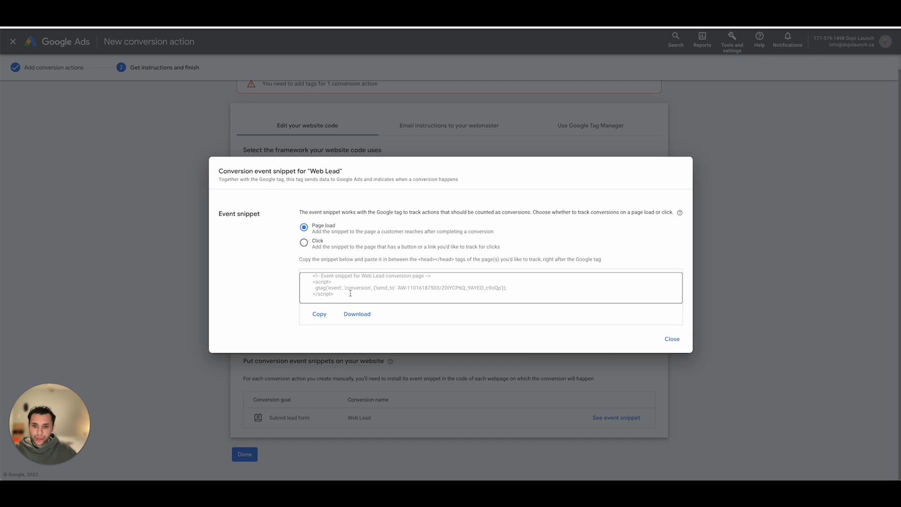
pyautogui.moveTo(351, 298); pyautogui.dragTo(300, 269)
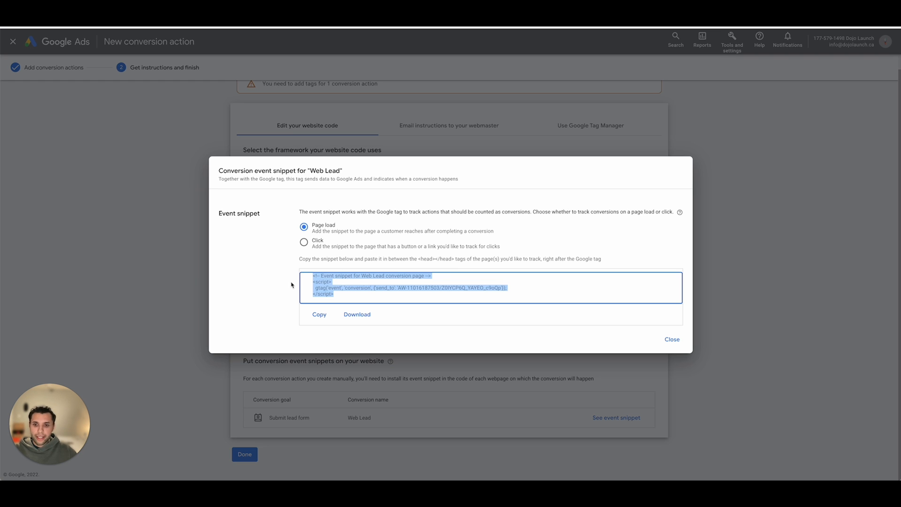
pyautogui.click(673, 338)
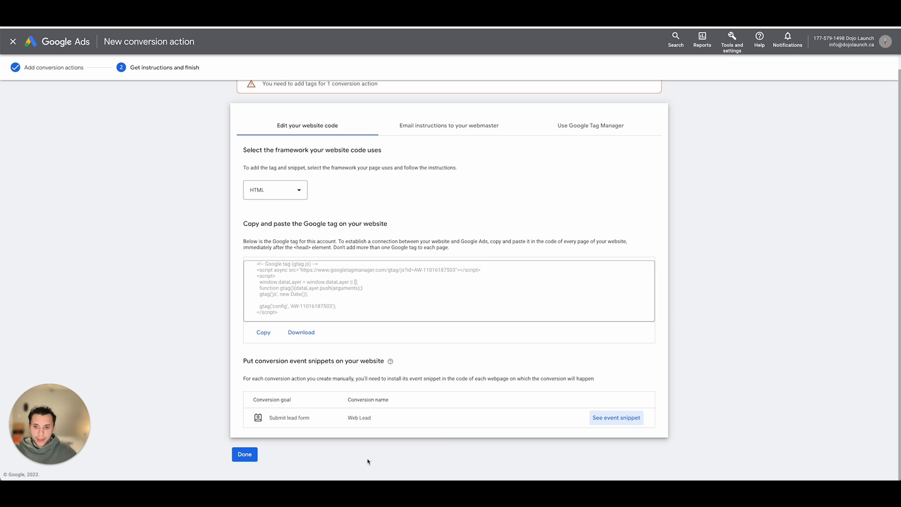
pyautogui.click(245, 454)
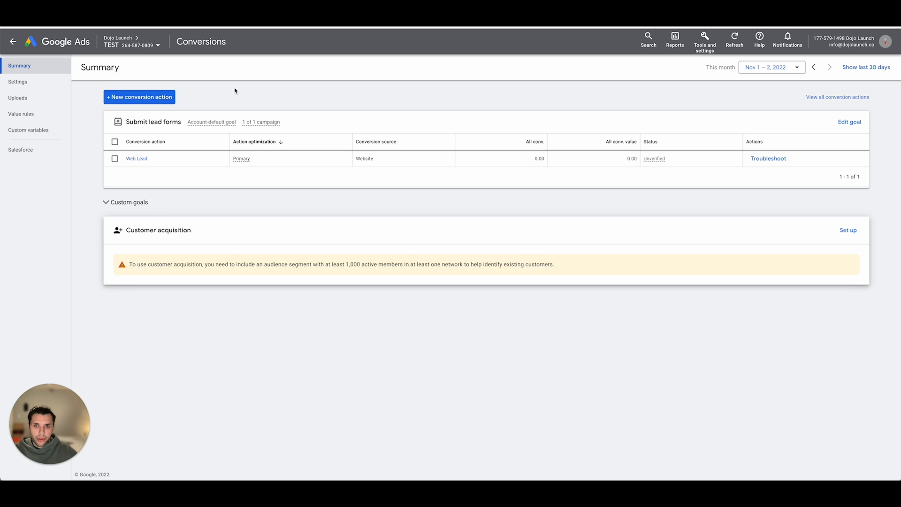
# - Start a phone call conversion action for calls to a number on the website and name it "Website Phone Call"
pyautogui.click(134, 100)
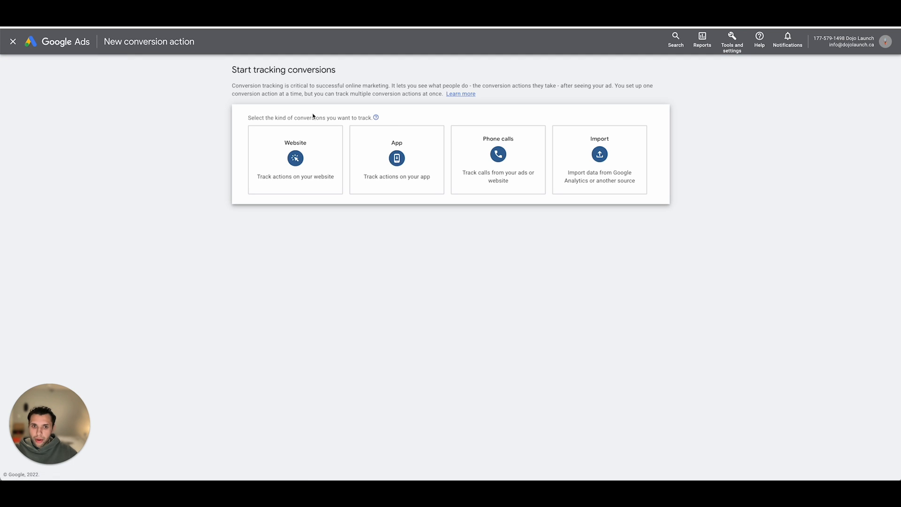
pyautogui.click(498, 159)
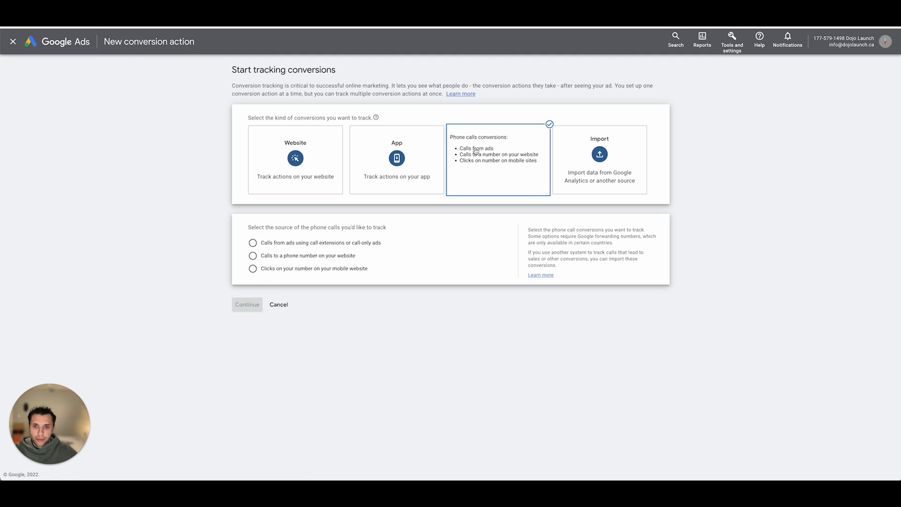
pyautogui.click(265, 257)
pyautogui.click(247, 303)
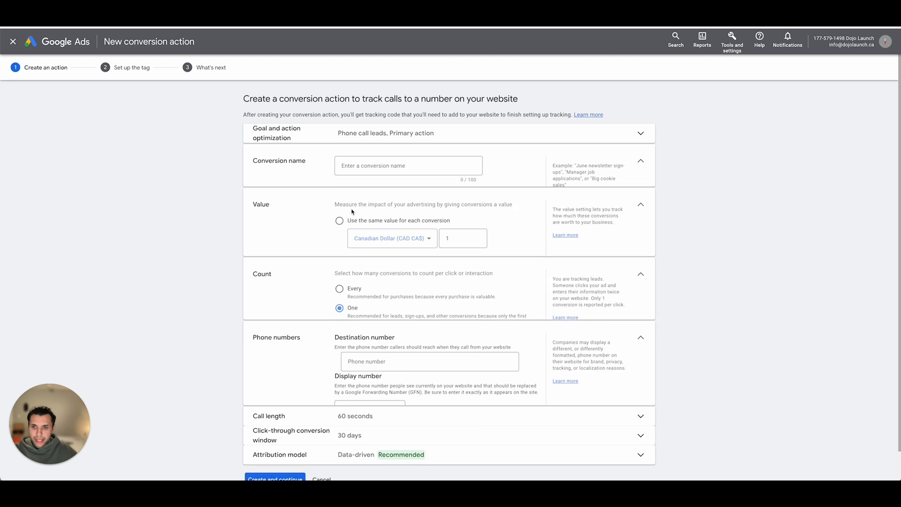
pyautogui.write('Webs')
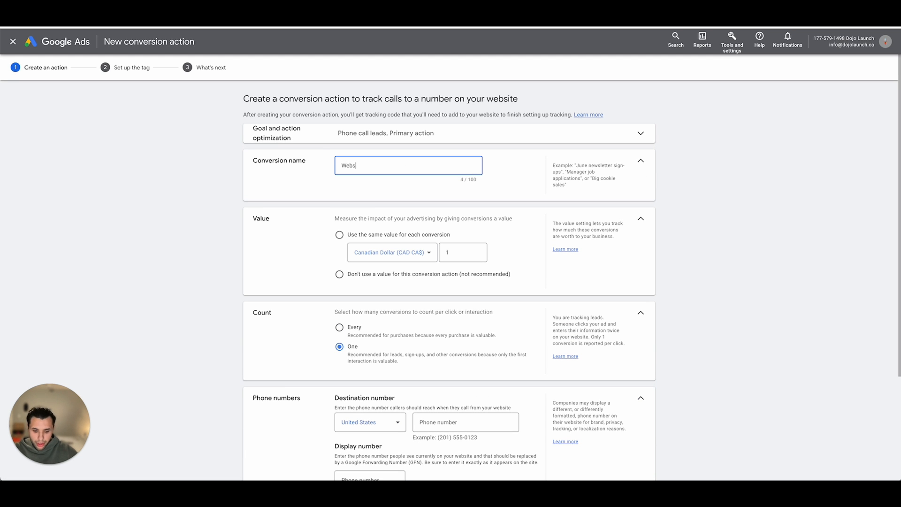
pyautogui.write('ite Phone Call')
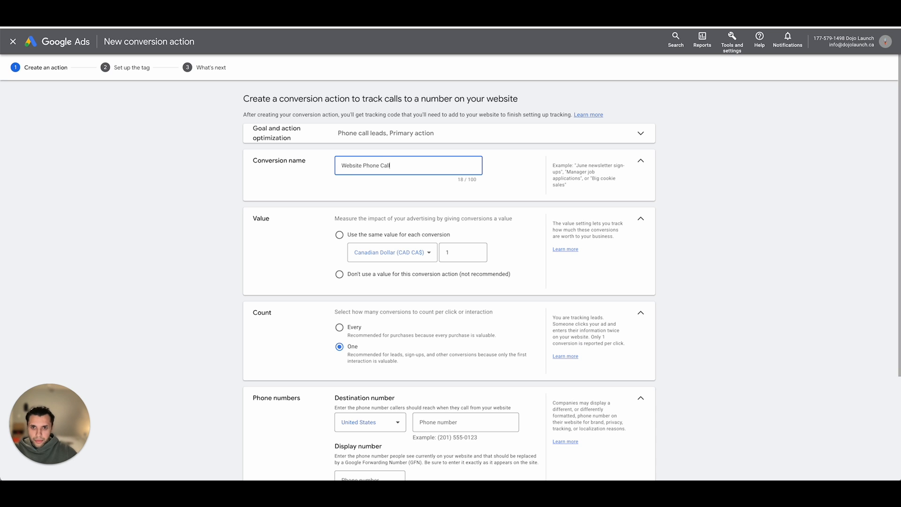
pyautogui.click(193, 240)
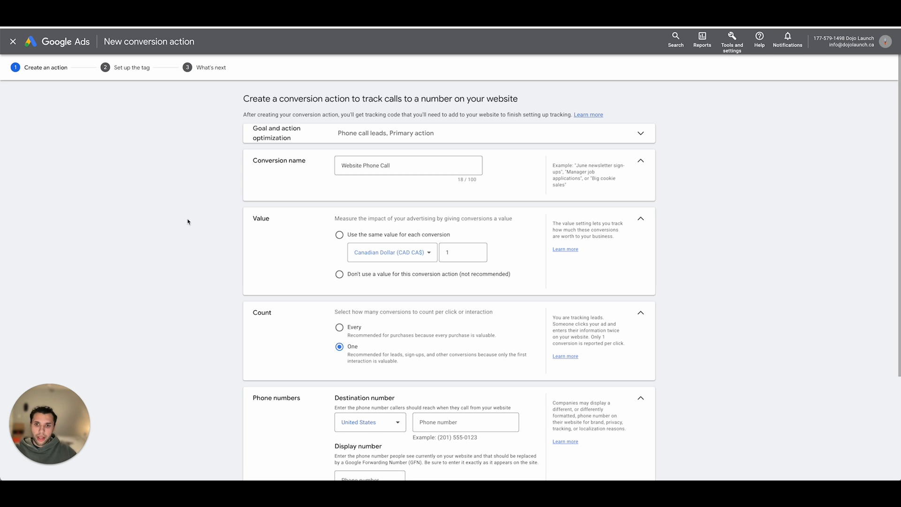
# - Set the destination country to Canada and enter the business phone number as both the destination and display number
pyautogui.scroll(-2, 162, 223)
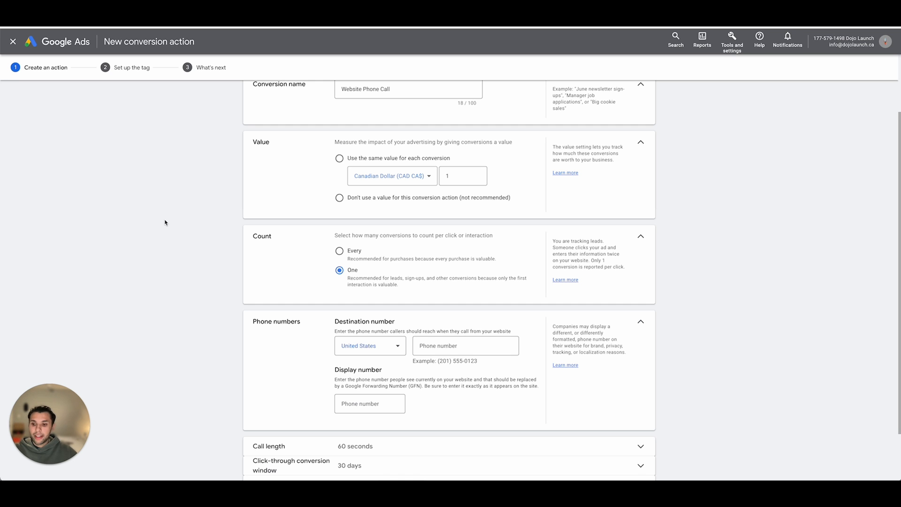
pyautogui.scroll(-2, 395, 280)
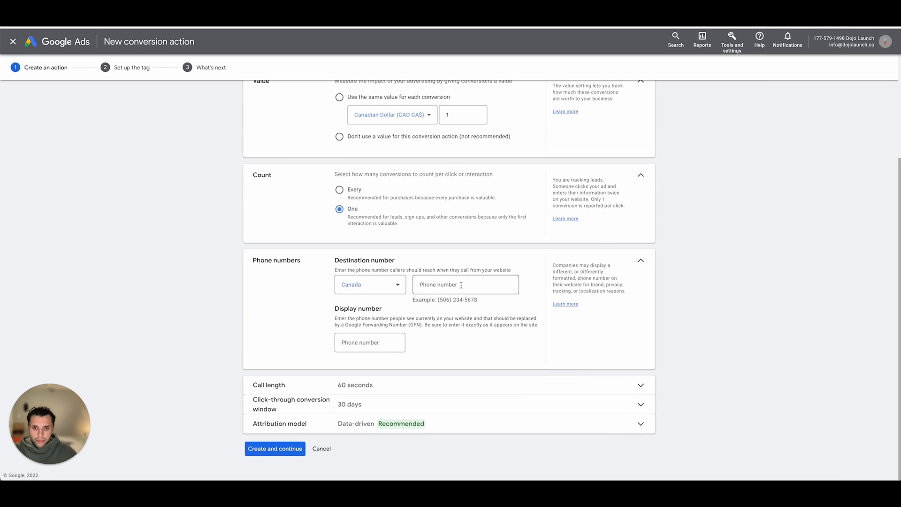
pyautogui.click(461, 285)
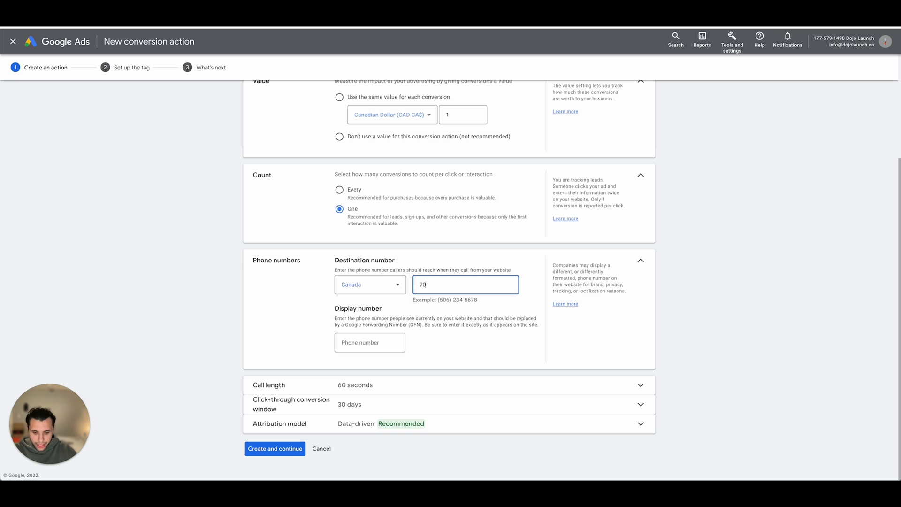
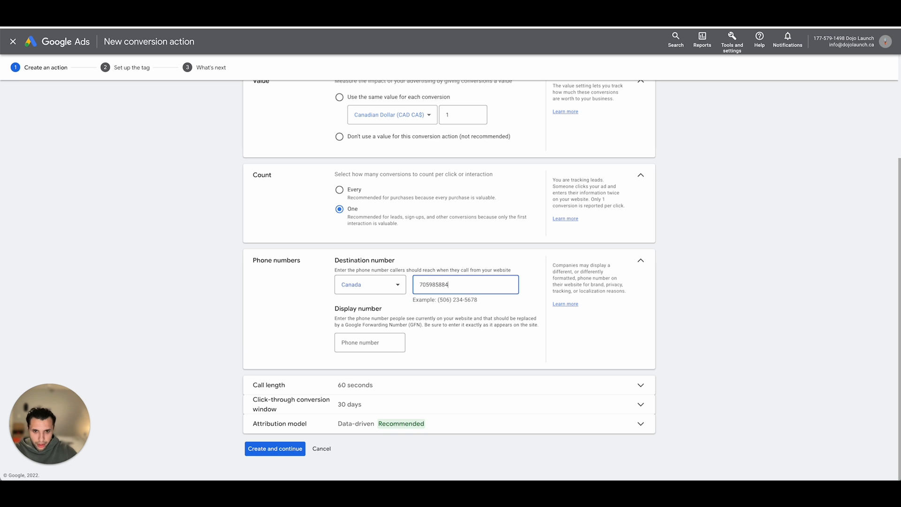
pyautogui.doubleClick(460, 285)
# - Review the minimum call length and set the click-through conversion window to 60 days
pyautogui.click(341, 385)
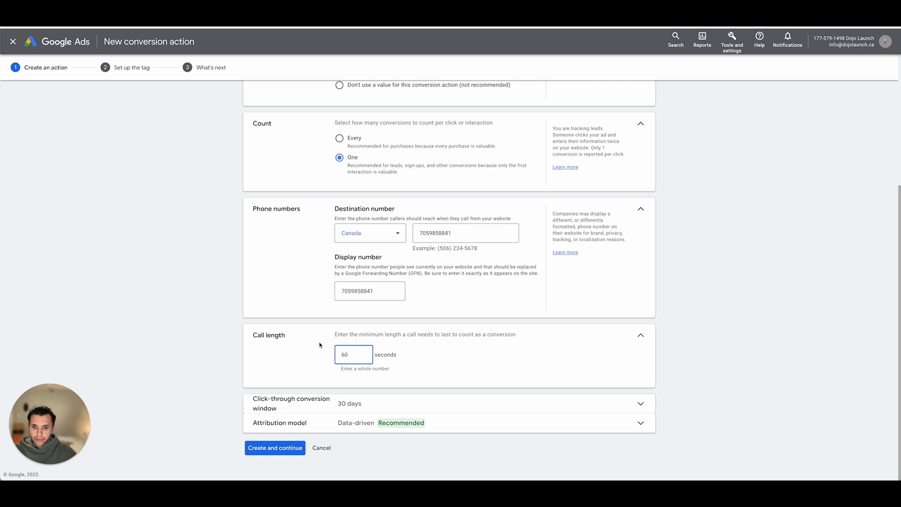
pyautogui.click(641, 335)
pyautogui.click(436, 398)
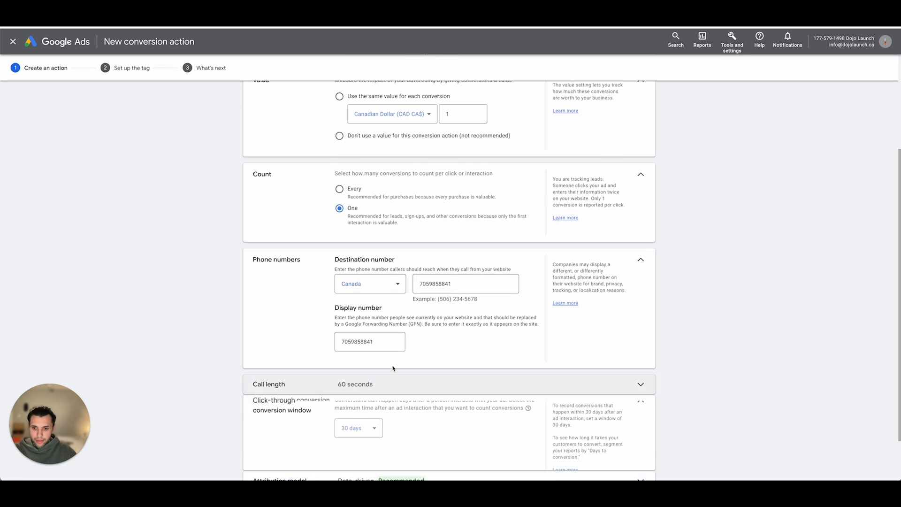
pyautogui.click(359, 348)
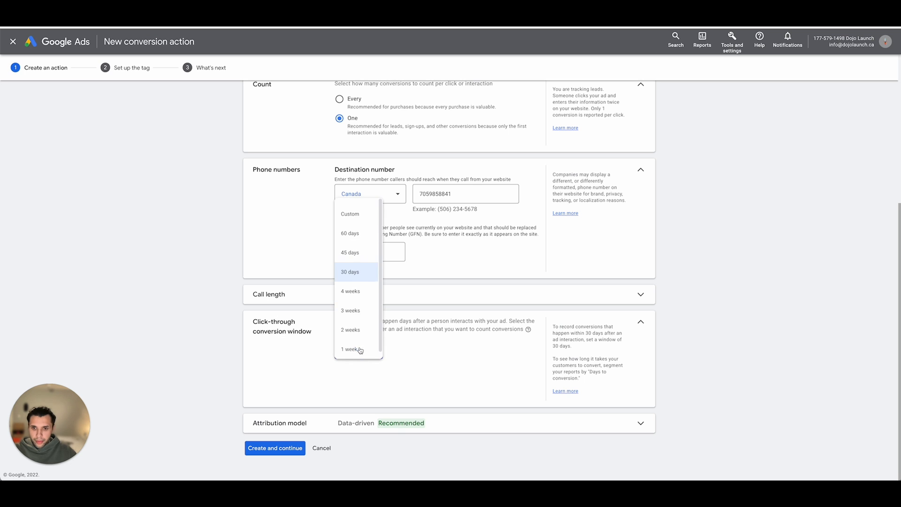
pyautogui.click(348, 234)
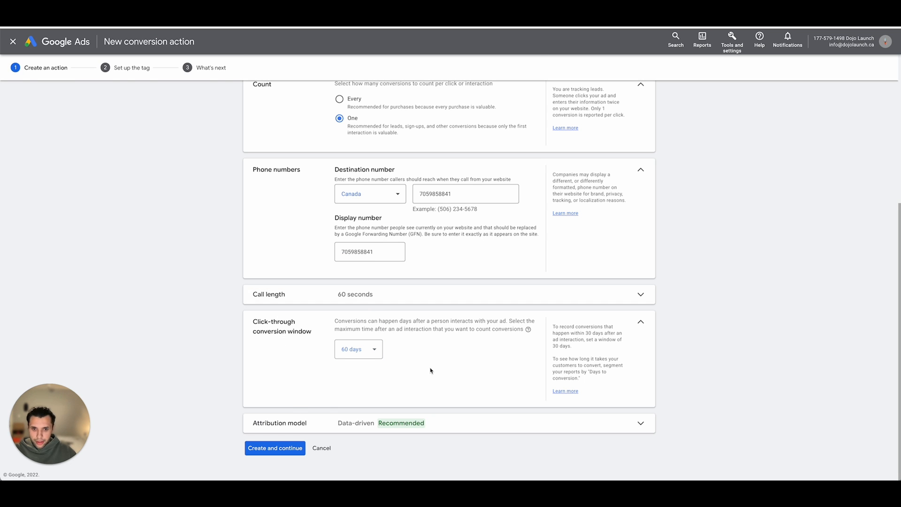
# - Choose a value option for the conversion and create the Website Phone Call conversion action
pyautogui.click(275, 448)
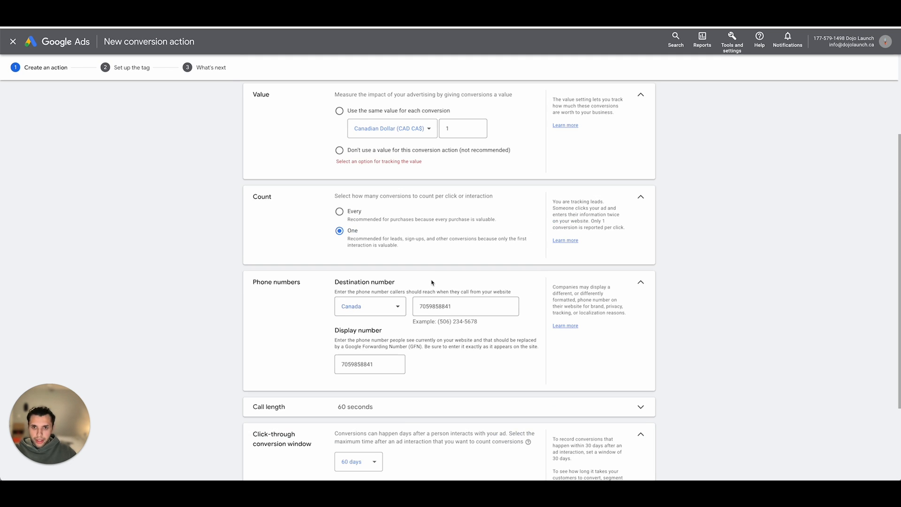
pyautogui.scroll(2, 432, 283)
pyautogui.click(345, 201)
pyautogui.scroll(-5, 404, 282)
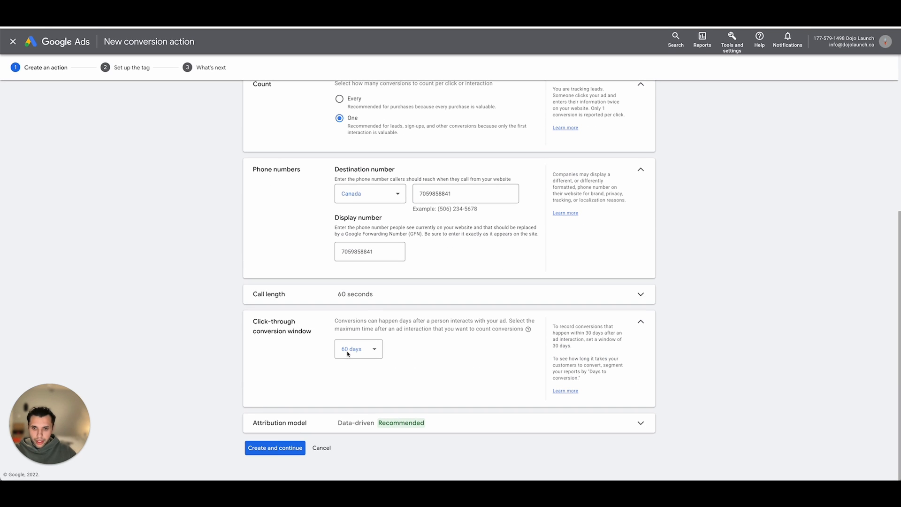
pyautogui.click(272, 447)
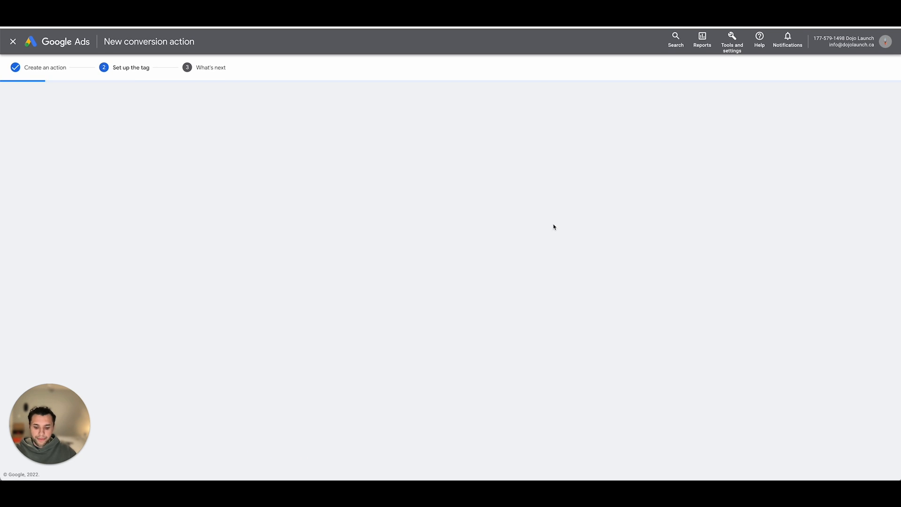
# - Choose to install the tag yourself, select the phone snippet code, and finish the Website Phone Call setup
pyautogui.click(368, 184)
pyautogui.scroll(-4, 368, 184)
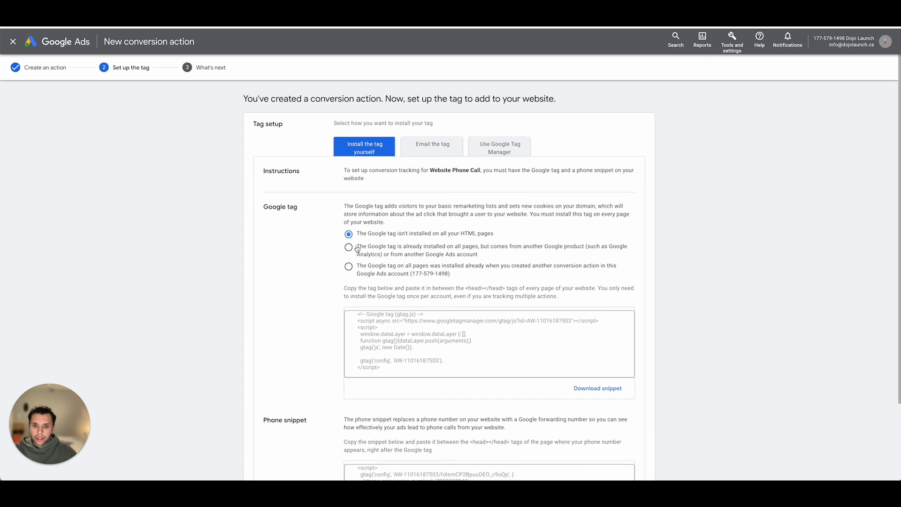
pyautogui.click(362, 256)
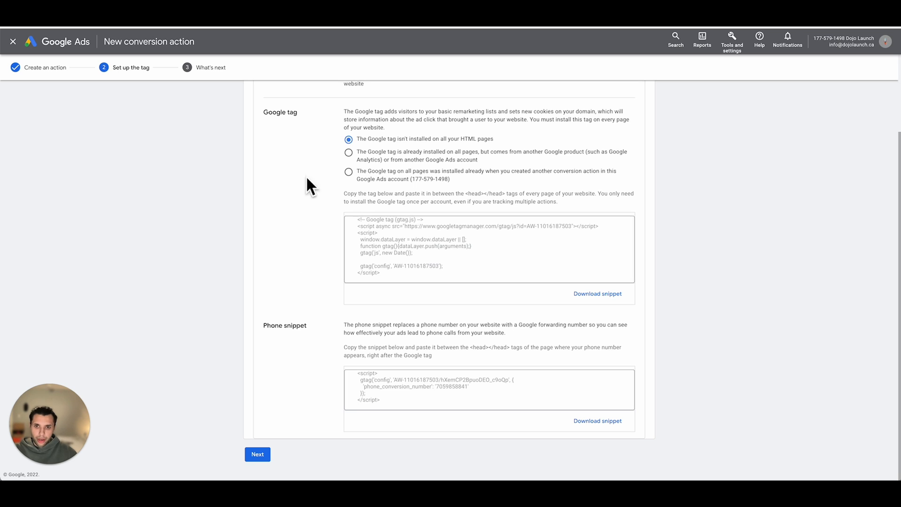
pyautogui.click(403, 397)
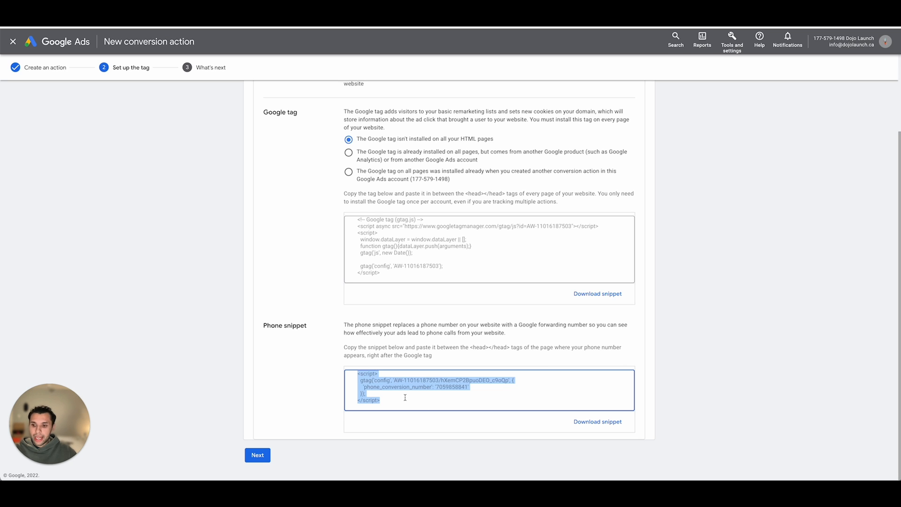
pyautogui.click(267, 455)
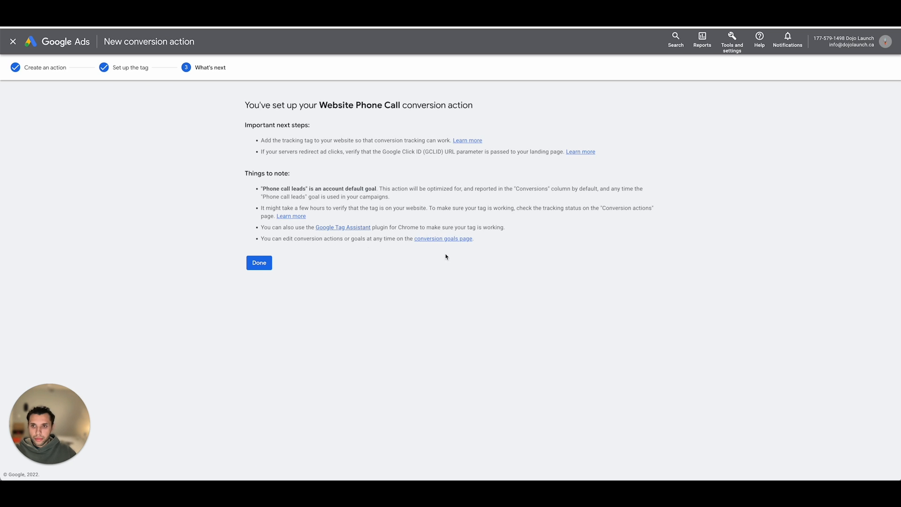
pyautogui.click(252, 263)
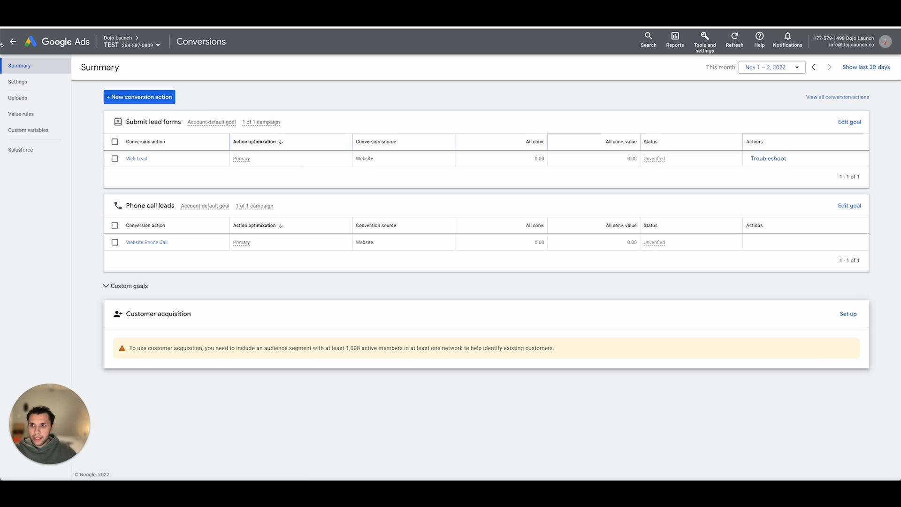
# - Leave the conversions page and open keyword discovery with its location settings in Keyword Planner
pyautogui.click(12, 42)
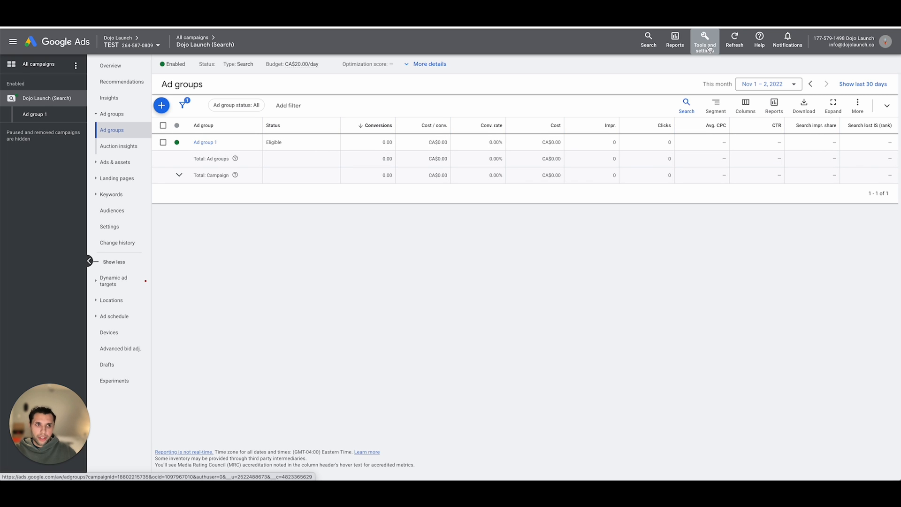
pyautogui.click(710, 49)
pyautogui.click(407, 107)
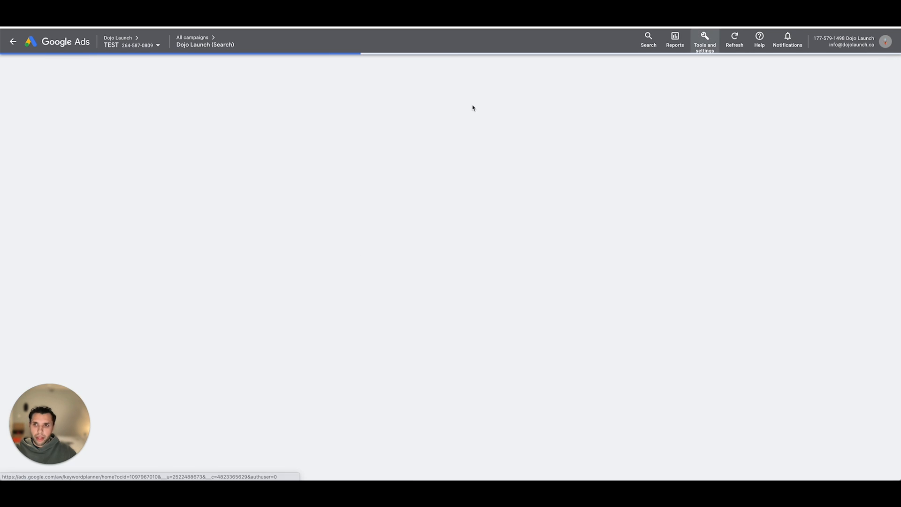
pyautogui.click(289, 206)
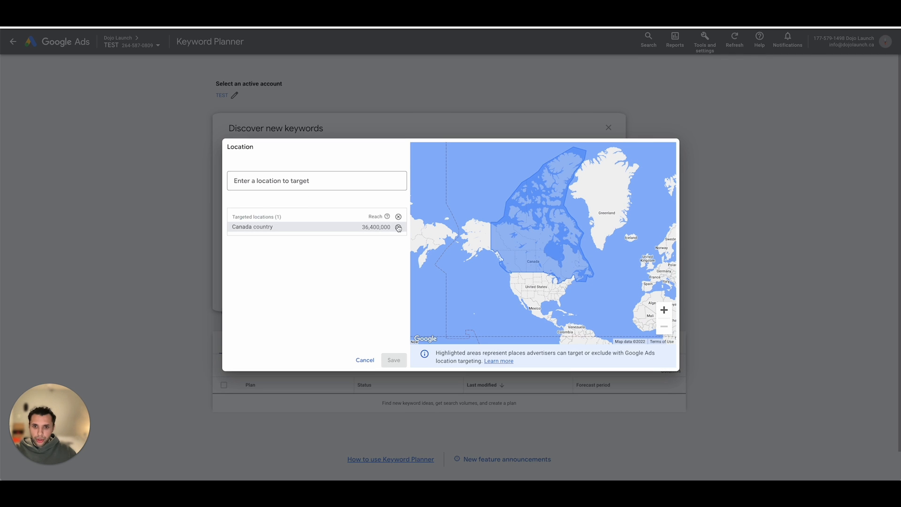
# - Replace Canada with the city of Toronto, Ontario, Canada as the targeted location and save it
pyautogui.click(397, 228)
pyautogui.click(348, 179)
pyautogui.write('toronto')
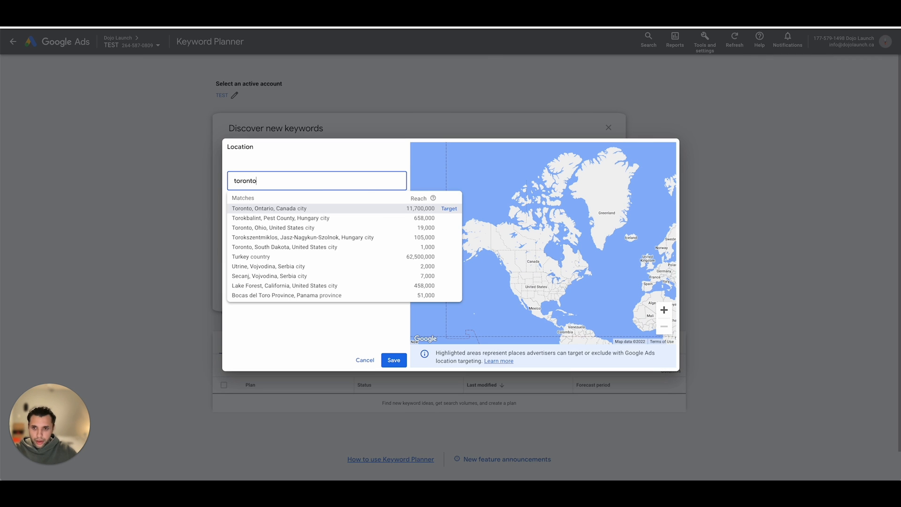
pyautogui.click(449, 208)
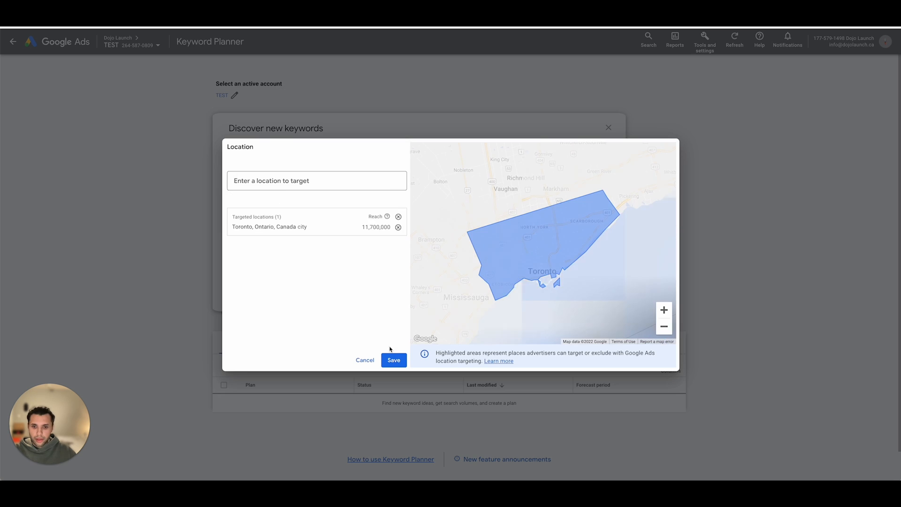
pyautogui.click(393, 361)
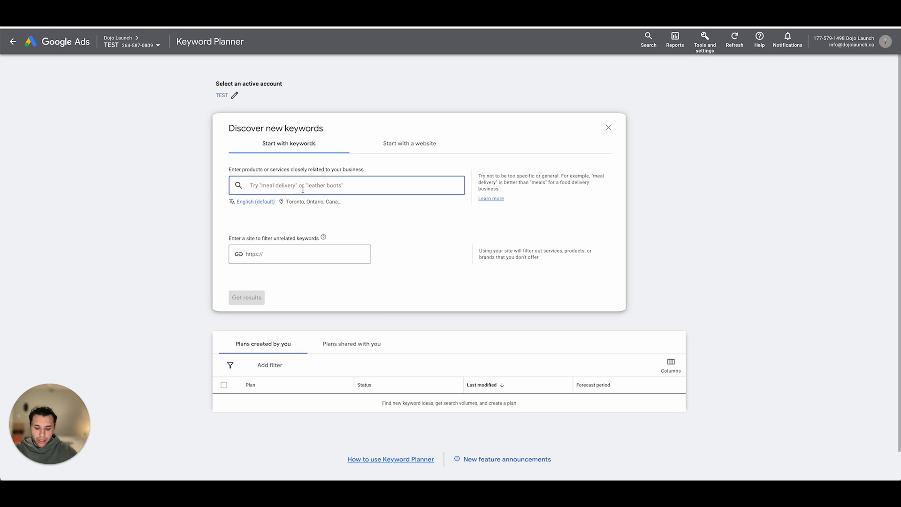
# - Get keyword ideas for the term "martial arts classes"
pyautogui.write('martial arts classes')
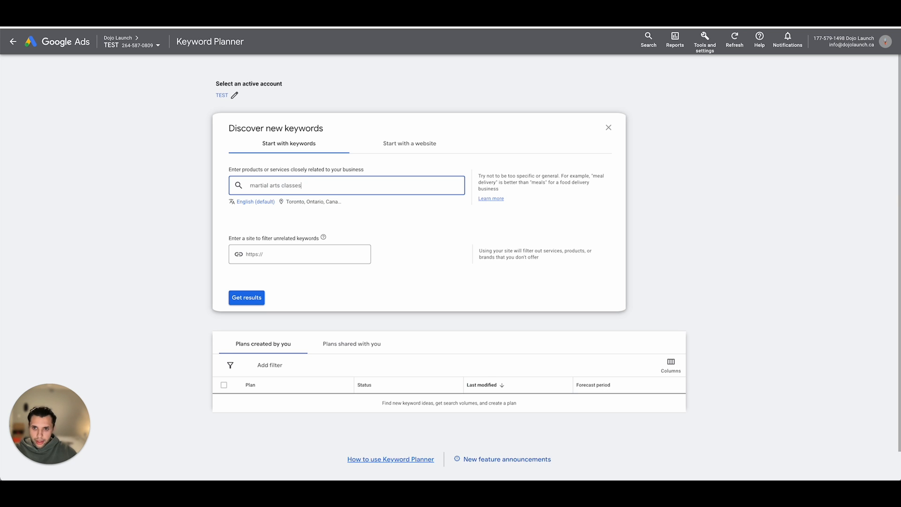
pyautogui.press('Return')
pyautogui.click(257, 298)
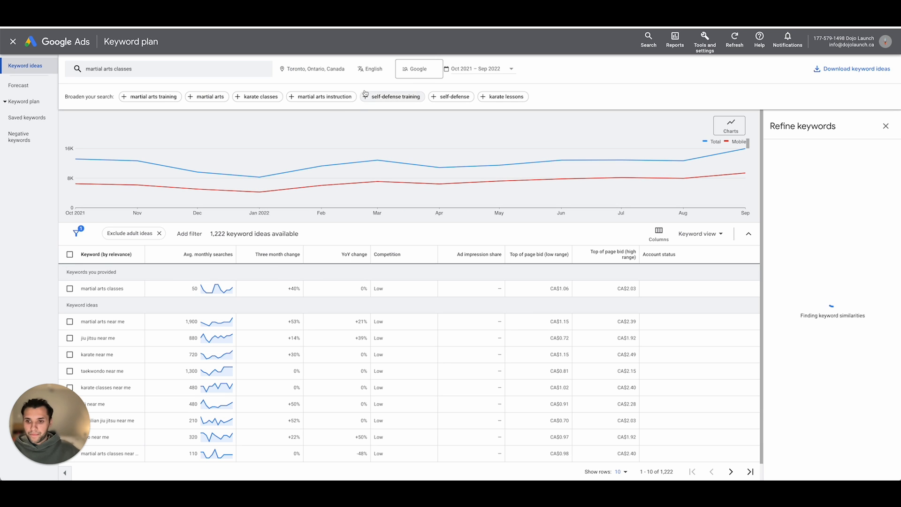
# - Sort the keyword ideas by highest average monthly searches and show 100 rows per page
pyautogui.click(184, 255)
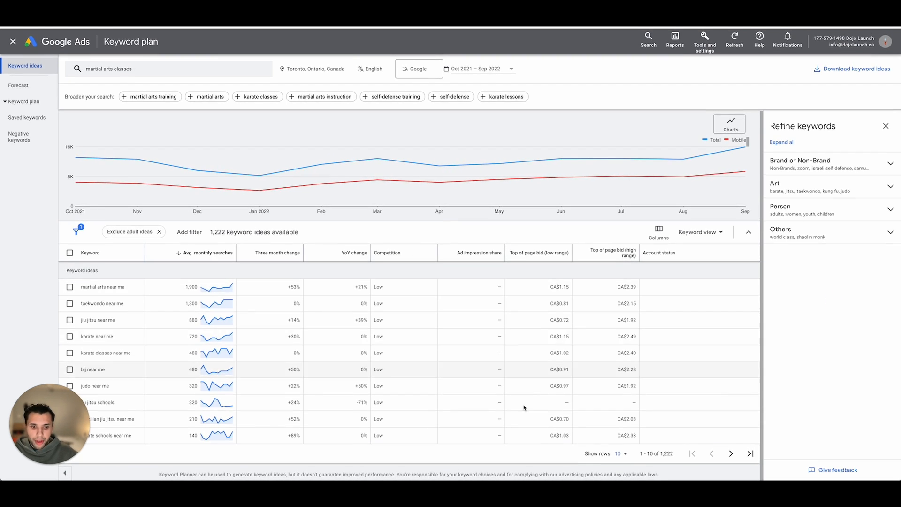
pyautogui.click(621, 454)
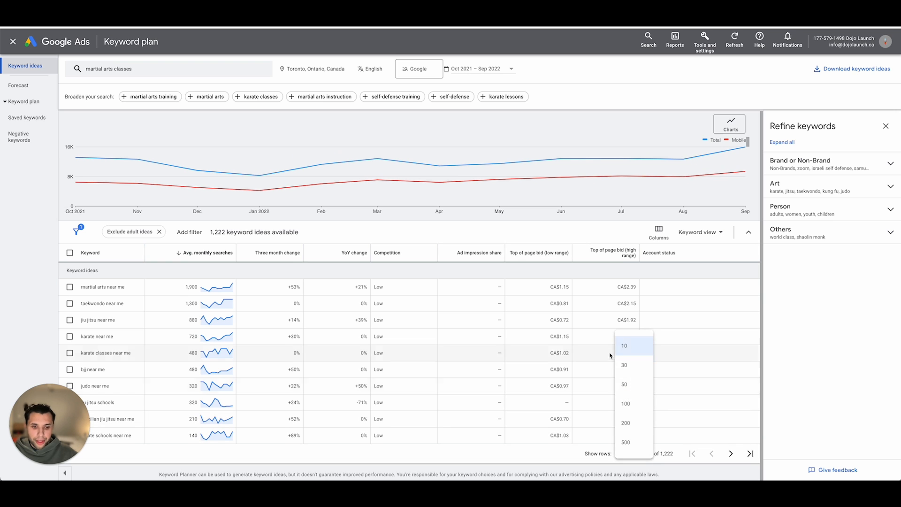
pyautogui.click(637, 407)
pyautogui.scroll(-2, 362, 329)
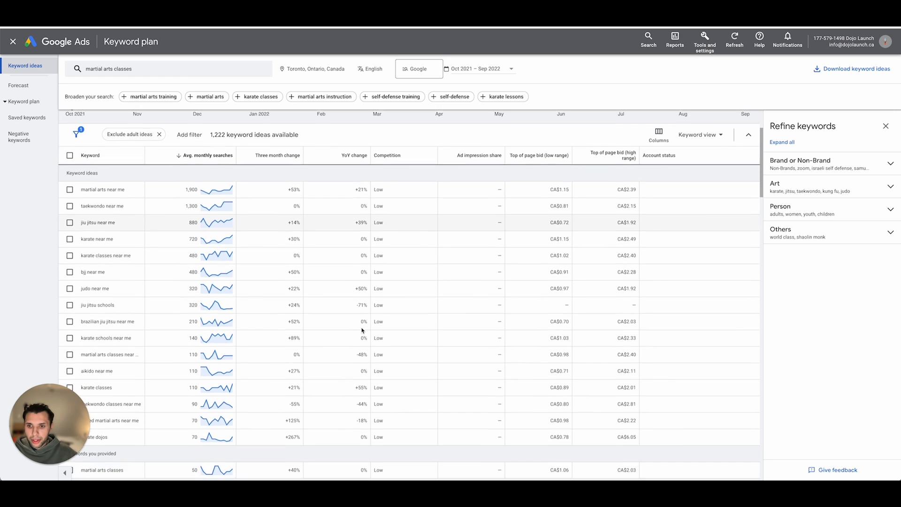
# - View the search trend for the last 24 months and return the date range to the last 12 months
pyautogui.scroll(2, 362, 330)
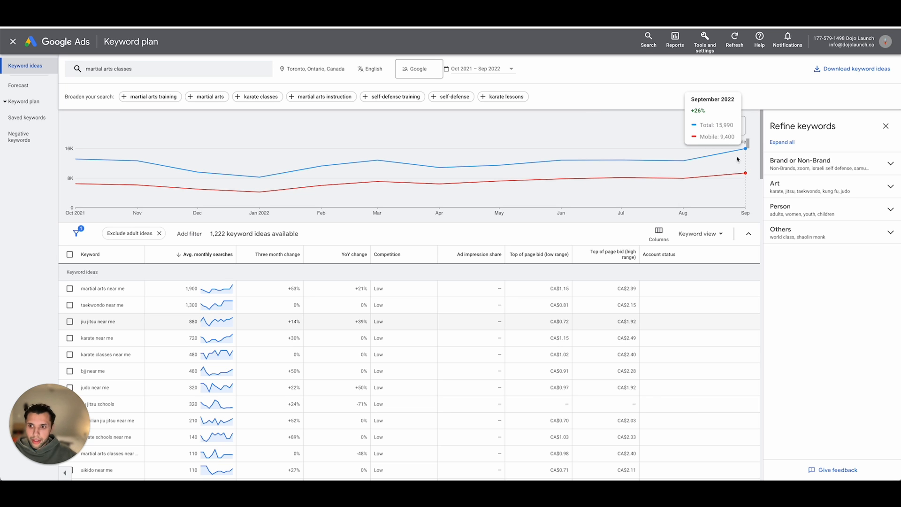
pyautogui.click(500, 71)
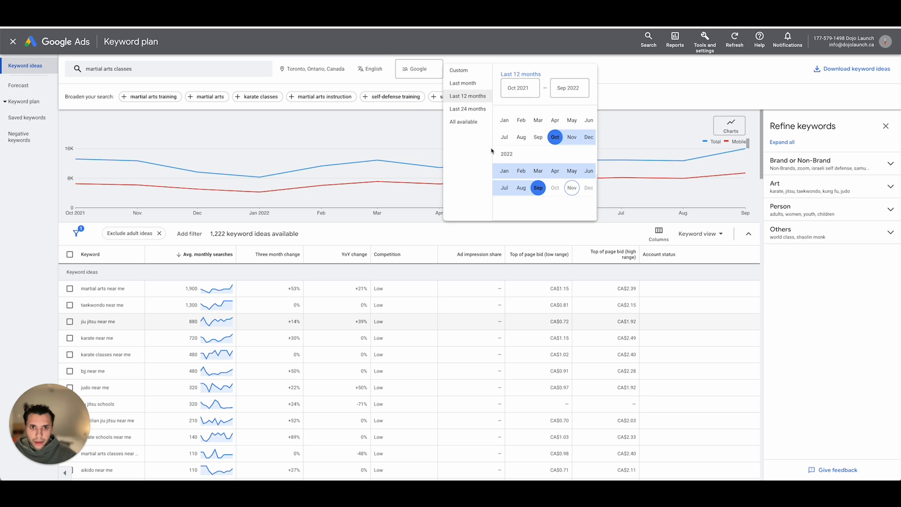
pyautogui.click(468, 109)
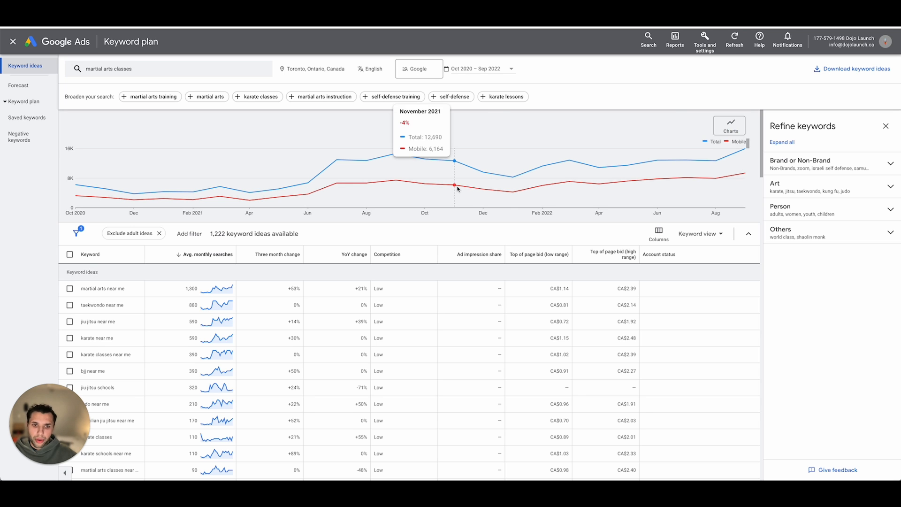
pyautogui.click(494, 73)
pyautogui.click(465, 96)
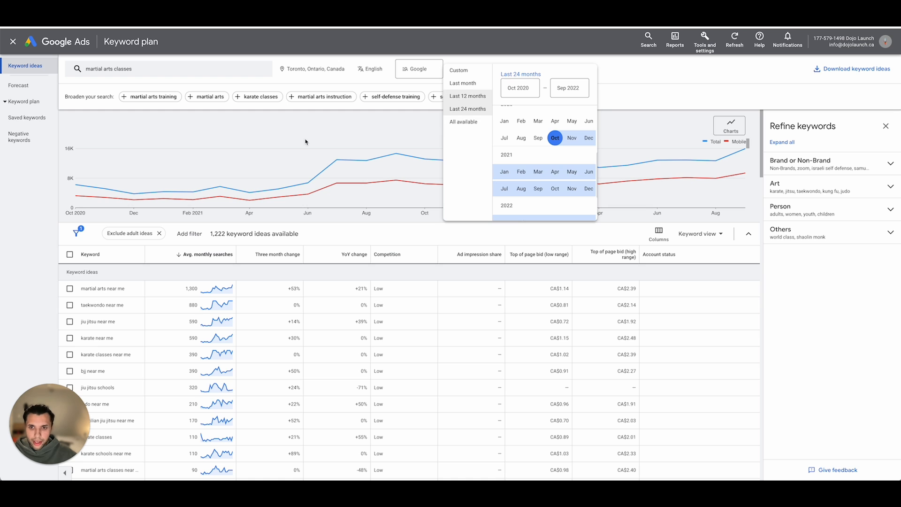
# - Examine the average monthly searches and the low and high top-of-page bids for "martial arts near me"
pyautogui.scroll(-5, 338, 192)
pyautogui.scroll(1, 347, 202)
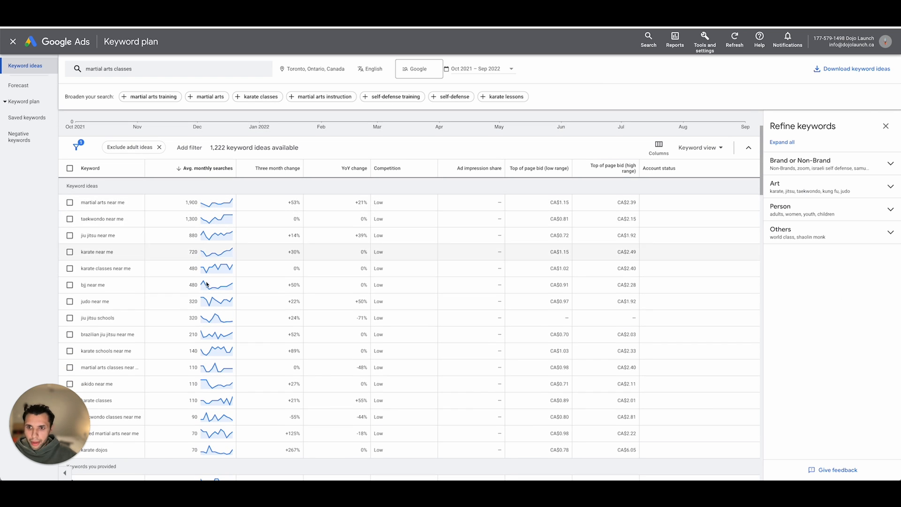
pyautogui.scroll(1, 295, 284)
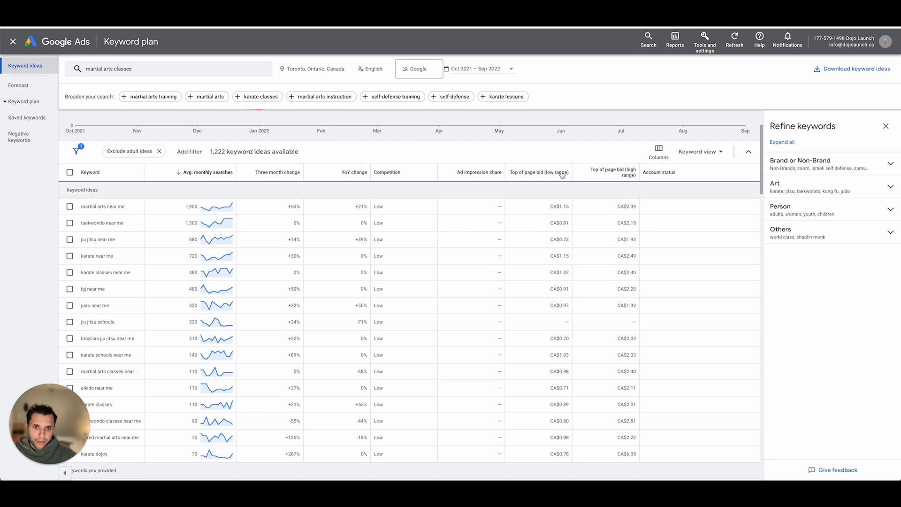
pyautogui.moveTo(545, 208); pyautogui.dragTo(573, 206)
pyautogui.click(573, 207)
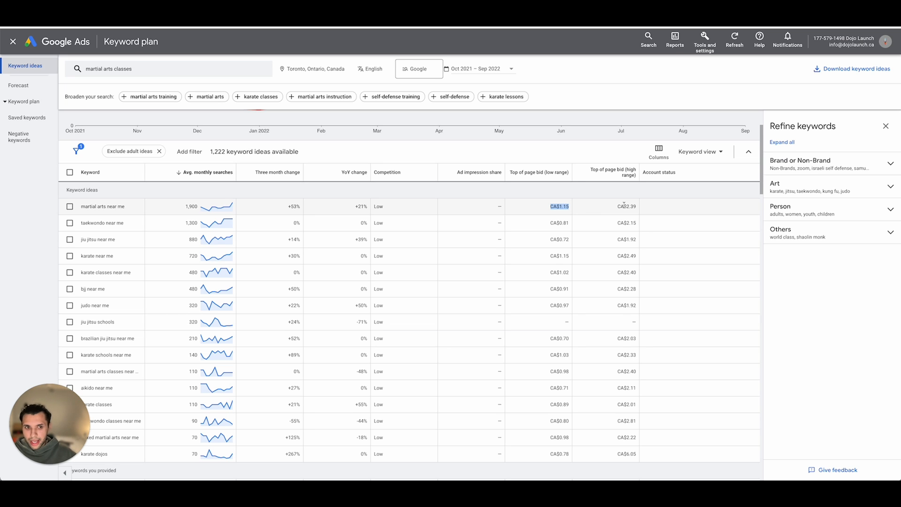
pyautogui.moveTo(616, 207); pyautogui.dragTo(647, 208)
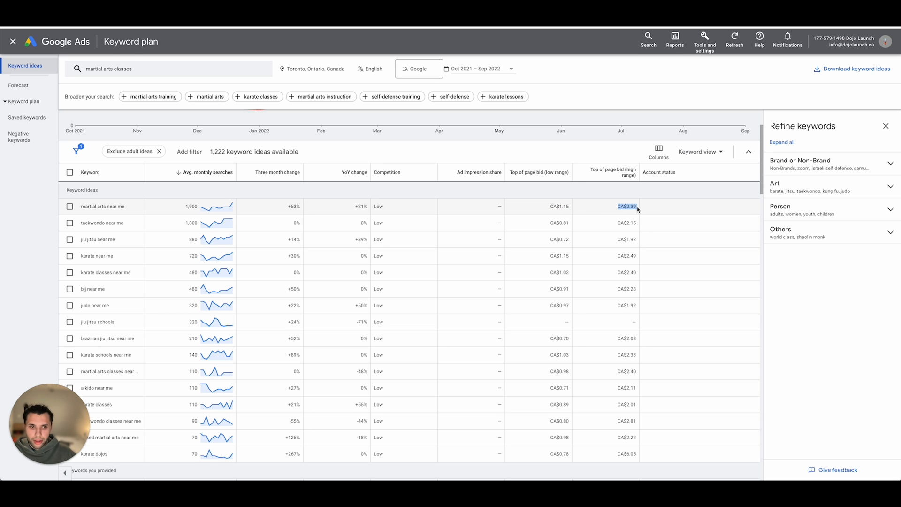
pyautogui.click(638, 210)
pyautogui.scroll(-1, 229, 225)
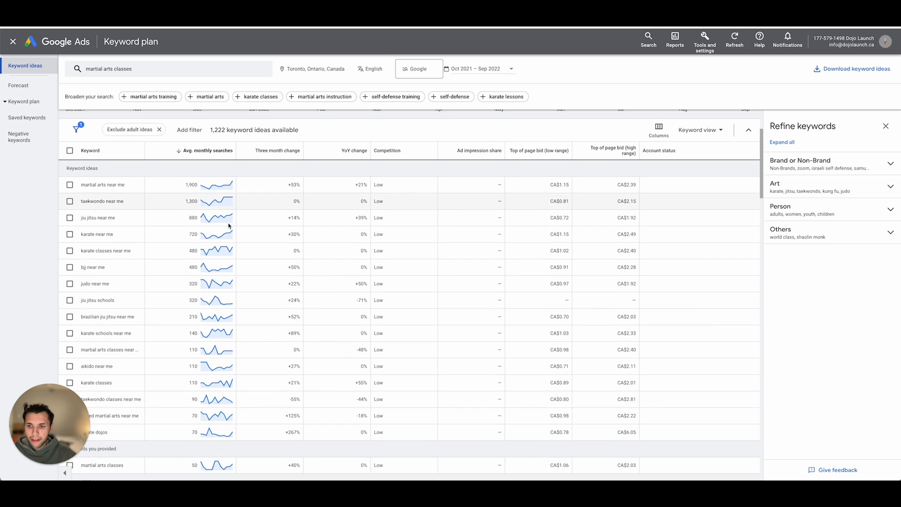
pyautogui.scroll(2, 116, 194)
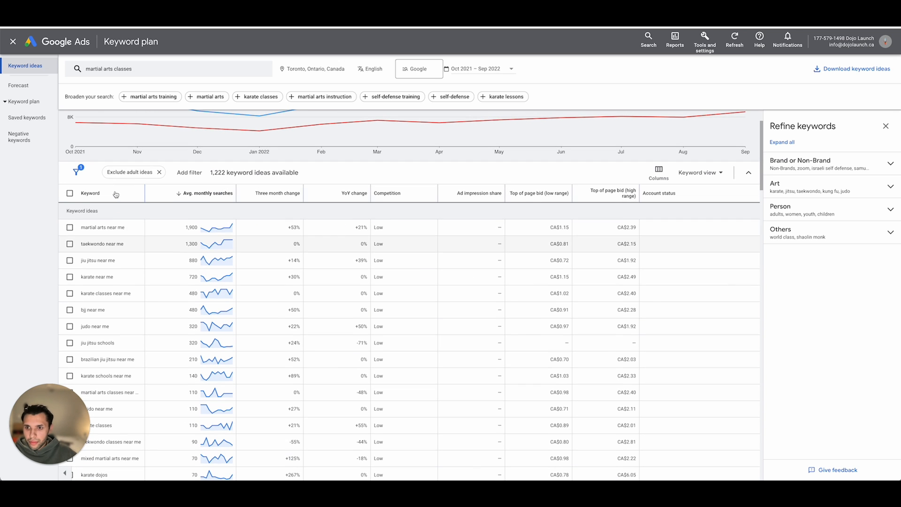
# - Select the keywords "martial arts near me" and "martial arts classes near me", and widen the Keyword column
pyautogui.click(70, 227)
pyautogui.scroll(-2, 143, 240)
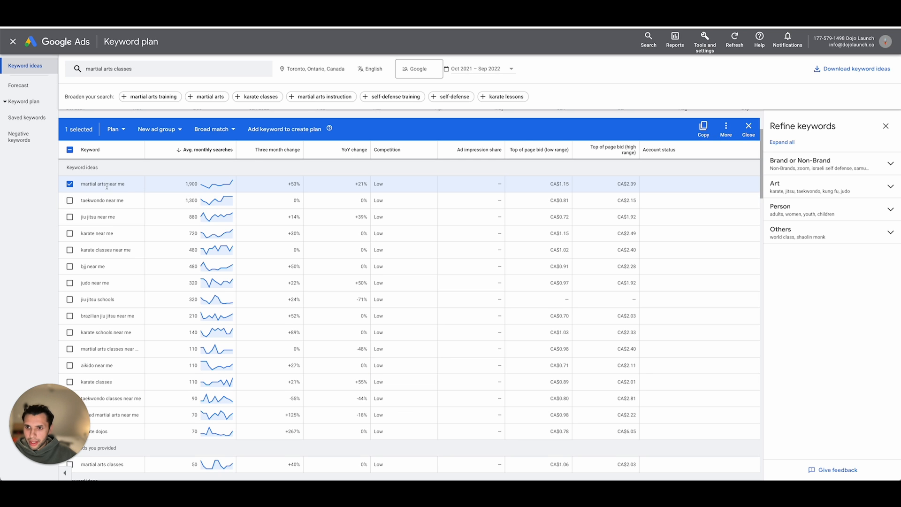
pyautogui.scroll(-2, 124, 192)
pyautogui.scroll(2, 124, 192)
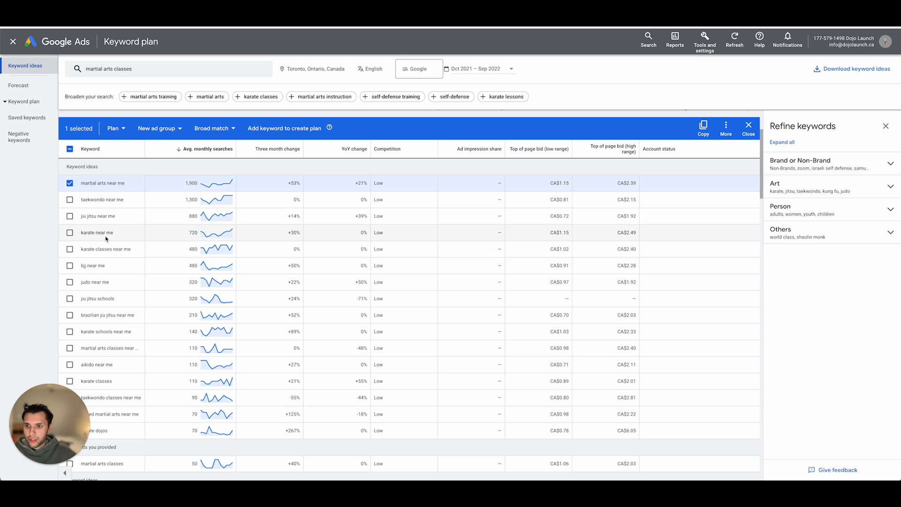
pyautogui.scroll(-1, 108, 218)
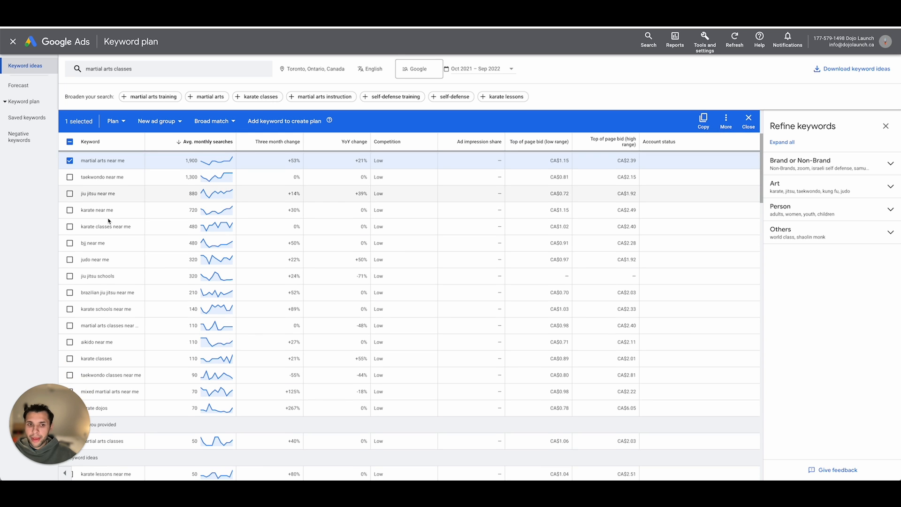
pyautogui.scroll(2, 108, 221)
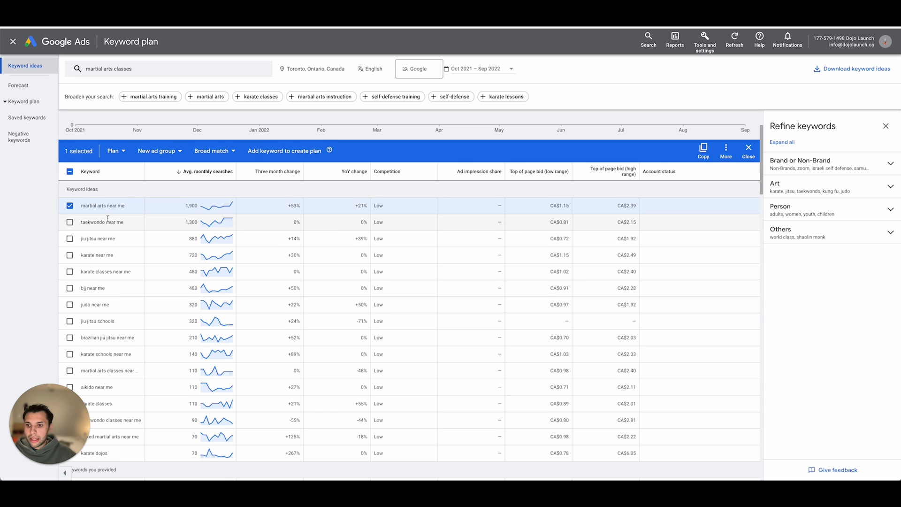
pyautogui.scroll(-3, 108, 221)
pyautogui.scroll(-1, 104, 222)
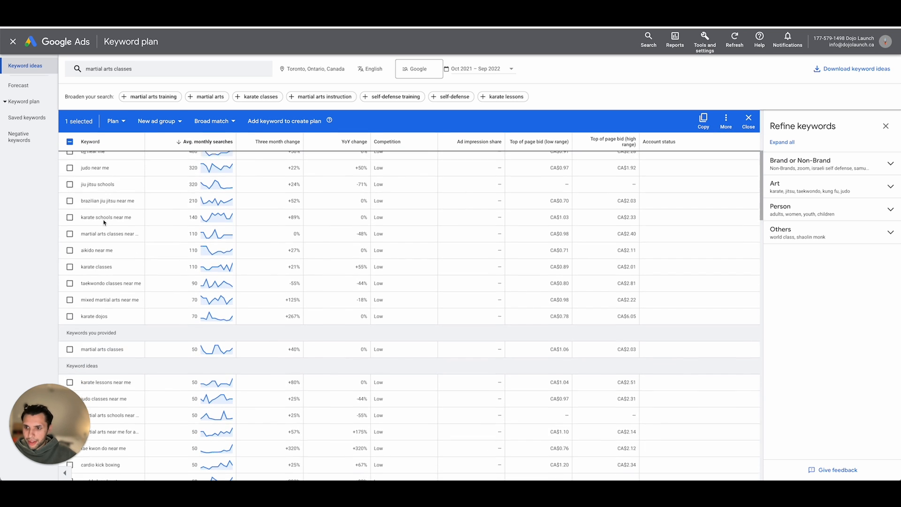
pyautogui.click(70, 215)
pyautogui.moveTo(146, 147); pyautogui.dragTo(168, 147)
# - Add "martial arts schools near me", "martial arts training near me" and "martial arts academy near me" to the keyword selection
pyautogui.scroll(-2, 85, 213)
pyautogui.scroll(-3, 81, 213)
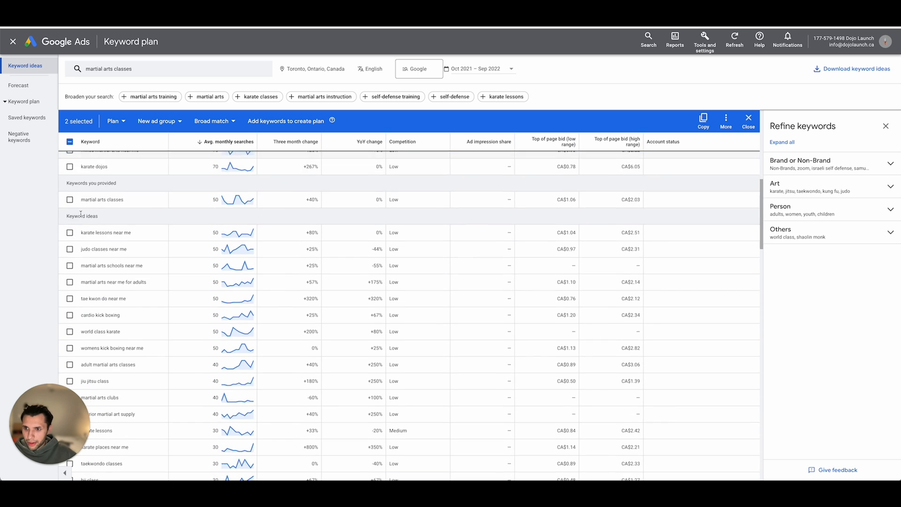
pyautogui.click(69, 220)
pyautogui.scroll(-2, 109, 232)
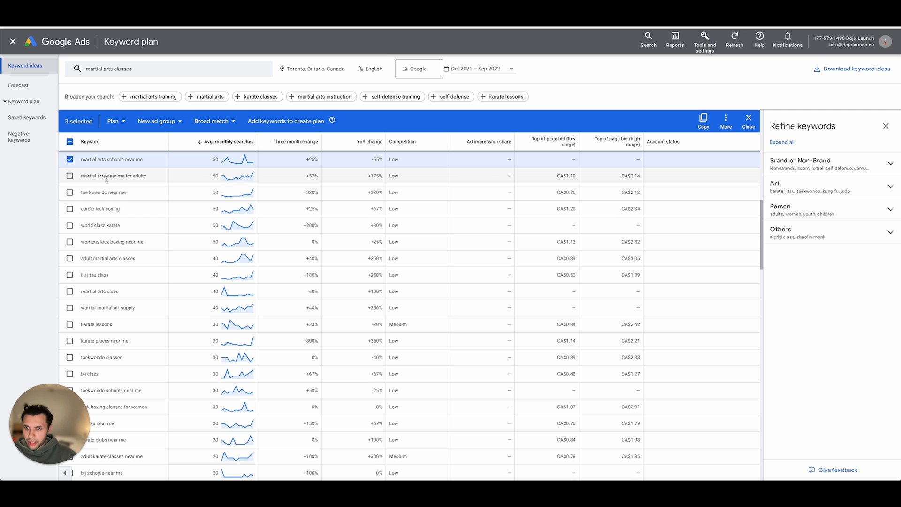
pyautogui.scroll(-1, 117, 204)
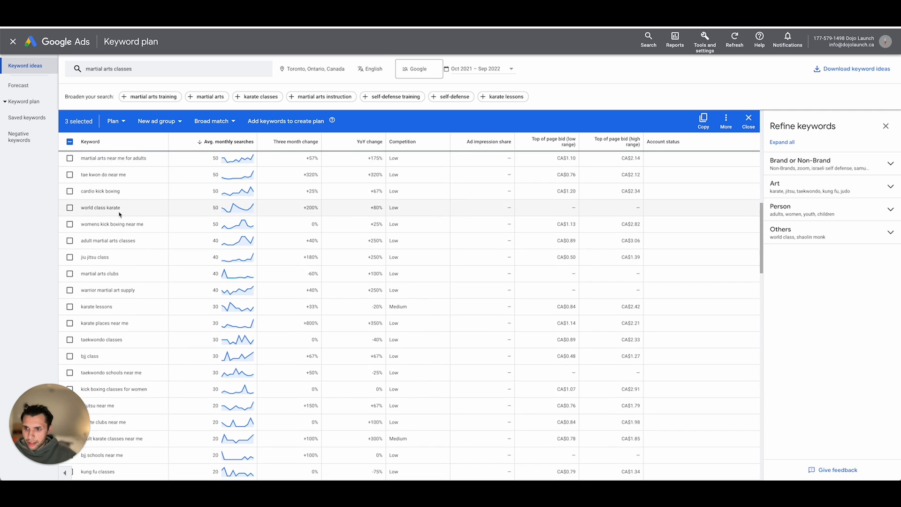
pyautogui.scroll(-1, 119, 215)
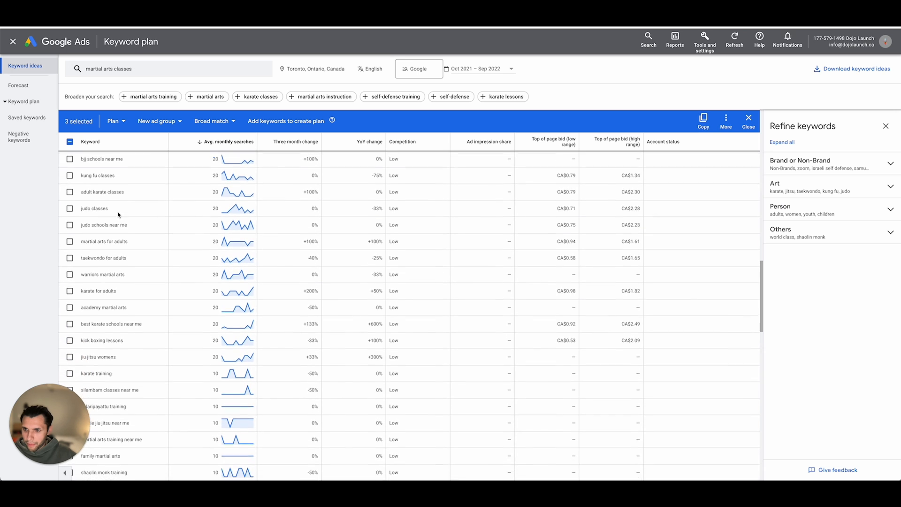
pyautogui.scroll(-4, 118, 212)
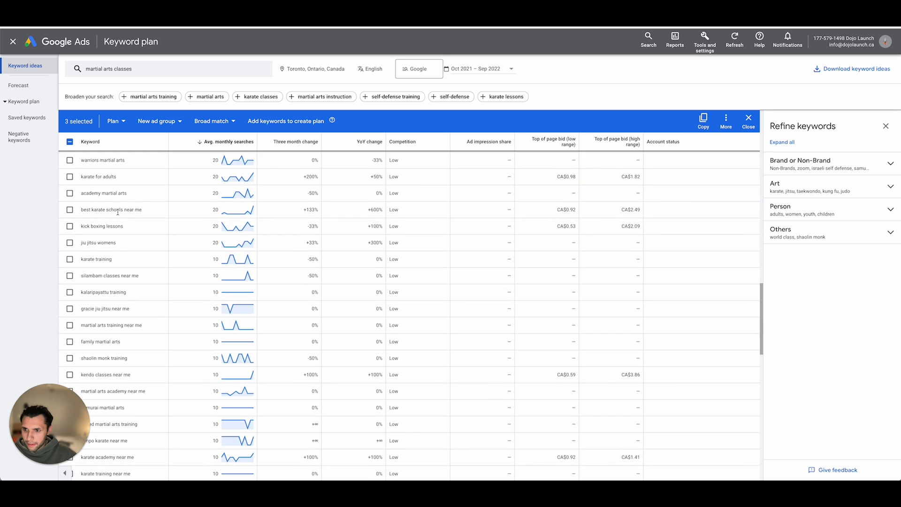
pyautogui.scroll(-1, 118, 212)
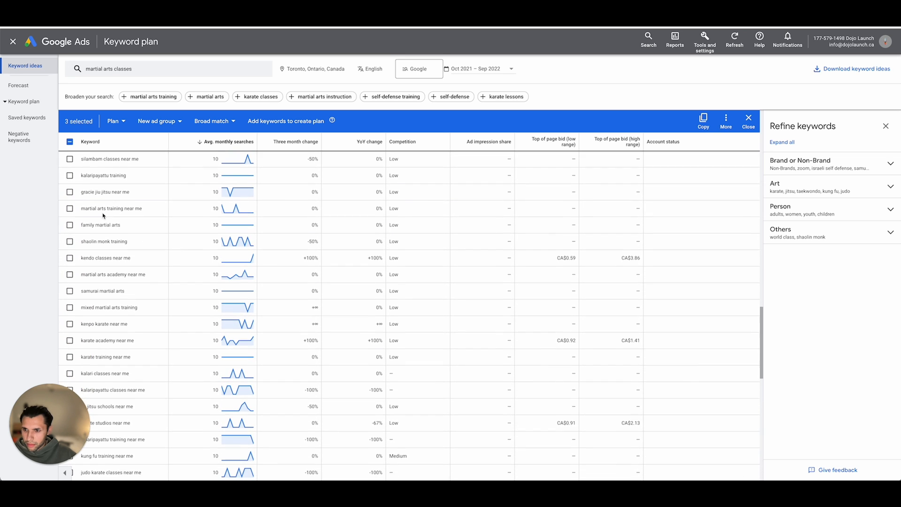
pyautogui.click(70, 209)
pyautogui.scroll(-1, 116, 226)
pyautogui.click(70, 208)
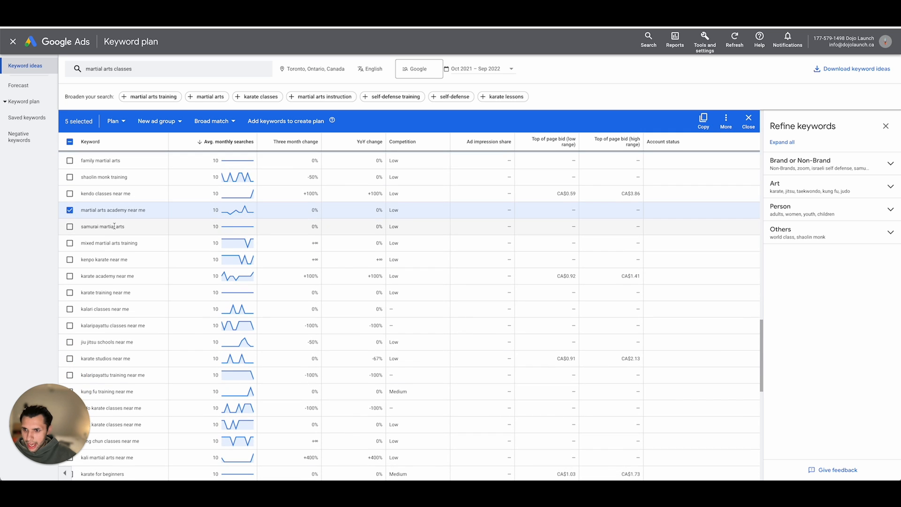
# - Add "martial arts for beginners" and "world class martial arts" to the keyword selection
pyautogui.scroll(-1, 115, 227)
pyautogui.scroll(-2, 117, 225)
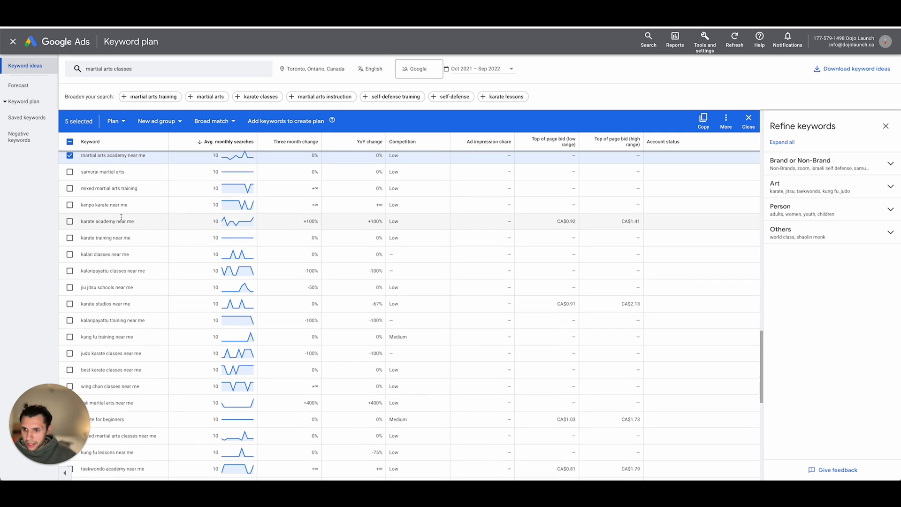
pyautogui.scroll(-3, 121, 219)
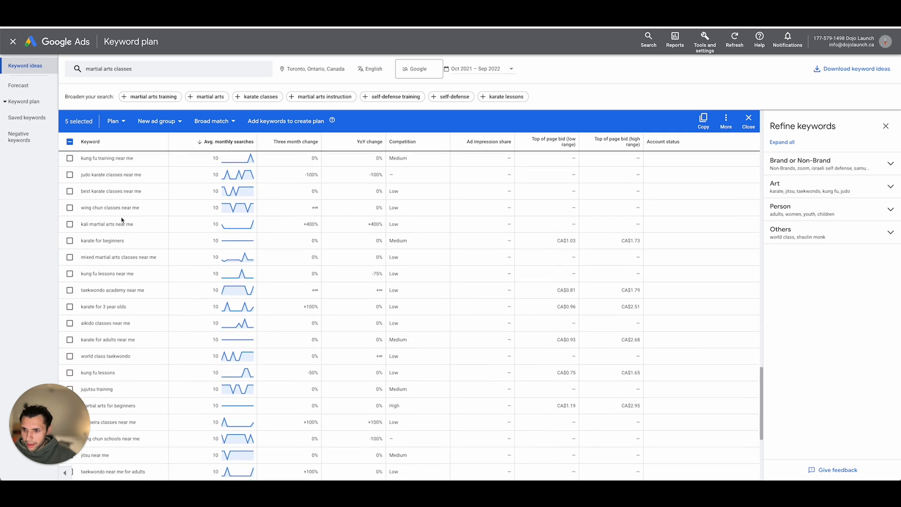
pyautogui.scroll(-2, 121, 218)
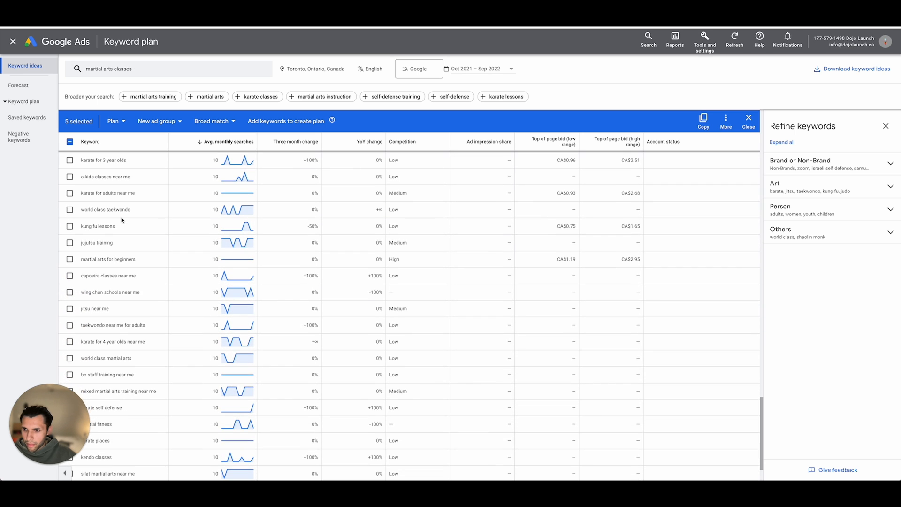
pyautogui.click(70, 216)
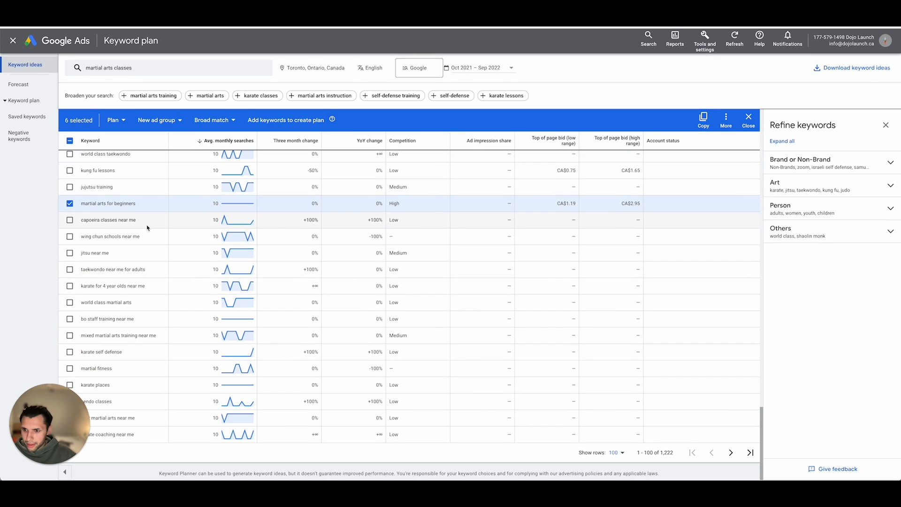
pyautogui.click(70, 304)
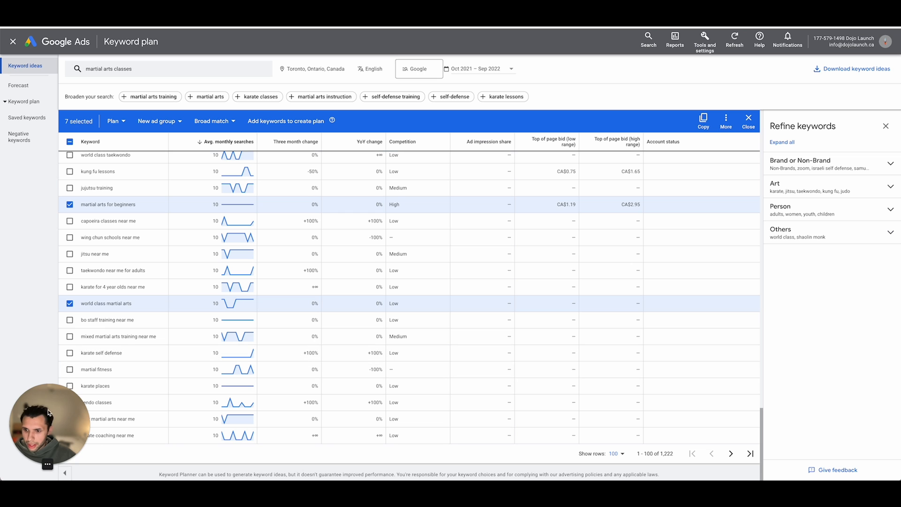
# - Target the existing campaign Dojo Launch (Search) for the selected martial arts keywords
pyautogui.scroll(20, 118, 380)
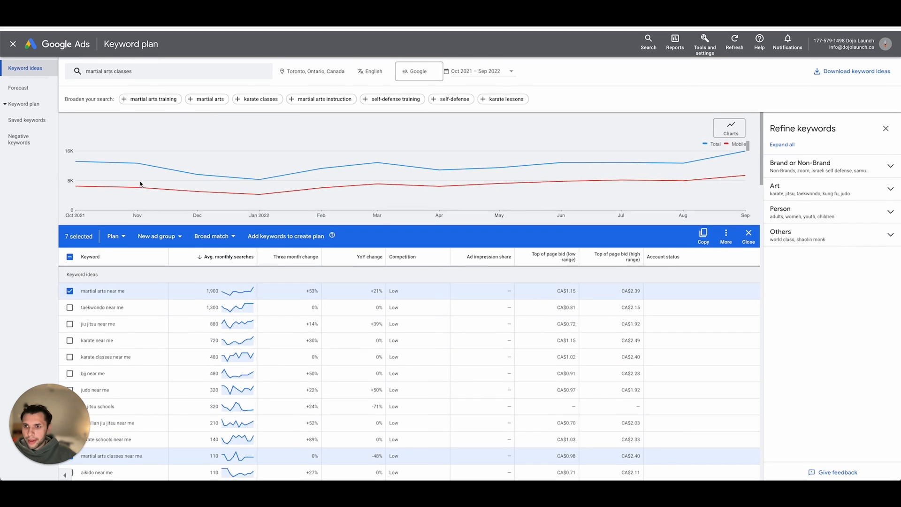
pyautogui.click(115, 233)
pyautogui.click(117, 269)
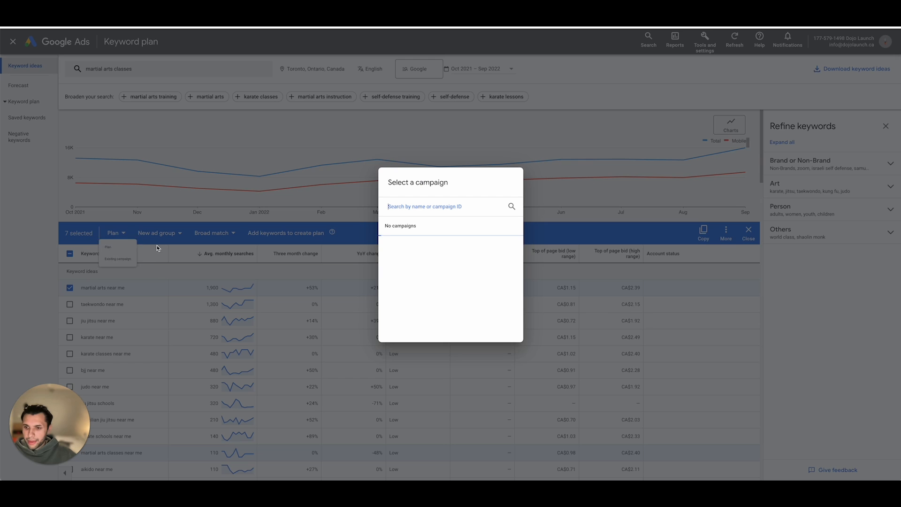
pyautogui.click(403, 247)
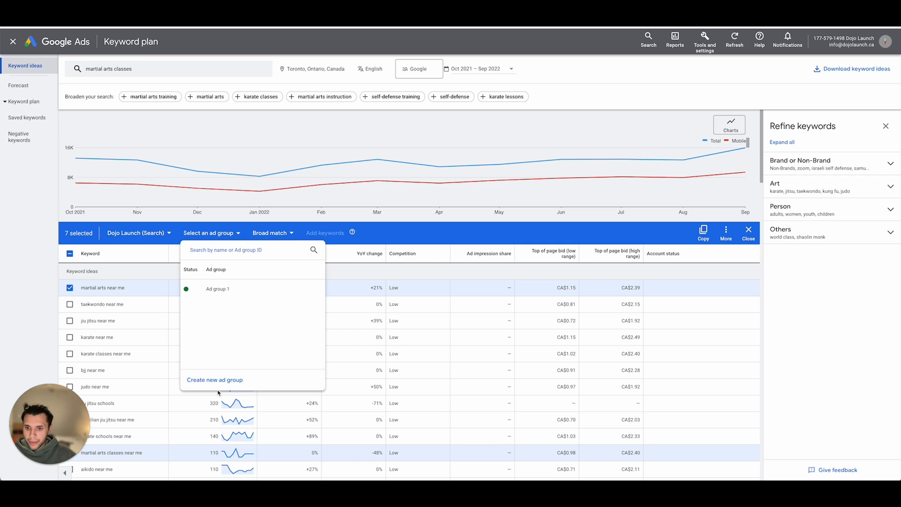
# - Create a new ad group named "Martial Arts" as the destination for the selected keywords
pyautogui.click(219, 378)
pyautogui.click(222, 292)
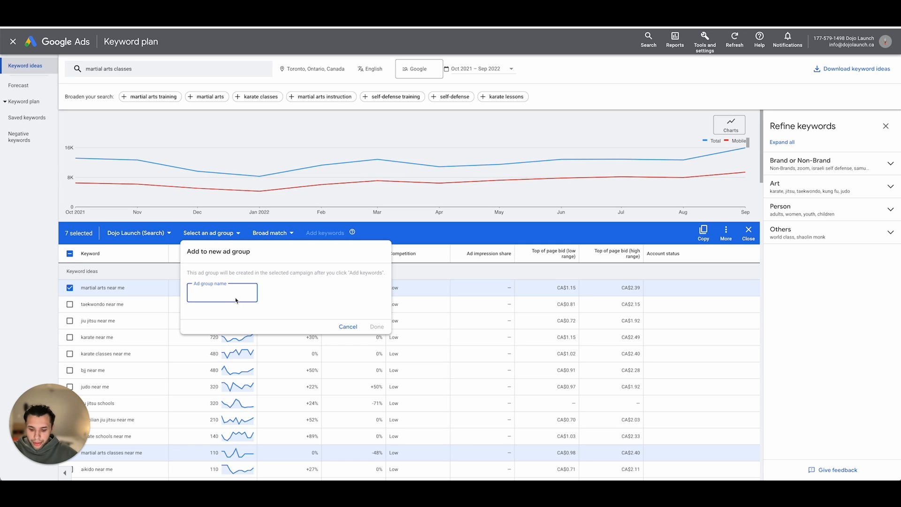
pyautogui.write('Martial Arts')
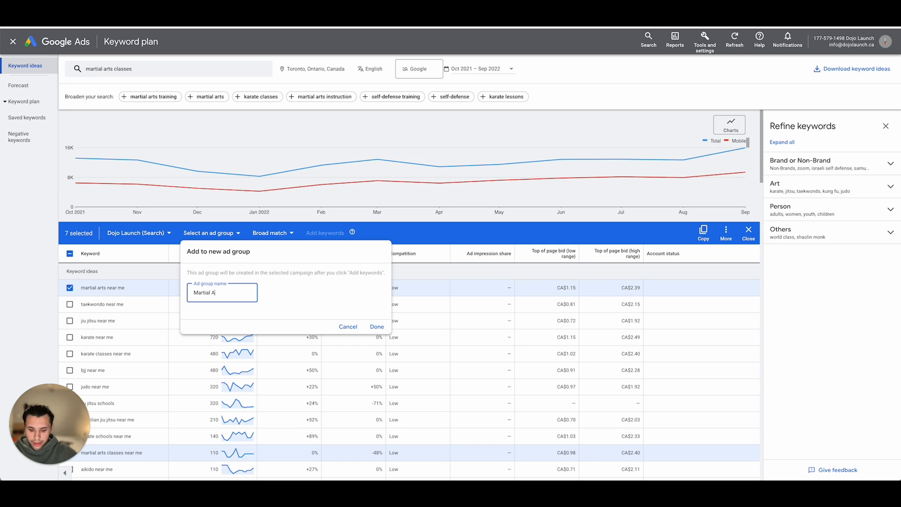
pyautogui.click(376, 327)
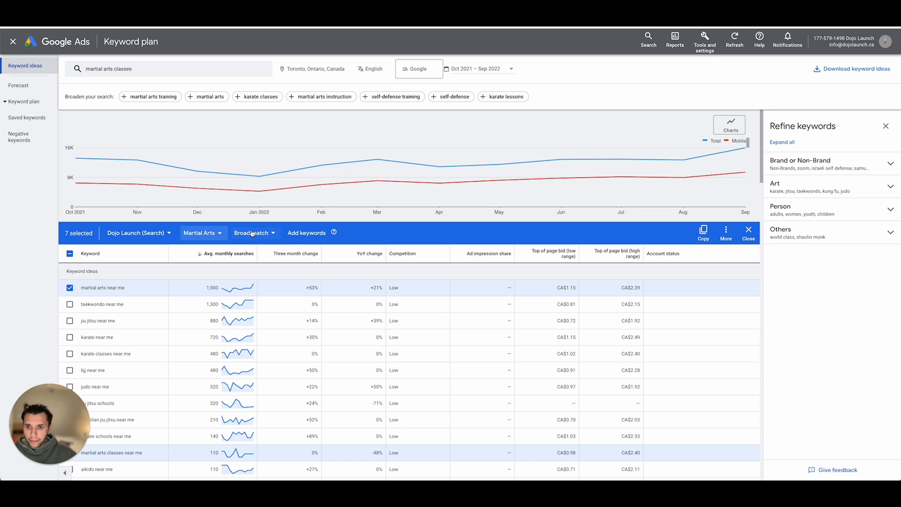
# - Open the match type choices for the selected keywords
pyautogui.click(250, 234)
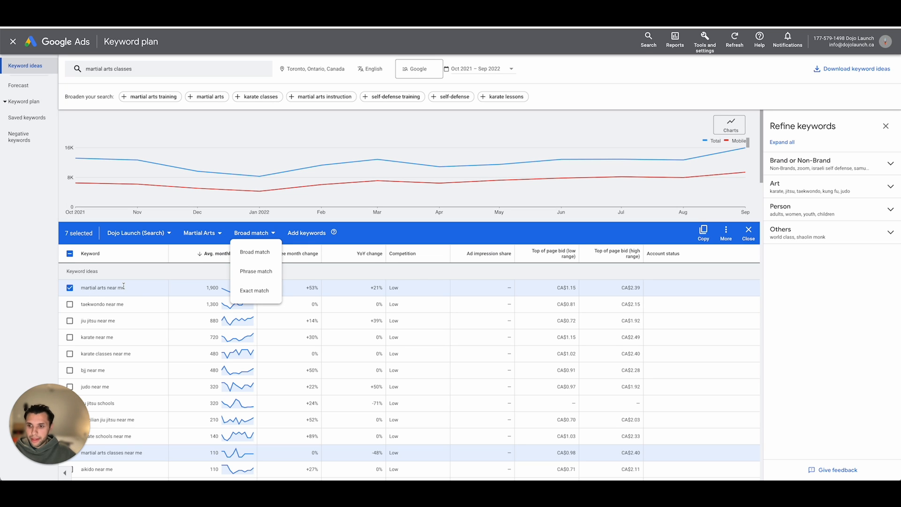
# - Add the selected keywords to the Martial Arts ad group as broad match and confirm the addition
pyautogui.click(255, 254)
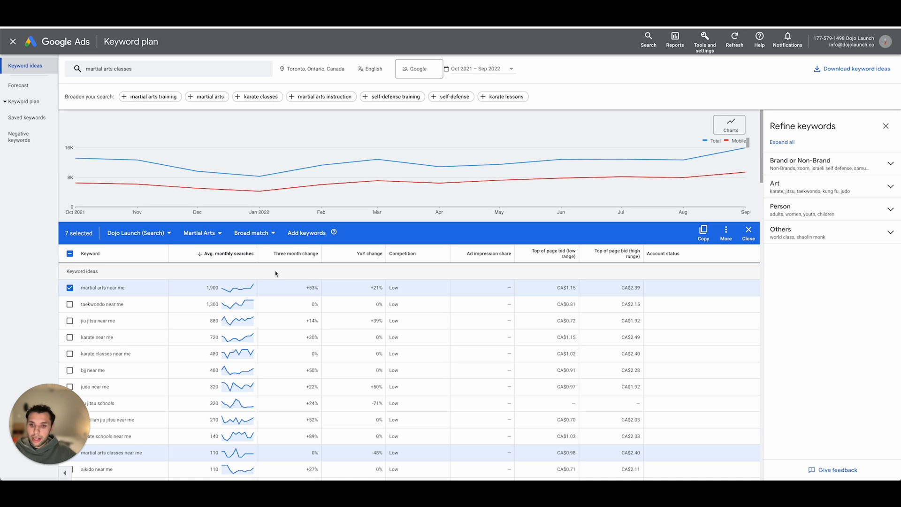
pyautogui.click(298, 239)
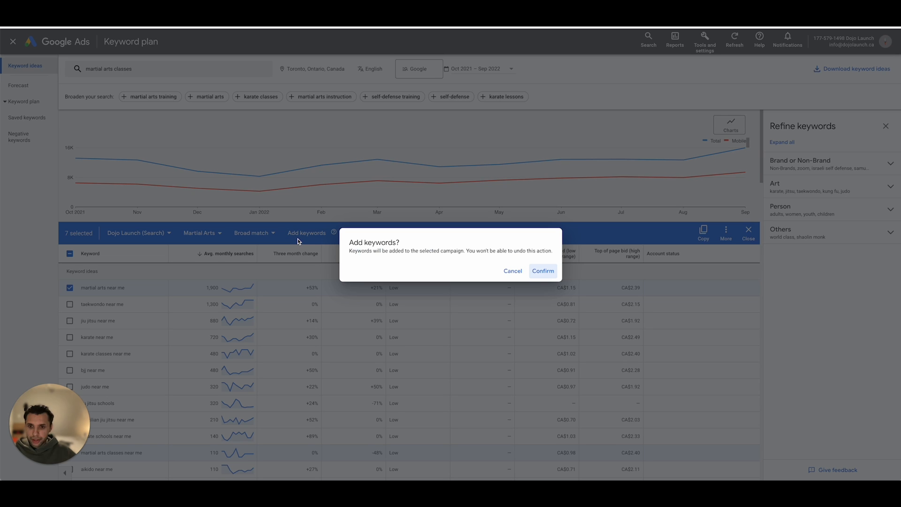
pyautogui.click(553, 273)
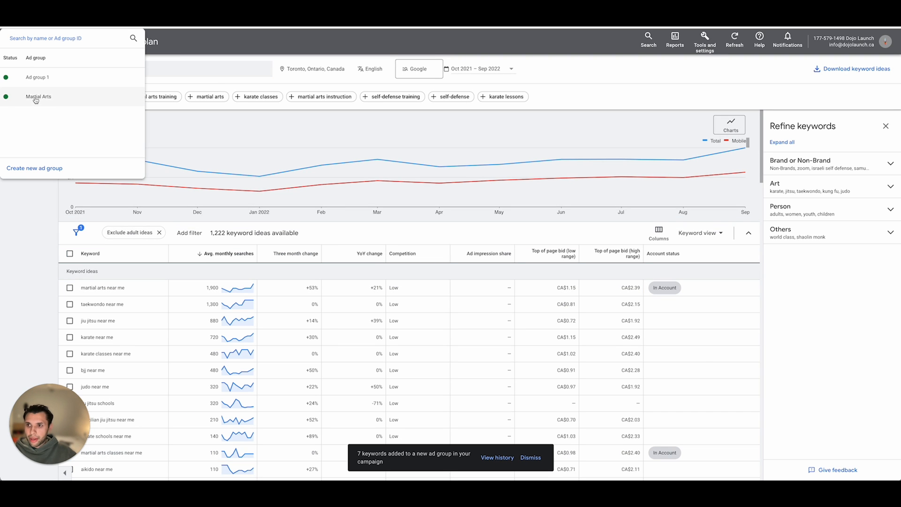
# - Select the keyword ideas "martial arts near me for adults" and "adult martial arts classes"
pyautogui.click(86, 257)
pyautogui.scroll(-1, 186, 272)
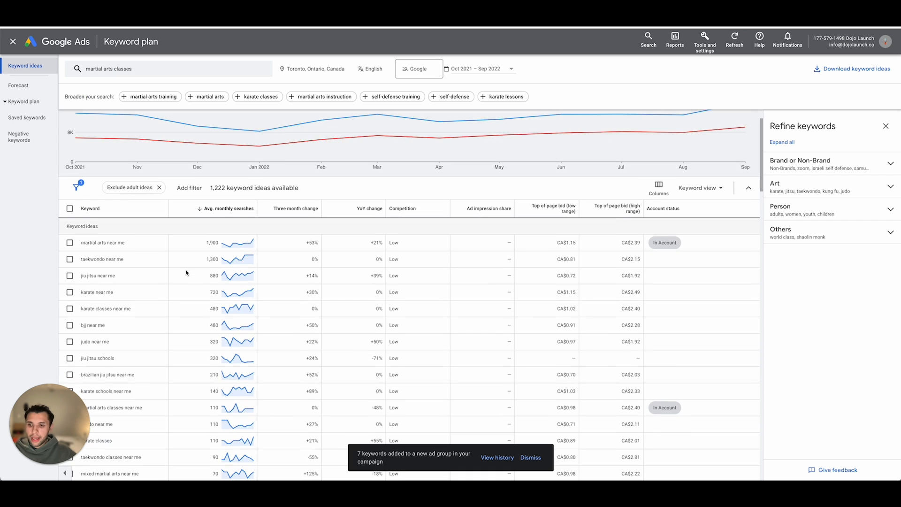
pyautogui.scroll(-2, 186, 273)
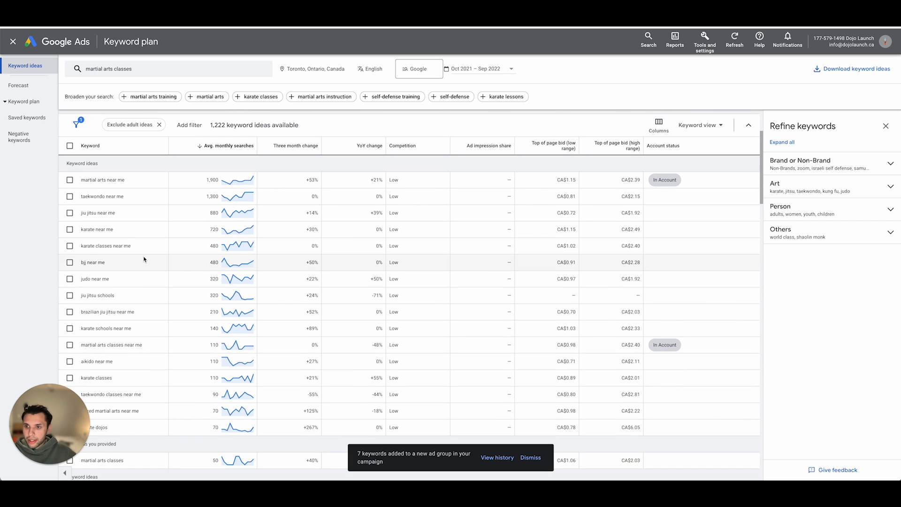
pyautogui.scroll(-2, 113, 246)
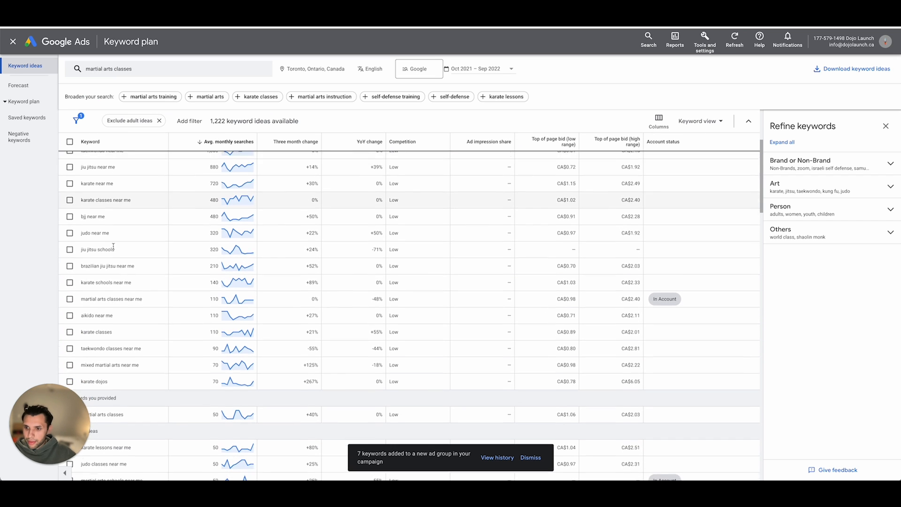
pyautogui.scroll(-1, 113, 246)
pyautogui.scroll(4, 113, 246)
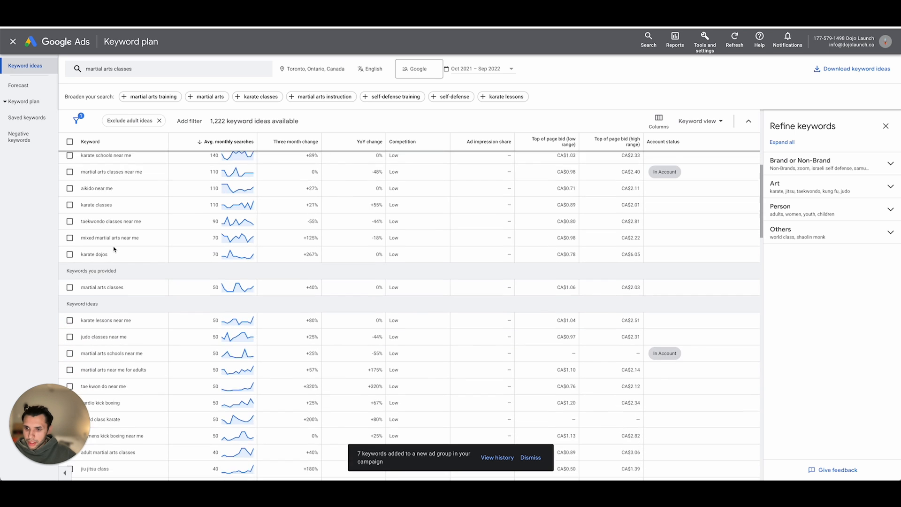
pyautogui.scroll(-10, 113, 246)
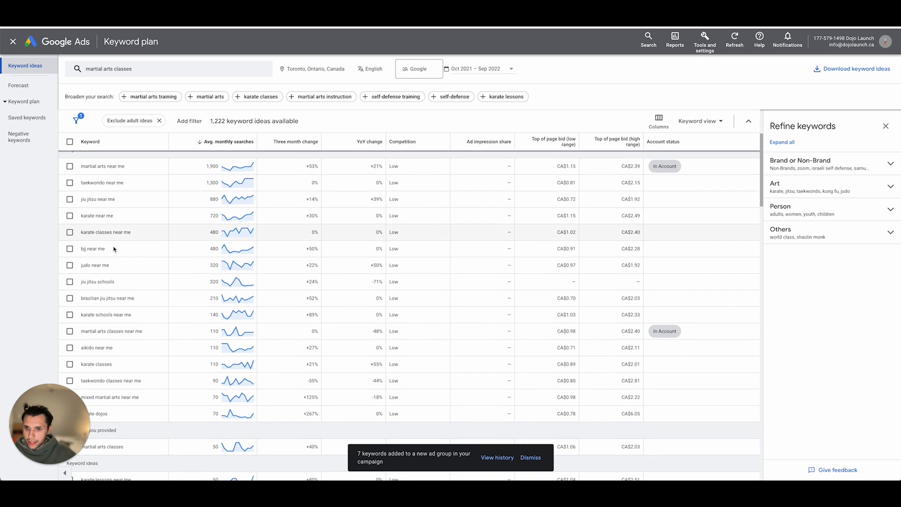
pyautogui.scroll(-2, 113, 246)
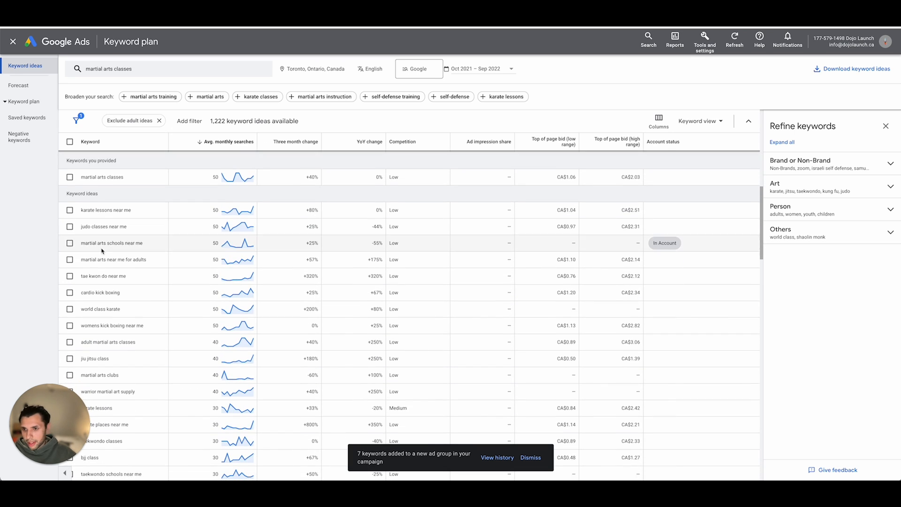
pyautogui.click(116, 260)
pyautogui.scroll(-3, 118, 261)
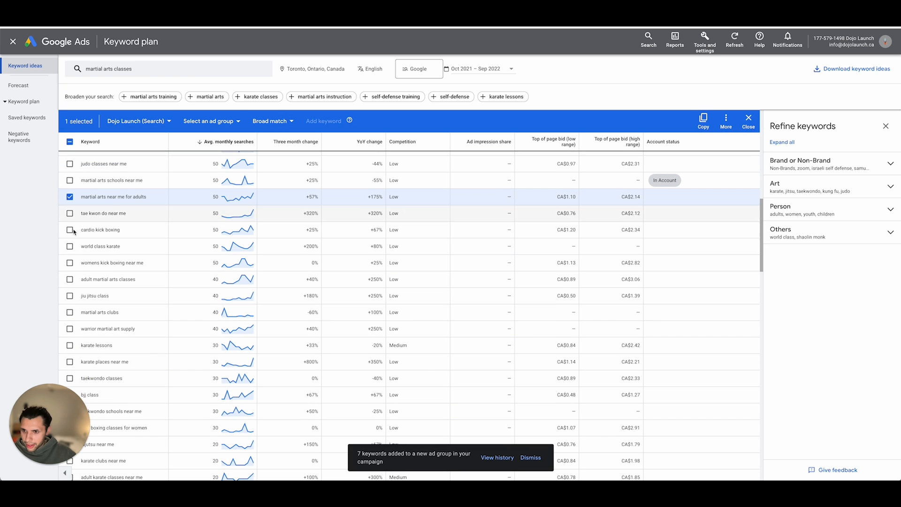
pyautogui.scroll(-3, 74, 232)
pyautogui.click(91, 214)
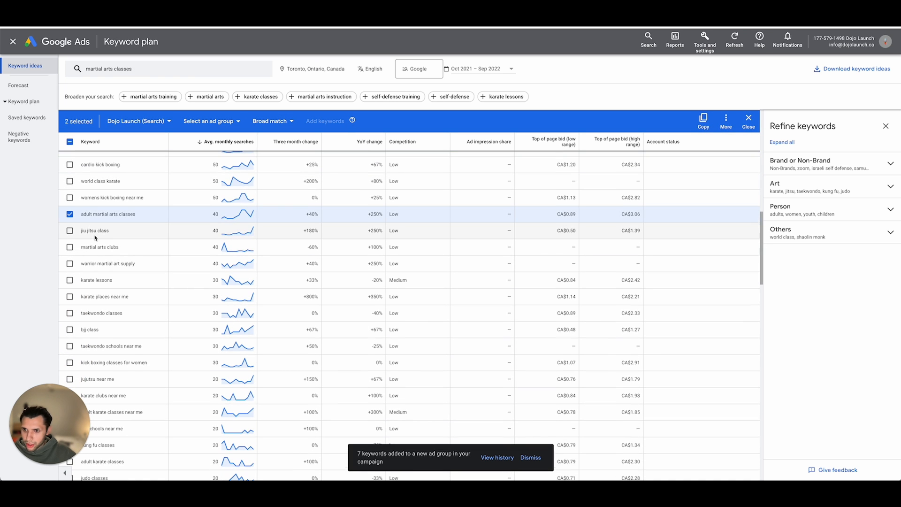
# - Add the keyword idea "martial arts for adults" to the selection
pyautogui.scroll(-5, 94, 237)
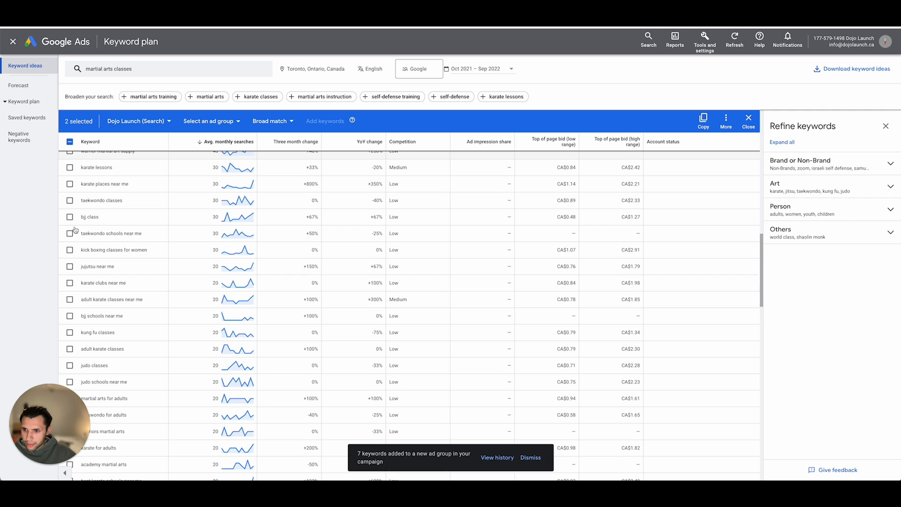
pyautogui.scroll(-4, 75, 229)
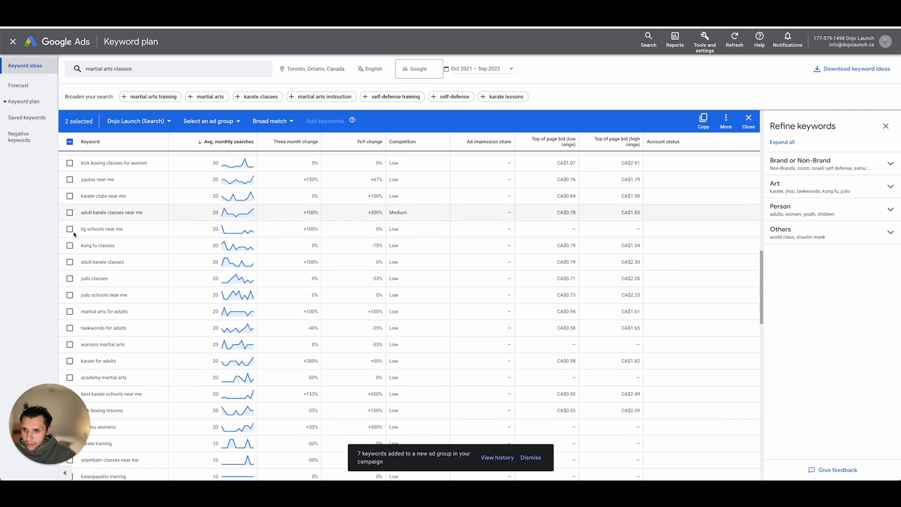
pyautogui.scroll(-1, 79, 219)
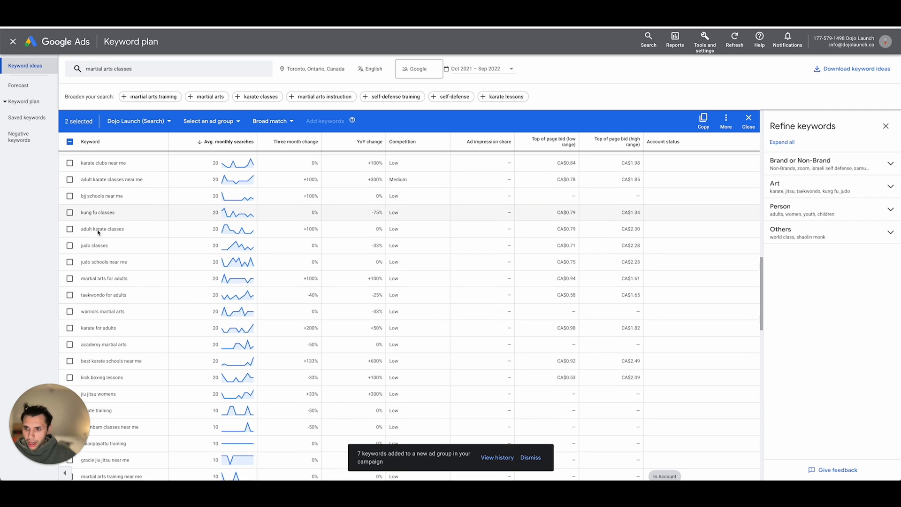
pyautogui.scroll(-3, 98, 232)
pyautogui.click(69, 228)
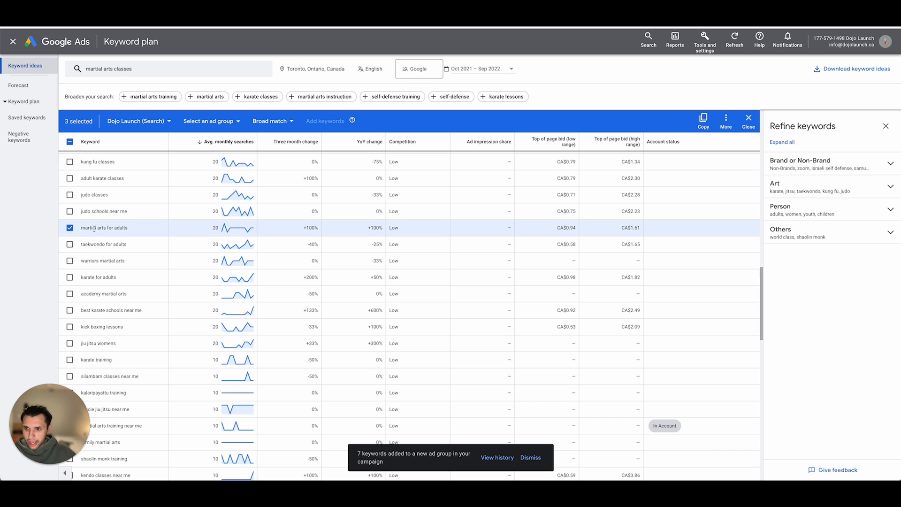
# - Look through the remaining keyword ideas for further martial arts terms aimed at adults
pyautogui.scroll(-2, 105, 248)
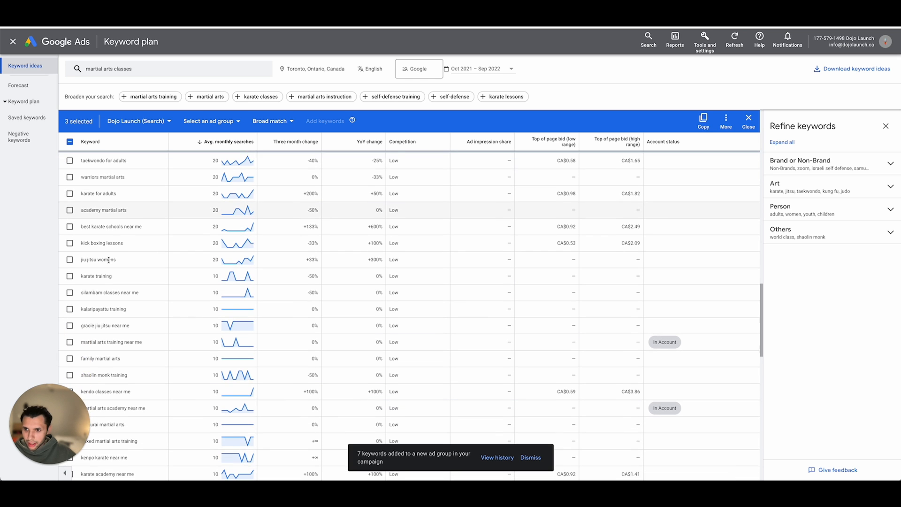
pyautogui.scroll(-10, 108, 259)
pyautogui.scroll(-11, 110, 263)
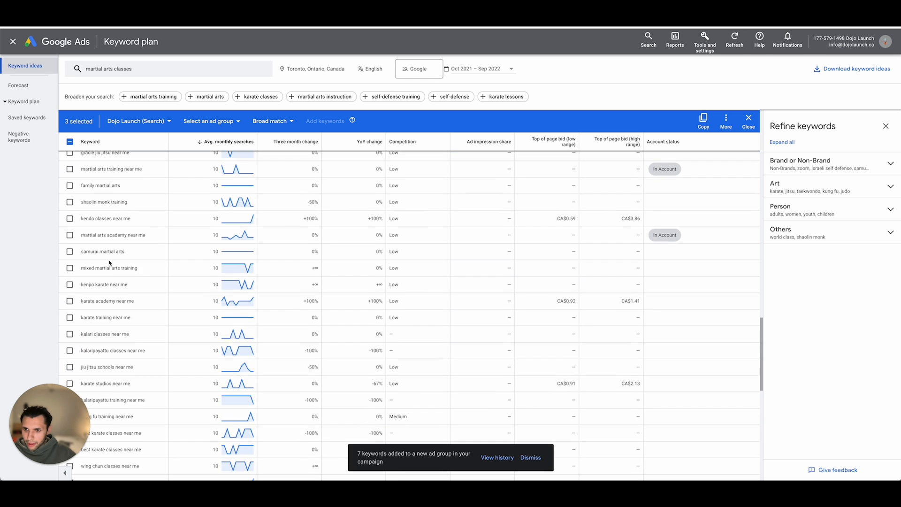
pyautogui.scroll(-13, 108, 260)
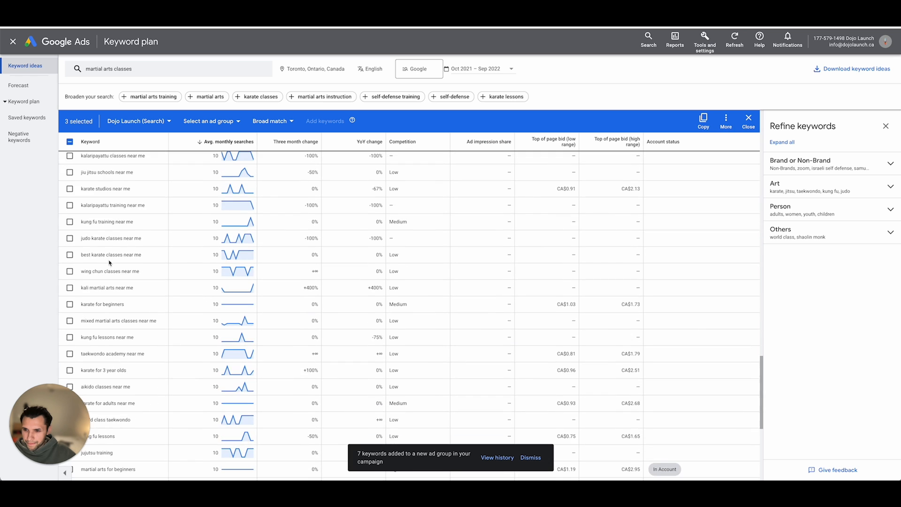
pyautogui.scroll(-5, 109, 259)
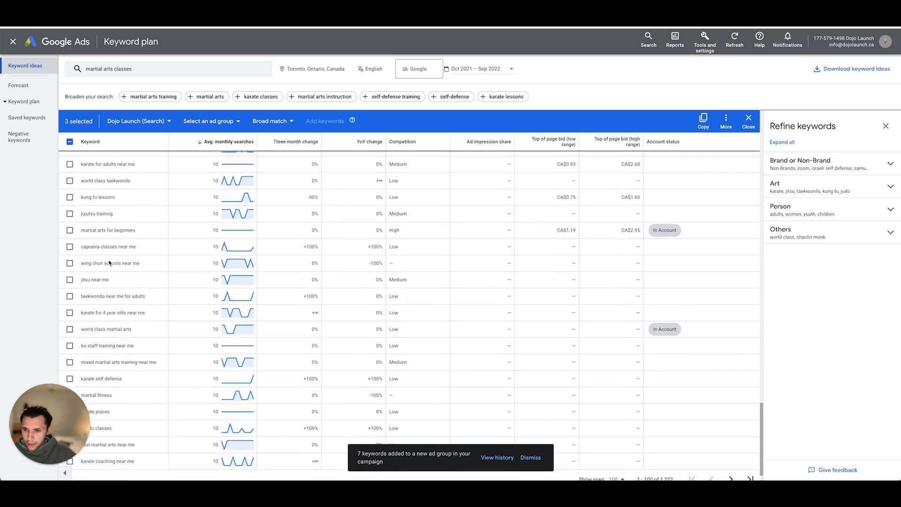
pyautogui.scroll(15, 108, 271)
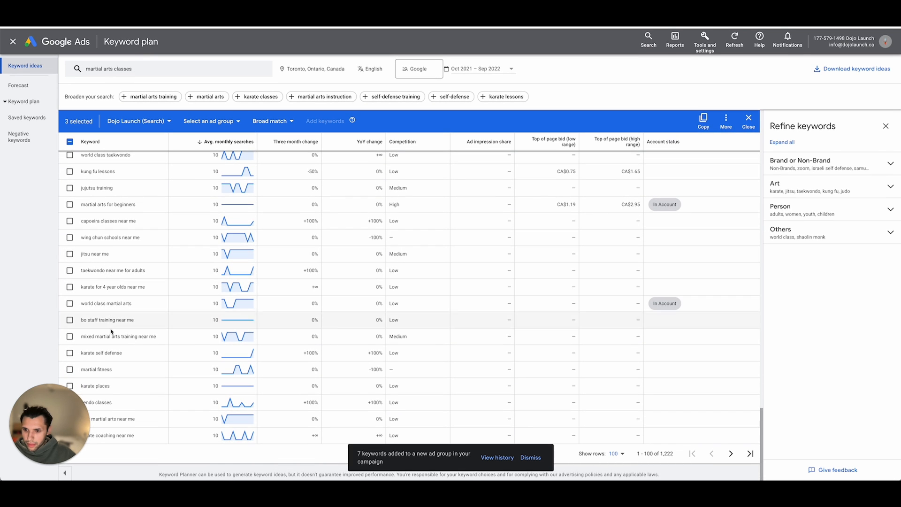
# - Get new keyword ideas for the search term "adult martial arts"
pyautogui.click(140, 75)
pyautogui.click(155, 110)
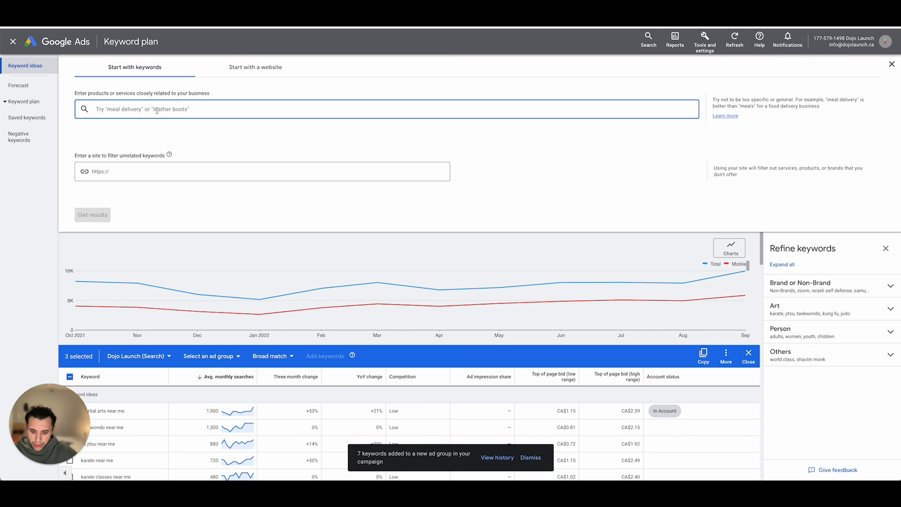
pyautogui.write('adult marti')
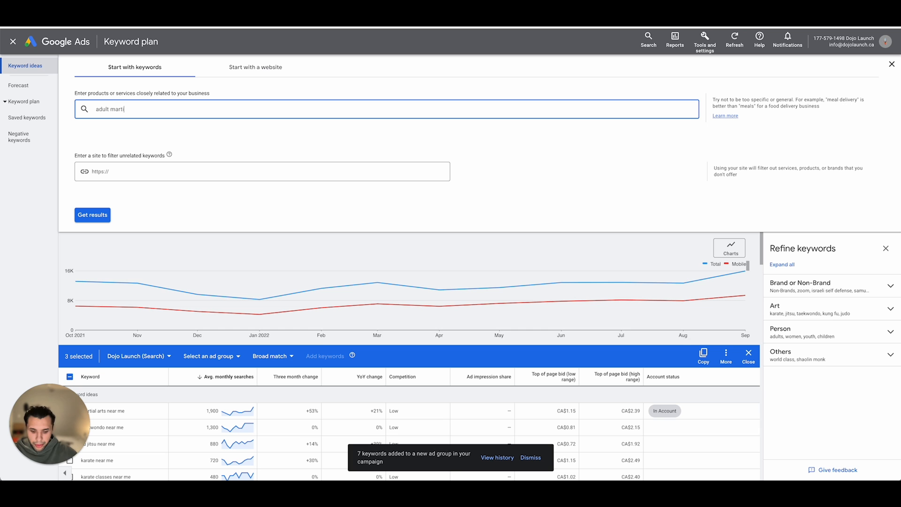
pyautogui.write('al arts')
pyautogui.press('Return')
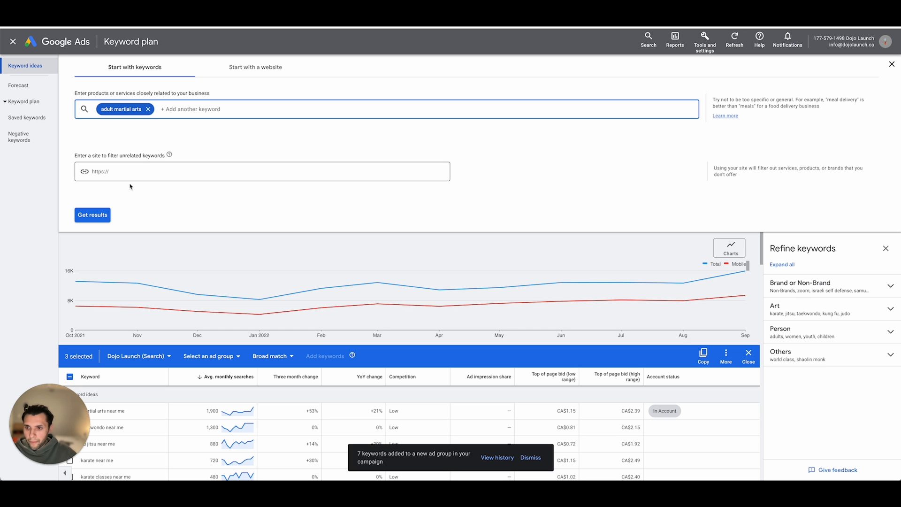
pyautogui.click(93, 215)
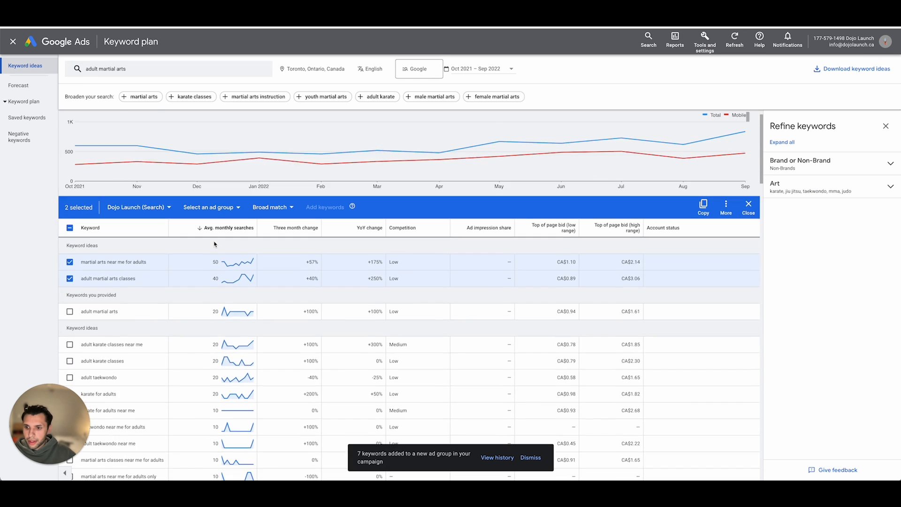
# - Add "adult martial arts" and "martial arts classes near me for adults" to the keyword selection
pyautogui.scroll(-3, 214, 244)
pyautogui.click(70, 195)
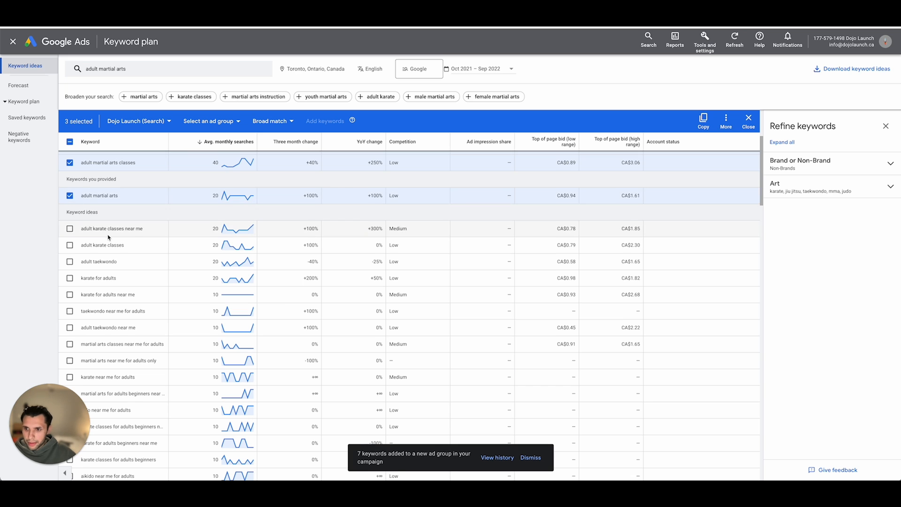
pyautogui.scroll(-1, 86, 217)
pyautogui.scroll(-2, 110, 222)
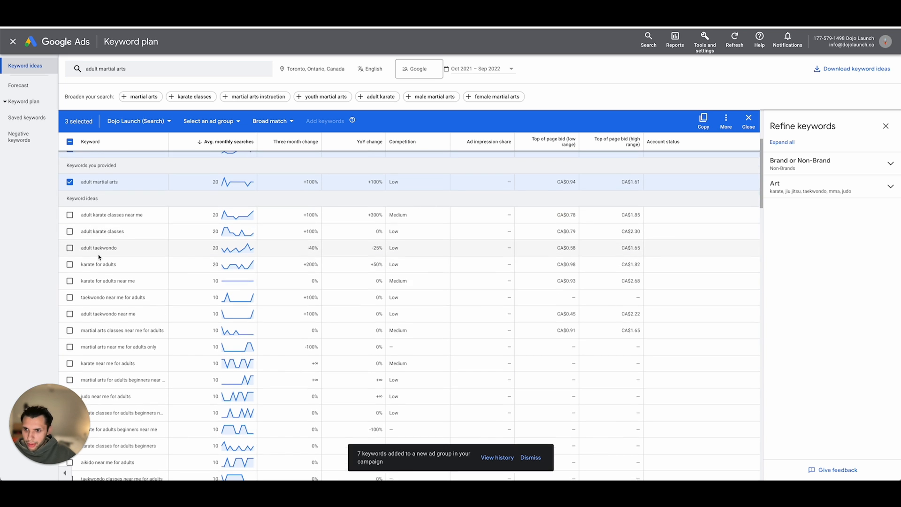
pyautogui.scroll(-1, 84, 232)
pyautogui.click(84, 243)
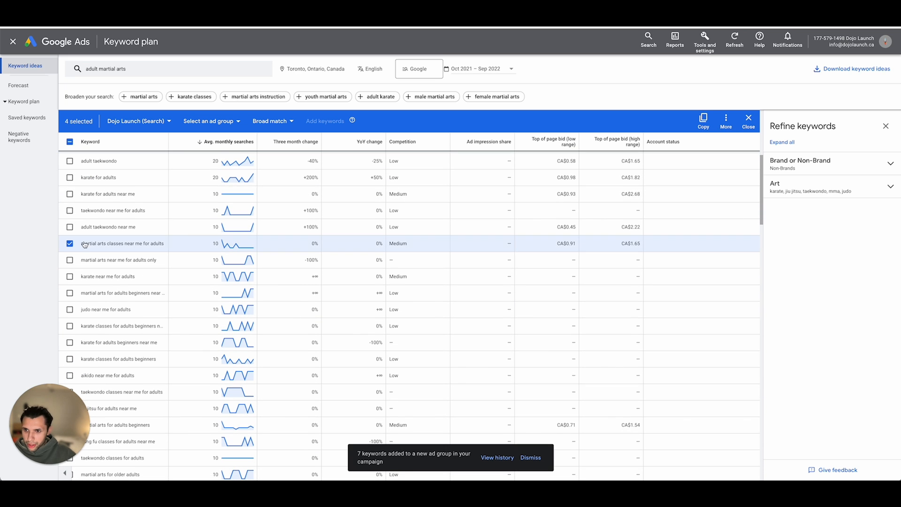
# - Select "martial arts near me for adults only" and "martial arts for adults beginners near me", and widen the Keyword column
pyautogui.scroll(-2, 147, 251)
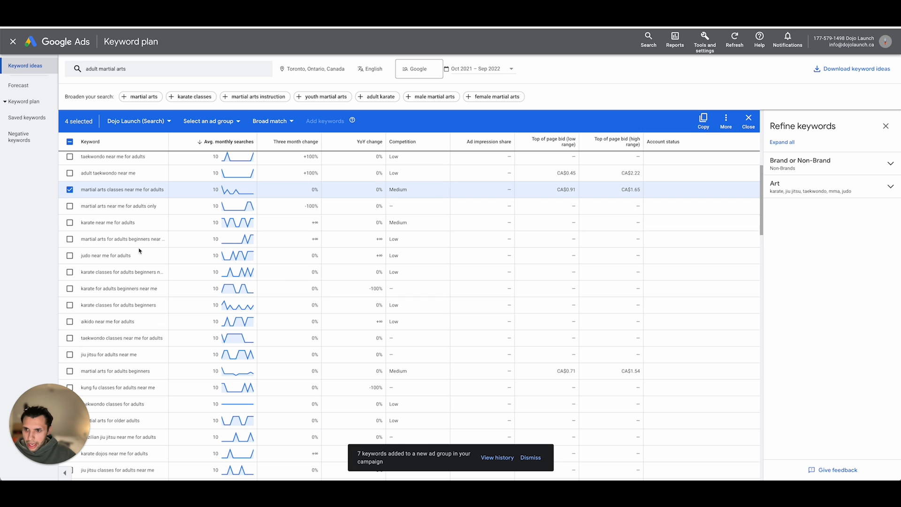
pyautogui.click(69, 206)
pyautogui.scroll(-2, 155, 207)
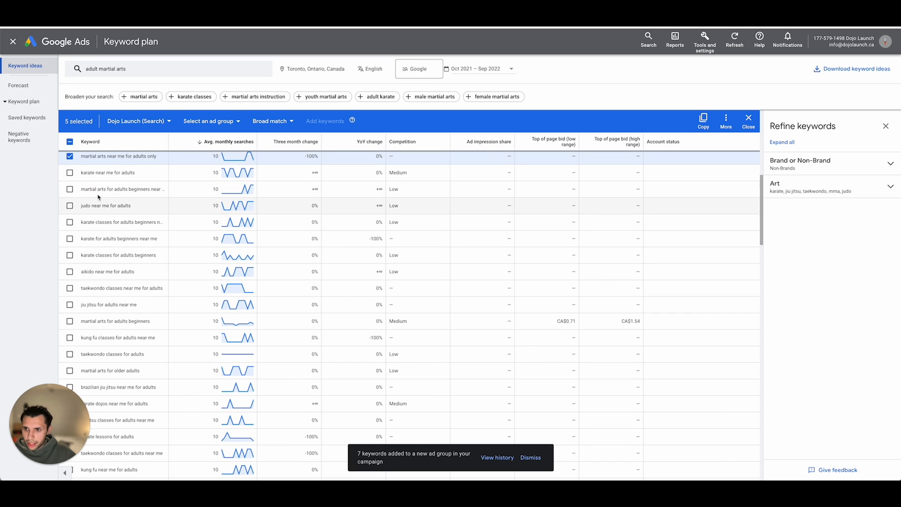
pyautogui.click(70, 189)
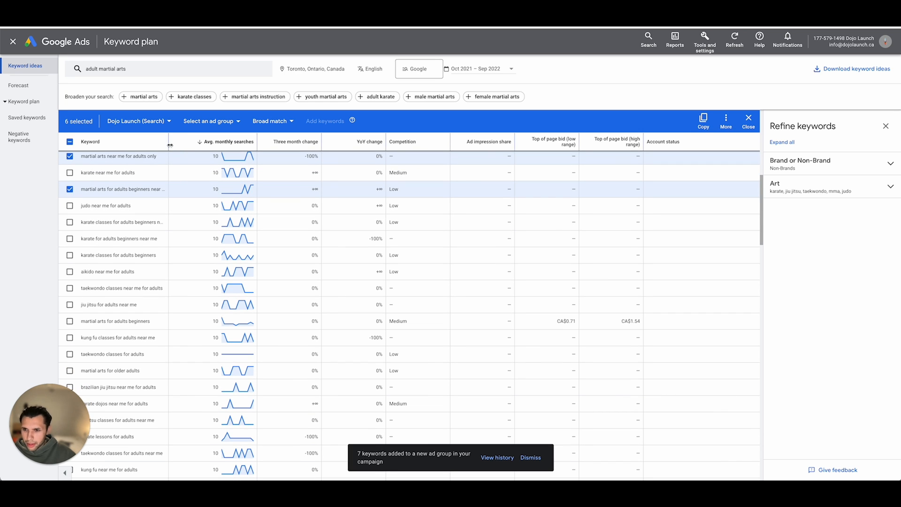
pyautogui.moveTo(170, 145); pyautogui.dragTo(185, 145)
# - Add "best martial arts for adults to learn" and "best martial arts to learn for adults" to the keyword selection
pyautogui.scroll(-1, 86, 216)
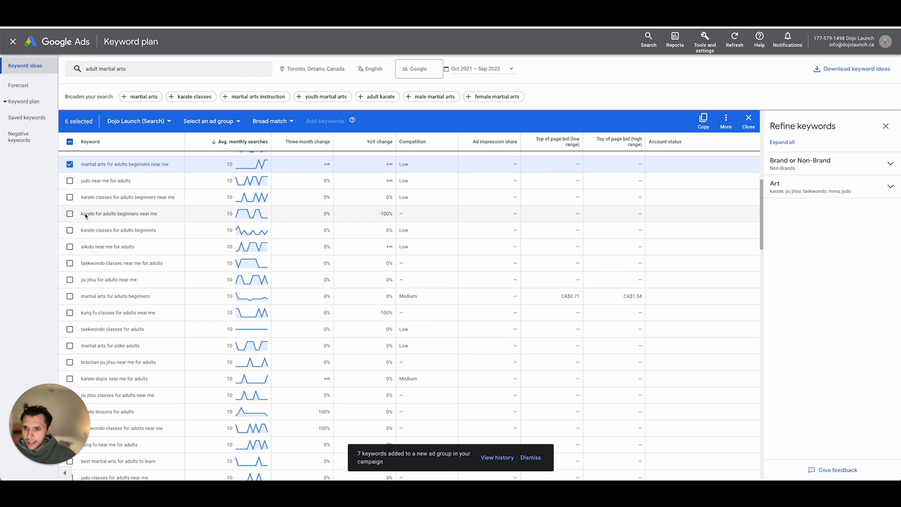
pyautogui.scroll(-3, 86, 216)
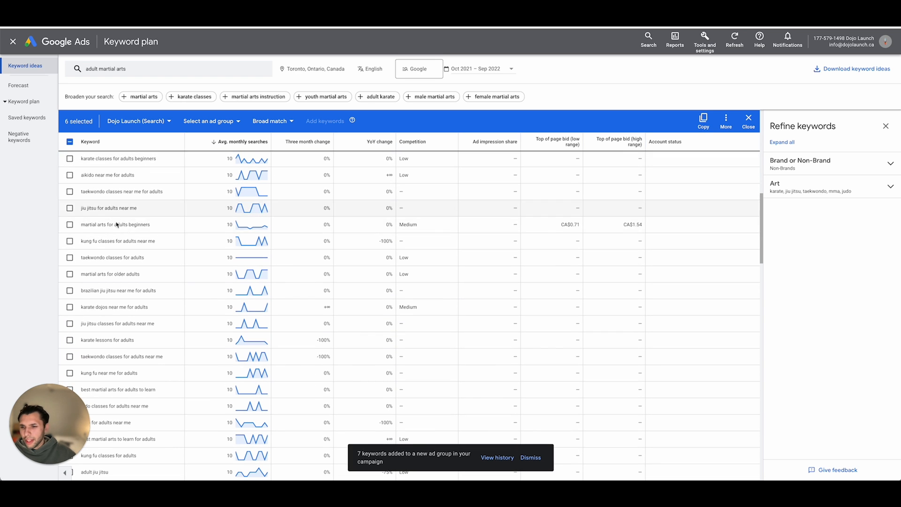
pyautogui.scroll(-2, 101, 244)
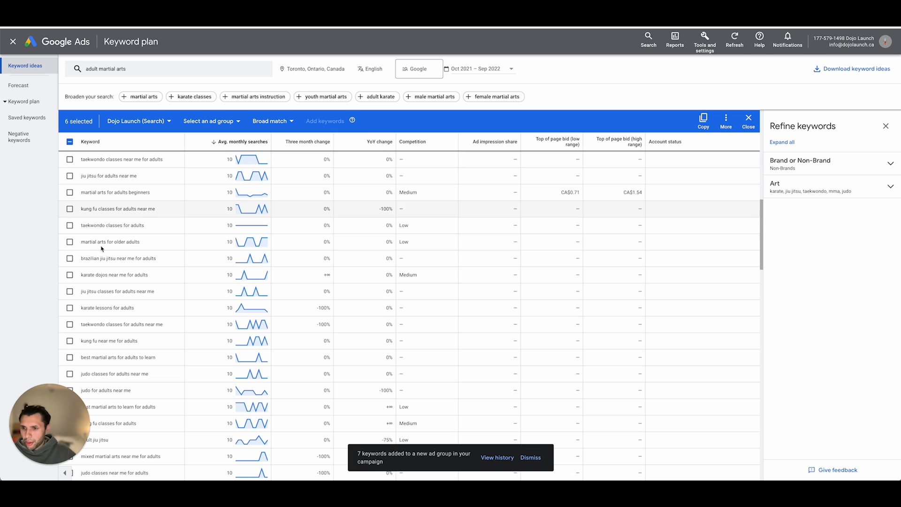
pyautogui.scroll(-2, 117, 250)
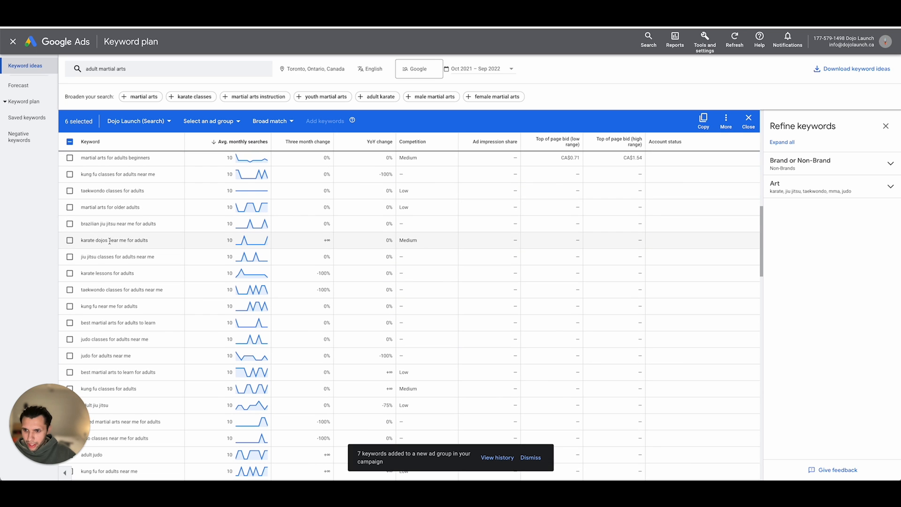
pyautogui.scroll(-5, 109, 241)
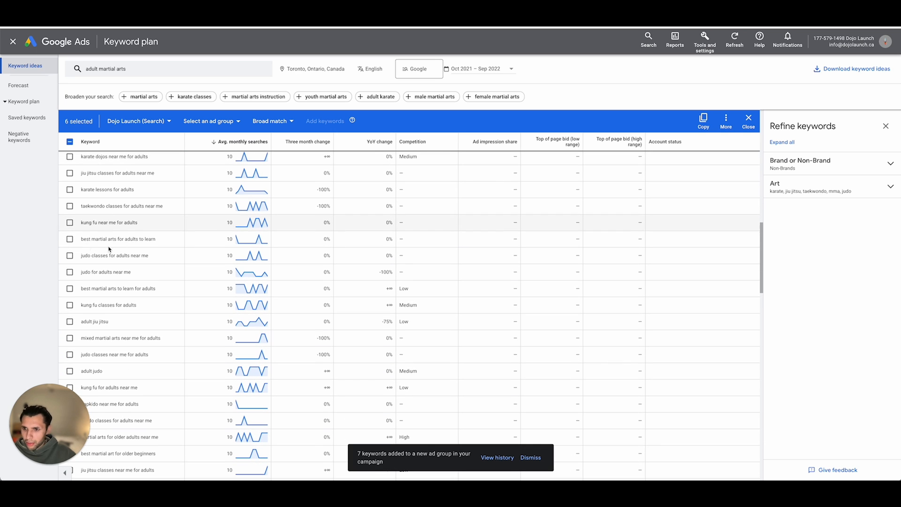
pyautogui.click(69, 240)
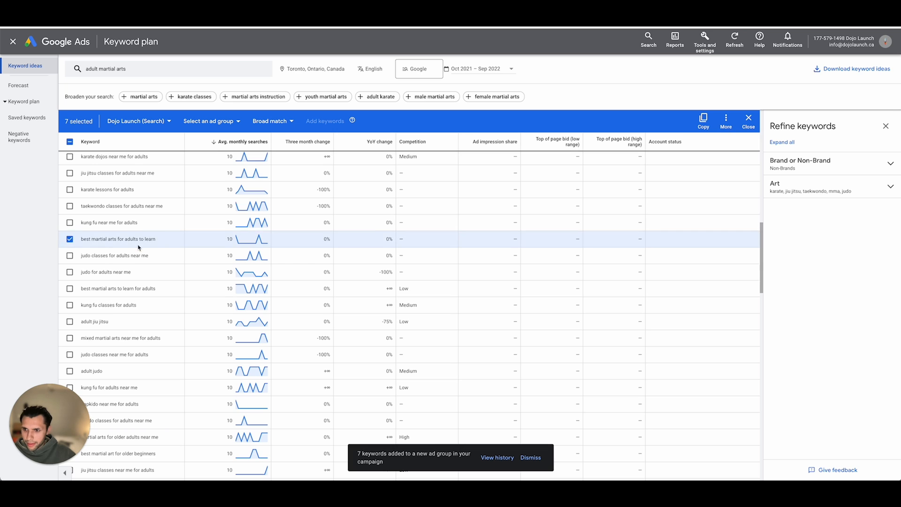
pyautogui.scroll(-3, 138, 248)
pyautogui.scroll(-1, 137, 249)
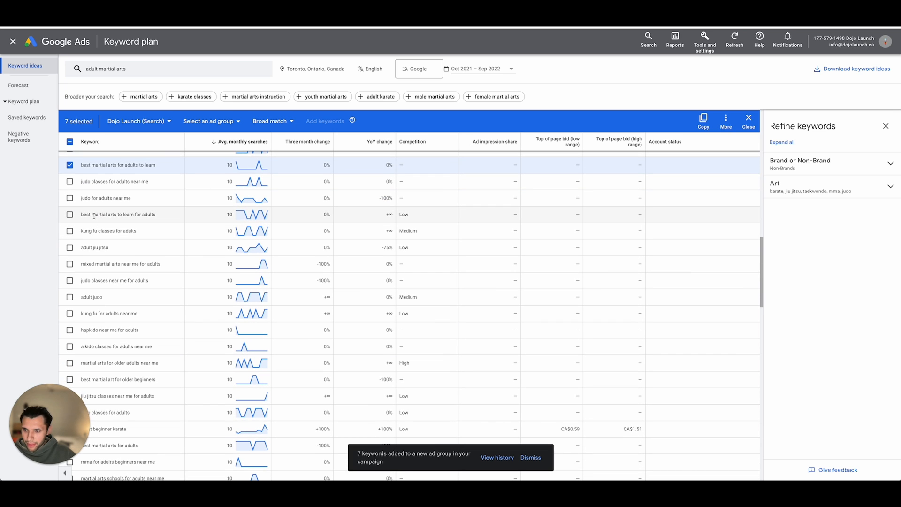
pyautogui.click(69, 214)
# - Add the selected keywords as broad match to a new ad group named "Adult Martial Arts" in the Dojo Launch (Search) campaign
pyautogui.scroll(15, 74, 217)
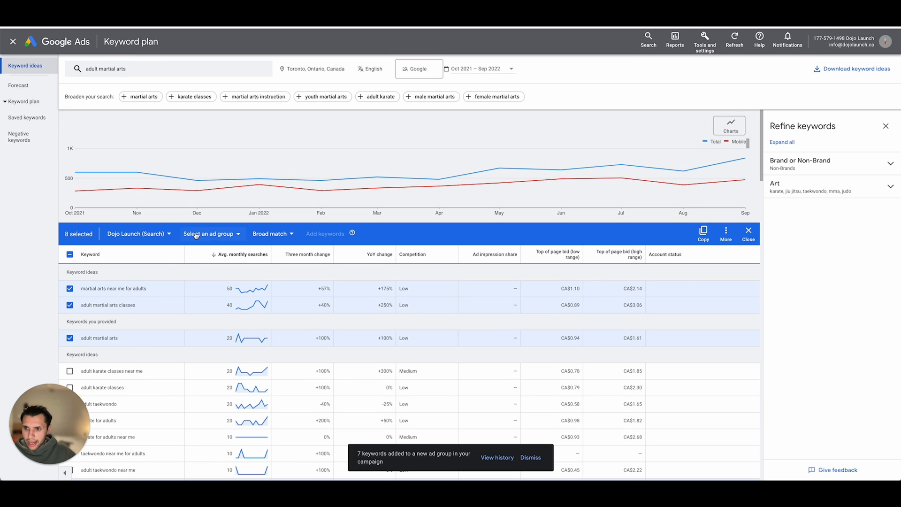
pyautogui.click(196, 234)
pyautogui.click(215, 381)
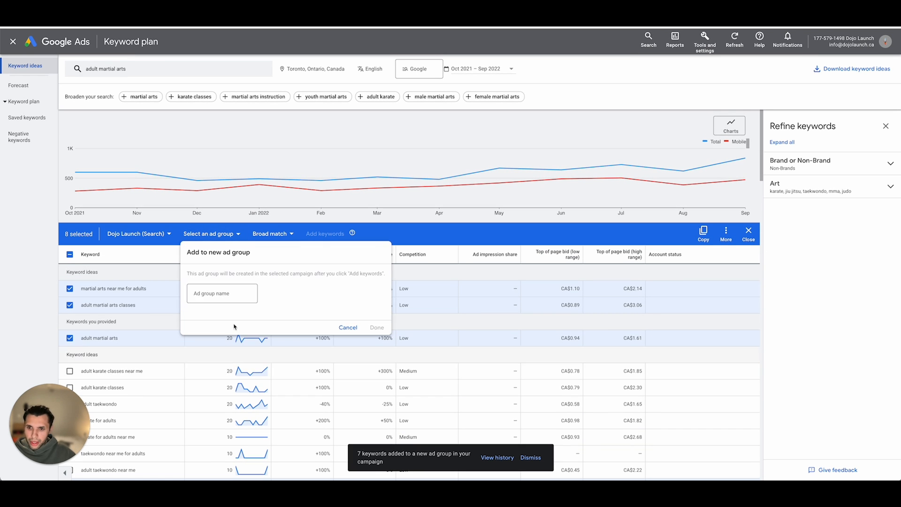
pyautogui.write('Ad')
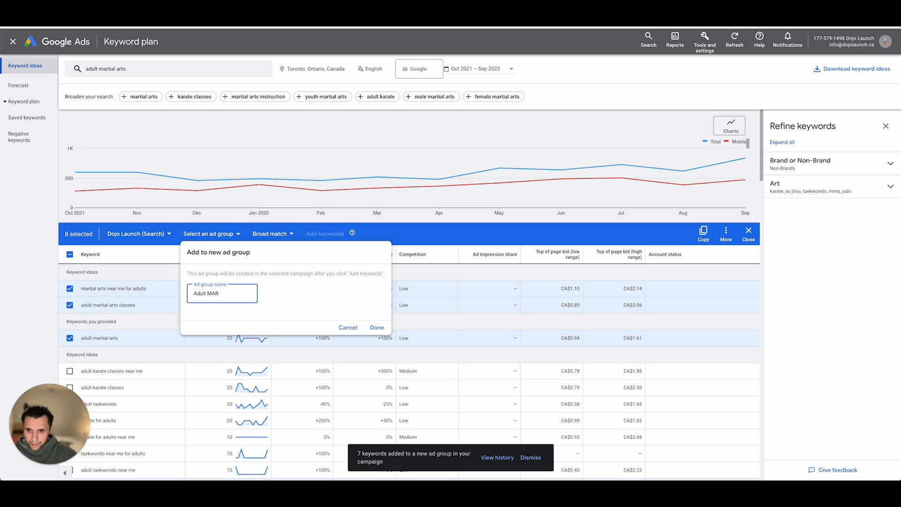
pyautogui.write('ult Martial A')
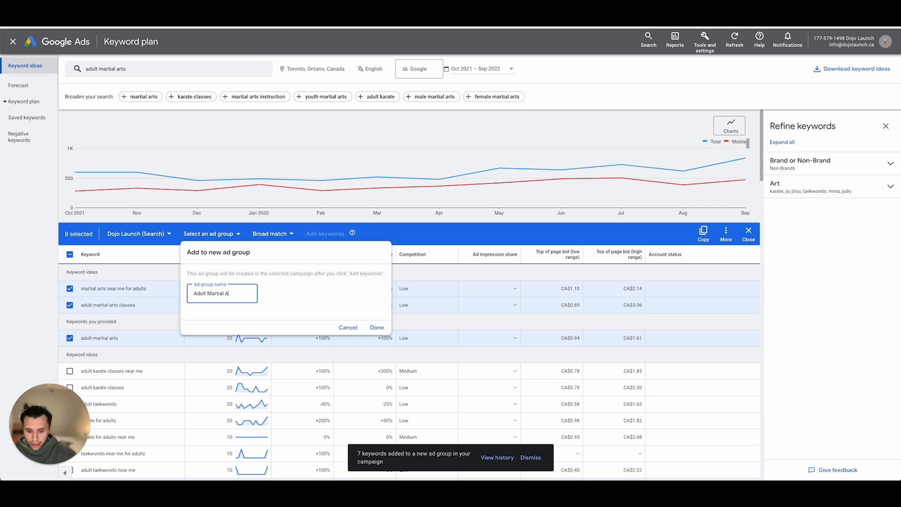
pyautogui.write('rts')
pyautogui.click(372, 329)
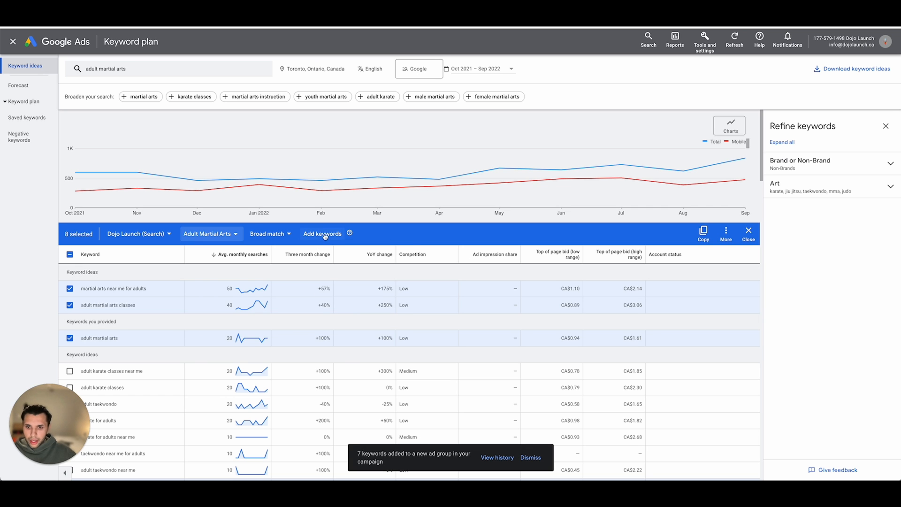
pyautogui.click(325, 235)
pyautogui.click(544, 271)
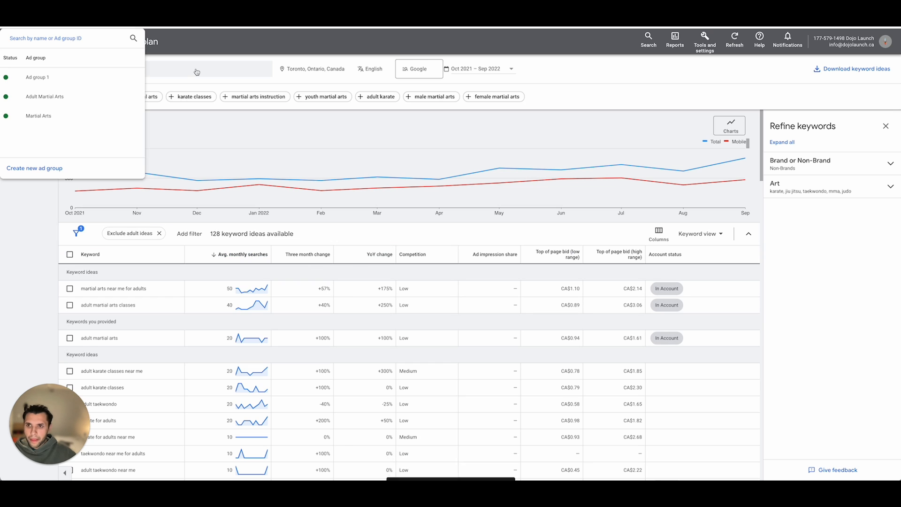
pyautogui.click(41, 218)
# - Try to get keyword ideas for "kids martial arts" in place of "adult martial arts"
pyautogui.click(149, 74)
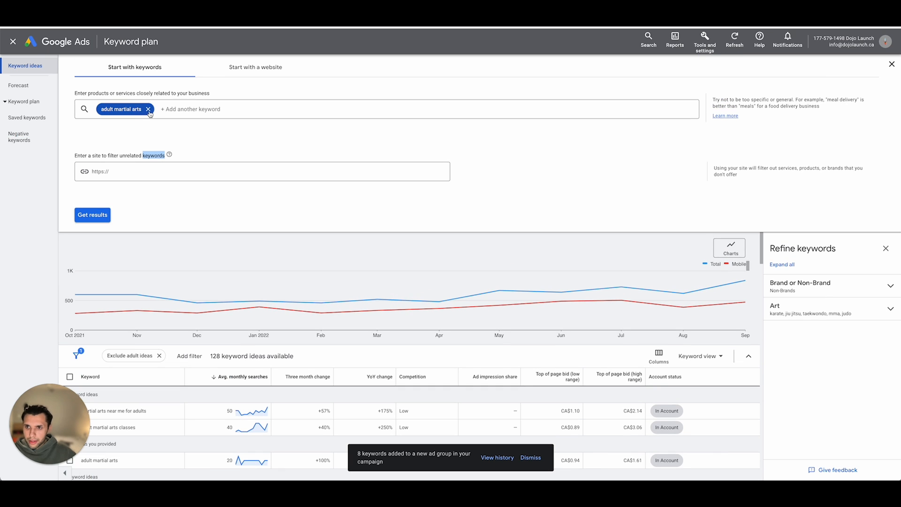
pyautogui.write('kids mar')
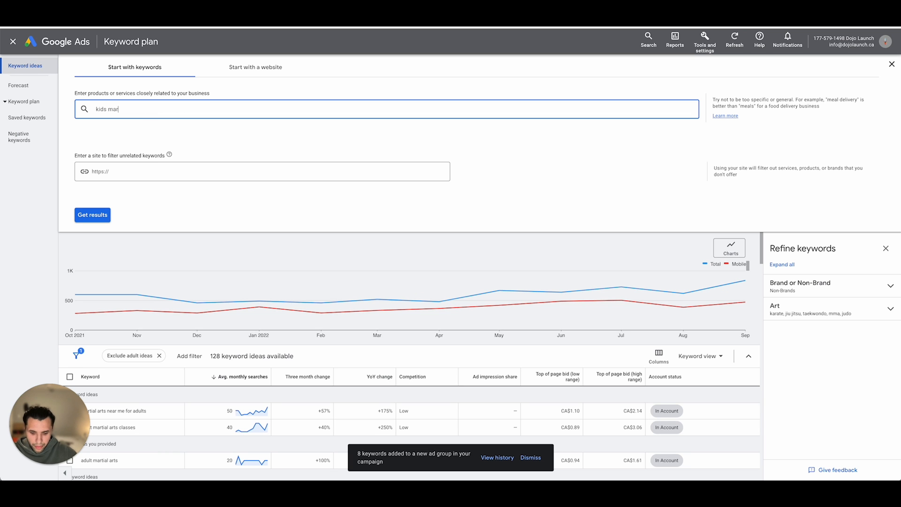
pyautogui.write('tial arts')
pyautogui.press('Return')
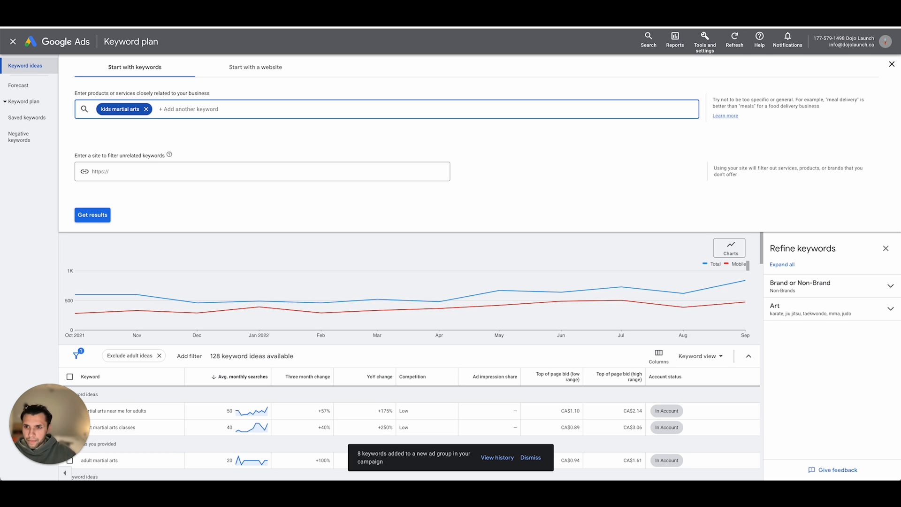
pyautogui.click(94, 217)
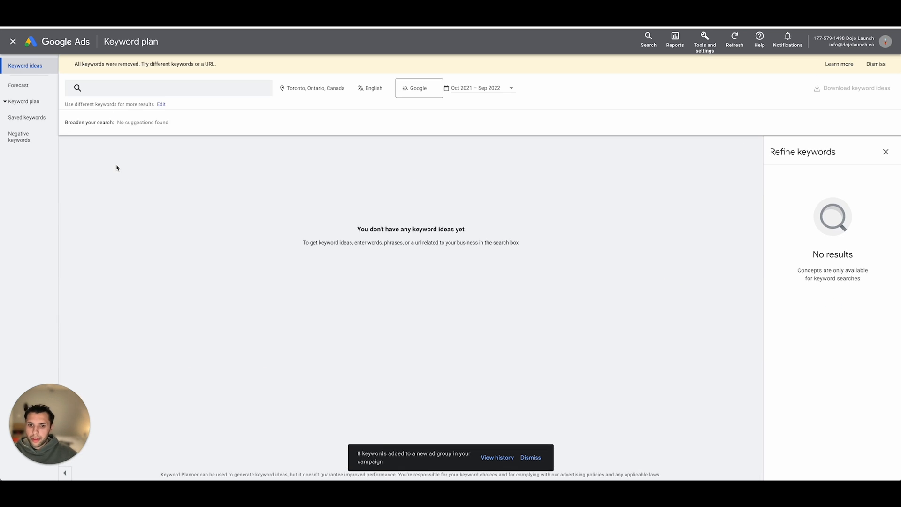
# - Get keyword ideas for the search term "childrens martial arts" and dismiss the open ad group list
pyautogui.click(131, 89)
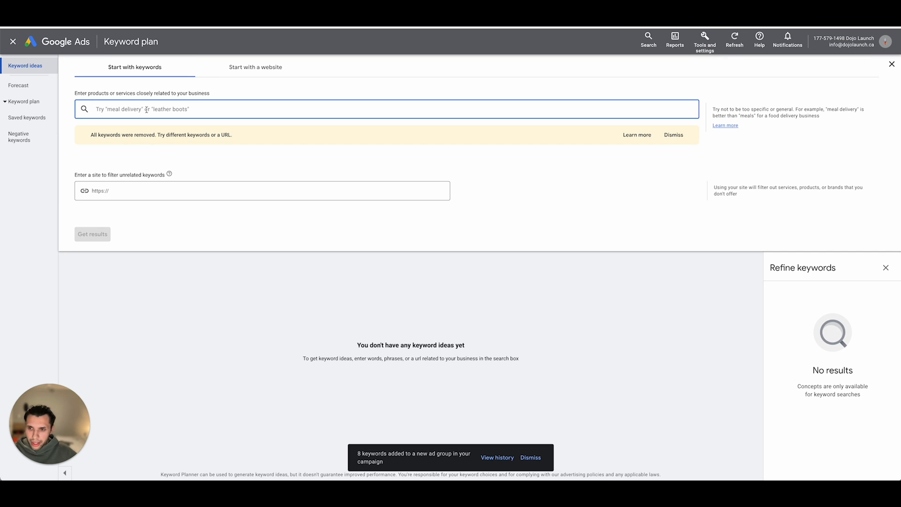
pyautogui.write('childrens martial arts')
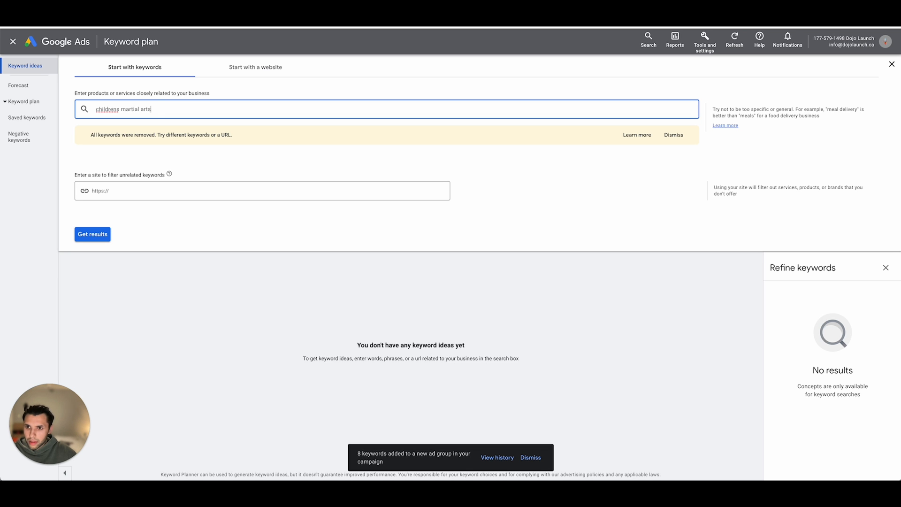
pyautogui.press('Return')
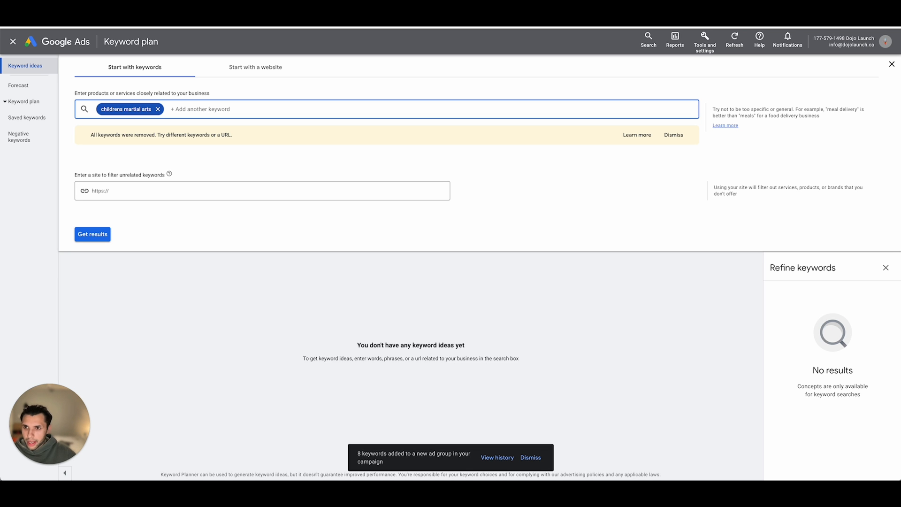
pyautogui.click(80, 235)
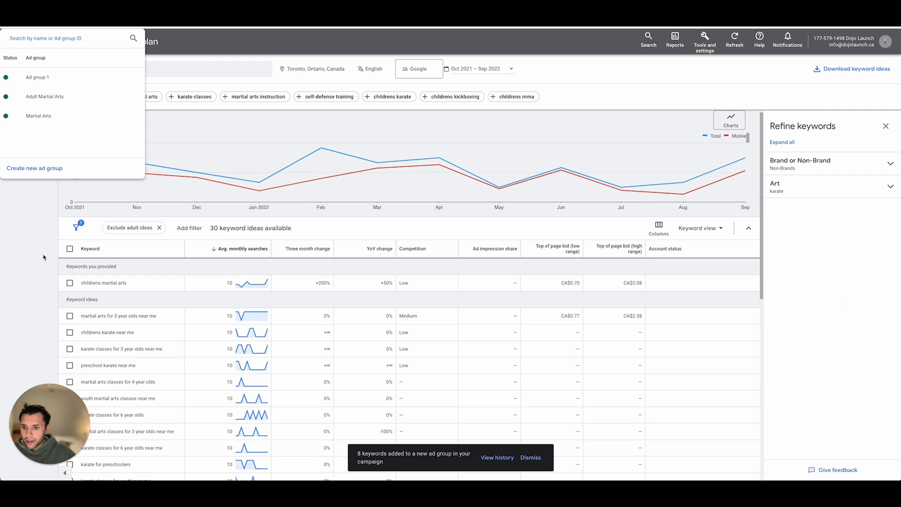
pyautogui.click(44, 257)
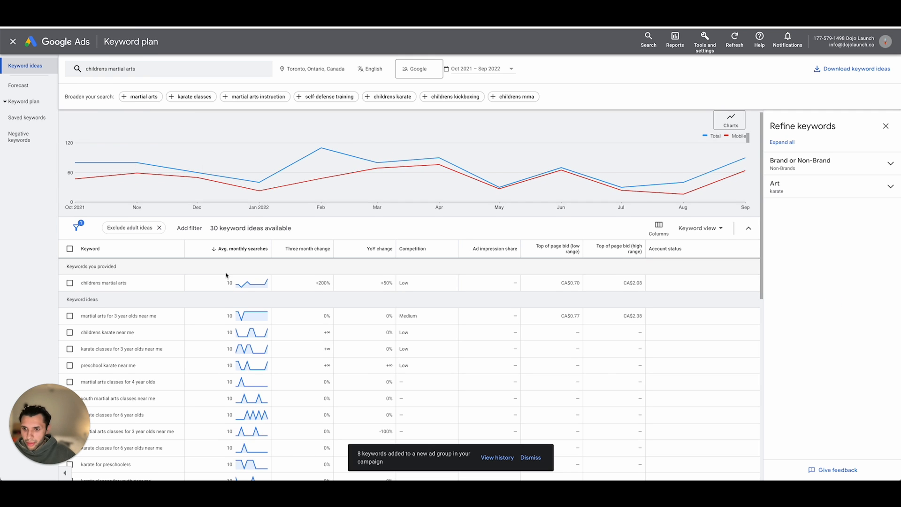
# - Select the keywords "childrens martial arts" and "martial arts for 3 year olds near me", leaving "childrens karate near me" unselected
pyautogui.scroll(-3, 175, 220)
pyautogui.scroll(-2, 169, 213)
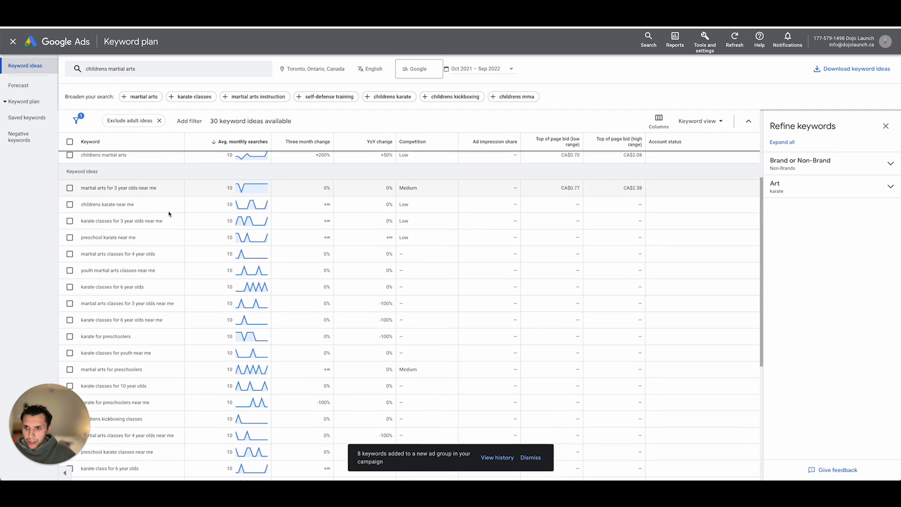
pyautogui.click(69, 163)
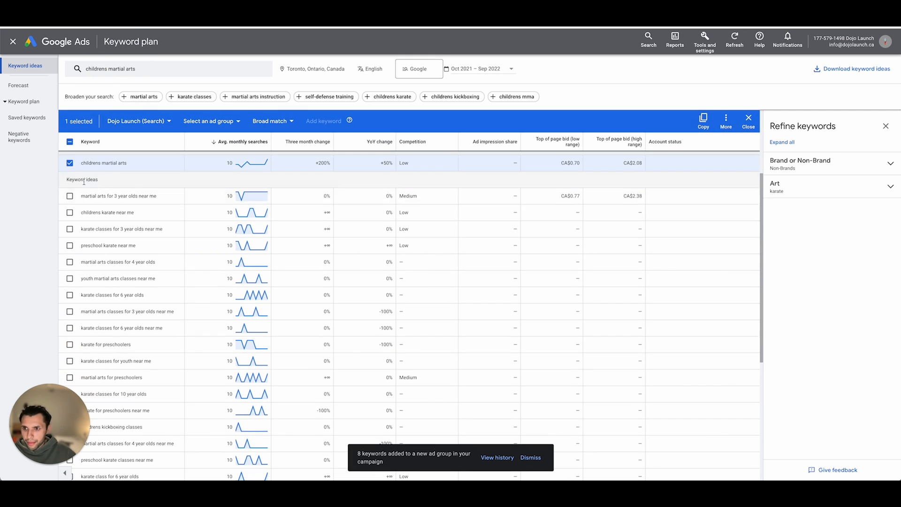
pyautogui.click(69, 196)
pyautogui.click(70, 213)
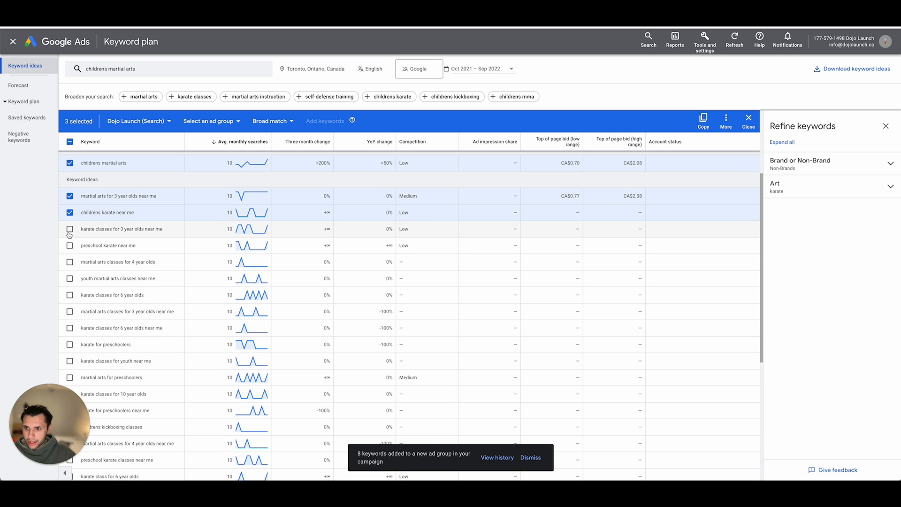
pyautogui.scroll(-1, 84, 227)
pyautogui.click(70, 205)
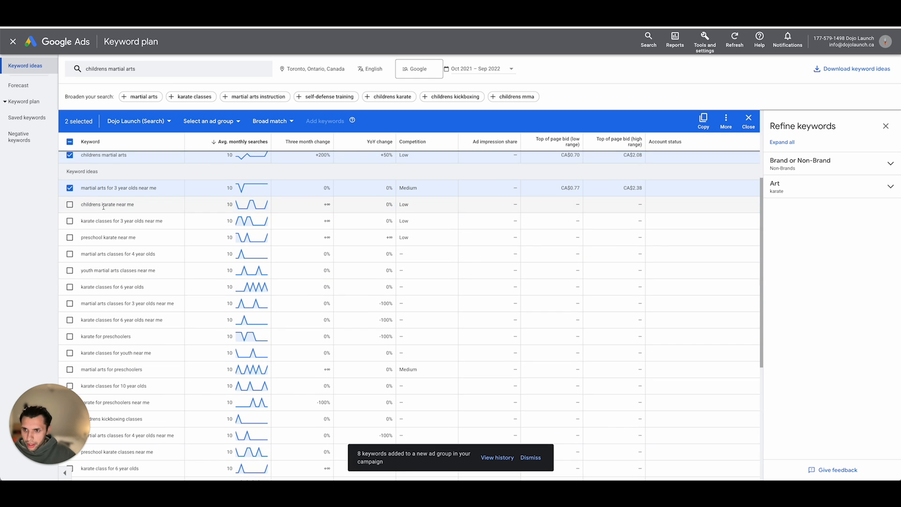
# - Select "martial arts classes for 4 year olds", "youth martial arts classes near me" and "martial arts classes for 3 year olds near me"
pyautogui.scroll(-1, 82, 212)
pyautogui.click(69, 207)
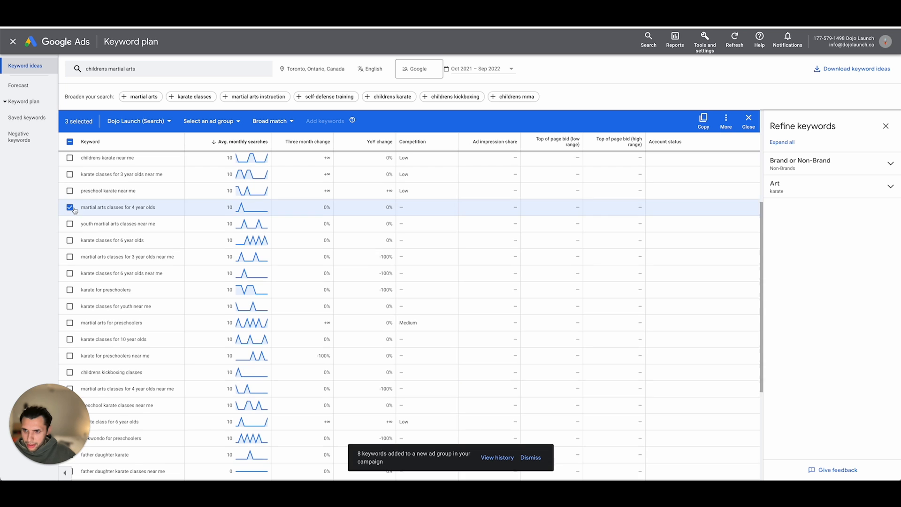
pyautogui.scroll(-1, 76, 204)
pyautogui.click(69, 190)
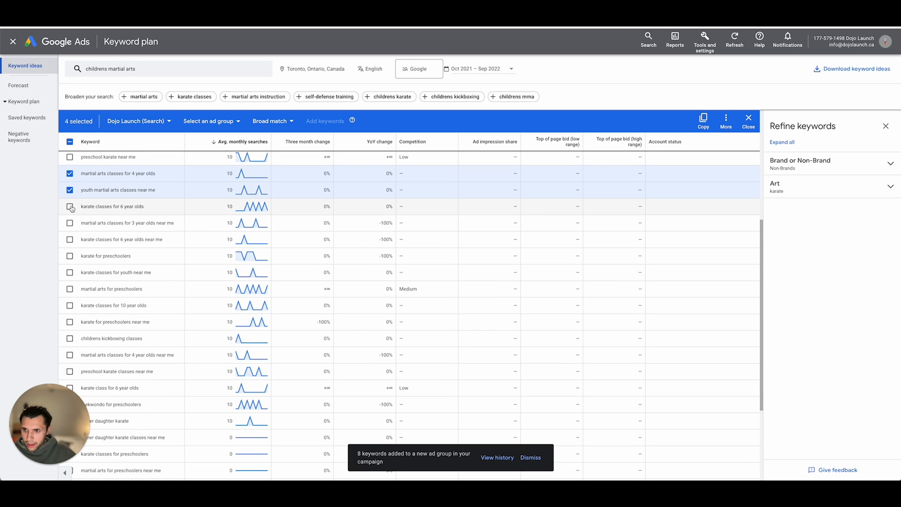
pyautogui.click(70, 221)
# - Add "martial arts for preschoolers" and "martial arts classes for 4 year olds near me" to the keyword selection
pyautogui.scroll(-2, 70, 220)
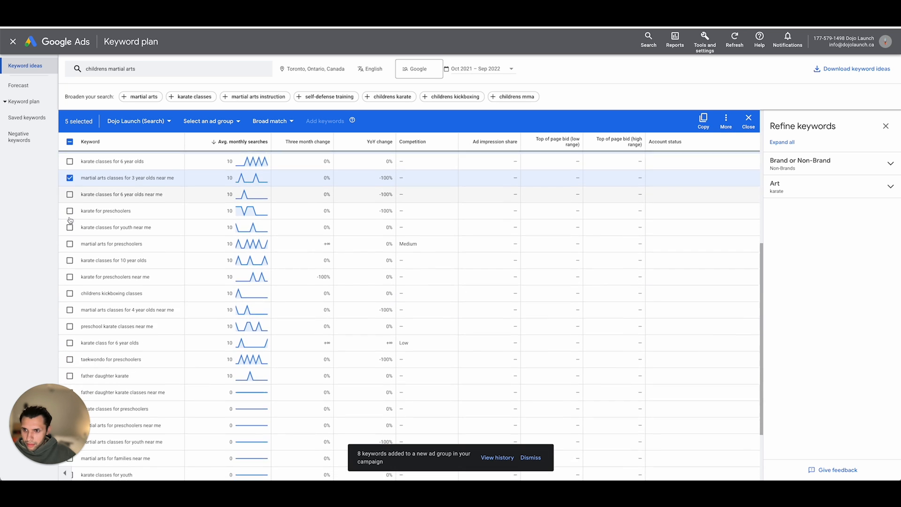
pyautogui.click(70, 221)
pyautogui.scroll(-2, 70, 221)
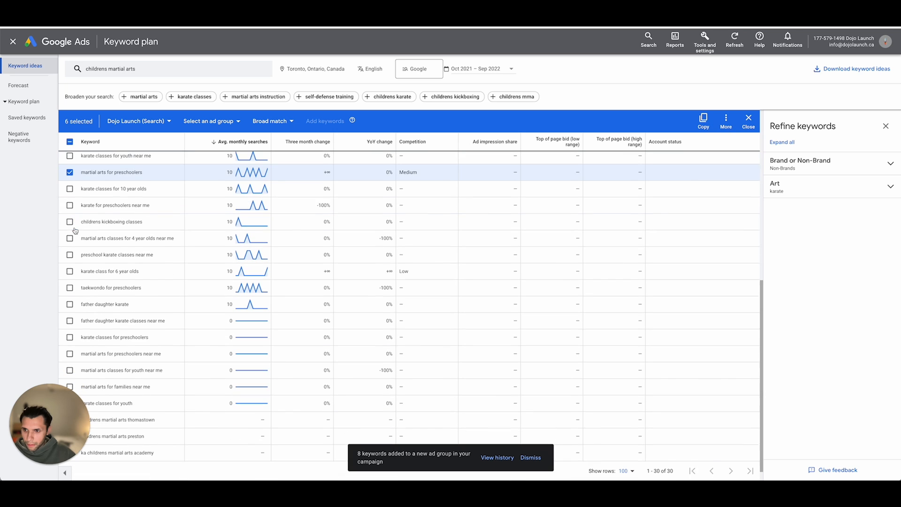
pyautogui.click(70, 239)
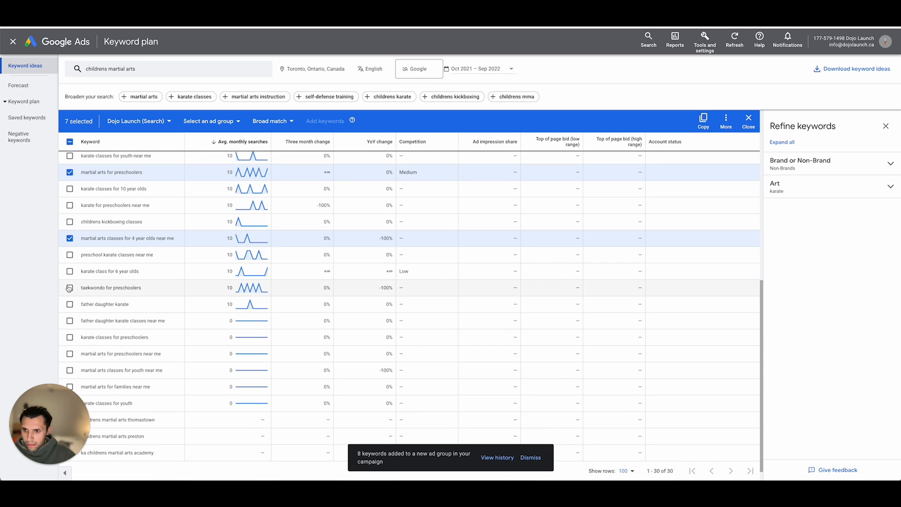
# - Add the selected children's martial arts keywords as broad match to a new ad group named "Kids Martial Arts" in the Dojo Launch (Search) campaign
pyautogui.scroll(5, 139, 200)
pyautogui.scroll(2, 138, 199)
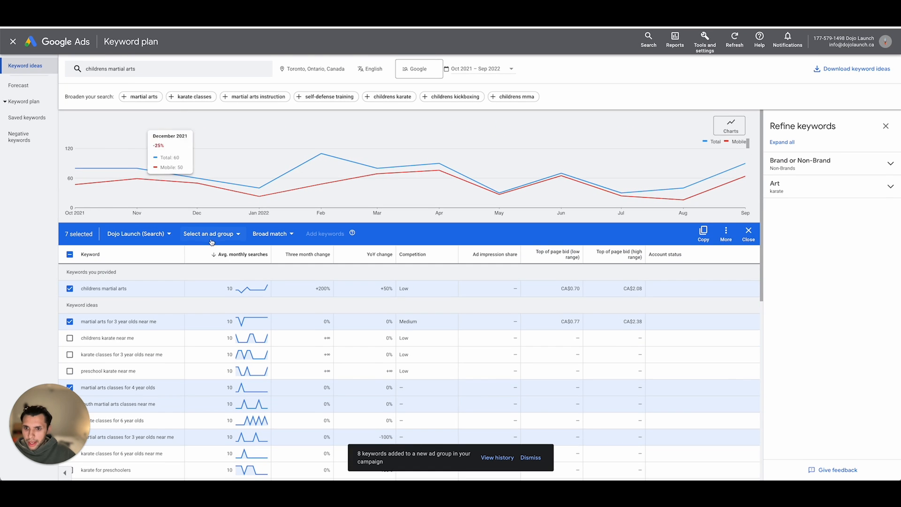
pyautogui.scroll(-2, 164, 193)
pyautogui.click(210, 170)
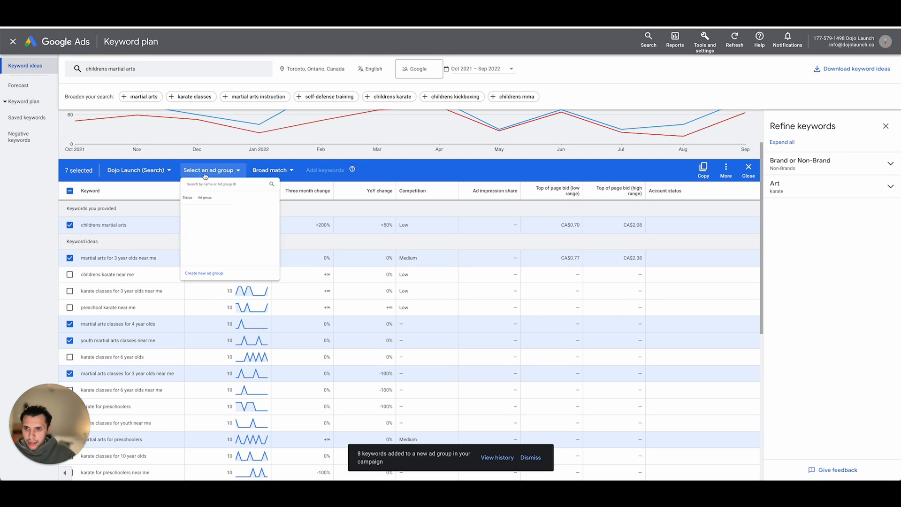
pyautogui.click(212, 315)
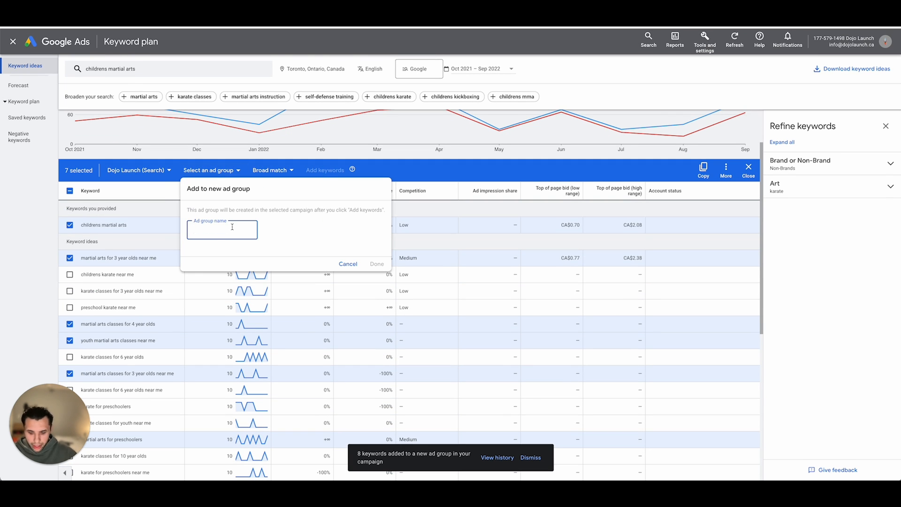
pyautogui.write('Kids')
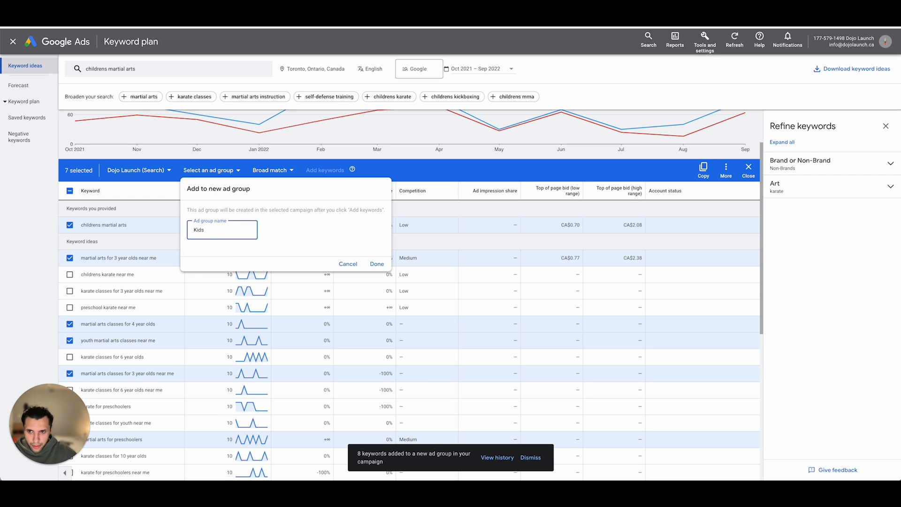
pyautogui.write(' Martial A')
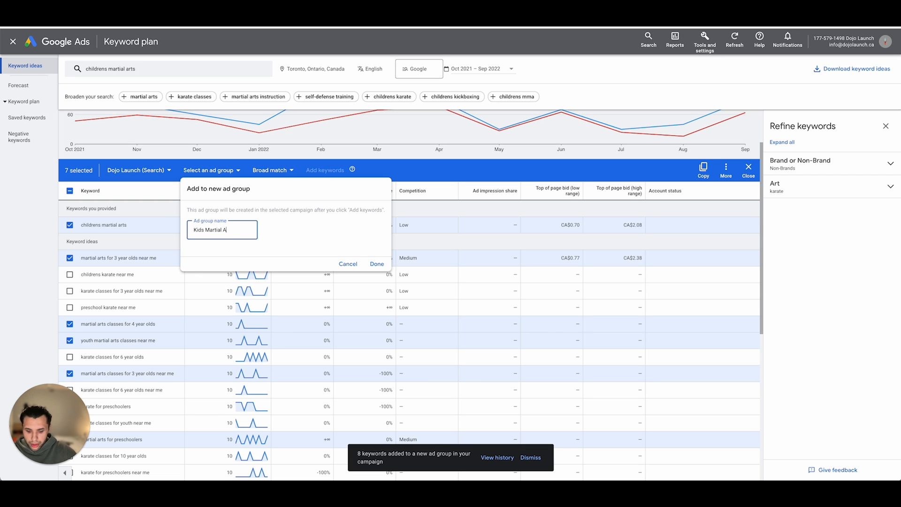
pyautogui.write('rts')
pyautogui.click(377, 264)
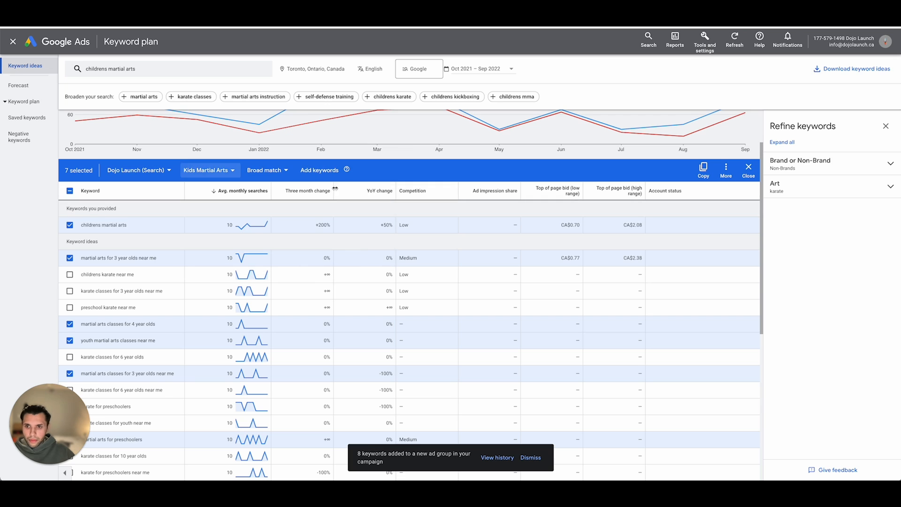
pyautogui.click(319, 169)
pyautogui.click(535, 271)
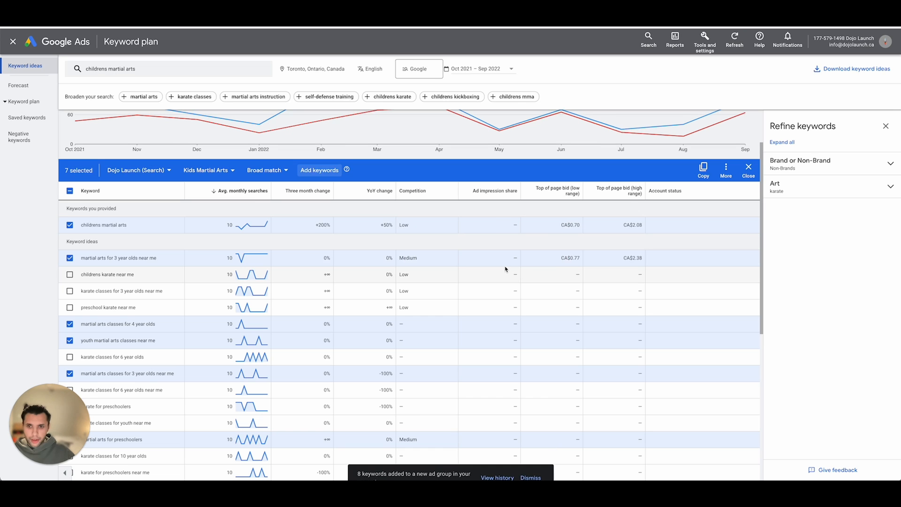
# - Check the campaign's ad group list, dismiss it, and leave Keyword Planner to return to the campaign's ad groups
pyautogui.click(211, 170)
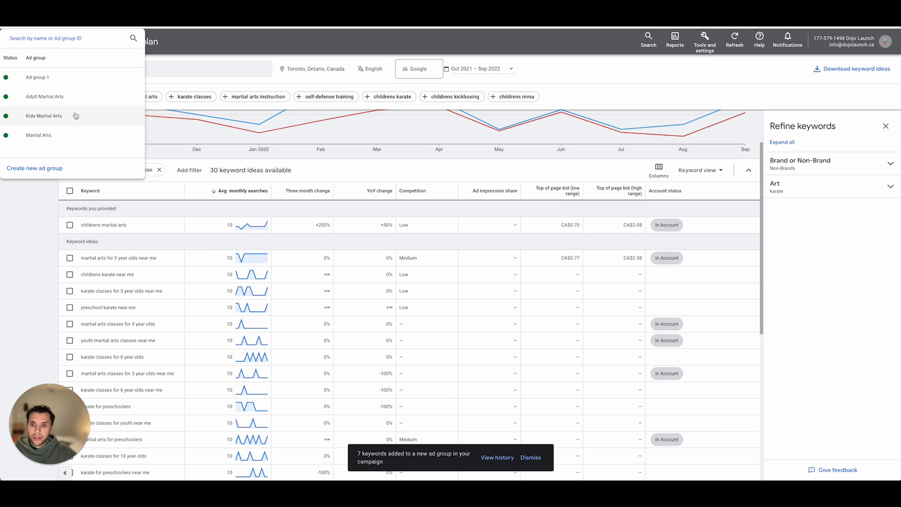
pyautogui.click(31, 254)
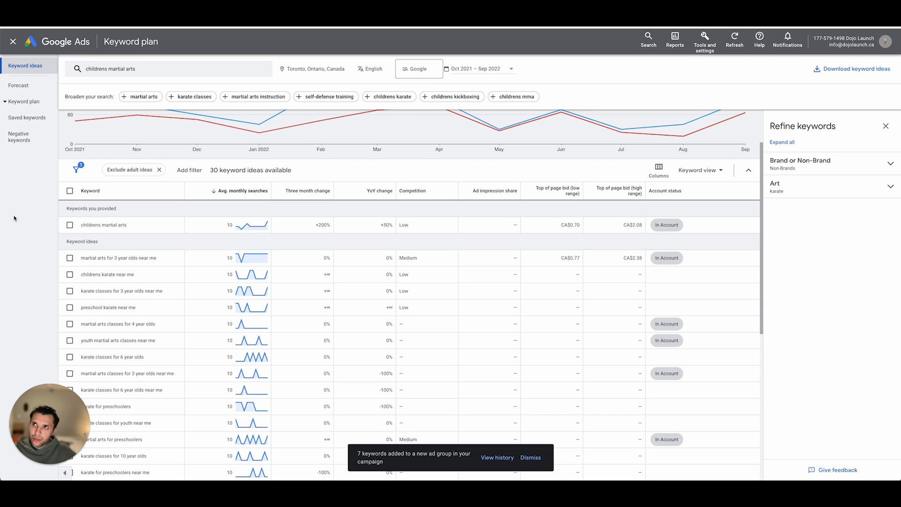
pyautogui.click(14, 44)
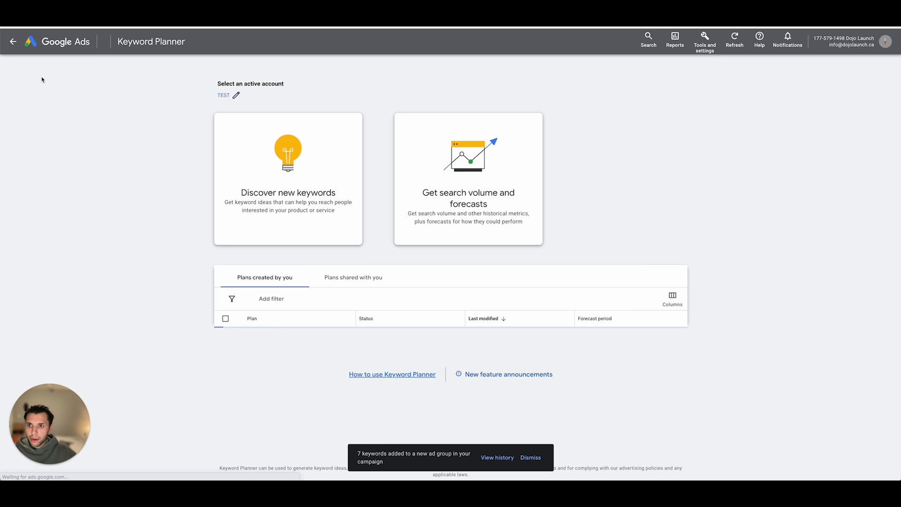
pyautogui.click(13, 43)
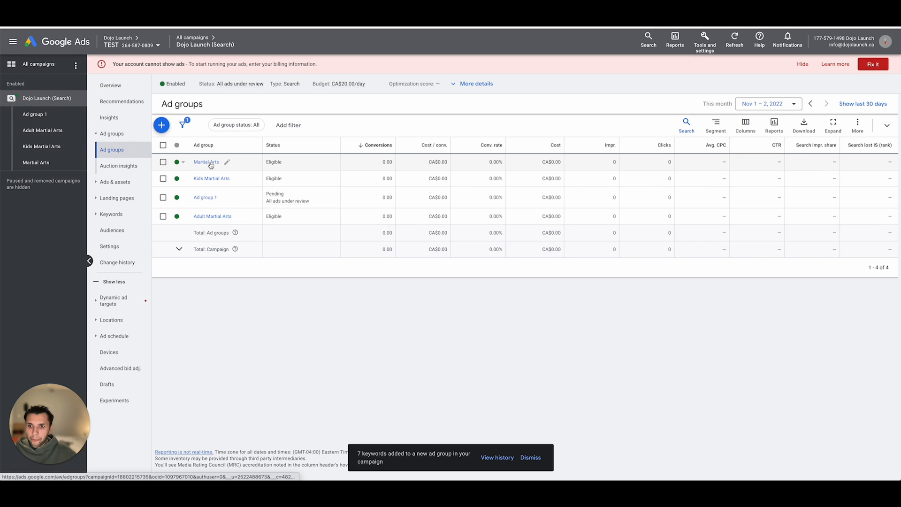
# - Permanently remove "Ad group 1" from the Dojo Launch (Search) campaign and clear its selection
pyautogui.click(163, 197)
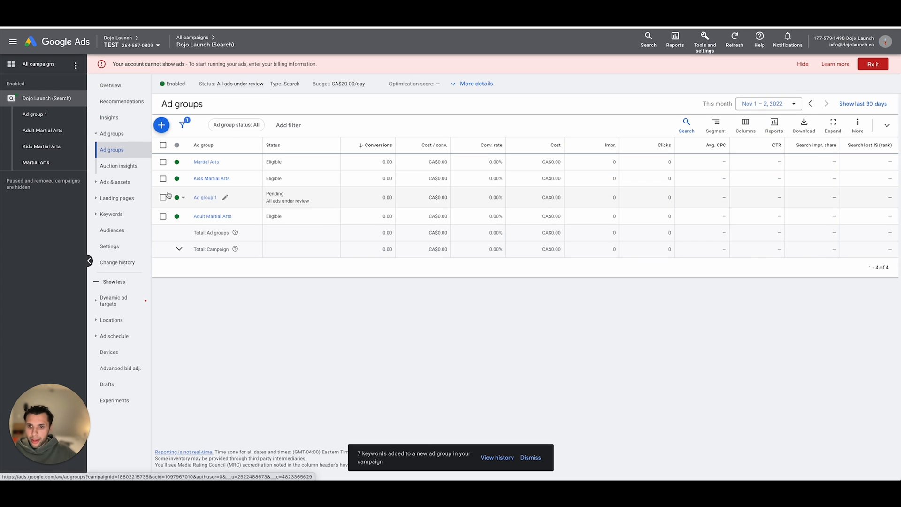
pyautogui.click(210, 126)
pyautogui.click(214, 244)
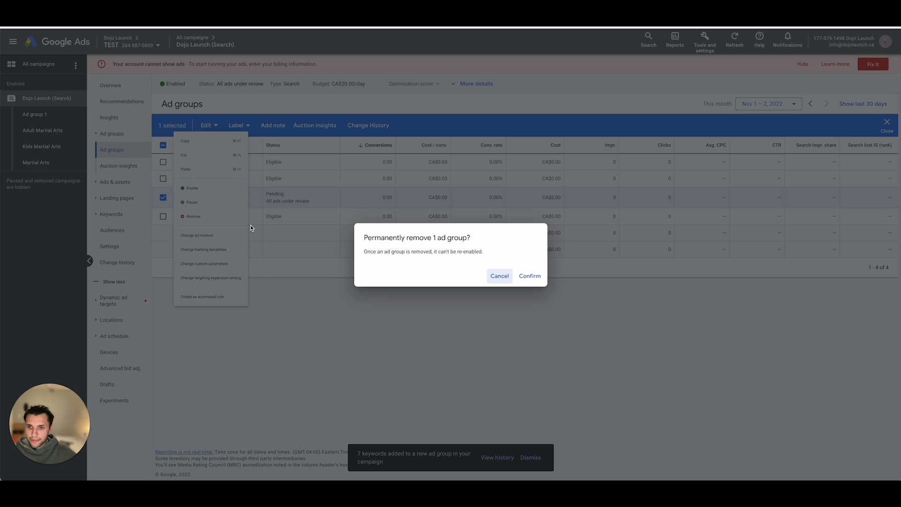
pyautogui.click(526, 277)
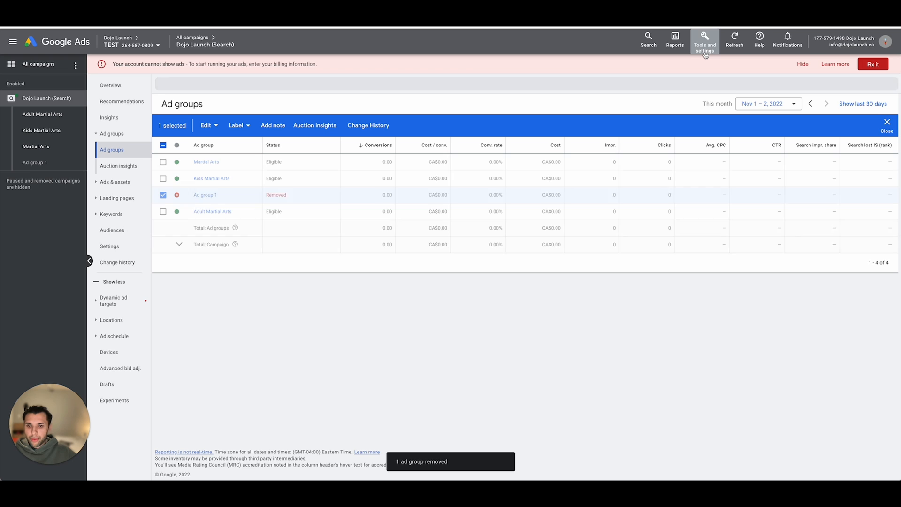
pyautogui.click(163, 195)
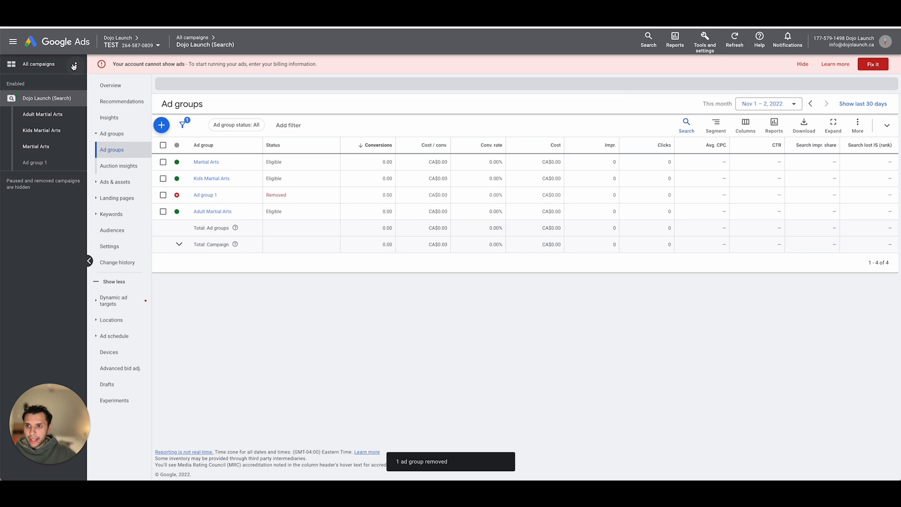
# - Limit the campaign's ad group table to enabled ad groups only
pyautogui.click(76, 66)
pyautogui.click(89, 197)
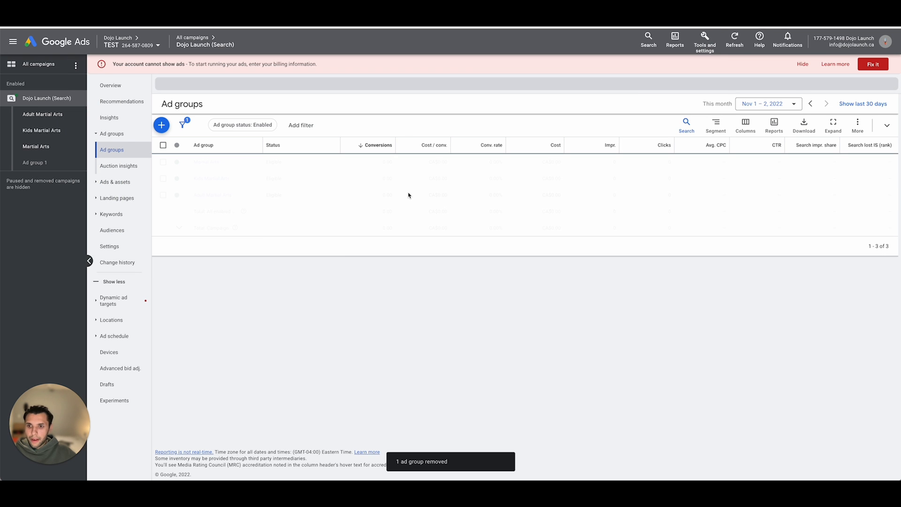
pyautogui.click(732, 53)
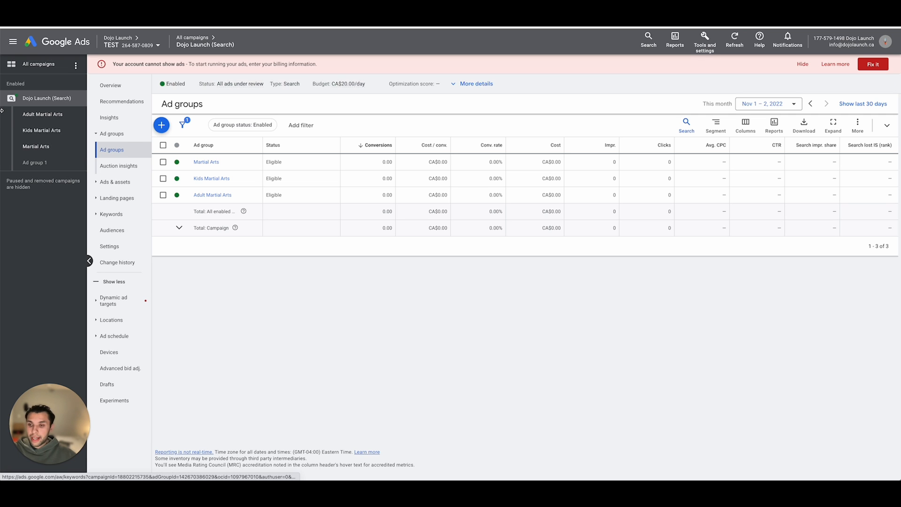
# - Open the search keywords of the Kids Martial Arts ad group and begin adding keywords manually
pyautogui.click(50, 130)
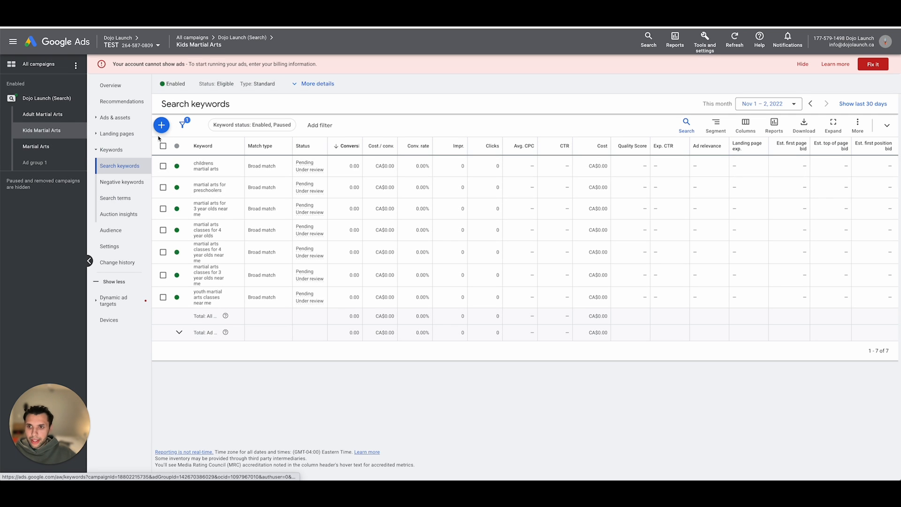
pyautogui.click(161, 126)
pyautogui.click(273, 199)
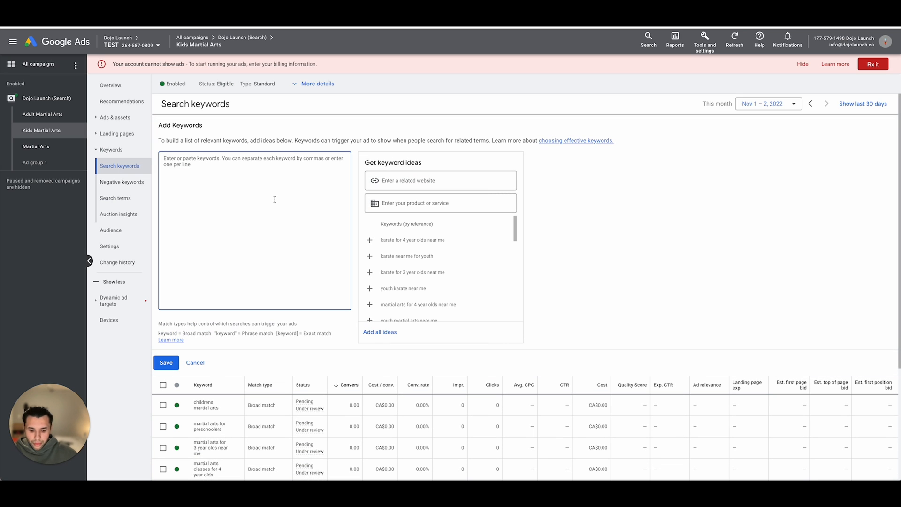
pyautogui.write('KIDS')
pyautogui.press('BackSpace')
pyautogui.press('BackSpace')
pyautogui.press('BackSpace')
pyautogui.press('BackSpace')
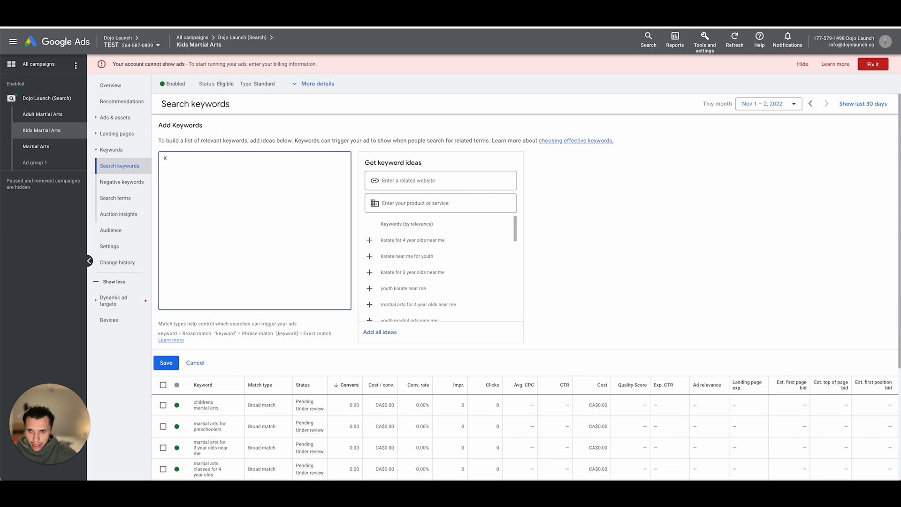
# - Enter "kids martial arts" and "kids martial arts near me" as new keywords on separate lines
pyautogui.write('kids martial arts')
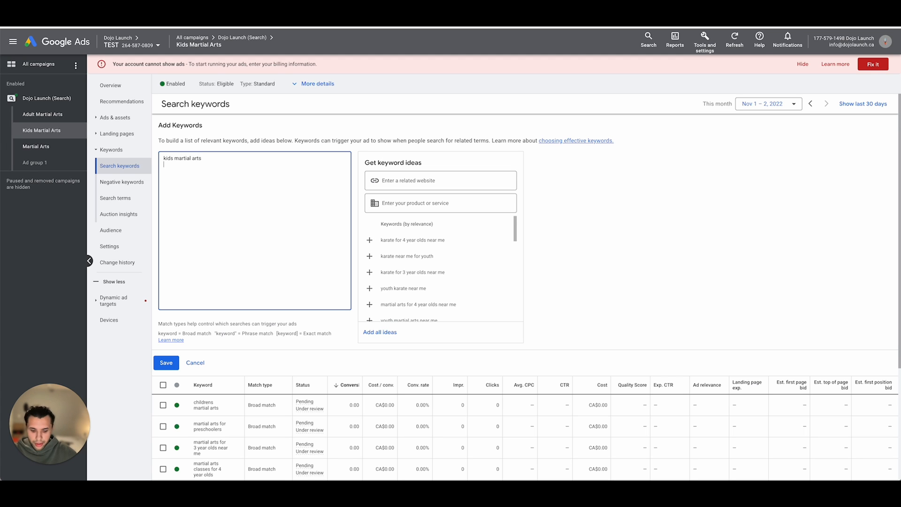
pyautogui.press('Return')
pyautogui.write('kid')
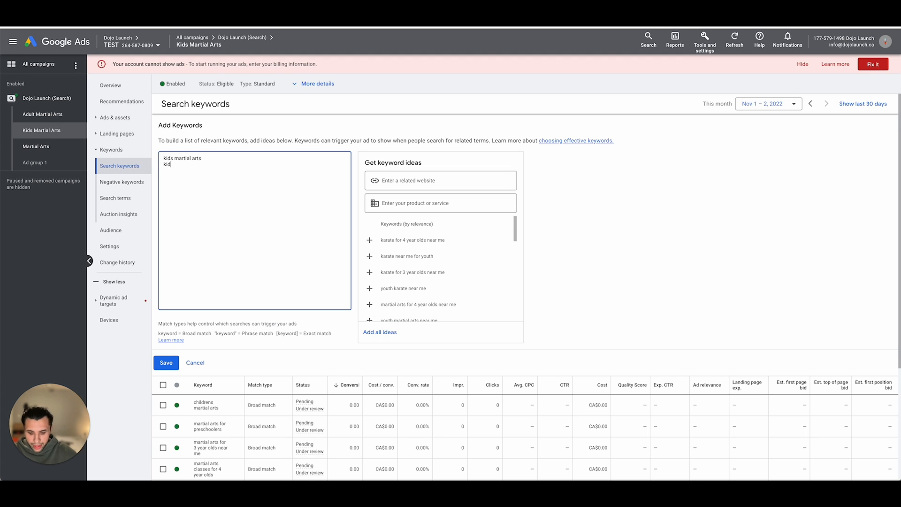
pyautogui.write('s martial arts')
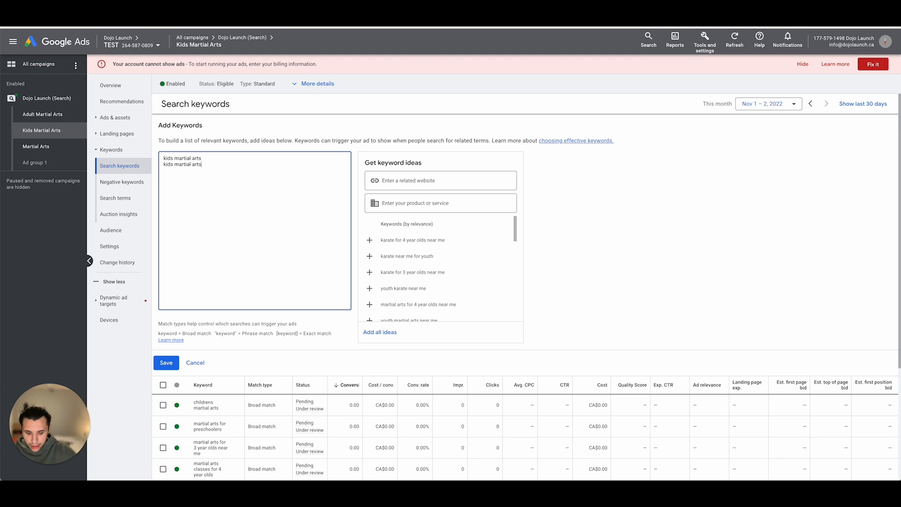
pyautogui.write(' near me')
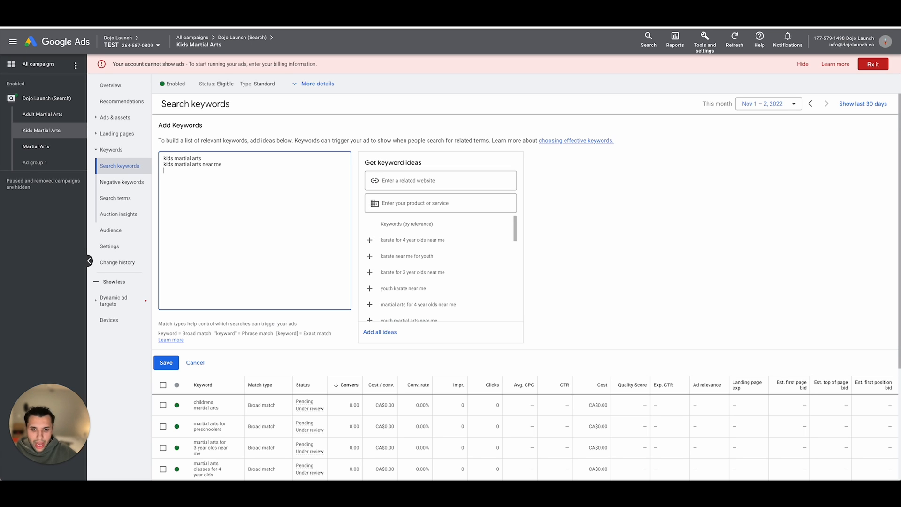
# - Append "youth martial arts" and "toronto kids martial arts" to the list of new keywords, one per line
pyautogui.press('Return')
pyautogui.write('yo')
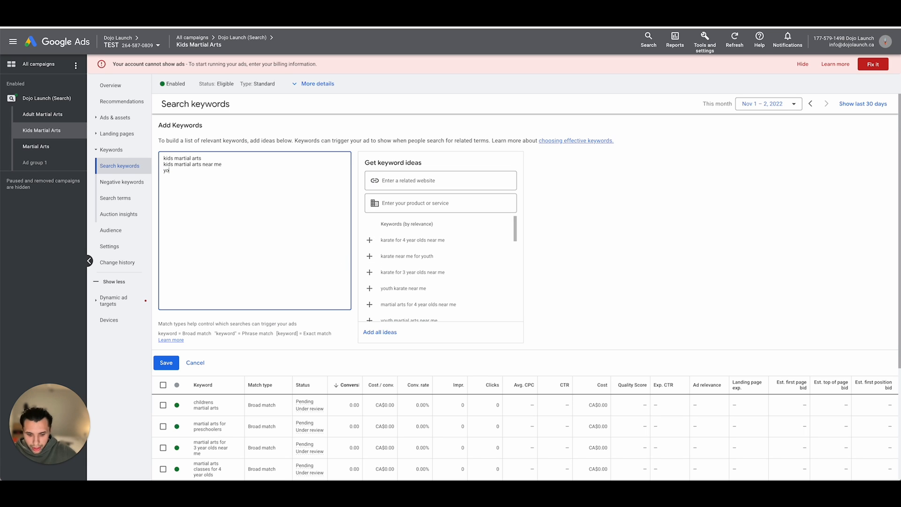
pyautogui.write('uth ma')
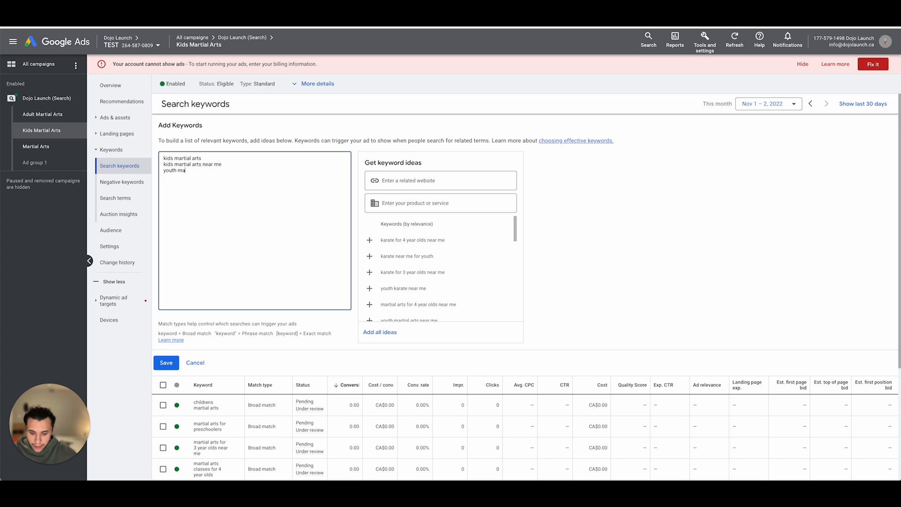
pyautogui.write('rtial arts')
pyautogui.press('Return')
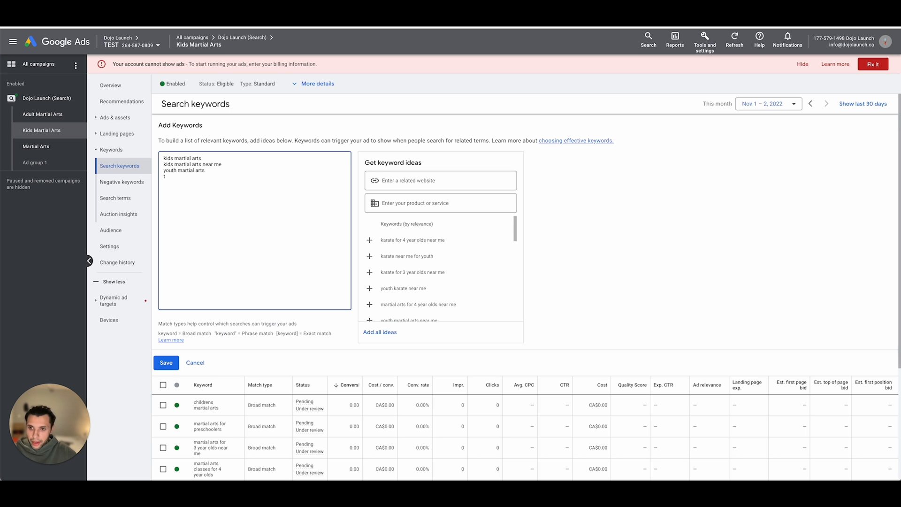
pyautogui.write('oronto kids')
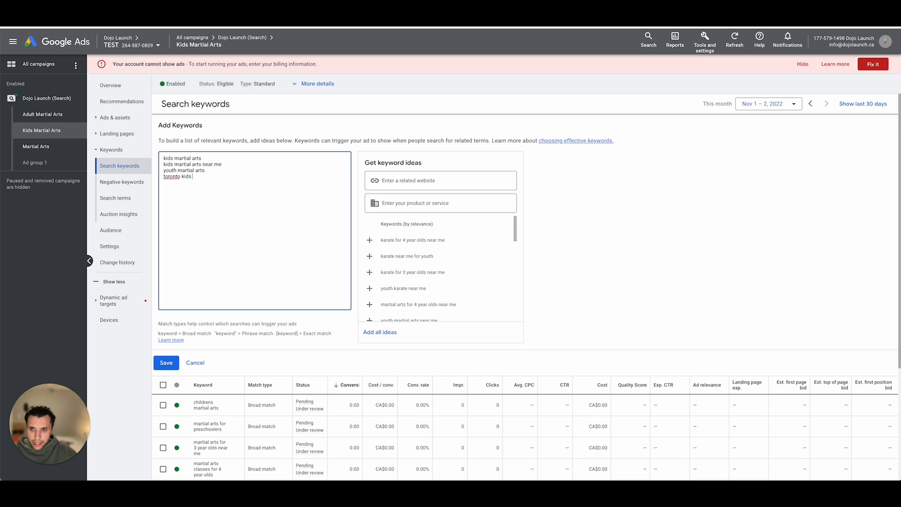
pyautogui.write(' martial arts')
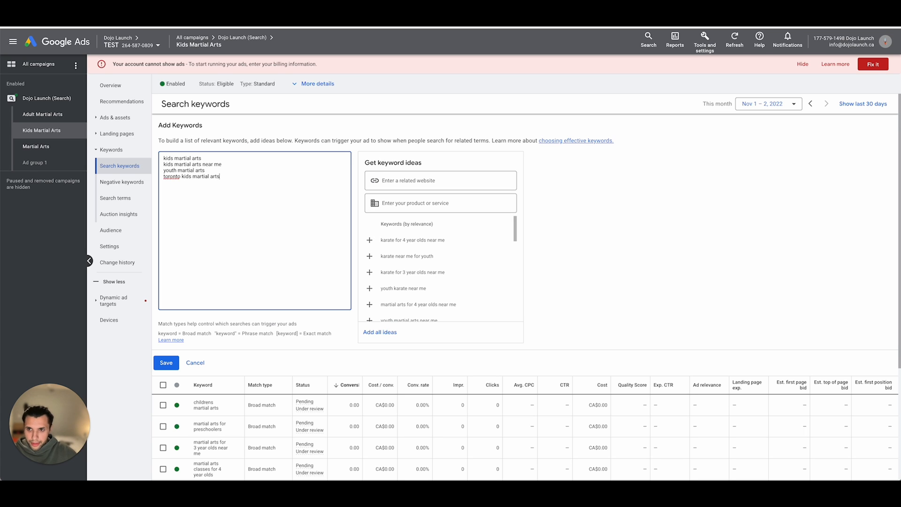
# - Append "north york kids martial arts" to the list and save the new keywords to the Kids Martial Arts ad group
pyautogui.press('Return')
pyautogui.write('north')
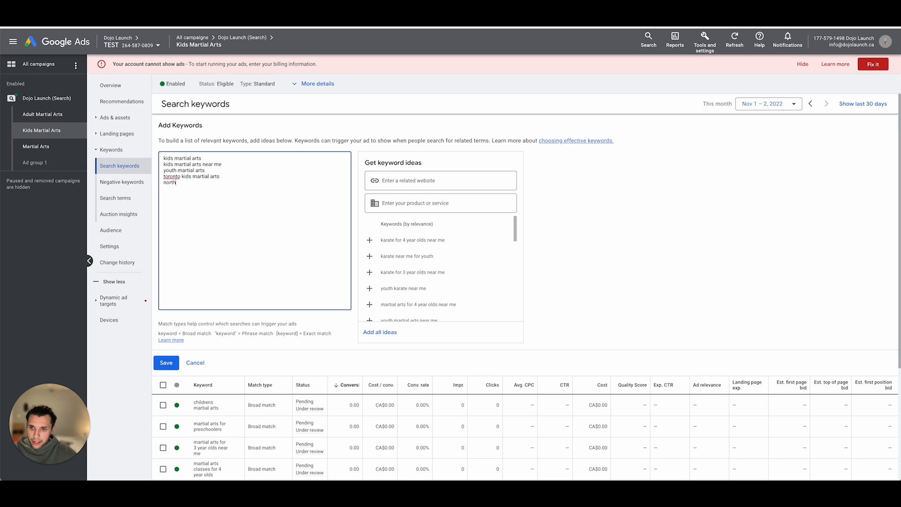
pyautogui.write(' york ')
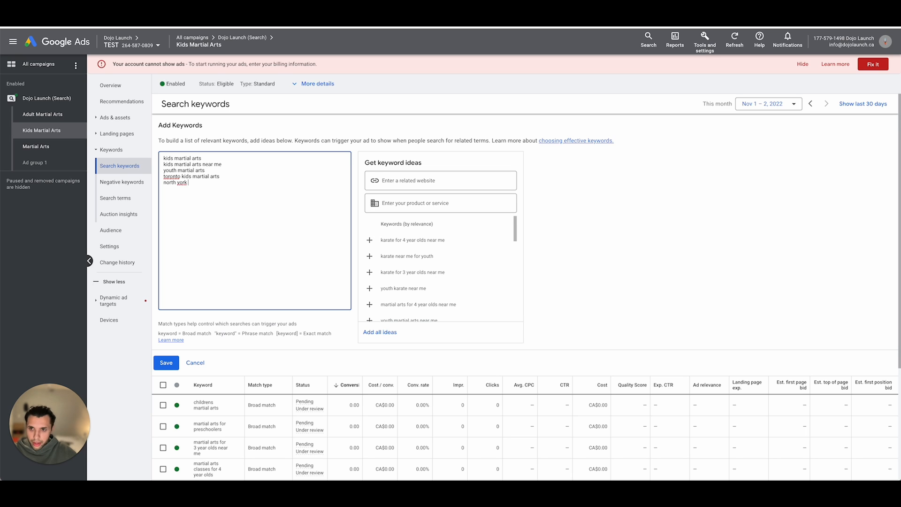
pyautogui.write('kids martial arts')
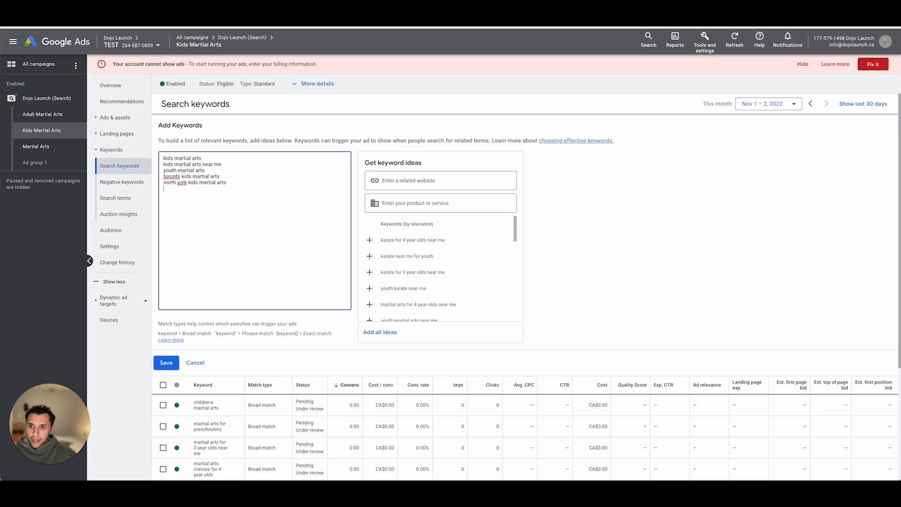
pyautogui.doubleClick(171, 177)
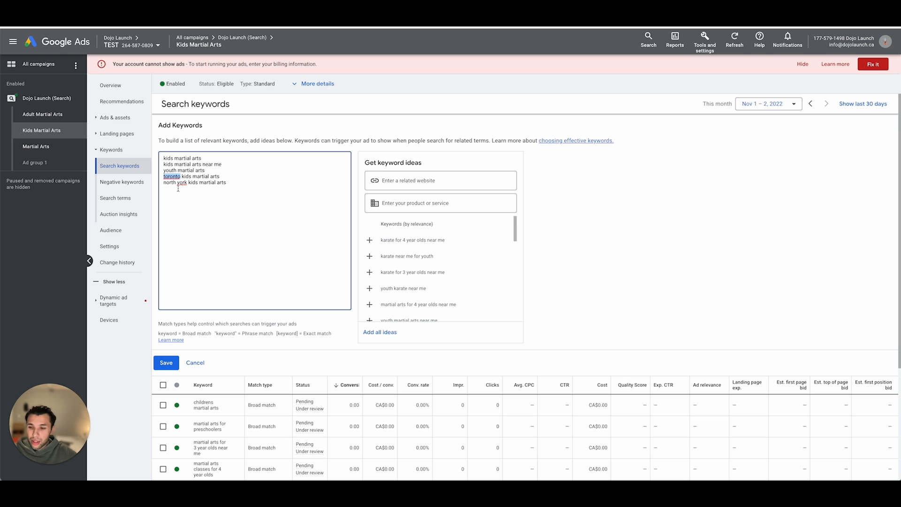
pyautogui.click(160, 361)
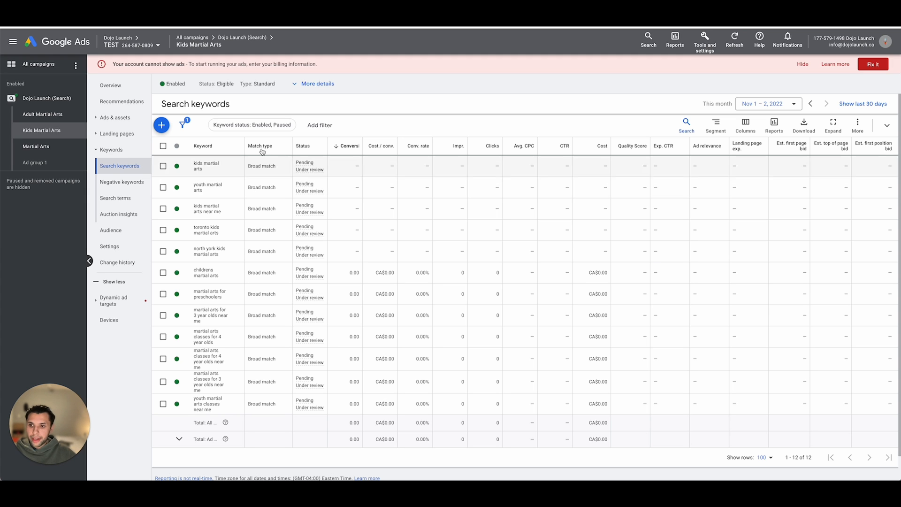
# - Start a new responsive search ad in the Kids Martial Arts ad group
pyautogui.click(161, 125)
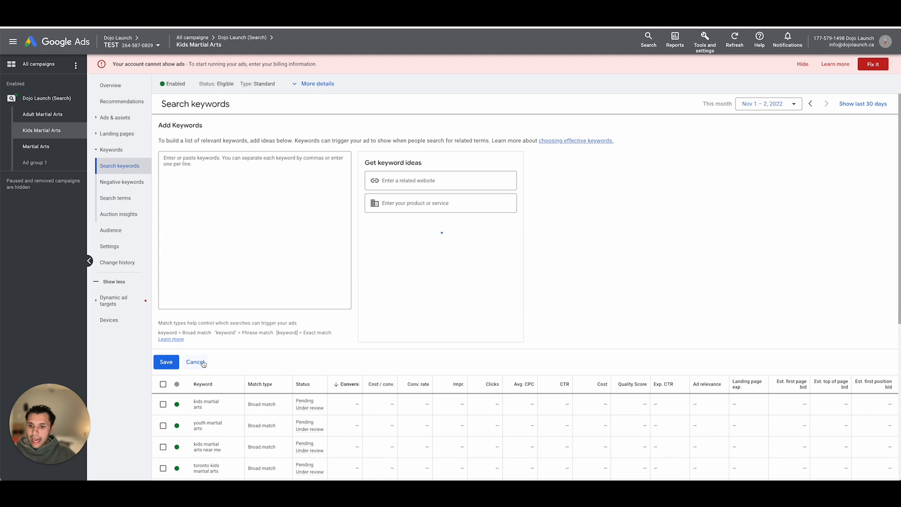
pyautogui.click(195, 362)
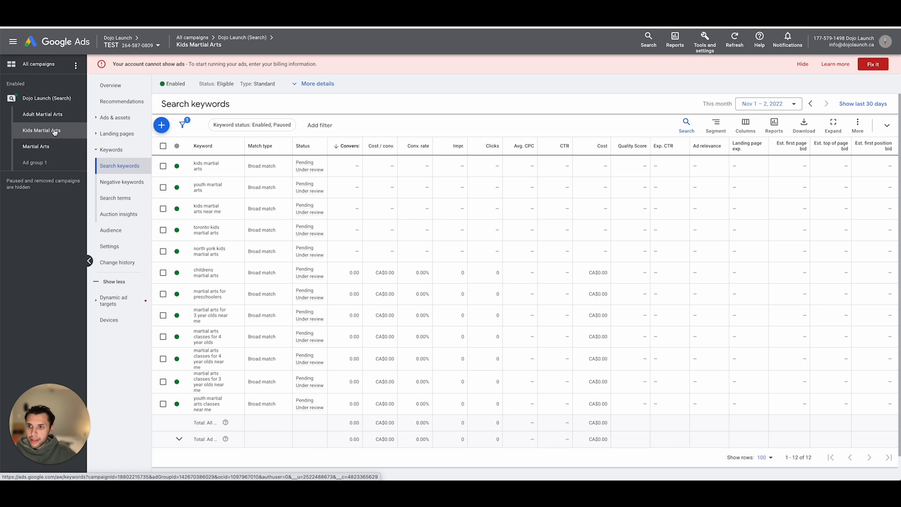
pyautogui.click(136, 118)
pyautogui.click(144, 134)
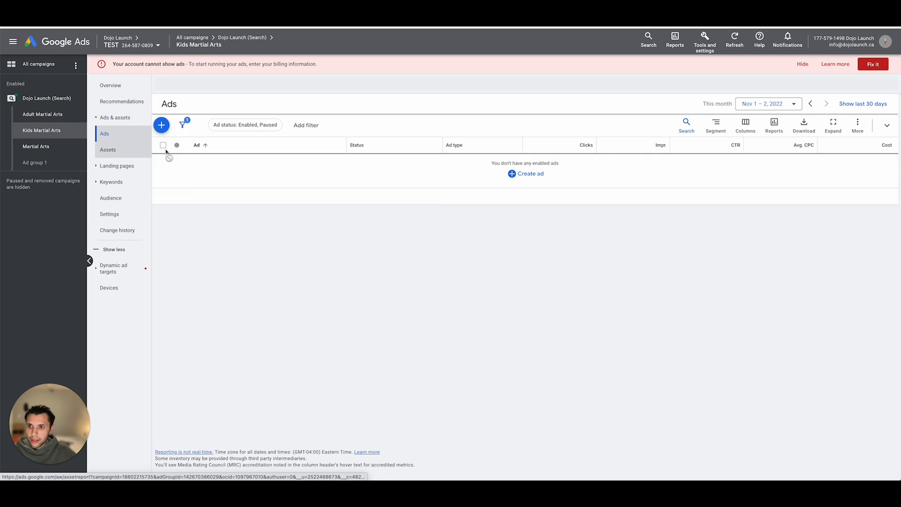
pyautogui.click(161, 124)
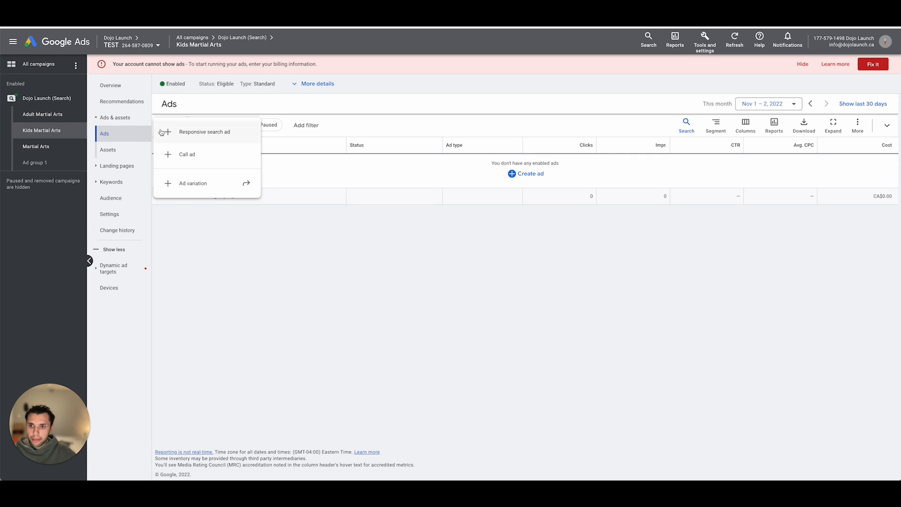
pyautogui.click(203, 135)
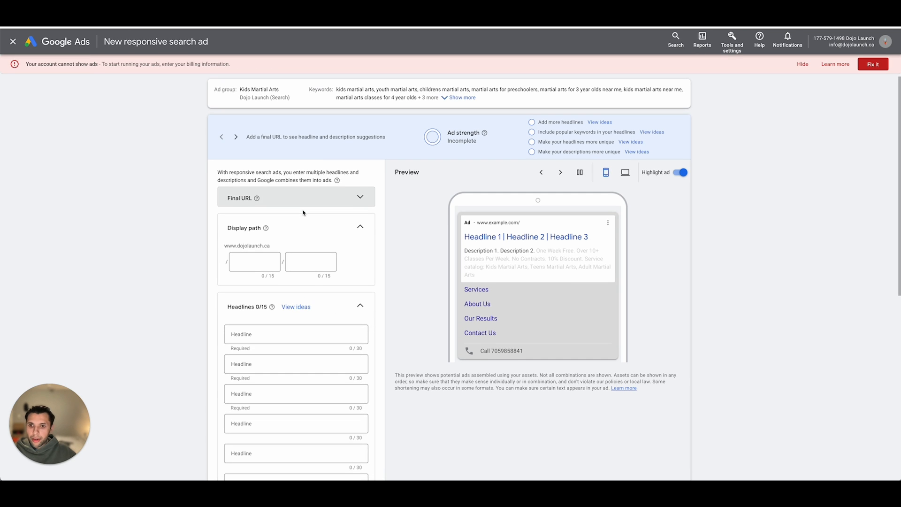
pyautogui.click(301, 196)
pyautogui.write('https://www.dojolaunch.ca/contact-us')
pyautogui.scroll(-1, 284, 227)
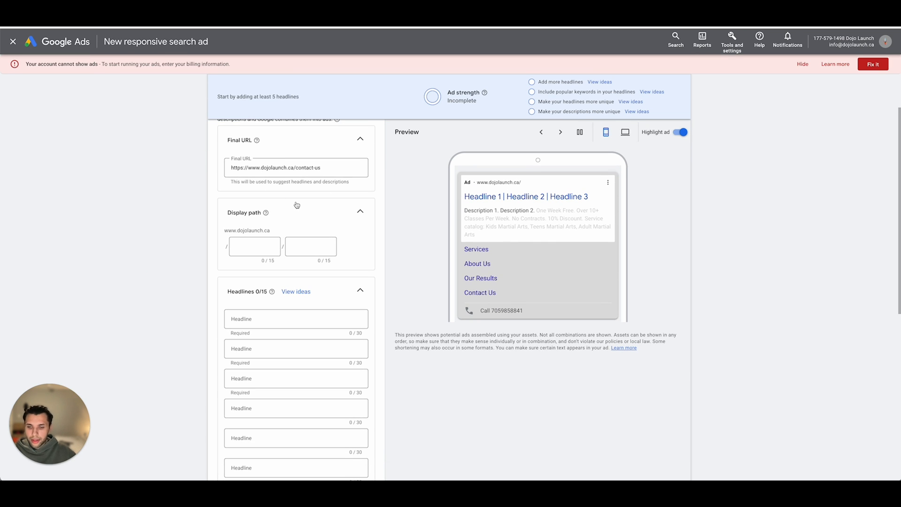
# - Set the two display path parts of the ad to "Kids" and "Martial-Arts"
pyautogui.scroll(-1, 251, 195)
pyautogui.click(252, 194)
pyautogui.scroll(2, 295, 181)
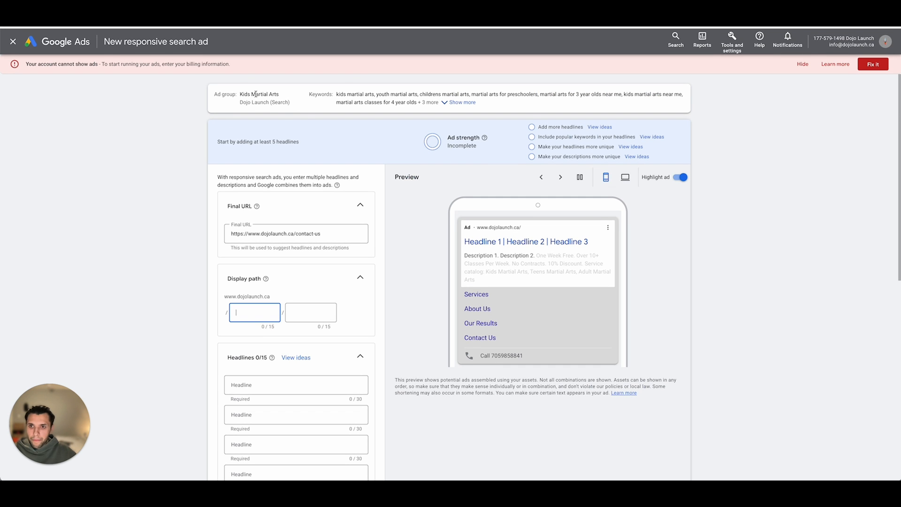
pyautogui.scroll(-1, 292, 175)
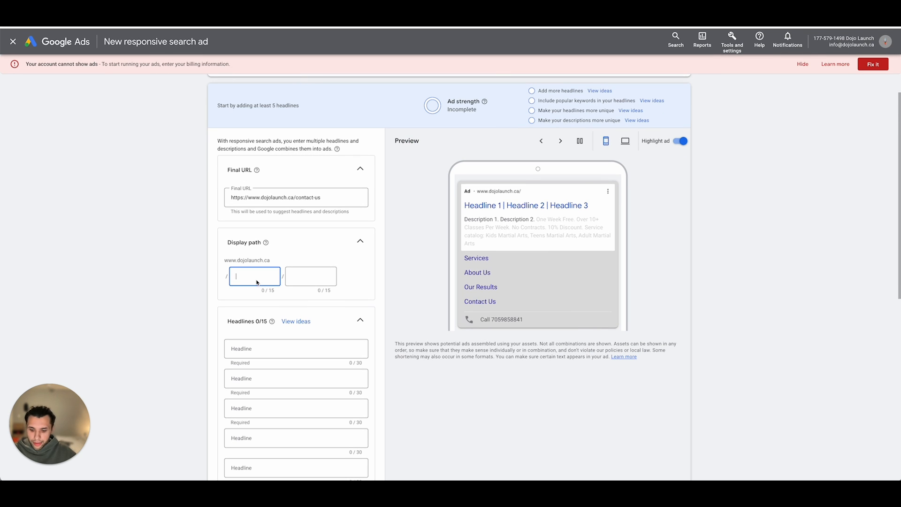
pyautogui.write('Kids')
pyautogui.click(303, 283)
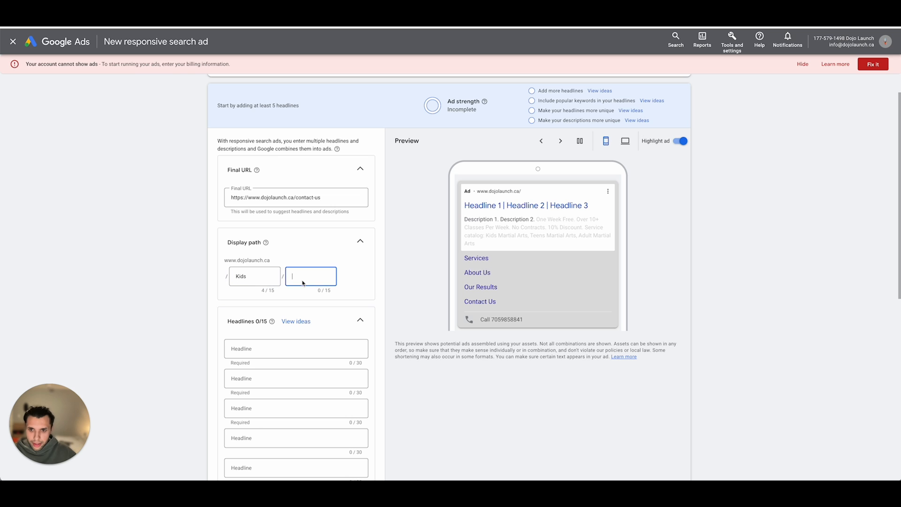
pyautogui.write('Martial ')
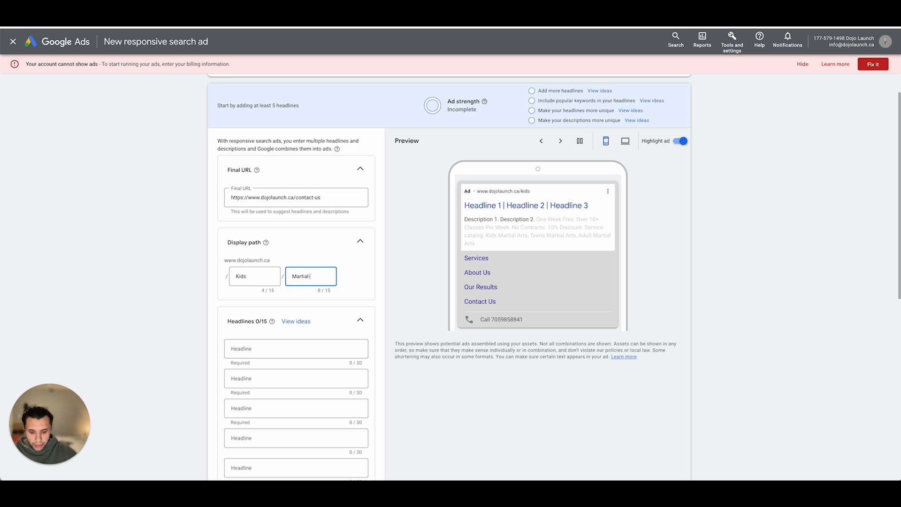
pyautogui.write('Arts')
pyautogui.scroll(-3, 300, 286)
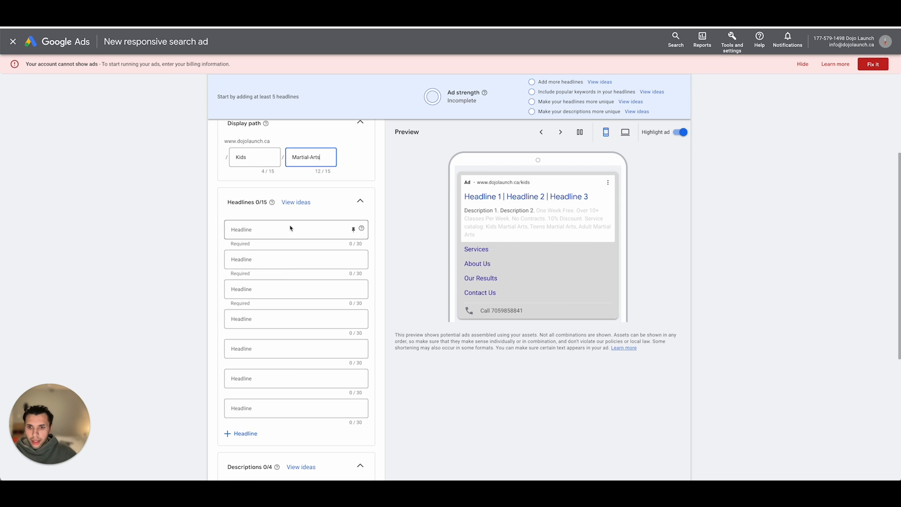
pyautogui.click(300, 229)
pyautogui.write('Kids ')
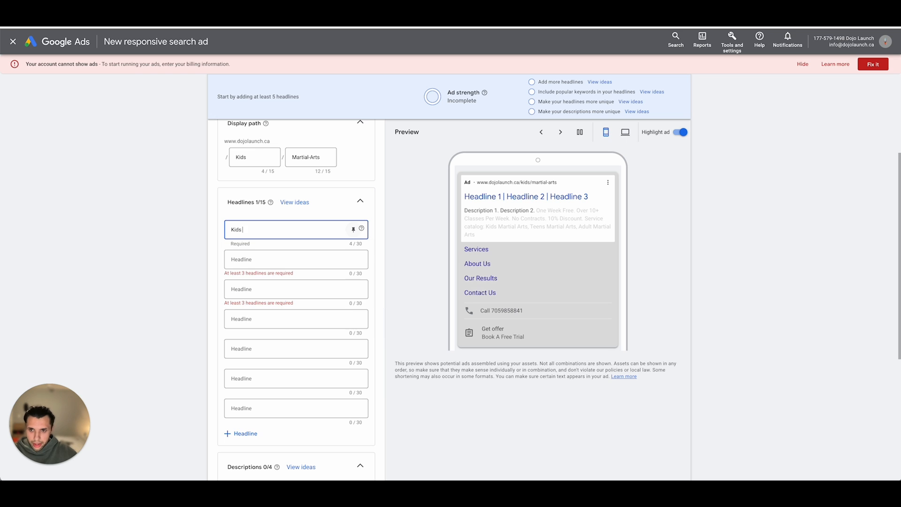
pyautogui.write('Martial Arts')
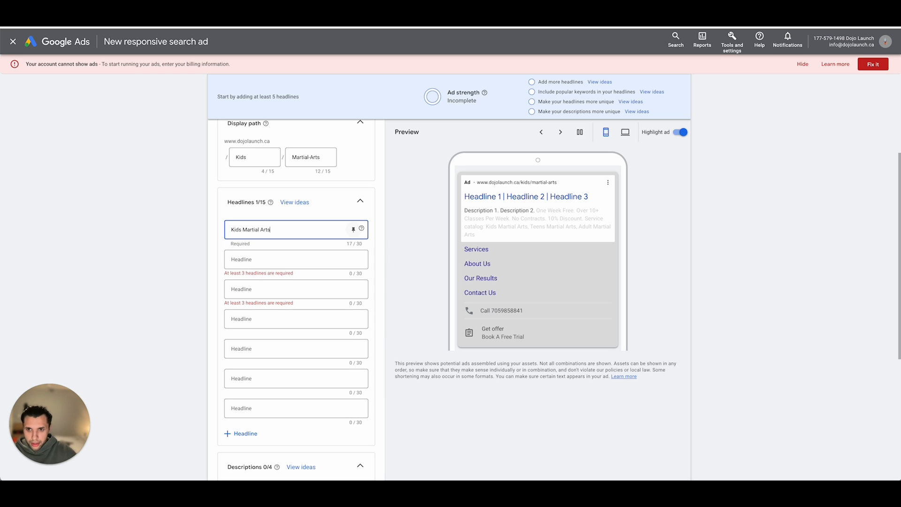
pyautogui.tripleClick(308, 230)
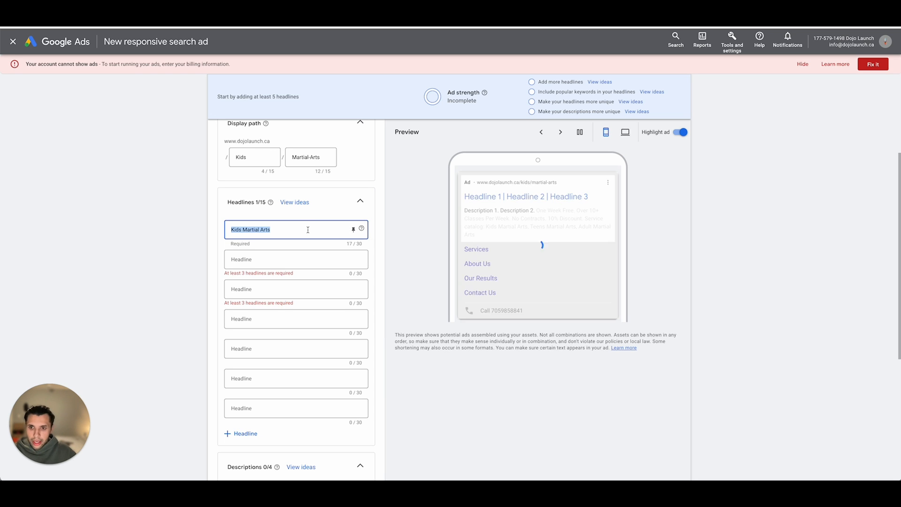
pyautogui.press('BackSpace')
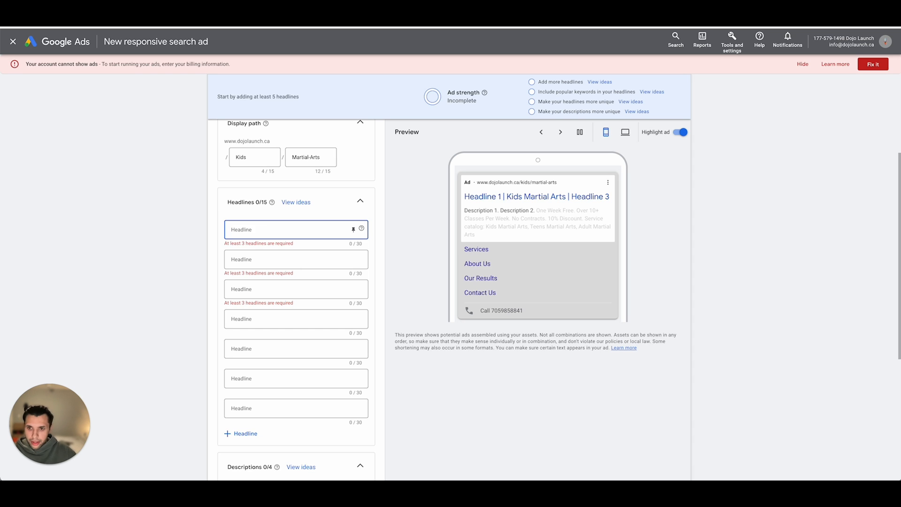
pyautogui.write('{')
pyautogui.press('BackSpace')
pyautogui.write('[')
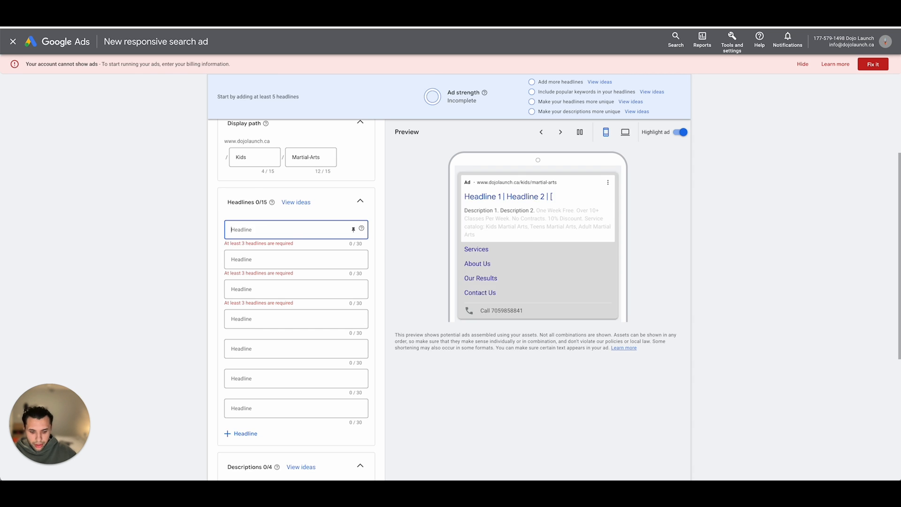
pyautogui.press('BackSpace')
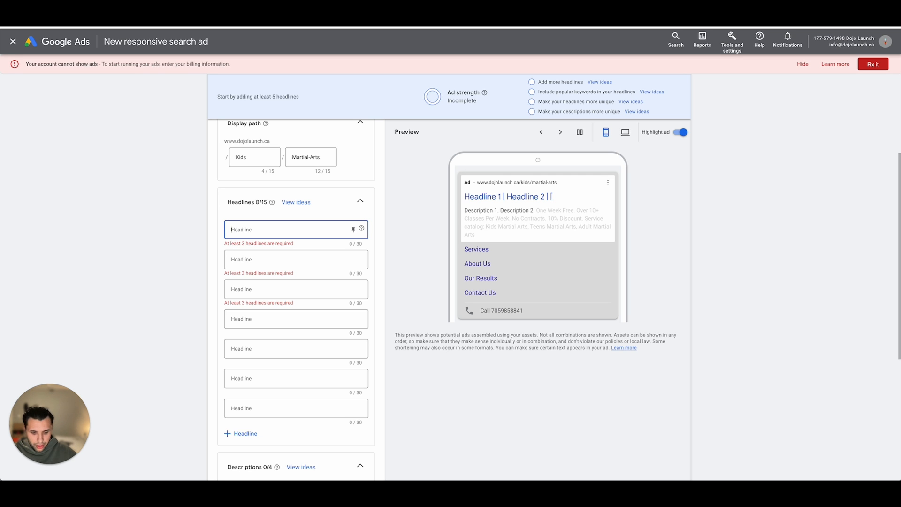
# - Use keyword insertion for the first headline, with "Kids Martial Arts" as the default text
pyautogui.write('{')
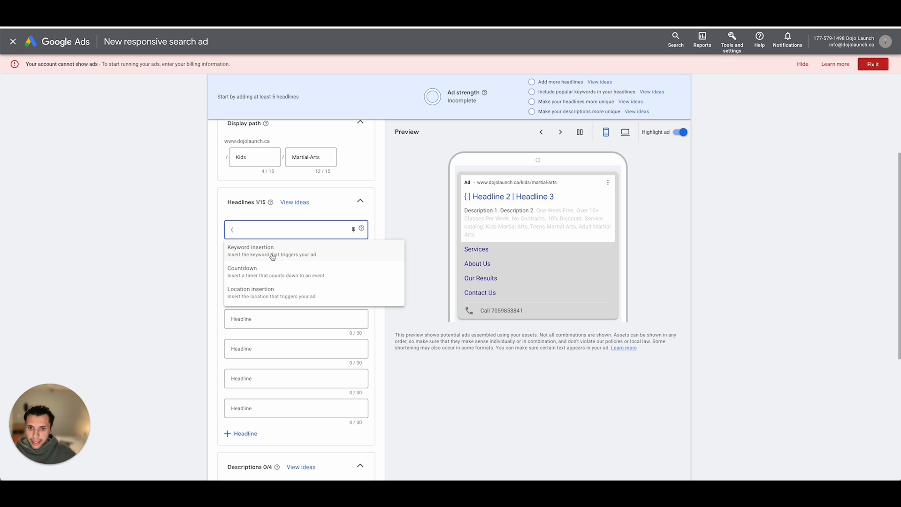
pyautogui.click(270, 256)
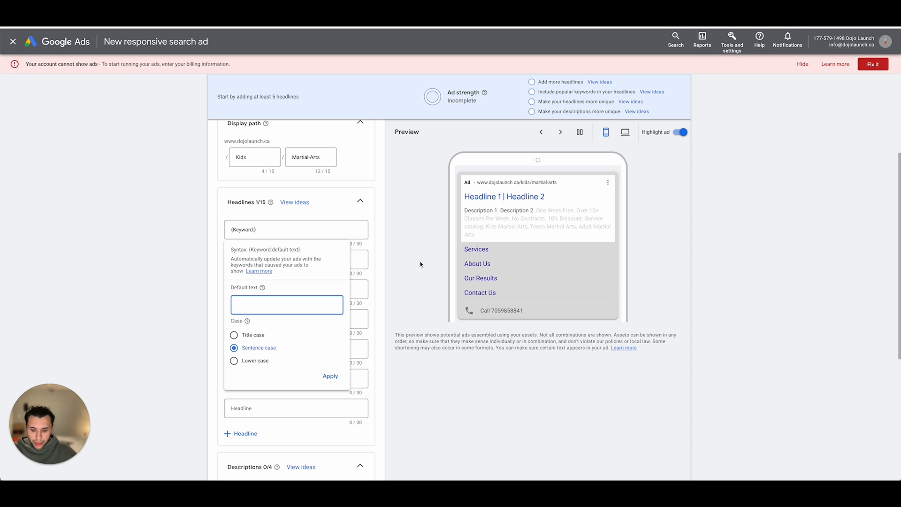
pyautogui.write('Kids Ma')
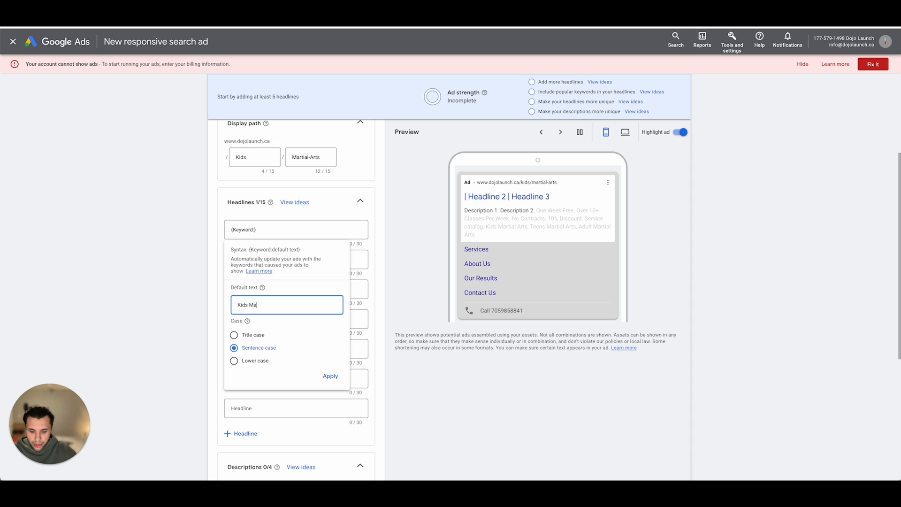
pyautogui.write('rtial Arts')
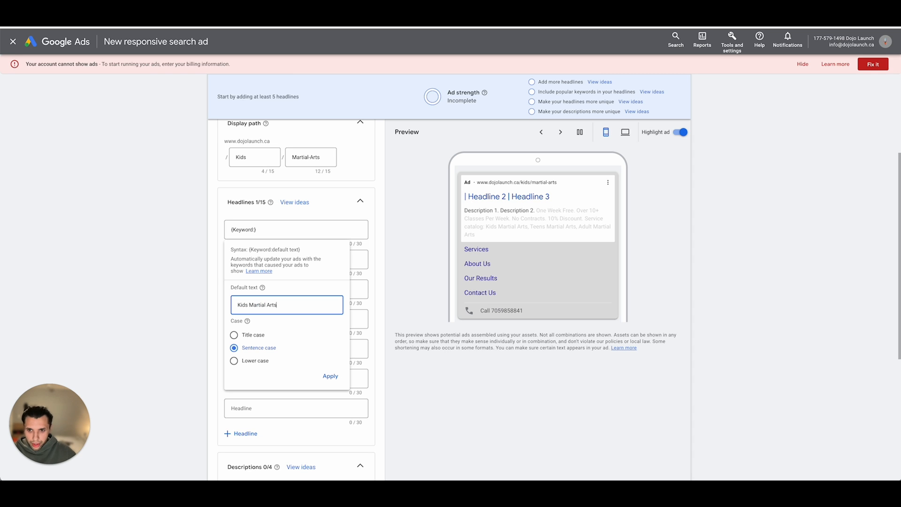
pyautogui.click(334, 376)
# - Enter "One Week Free" as the second headline of the ad
pyautogui.click(324, 266)
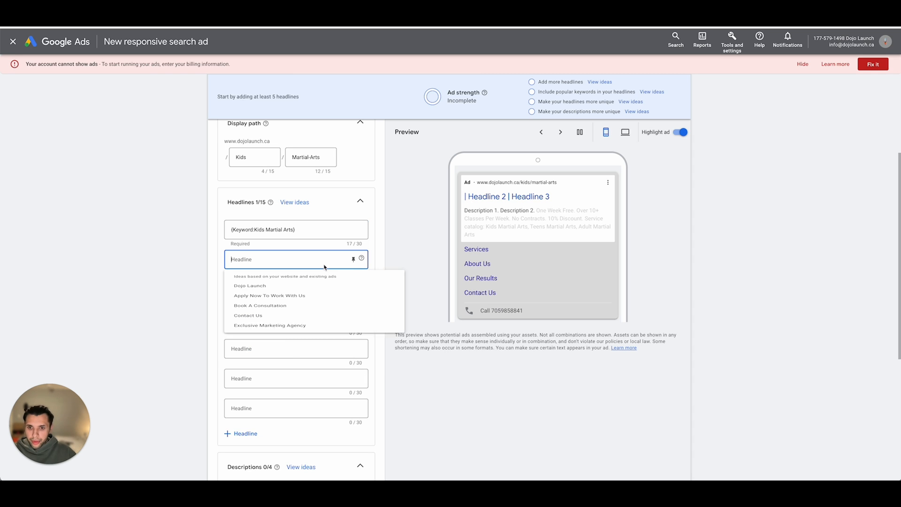
pyautogui.click(167, 276)
pyautogui.click(253, 263)
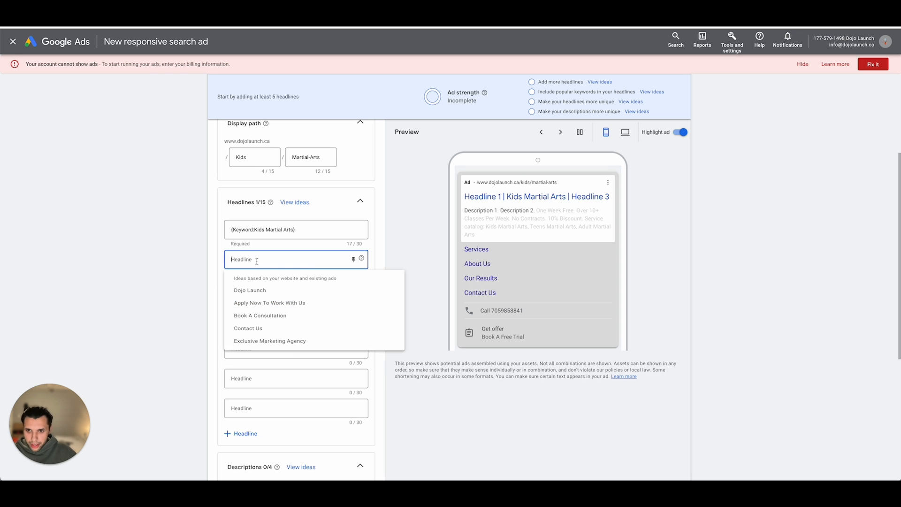
pyautogui.write('One Week Free')
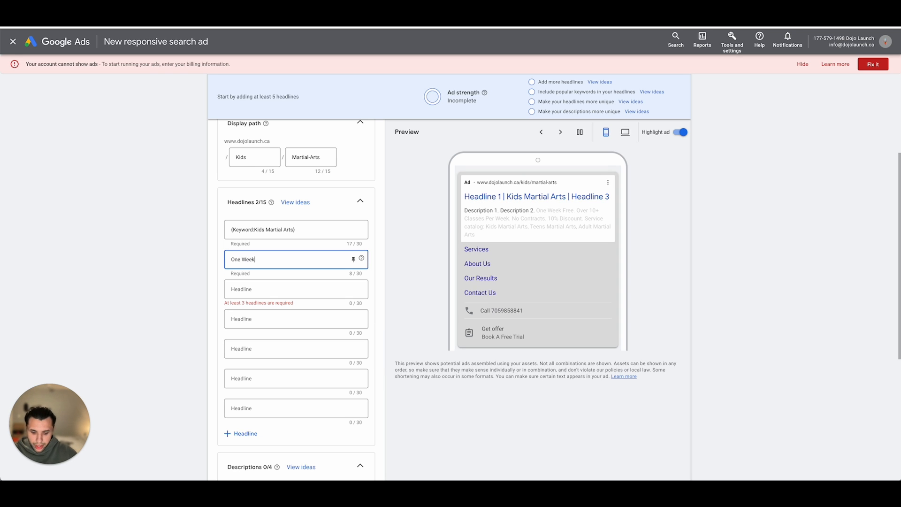
# - Enter "Toronto Martial Arts School" as the third headline of the ad
pyautogui.click(252, 293)
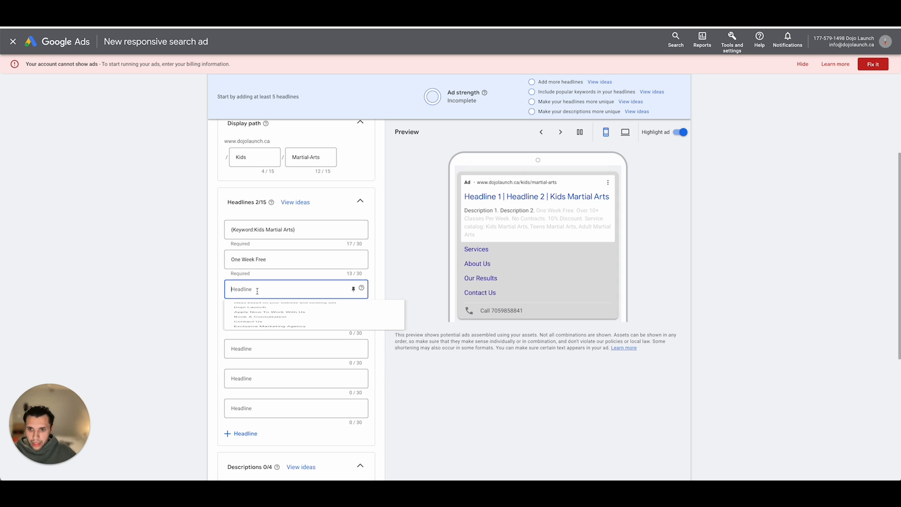
pyautogui.write('Toronto')
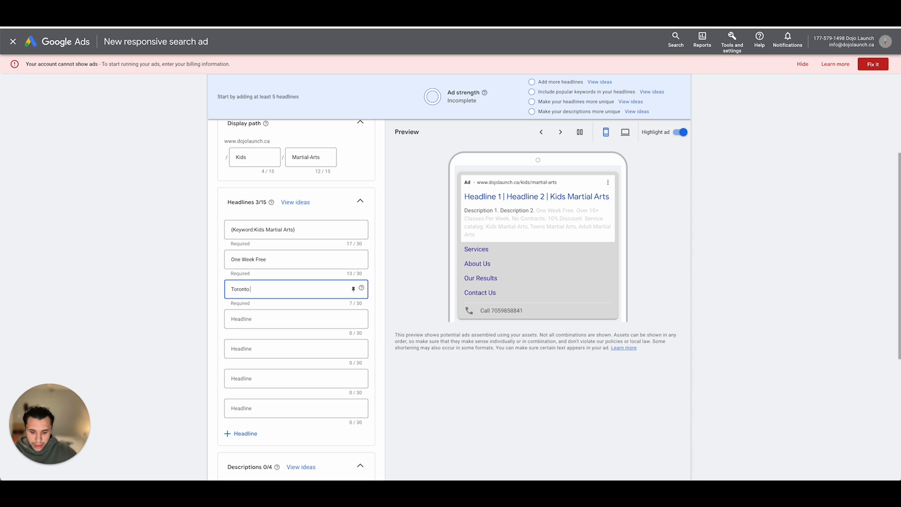
pyautogui.write(' Martial')
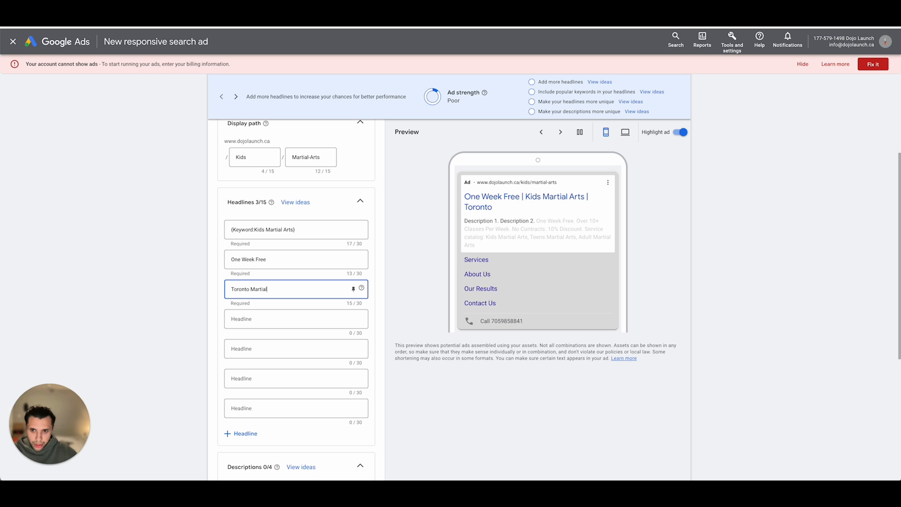
pyautogui.write(' Arts School')
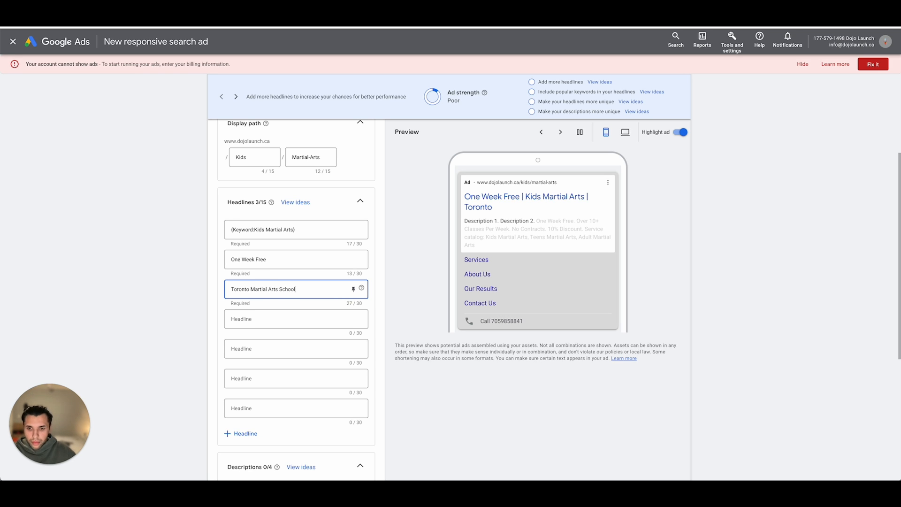
pyautogui.scroll(1, 233, 342)
# - Enter "Dojo Launch" as the fourth headline of the ad
pyautogui.click(244, 337)
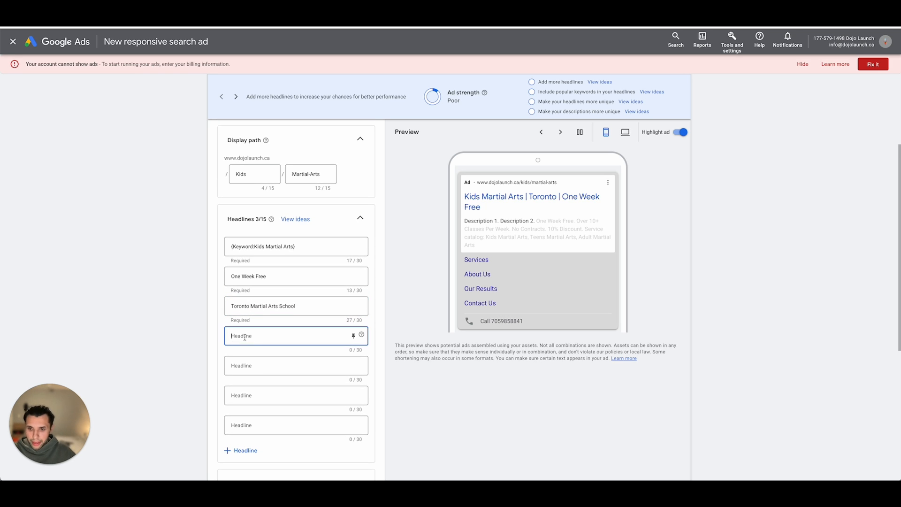
pyautogui.write('Dojo Launch')
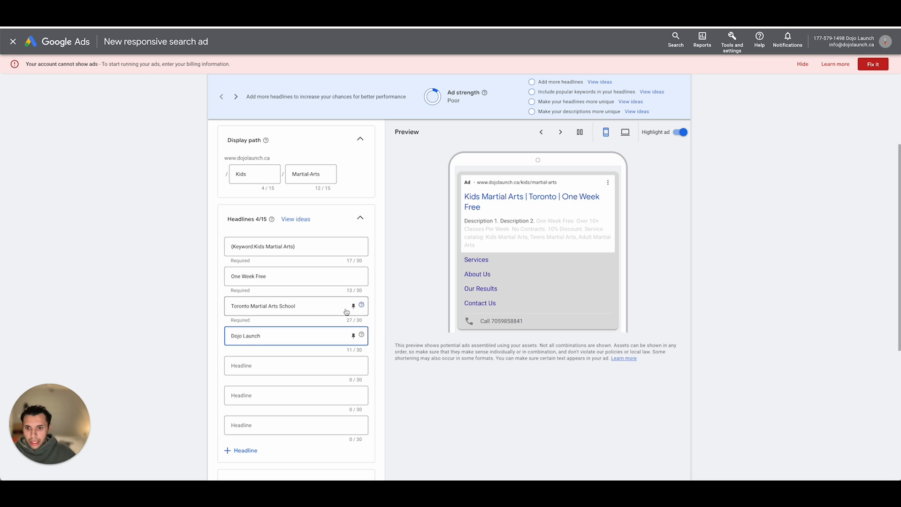
pyautogui.click(184, 283)
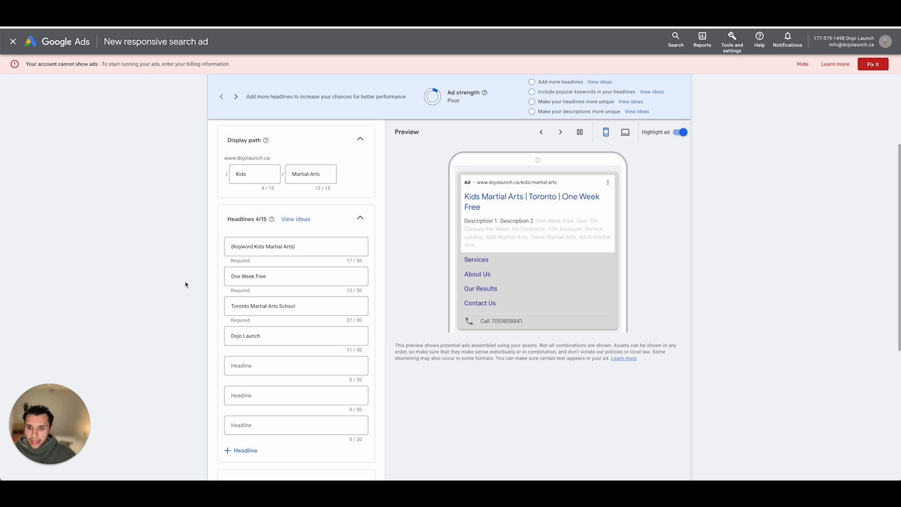
# - Add three more empty headline fields to the ad
pyautogui.scroll(-3, 305, 267)
pyautogui.click(235, 342)
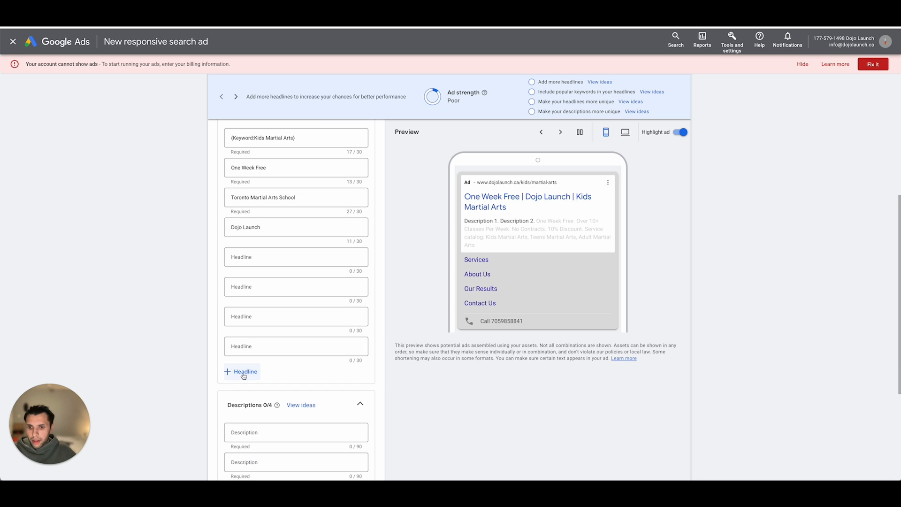
pyautogui.click(237, 371)
pyautogui.click(244, 401)
# - Enter "Learn Focus & Respect" as the fifth headline of the ad
pyautogui.click(260, 256)
pyautogui.scroll(2, 260, 256)
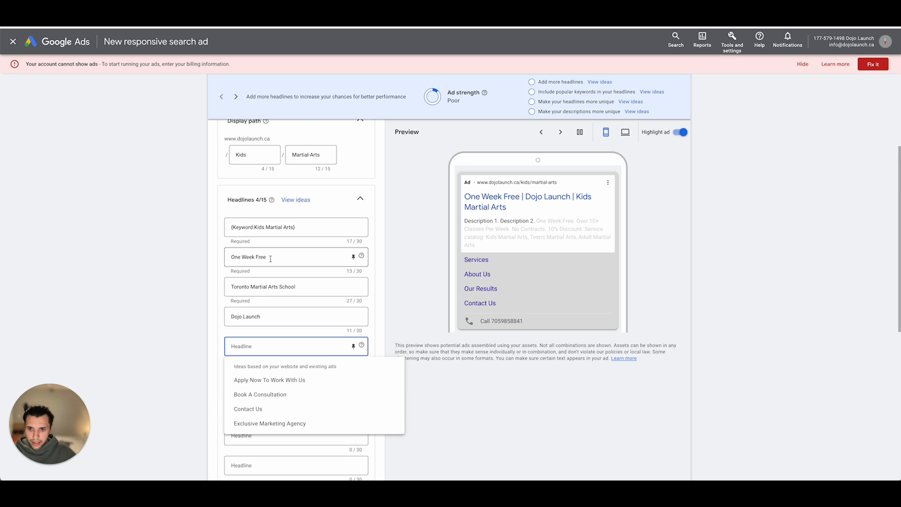
pyautogui.scroll(-1, 226, 277)
pyautogui.write('Learn F')
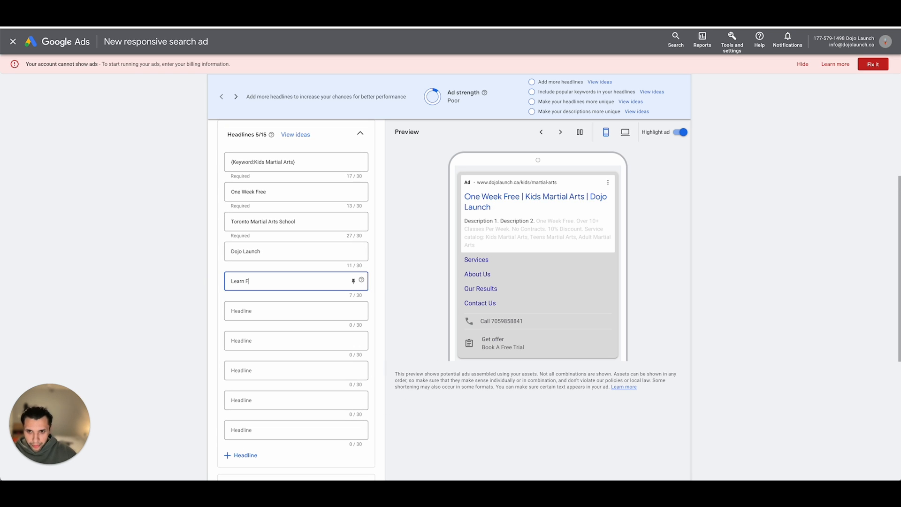
pyautogui.write('ocus & Re')
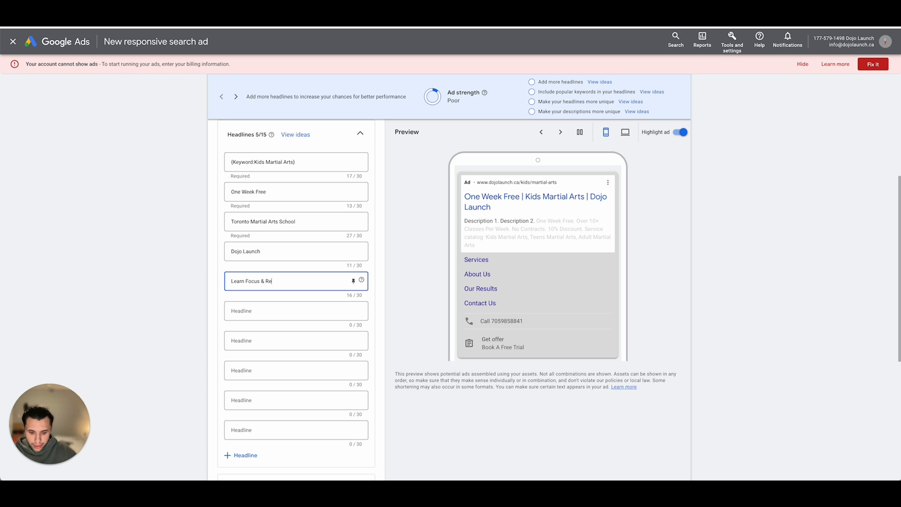
pyautogui.write('spect')
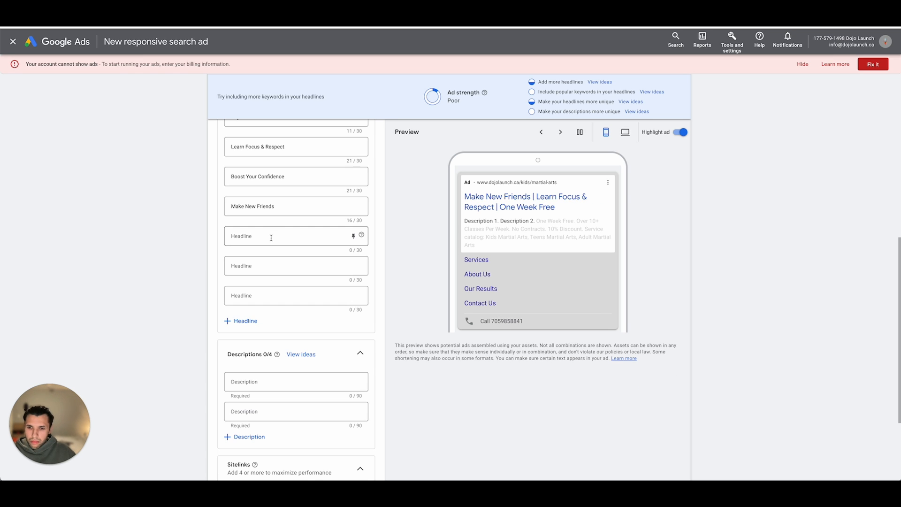
# - Enter "Learn Self Defence" as the eighth headline of the ad
pyautogui.click(272, 235)
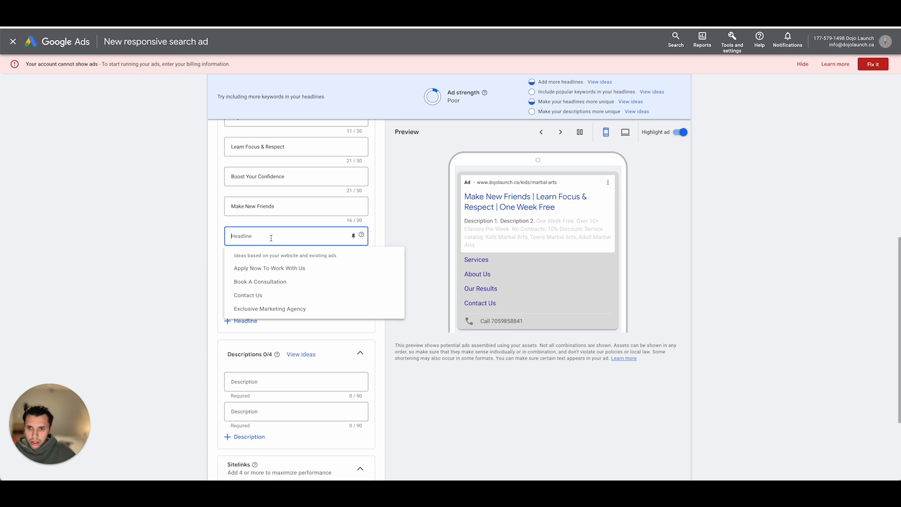
pyautogui.scroll(1, 272, 235)
pyautogui.write('Learn S')
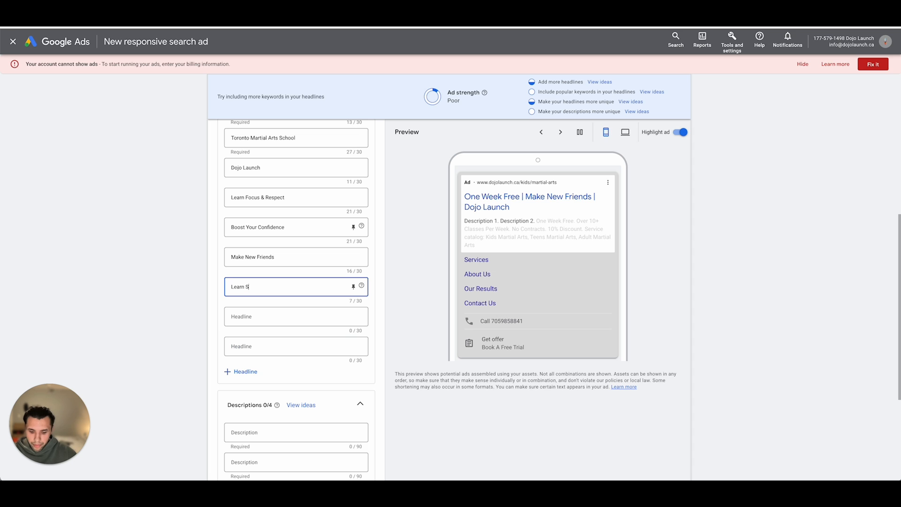
pyautogui.write('elf Defens')
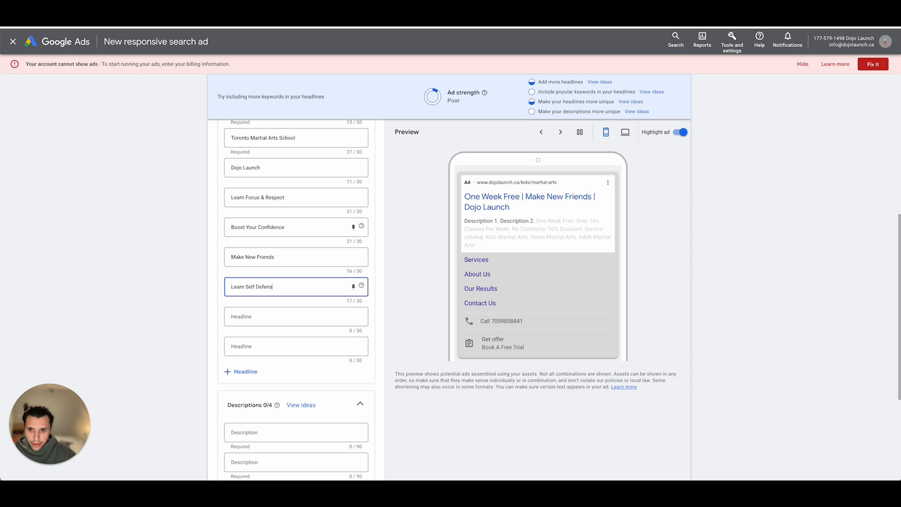
pyautogui.press('BackSpace')
pyautogui.write('ce')
# - Enter "Burn Off Extra Energy" as the ninth headline of the ad
pyautogui.click(259, 321)
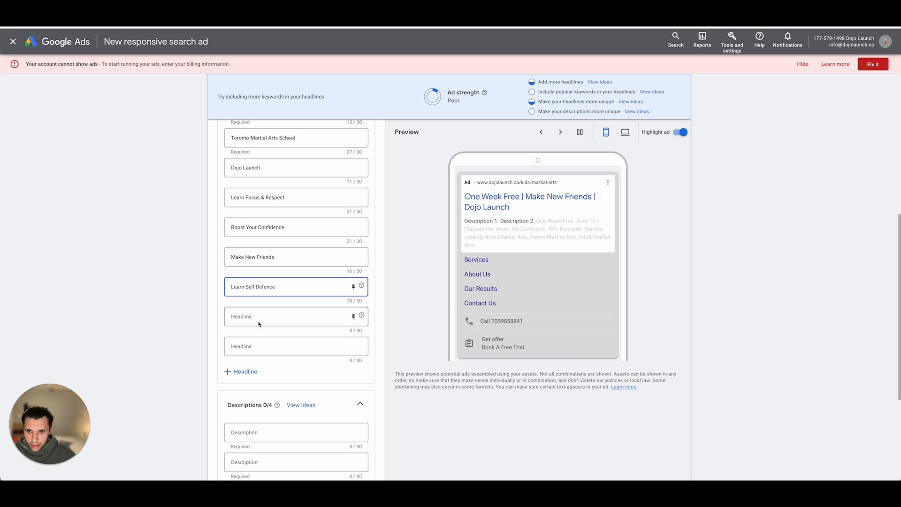
pyautogui.write('Burn')
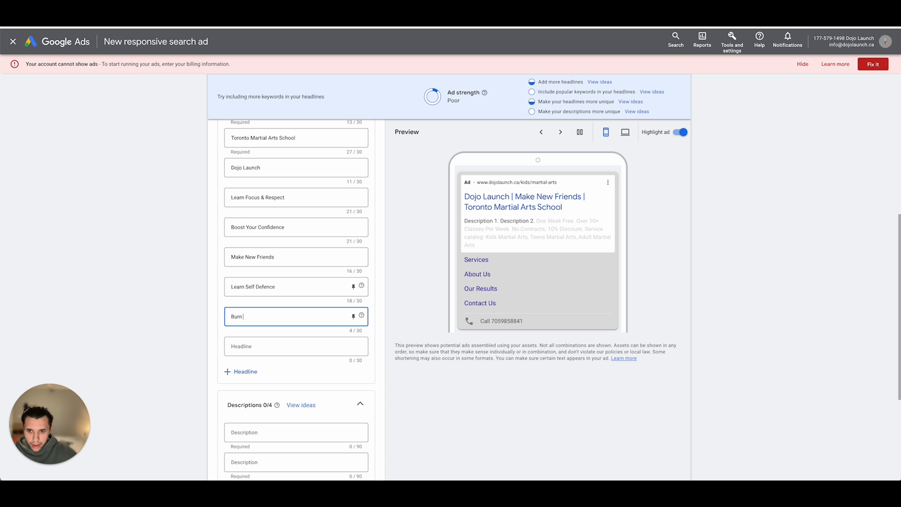
pyautogui.write(' Off Extra')
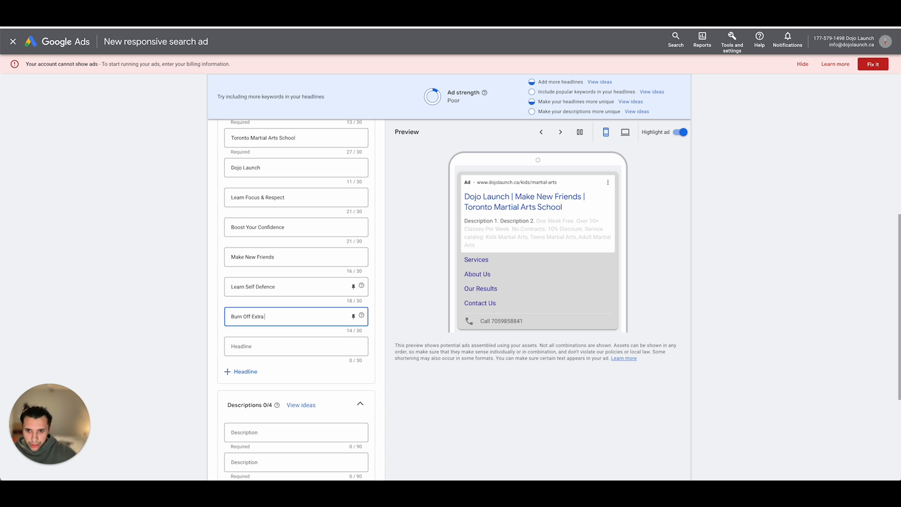
pyautogui.write(' Energy')
# - Enter "Lot's Of Fitness & Fun" as the tenth headline of the ad
pyautogui.click(281, 346)
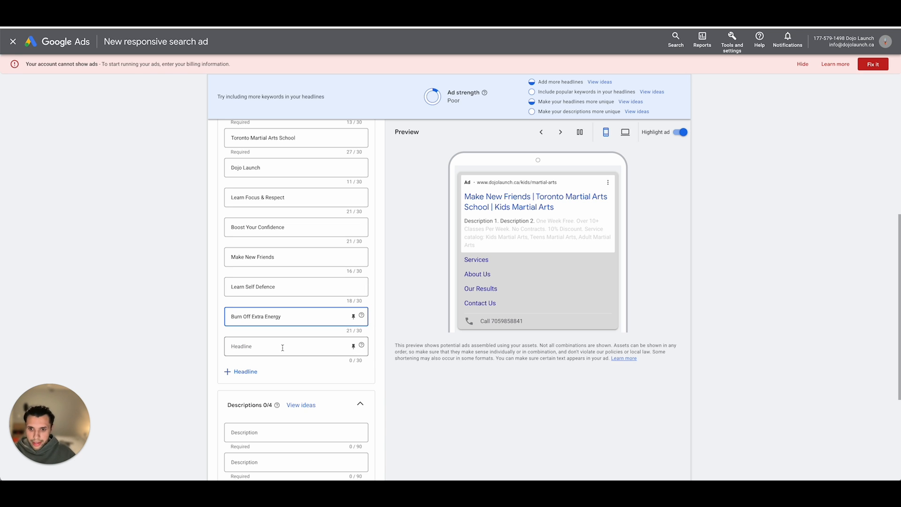
pyautogui.write("Lot's O")
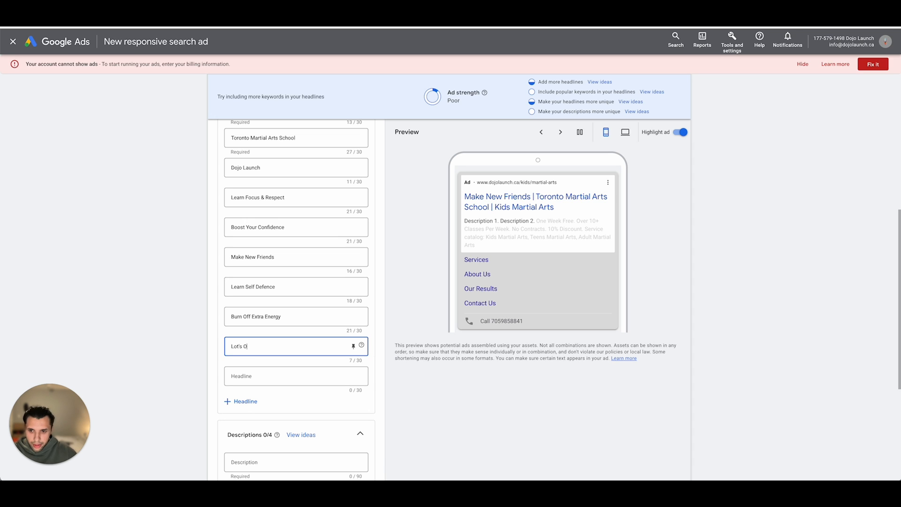
pyautogui.write('f Fitness ')
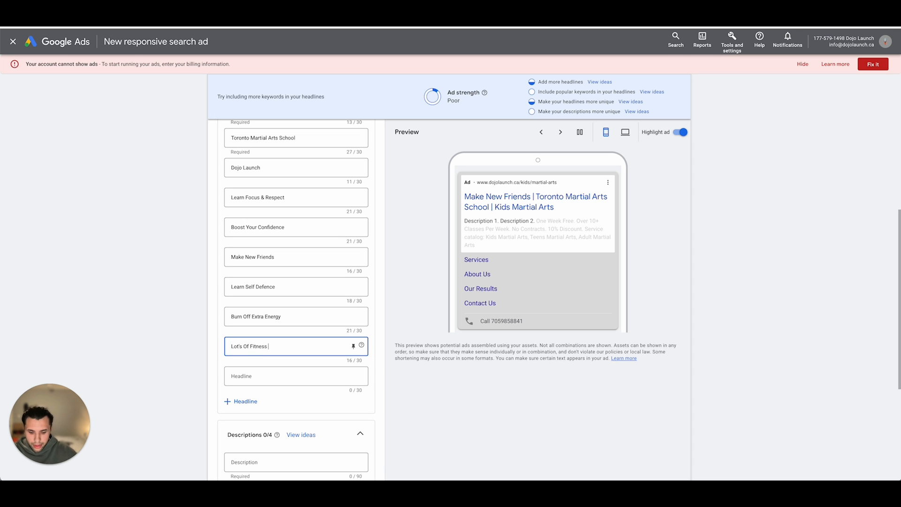
pyautogui.write('& Fun')
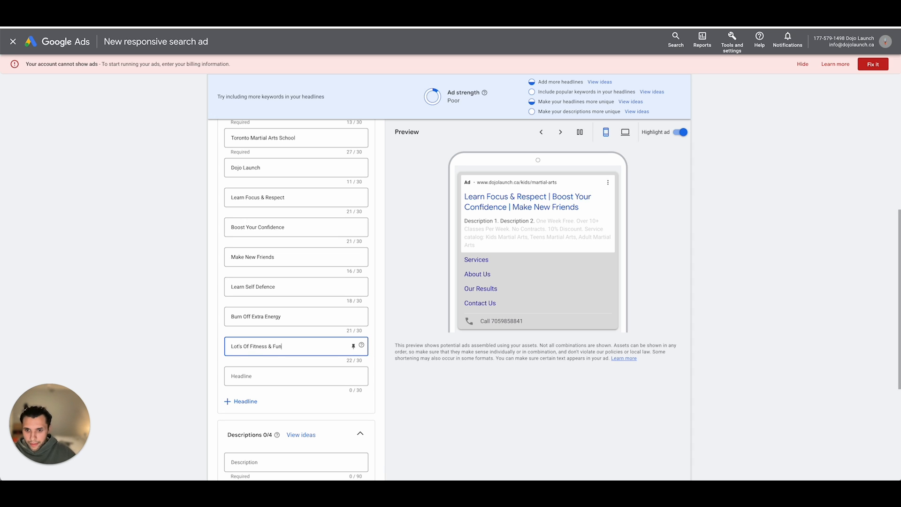
# - Enter "Join A Welcoming Community" as the eleventh headline of the ad
pyautogui.click(279, 376)
pyautogui.write('Join')
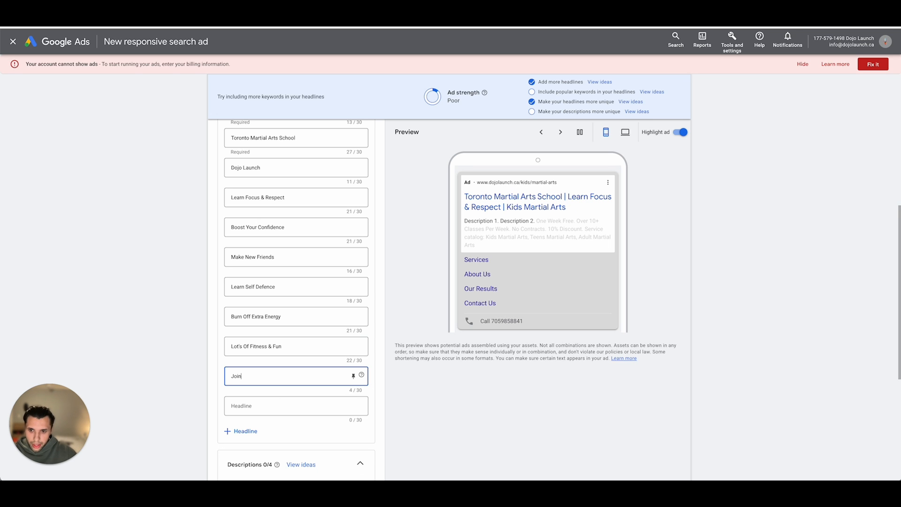
pyautogui.write(' A')
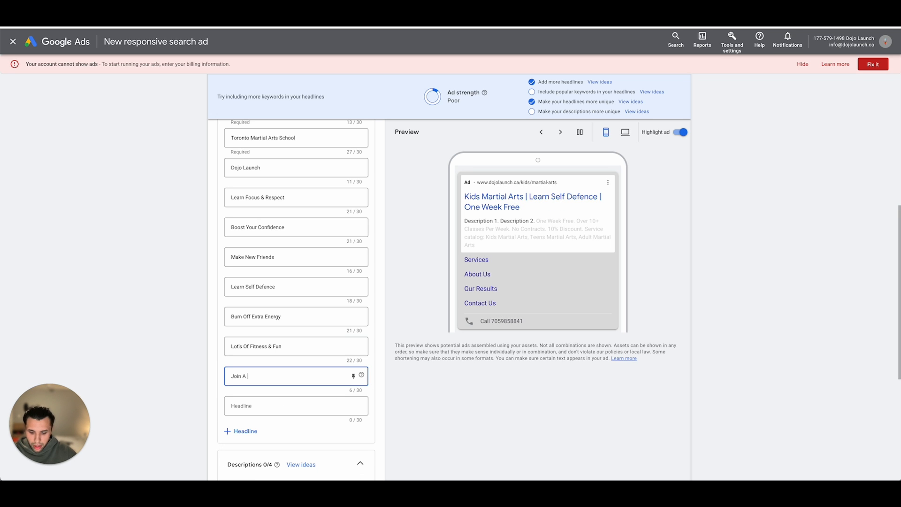
pyautogui.write(' Welcoming Community')
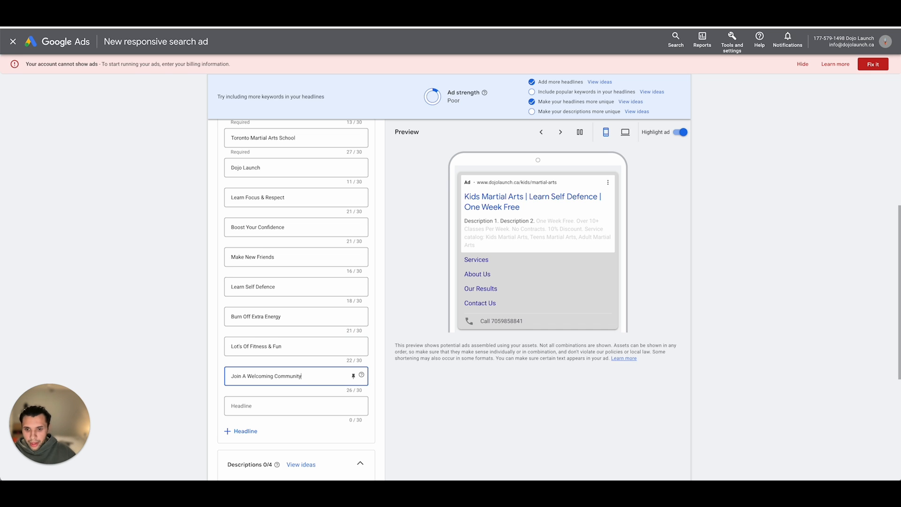
# - Add empty headline fields to the ad until all 15 headline slots are available
pyautogui.click(241, 431)
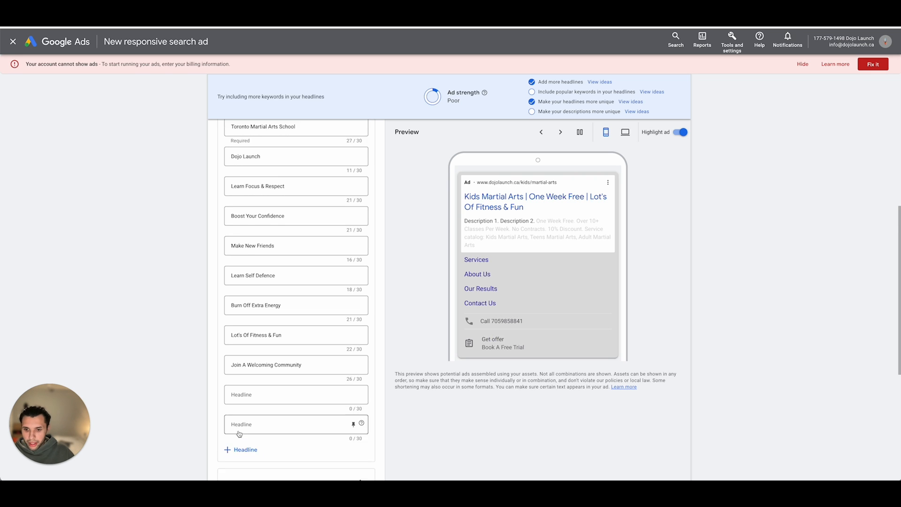
pyautogui.scroll(-2, 243, 423)
pyautogui.click(242, 399)
pyautogui.click(254, 419)
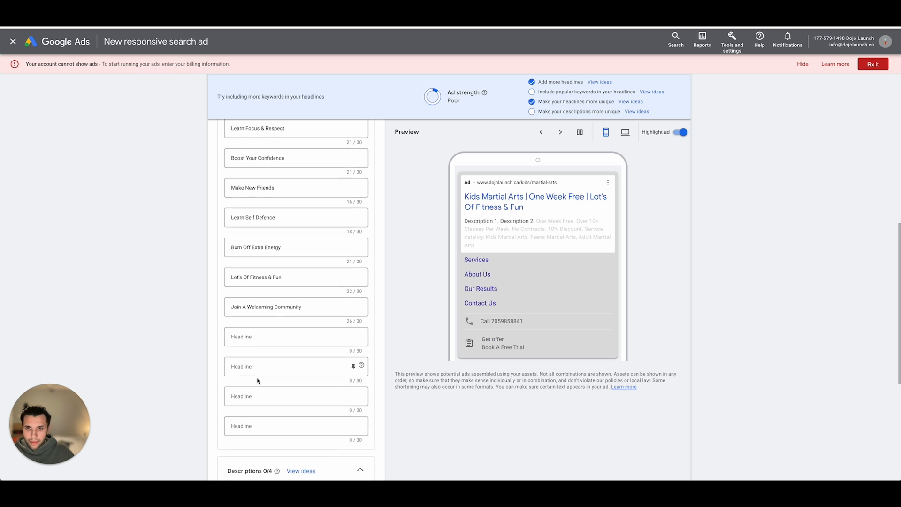
# - Copy the keyword "youth martial arts" from the ad group's keyword list into the twelfth headline
pyautogui.scroll(2, 257, 379)
pyautogui.scroll(5, 258, 381)
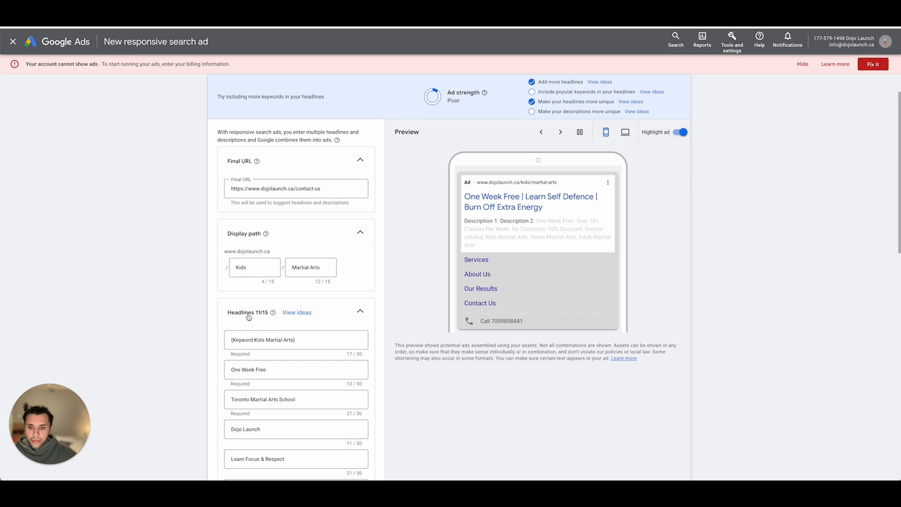
pyautogui.scroll(1, 246, 310)
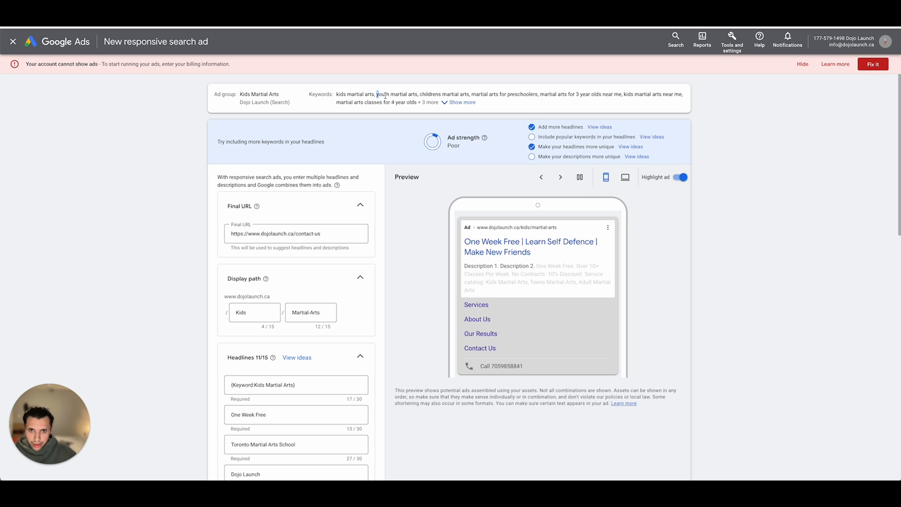
pyautogui.moveTo(385, 95); pyautogui.dragTo(418, 100)
pyautogui.hotkey('ctrl', 'c')
pyautogui.scroll(-15, 328, 221)
pyautogui.scroll(8, 291, 266)
pyautogui.scroll(-1, 286, 375)
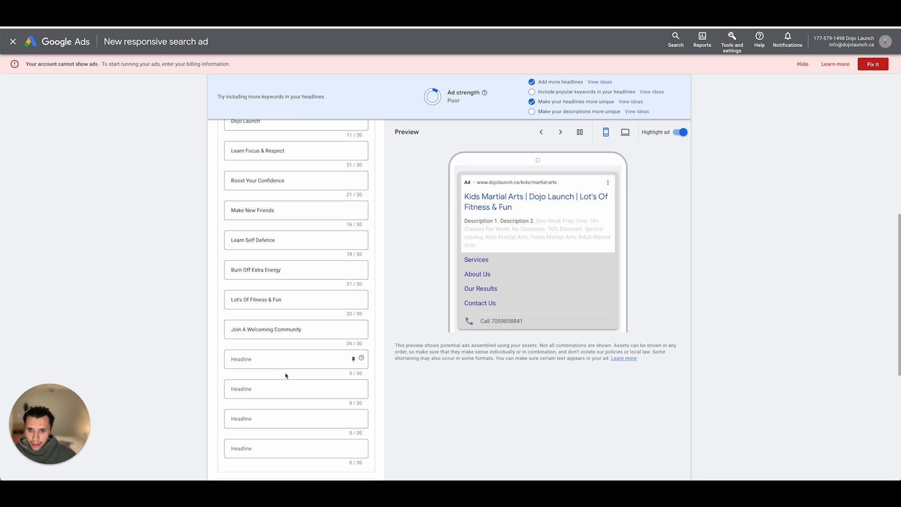
pyautogui.click(284, 358)
pyautogui.hotkey('ctrl', 'v')
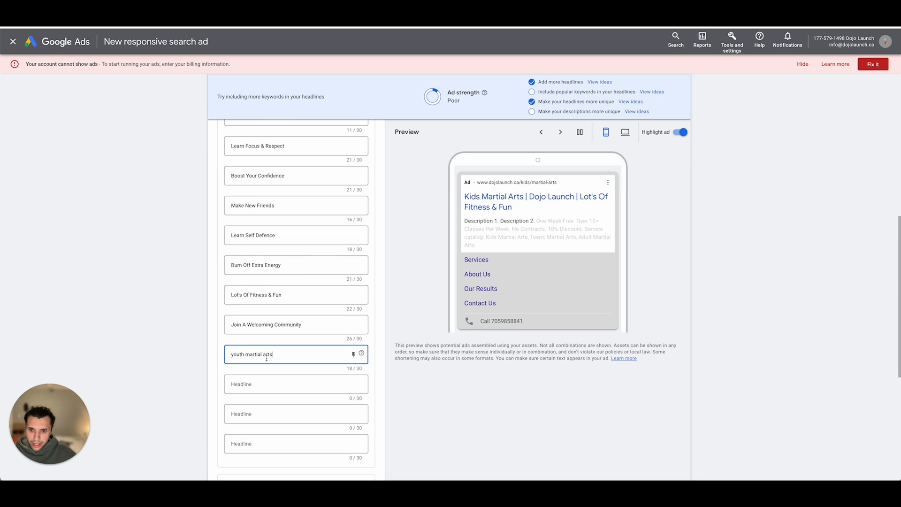
# - Capitalize each word of the twelfth headline so it reads "Youth Martial Arts"
pyautogui.click(234, 355)
pyautogui.press('BackSpace')
pyautogui.write('Y')
pyautogui.click(250, 354)
pyautogui.press('BackSpace')
pyautogui.write('M')
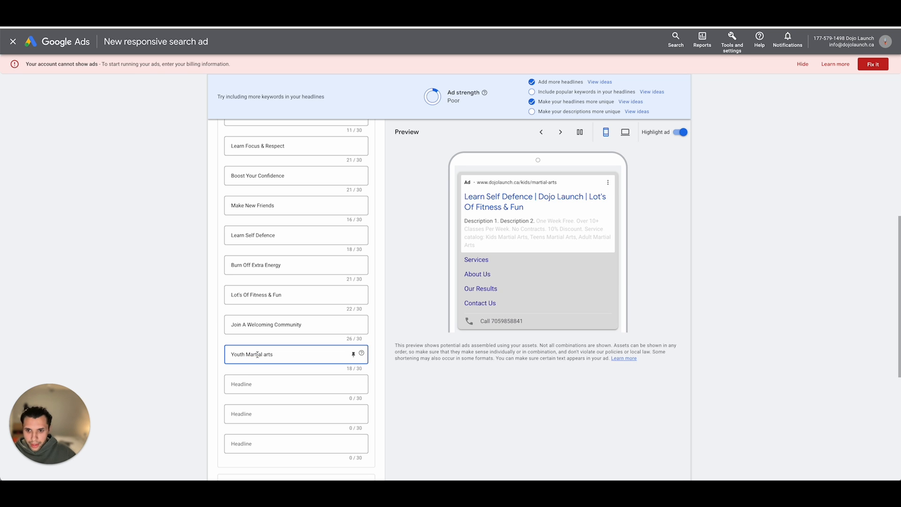
pyautogui.click(266, 354)
pyautogui.press('BackSpace')
pyautogui.write('A')
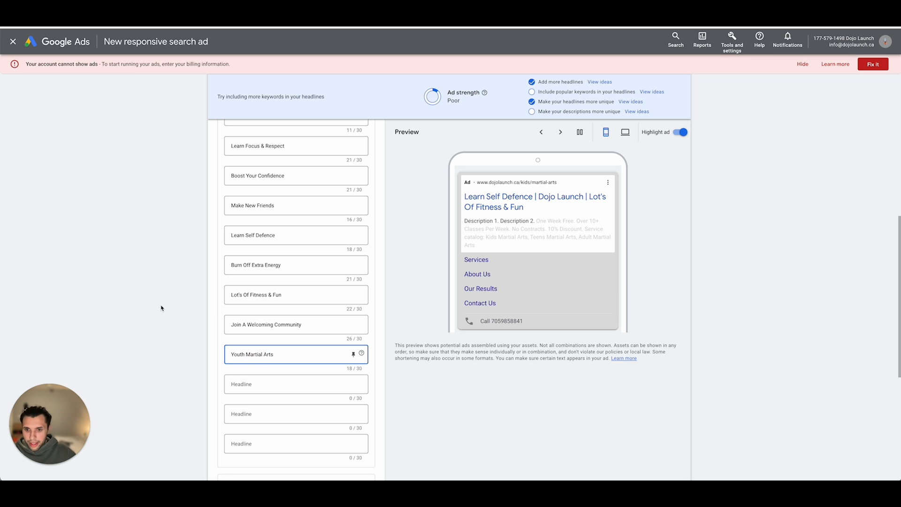
pyautogui.click(161, 306)
# - Reuse the keyword "childrens martial arts" from the ad group's keyword list for the thirteenth headline, written as "Children's Martial Arts"
pyautogui.scroll(10, 345, 254)
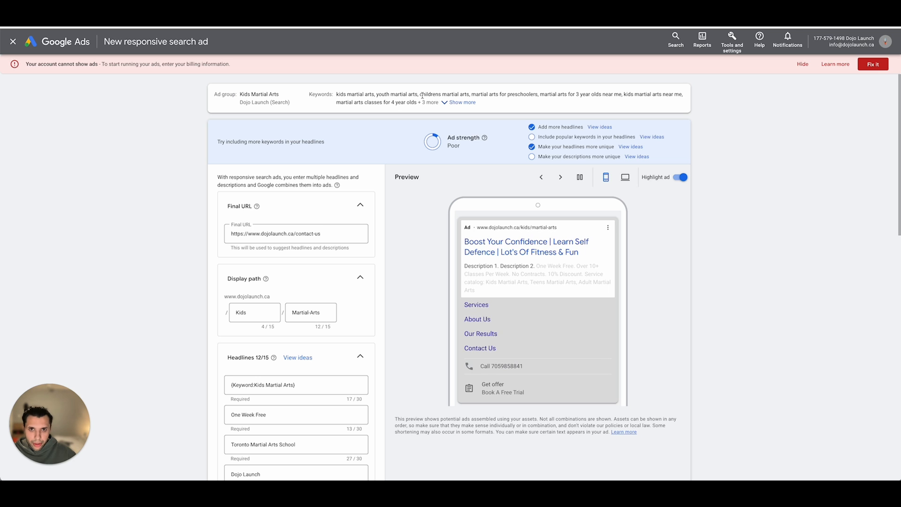
pyautogui.moveTo(420, 94); pyautogui.dragTo(469, 94)
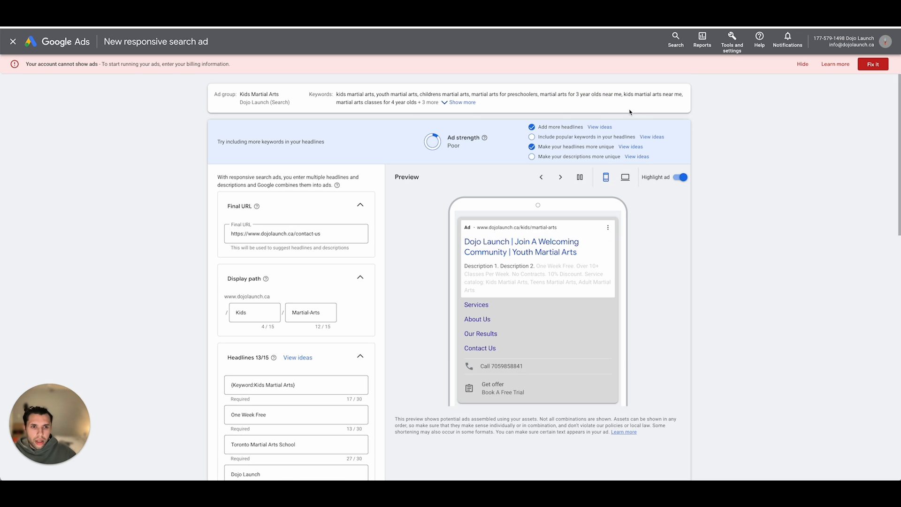
# - Enter "Kids Martial Arts Near You" as the fourteenth headline of the ad
pyautogui.scroll(-15, 329, 211)
pyautogui.scroll(5, 292, 263)
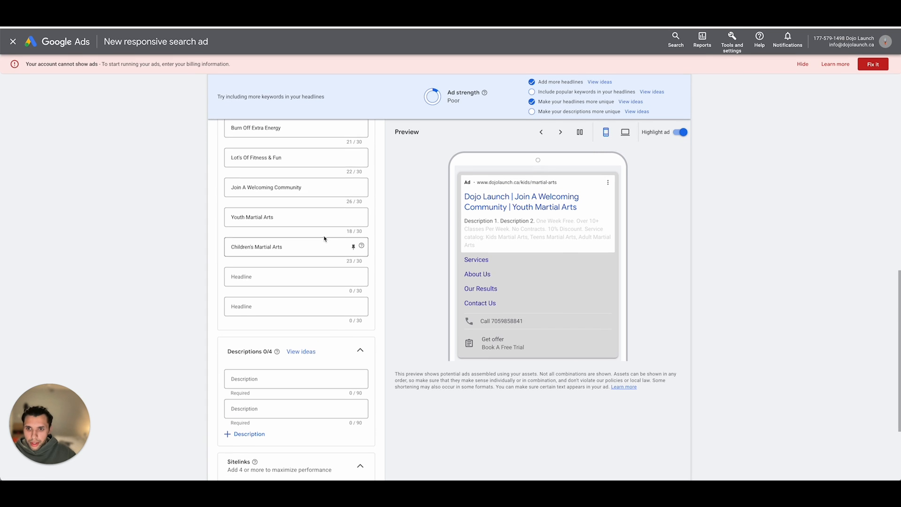
pyautogui.scroll(-2, 282, 276)
pyautogui.click(282, 276)
pyautogui.write('M')
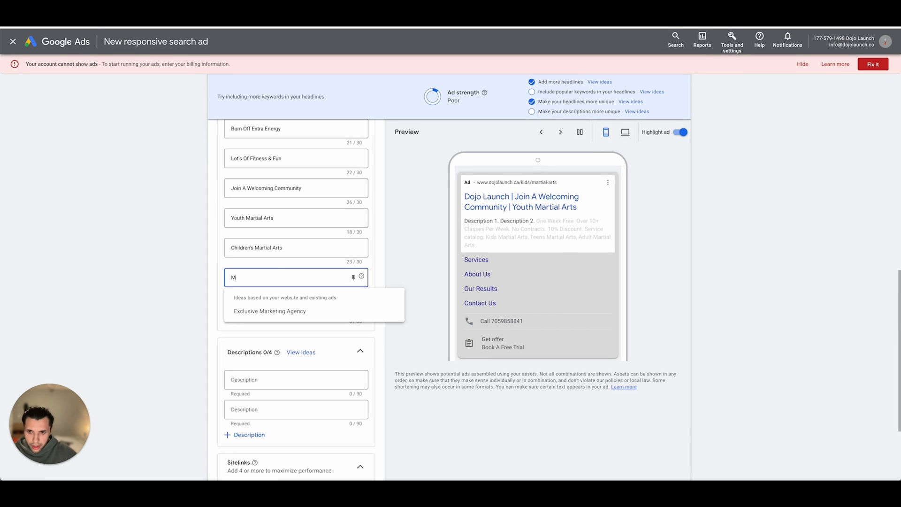
pyautogui.write('a')
pyautogui.press('BackSpace')
pyautogui.press('BackSpace')
pyautogui.write('Kids')
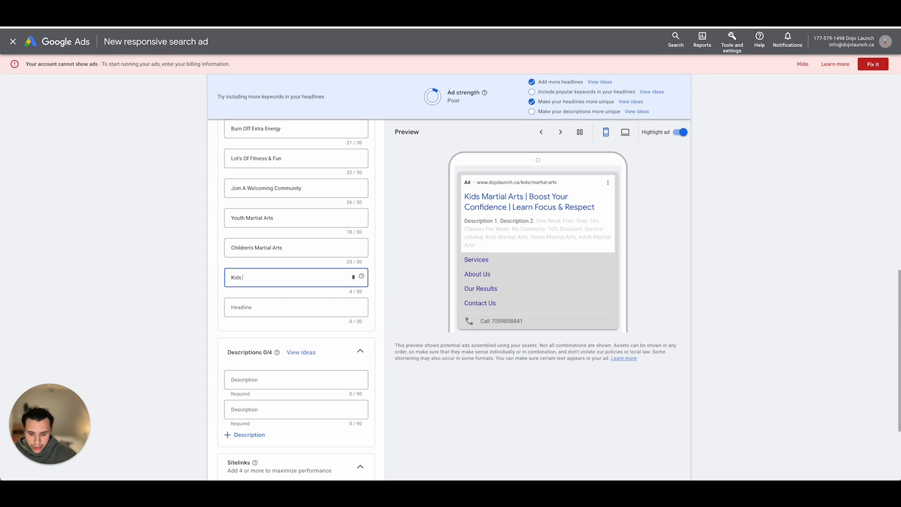
pyautogui.write(' Martial Arts')
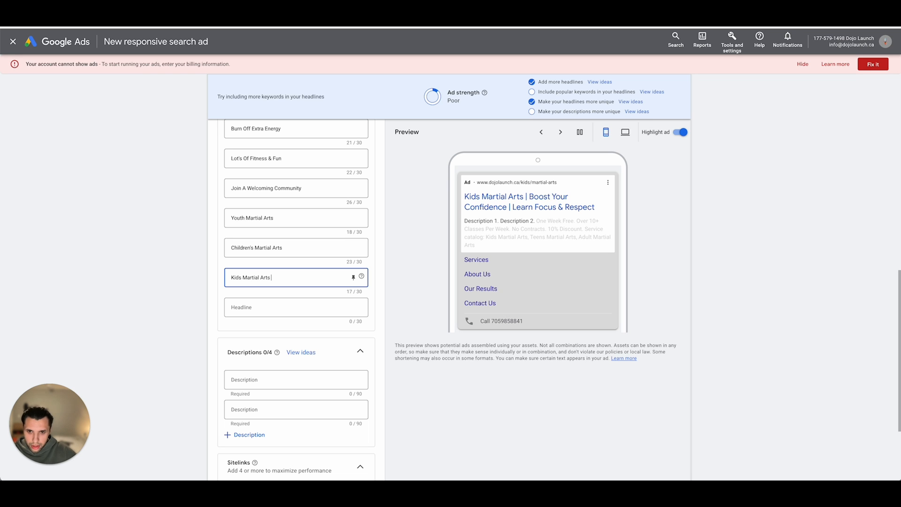
pyautogui.write(' Near You')
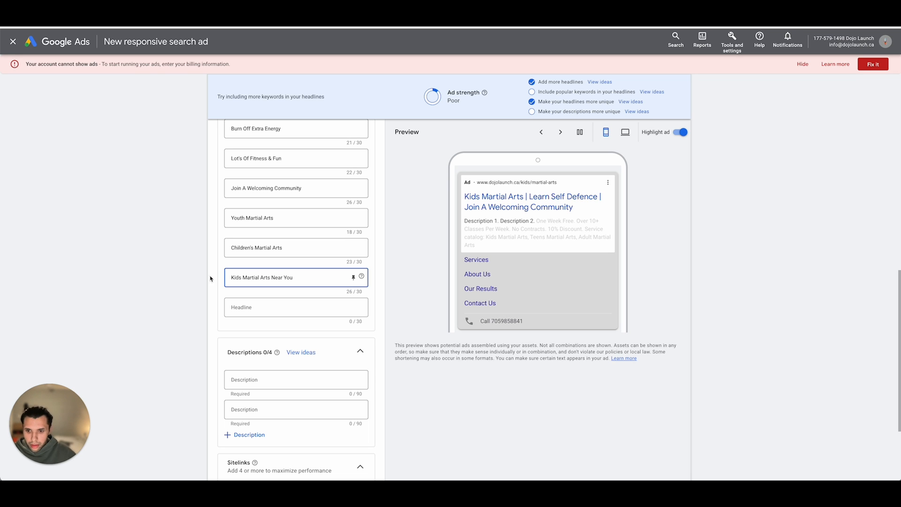
pyautogui.click(184, 295)
# - Examine the ad strength and the fourteenth headline, and expand the ad group's full keyword list to compare it with the headlines
pyautogui.scroll(-1, 277, 316)
pyautogui.scroll(-2, 277, 315)
pyautogui.click(261, 258)
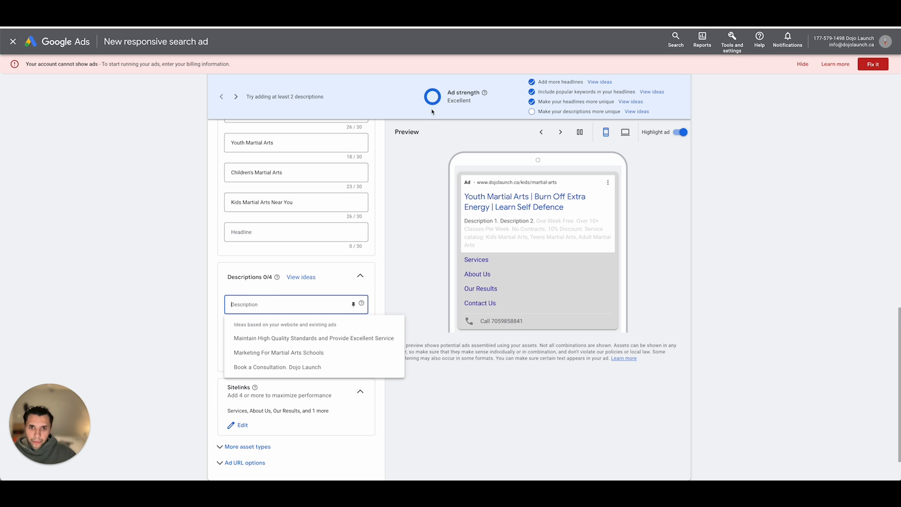
pyautogui.click(305, 202)
pyautogui.doubleClick(308, 203)
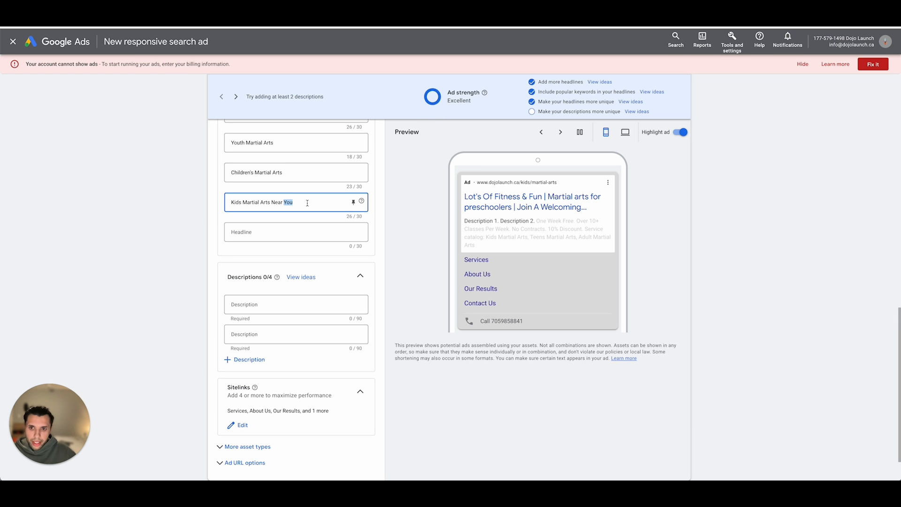
pyautogui.tripleClick(308, 203)
pyautogui.scroll(12, 307, 204)
pyautogui.click(457, 104)
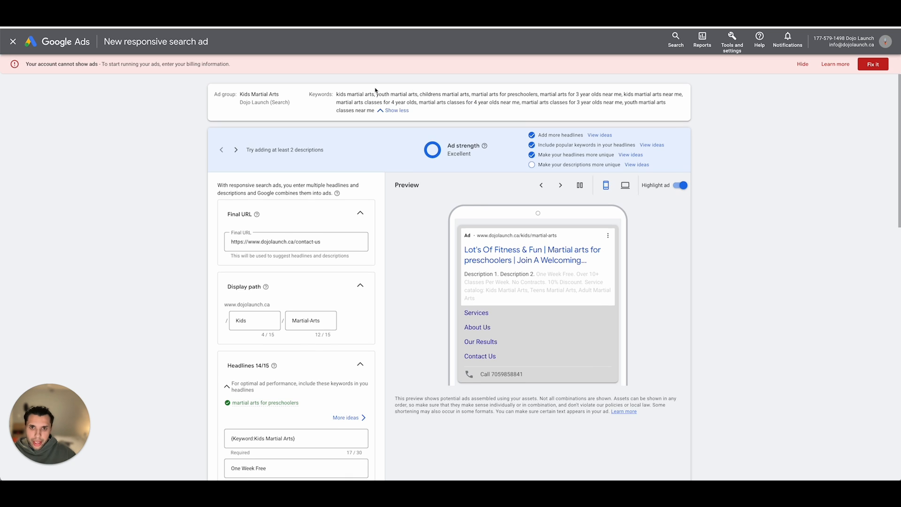
pyautogui.scroll(-1, 262, 184)
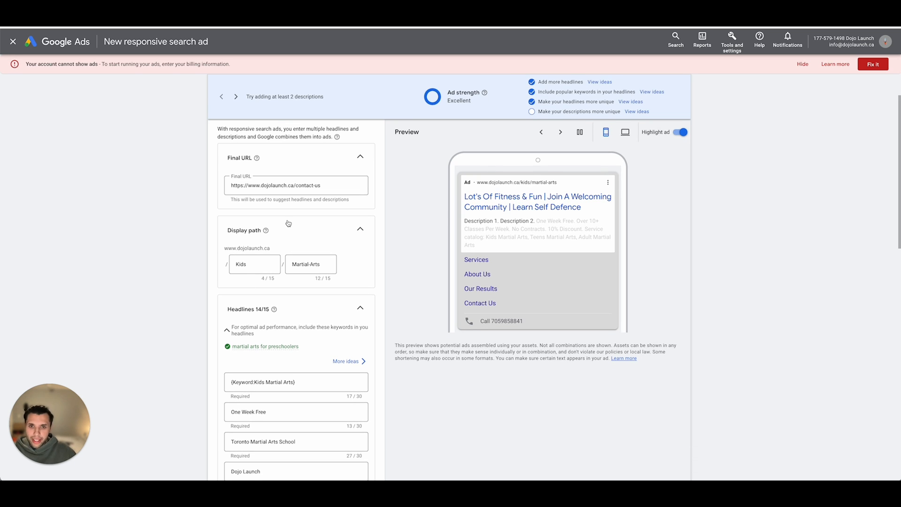
# - Enter "Looking For Kids Martial Arts?" as the fifteenth headline of the ad
pyautogui.scroll(-15, 289, 225)
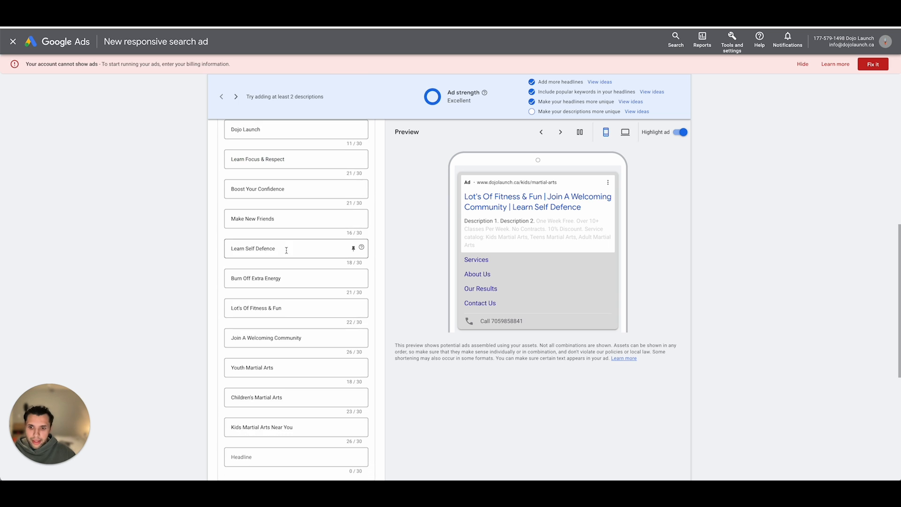
pyautogui.scroll(2, 247, 248)
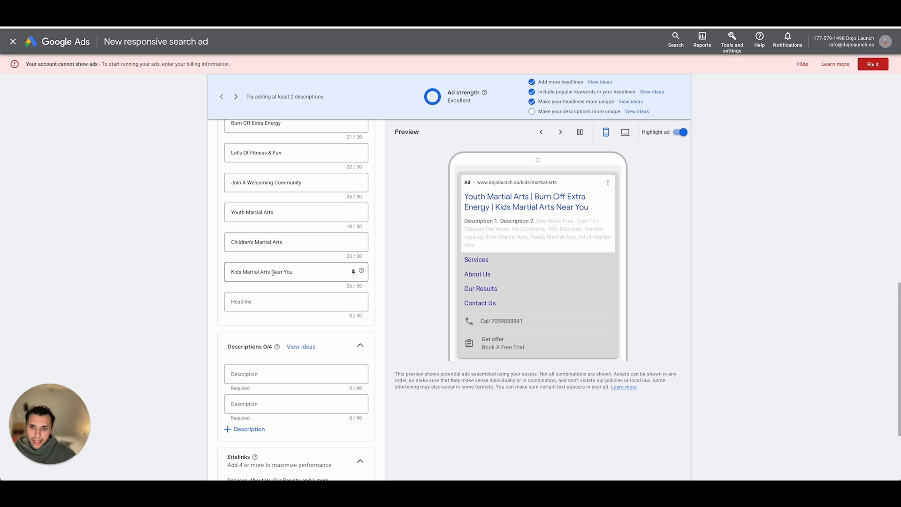
pyautogui.moveTo(272, 272); pyautogui.dragTo(298, 271)
pyautogui.click(305, 270)
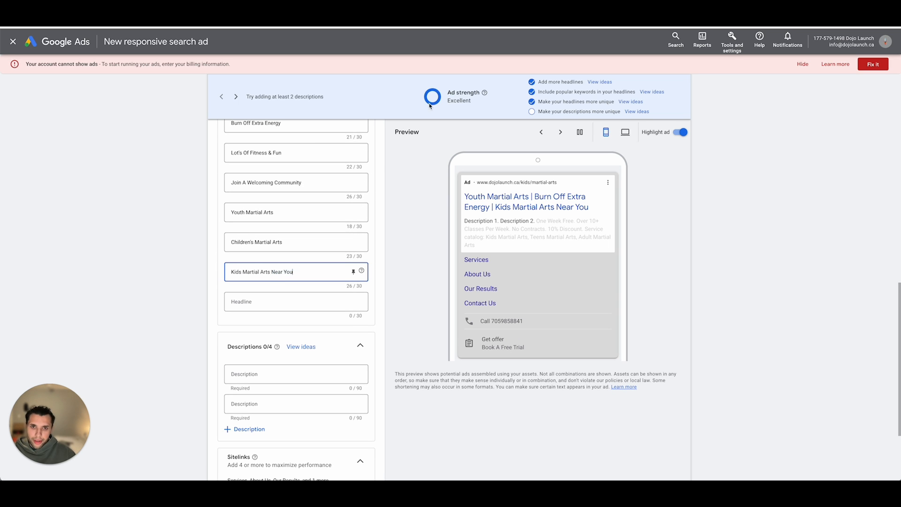
pyautogui.click(282, 301)
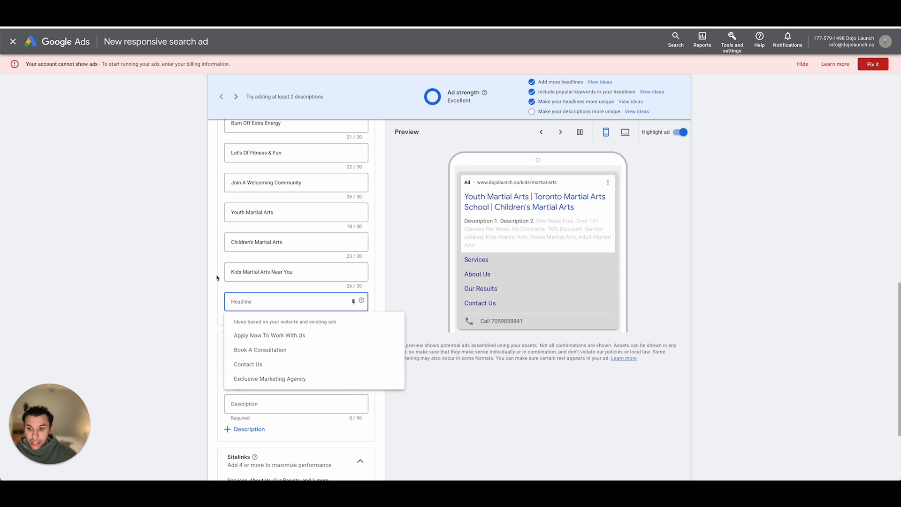
pyautogui.write('L')
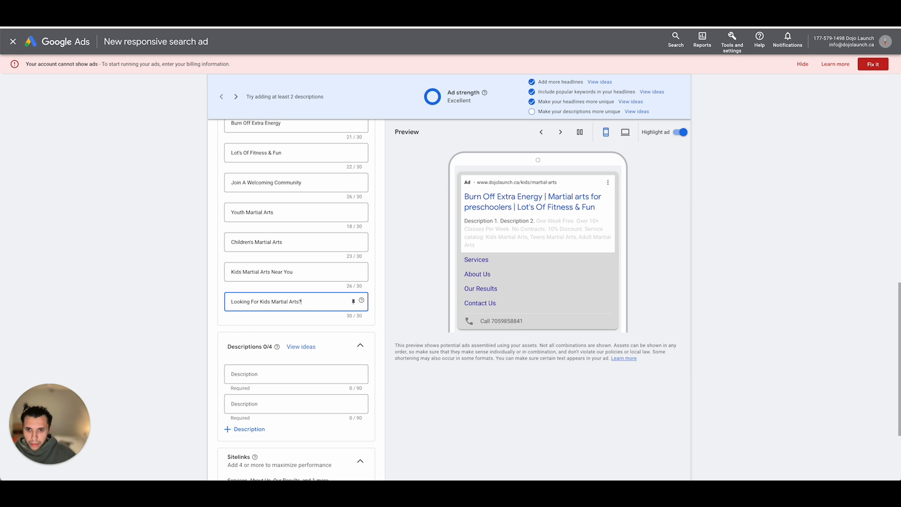
pyautogui.click(42, 303)
# - Enter "Your Child Will Learn Valuable Life Skills While Making New Friends And Having A Blast!" as the ad's first description
pyautogui.scroll(-2, 298, 346)
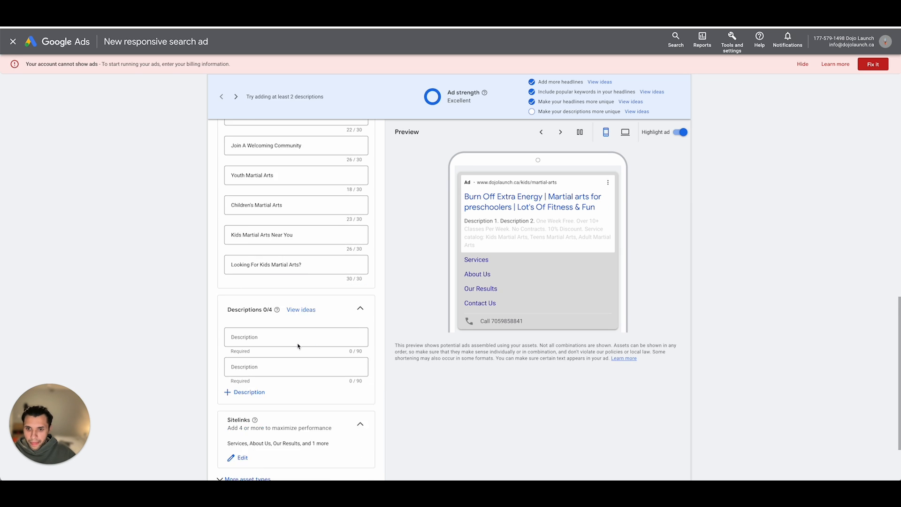
pyautogui.click(274, 298)
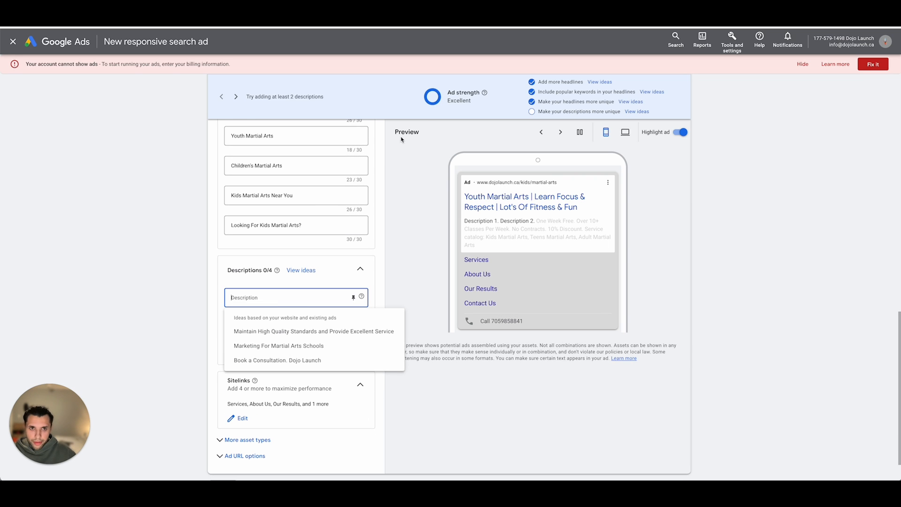
pyautogui.click(215, 214)
pyautogui.scroll(-1, 286, 316)
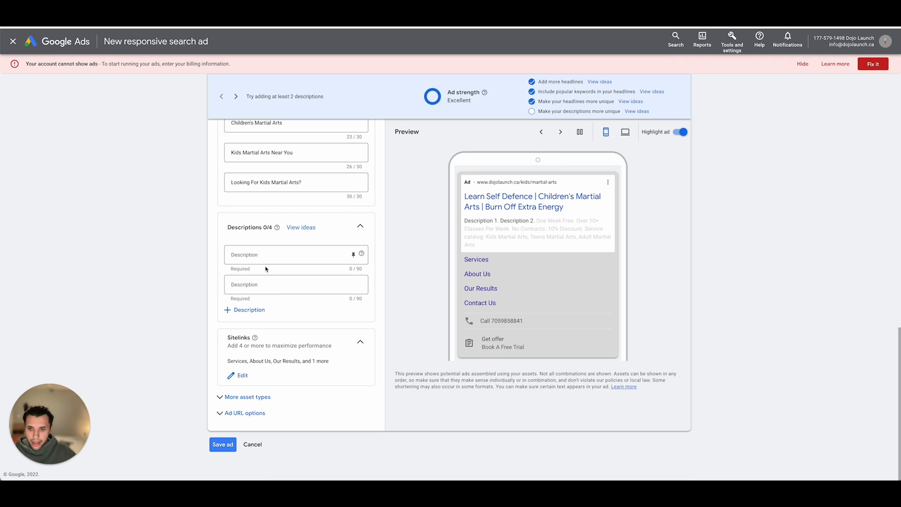
pyautogui.click(265, 260)
pyautogui.write('Your')
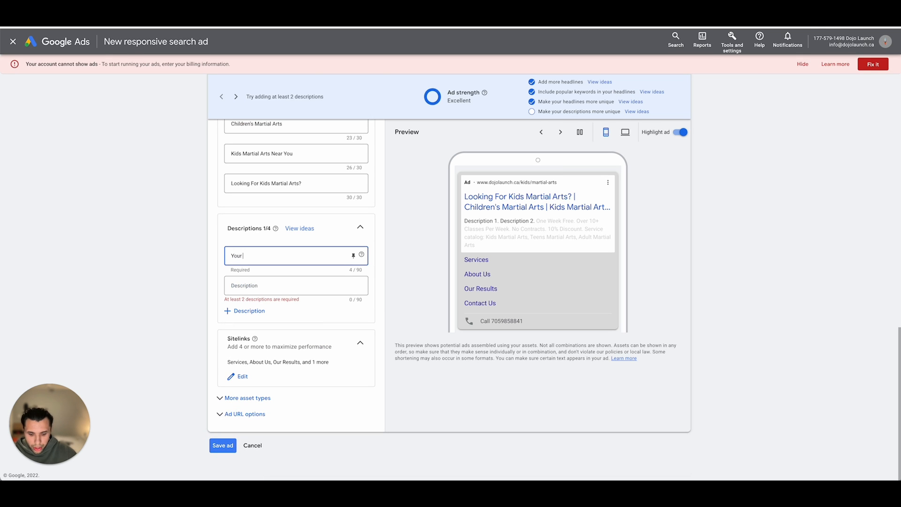
pyautogui.write(' child w')
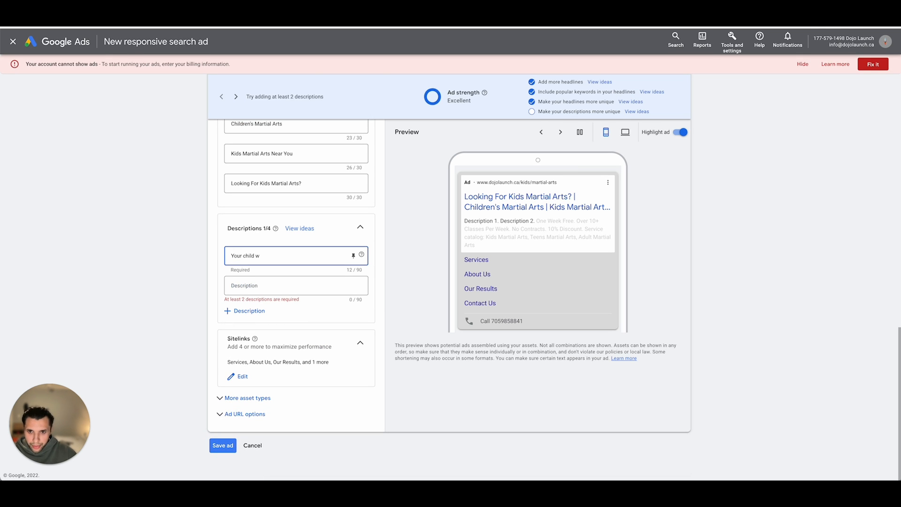
pyautogui.press('BackSpace')
pyautogui.press('BackSpace')
pyautogui.press('BackSpace')
pyautogui.press('BackSpace')
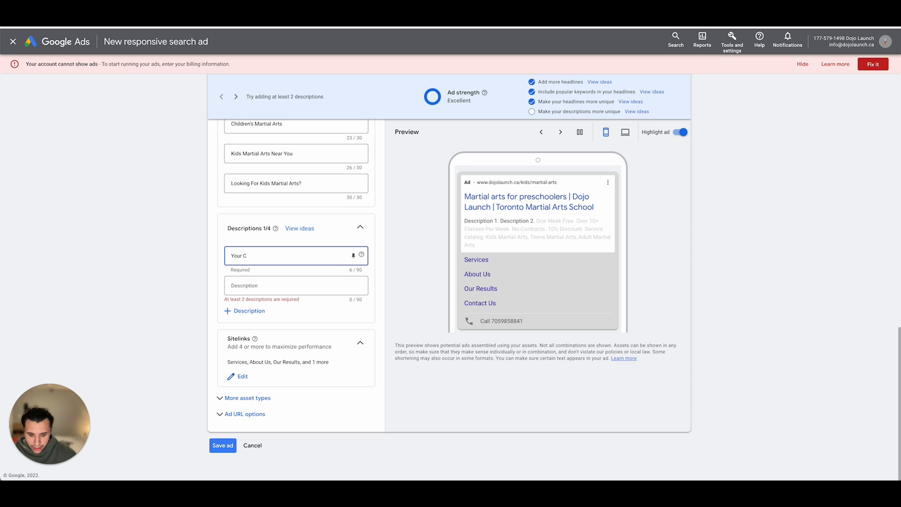
pyautogui.write('hild')
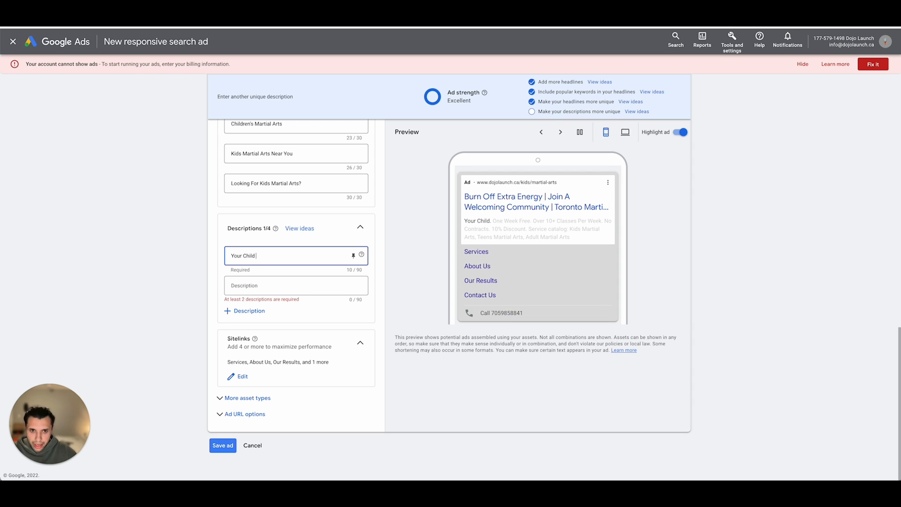
pyautogui.write('W')
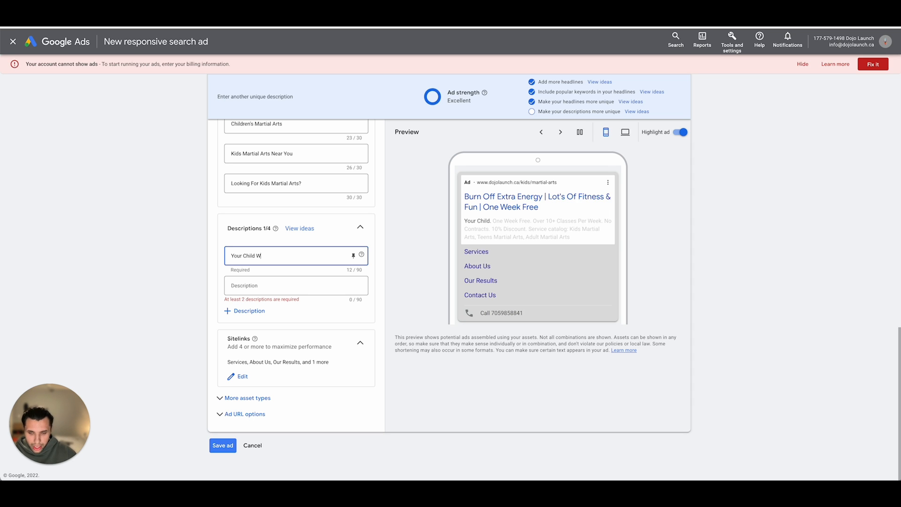
pyautogui.write('ill Learn Val')
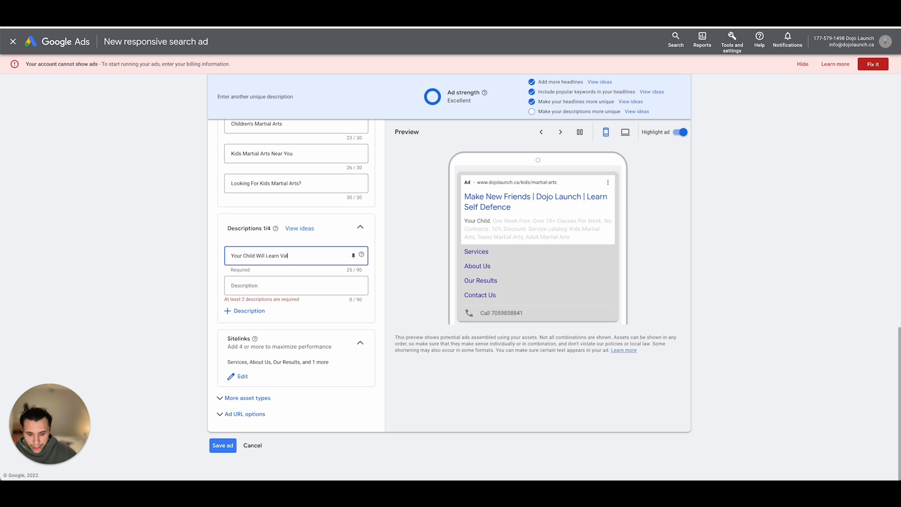
pyautogui.write('uable Life')
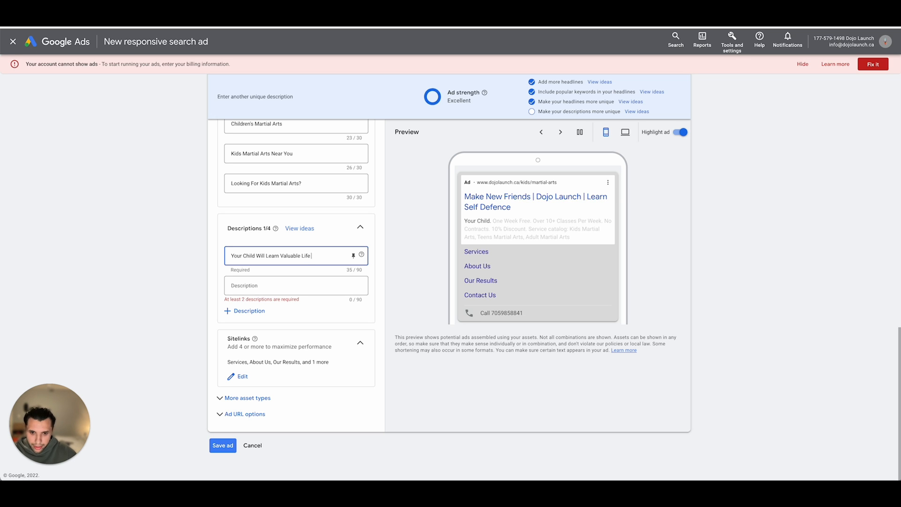
pyautogui.write(' Skills Whi')
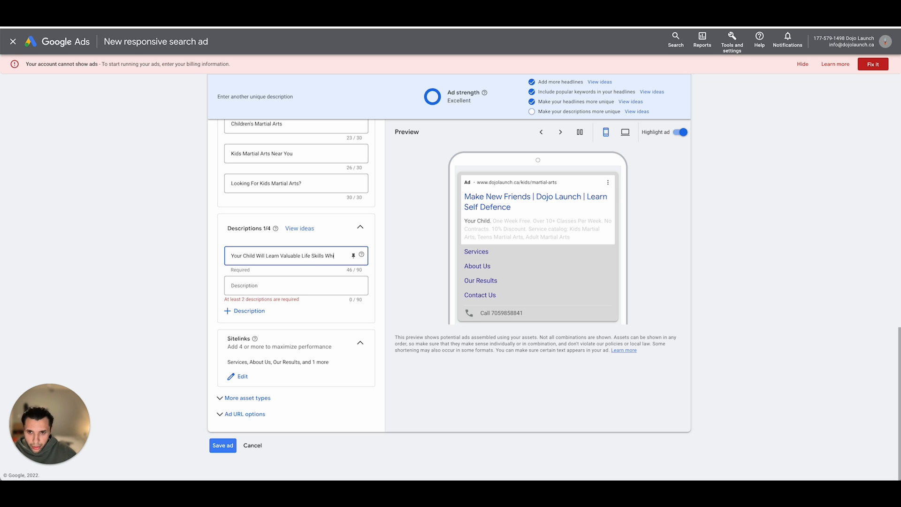
pyautogui.write('le Making New')
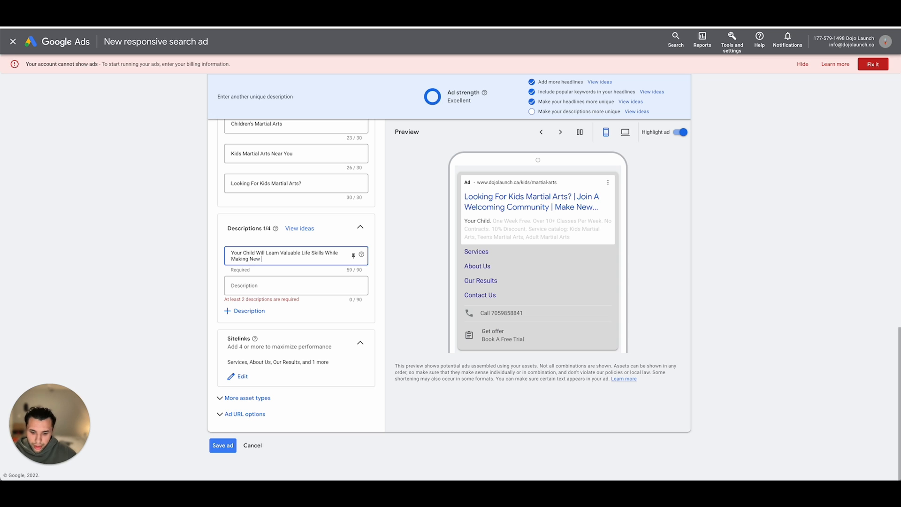
pyautogui.write(' Friends An')
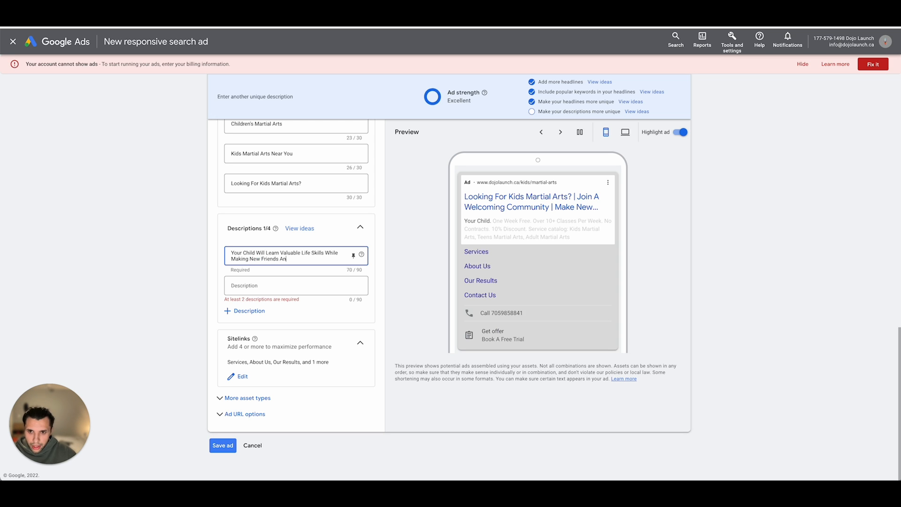
pyautogui.write('d Having')
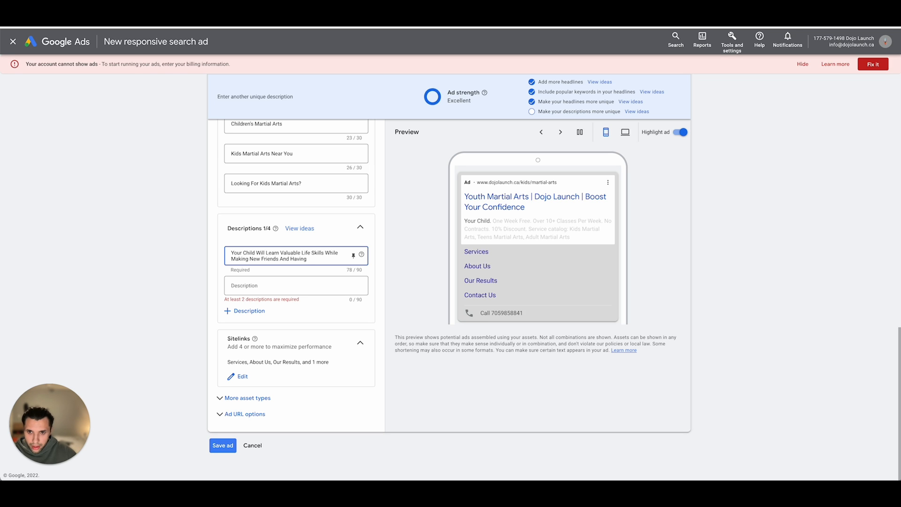
pyautogui.write(' A')
pyautogui.write(' Blast!')
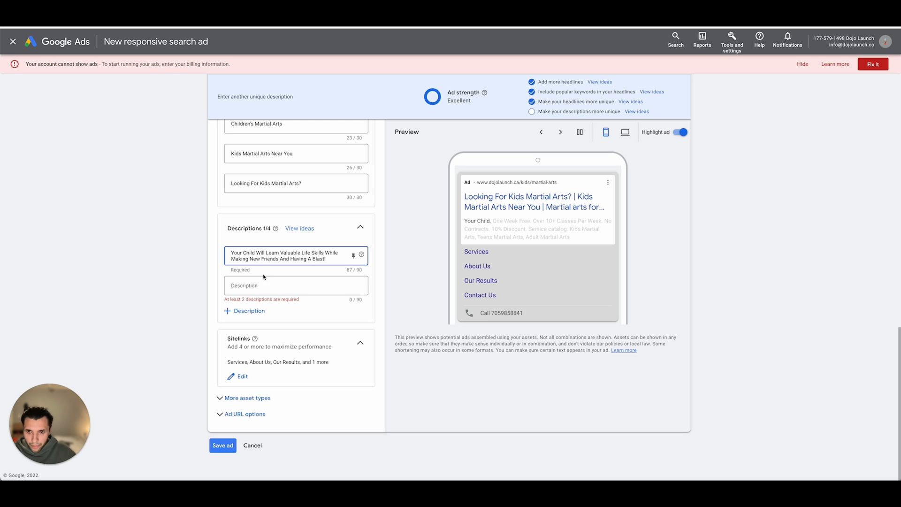
# - Enter "Reserve Your Spot For A One Week Free Trial Now." as the ad's second description
pyautogui.click(264, 283)
pyautogui.write('Rese')
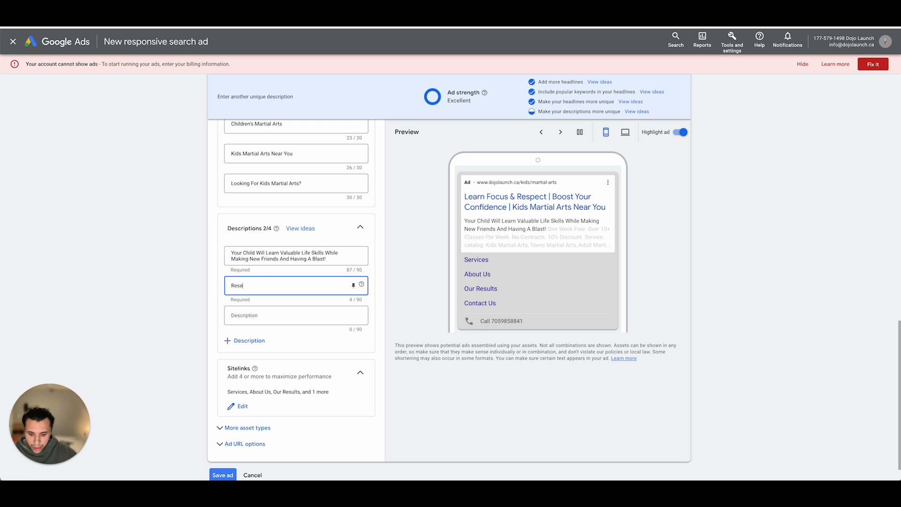
pyautogui.write('rve Your Sp')
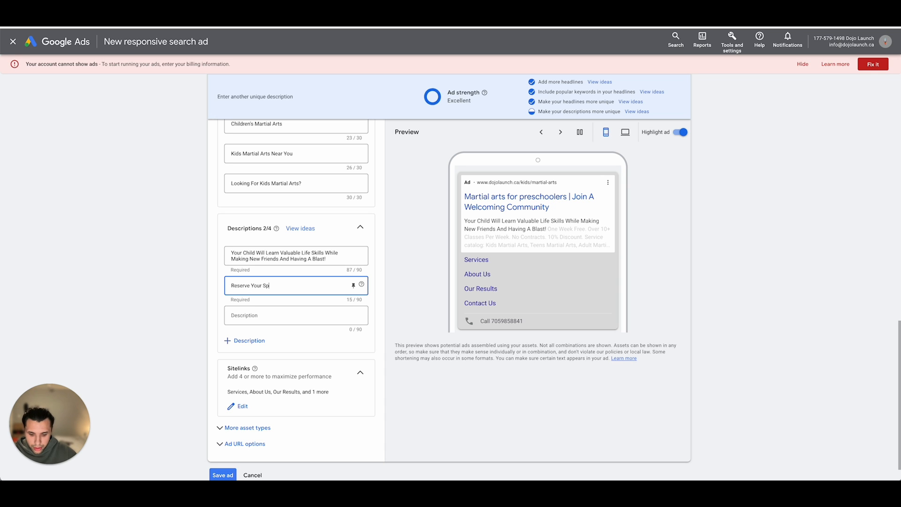
pyautogui.write('ot For')
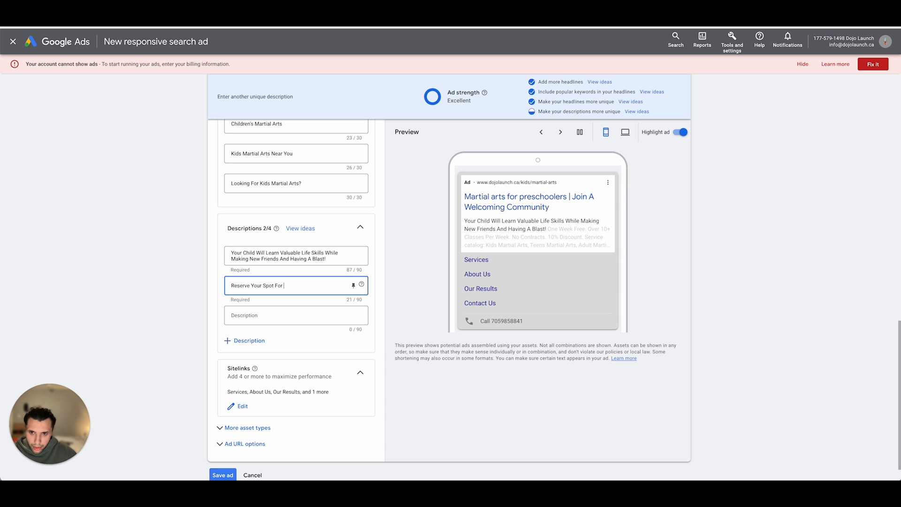
pyautogui.write(' A One Week')
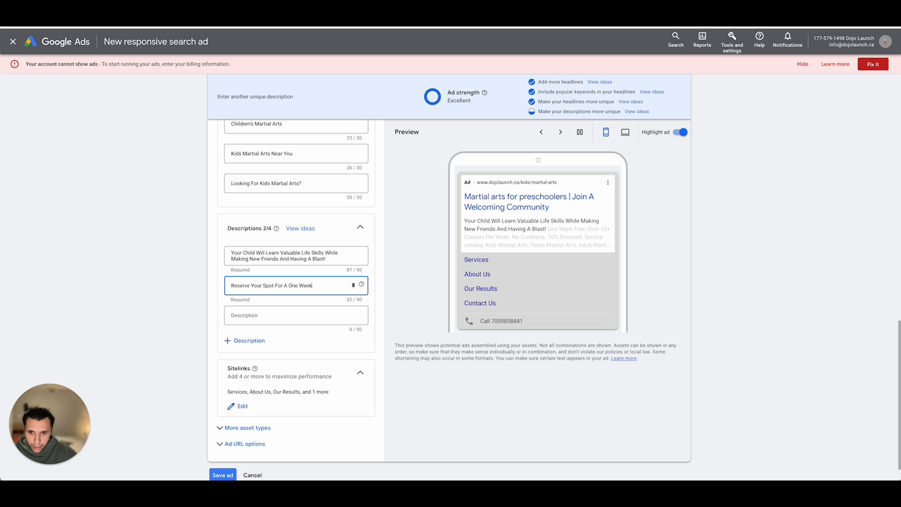
pyautogui.write('ree')
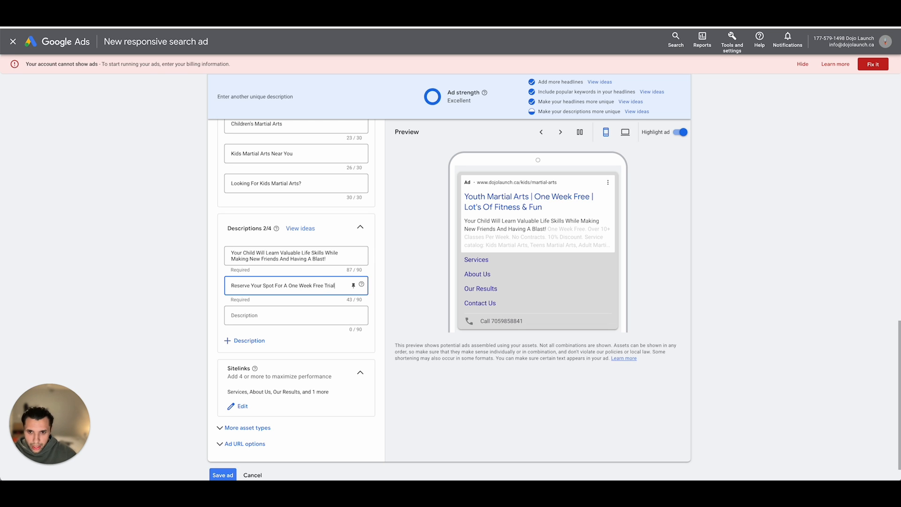
pyautogui.write(' Trial')
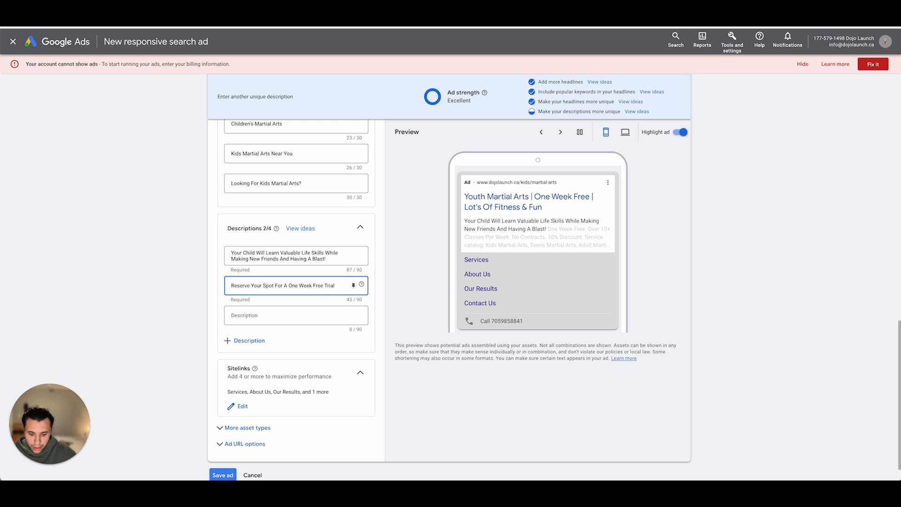
pyautogui.write(' Now.')
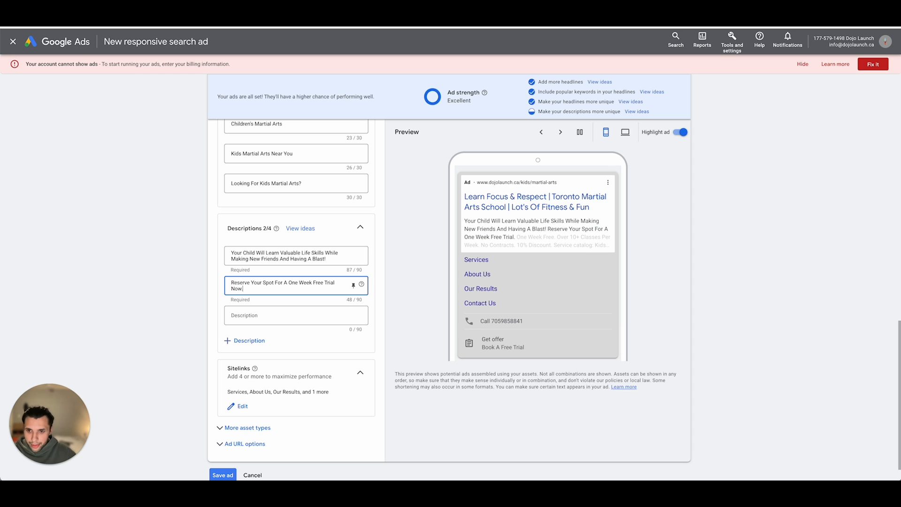
# - Enter "The Best Kids Martial Arts Program Near You." as the ad's third description
pyautogui.click(265, 321)
pyautogui.write('The Best Kids Ma')
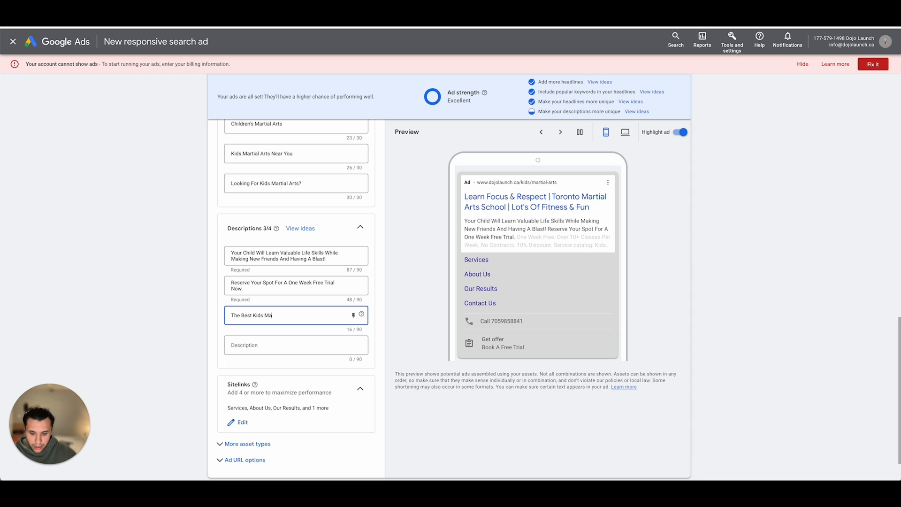
pyautogui.write('rtial Arts Program Near You.')
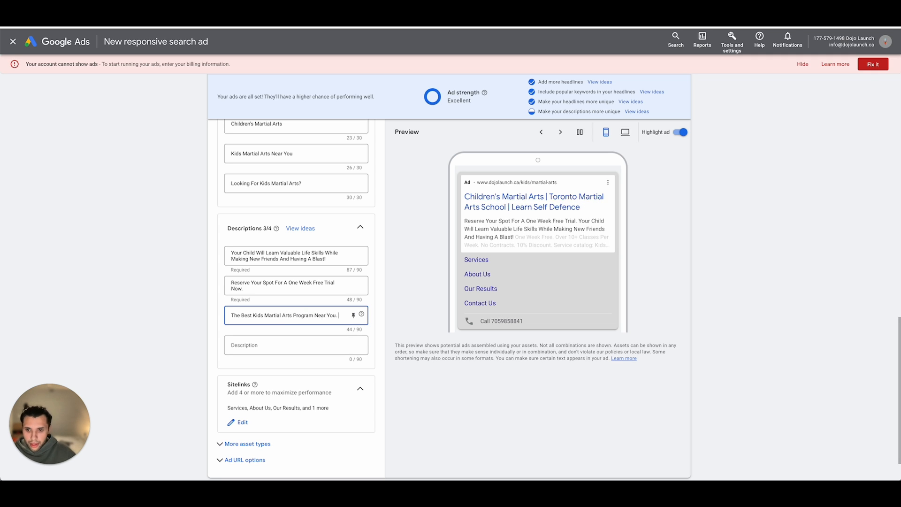
pyautogui.click(181, 335)
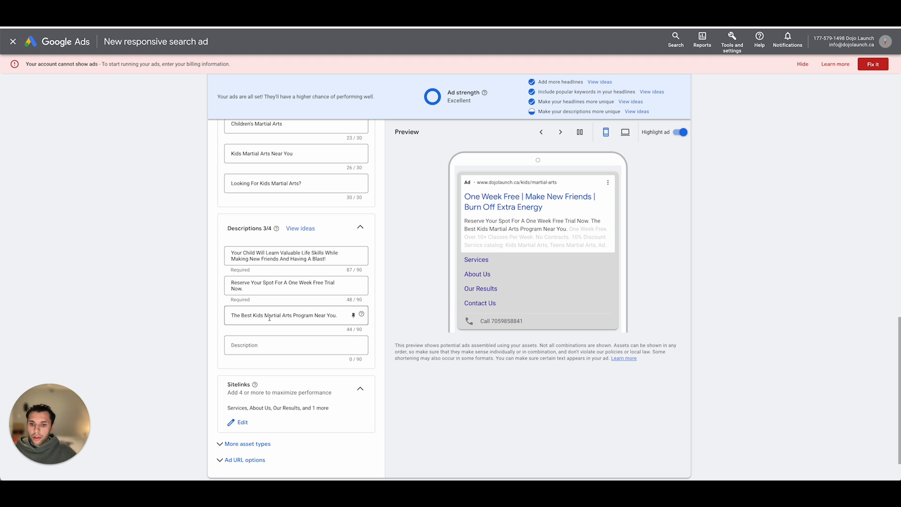
# - Expand the ad's additional asset types and review the promotions, prices, calls, callouts, structured snippets, lead forms and apps
pyautogui.scroll(-1, 272, 371)
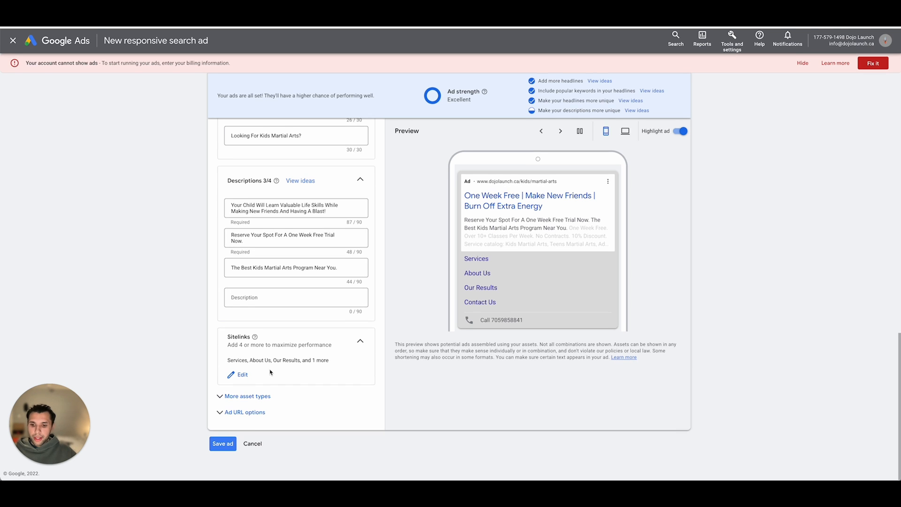
pyautogui.click(247, 398)
pyautogui.scroll(-5, 249, 399)
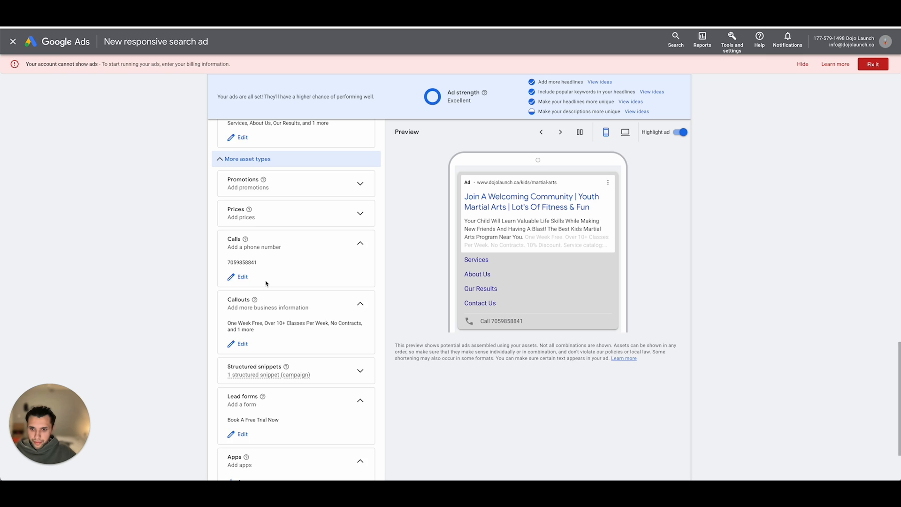
pyautogui.scroll(-2, 267, 283)
pyautogui.scroll(2, 261, 307)
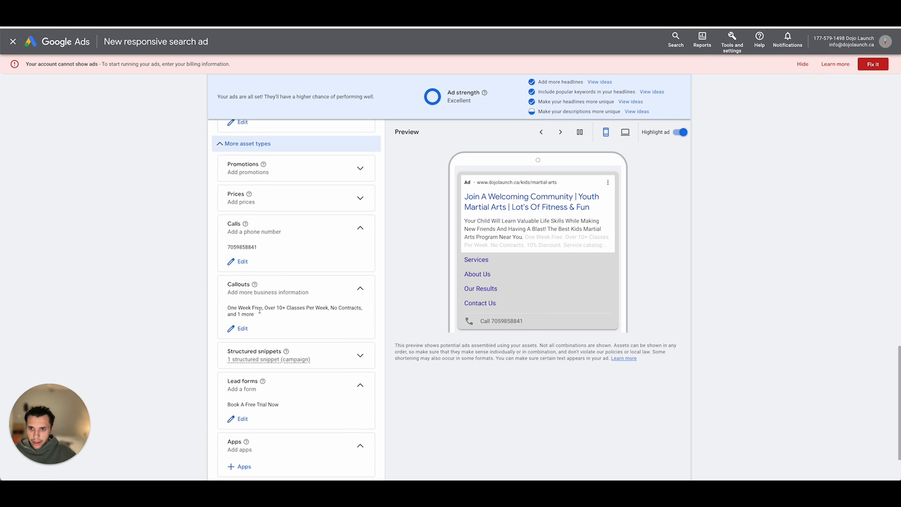
pyautogui.scroll(2, 260, 310)
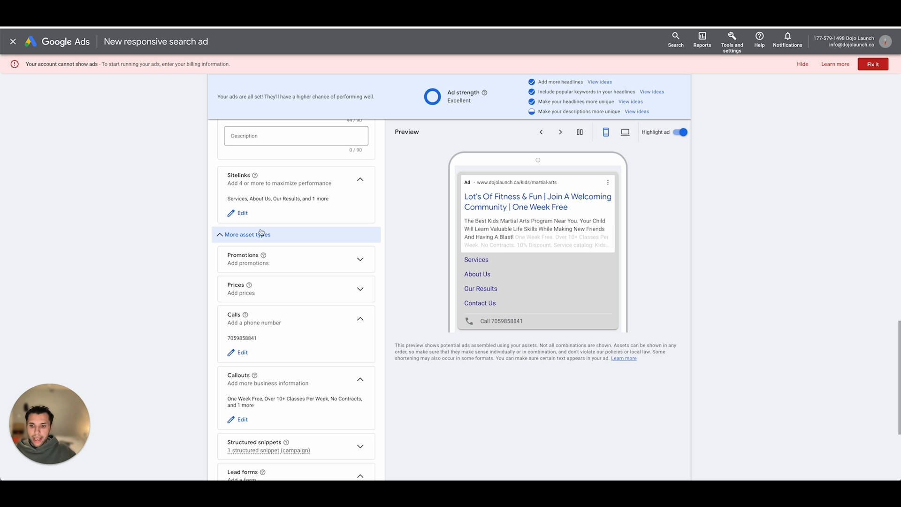
pyautogui.scroll(-4, 246, 254)
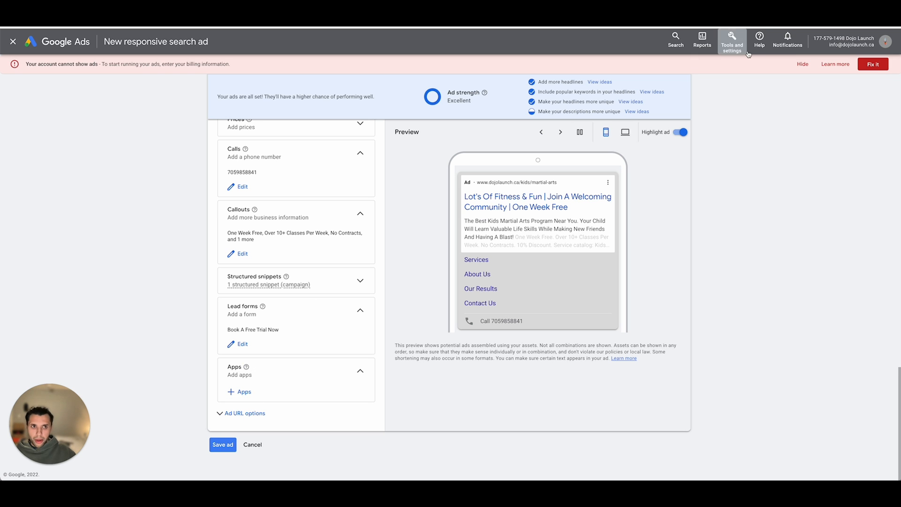
# - Check the help and support contact options, and save the Kids Martial Arts responsive search ad
pyautogui.click(760, 40)
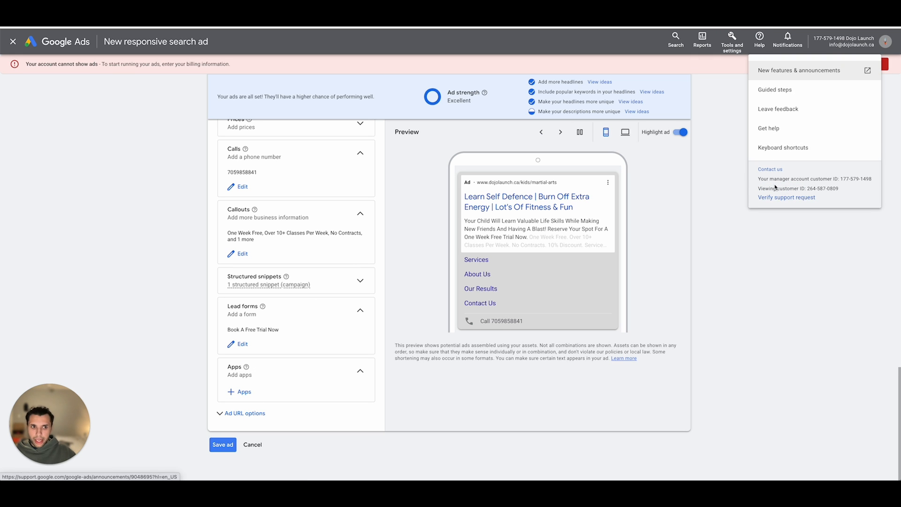
pyautogui.click(718, 156)
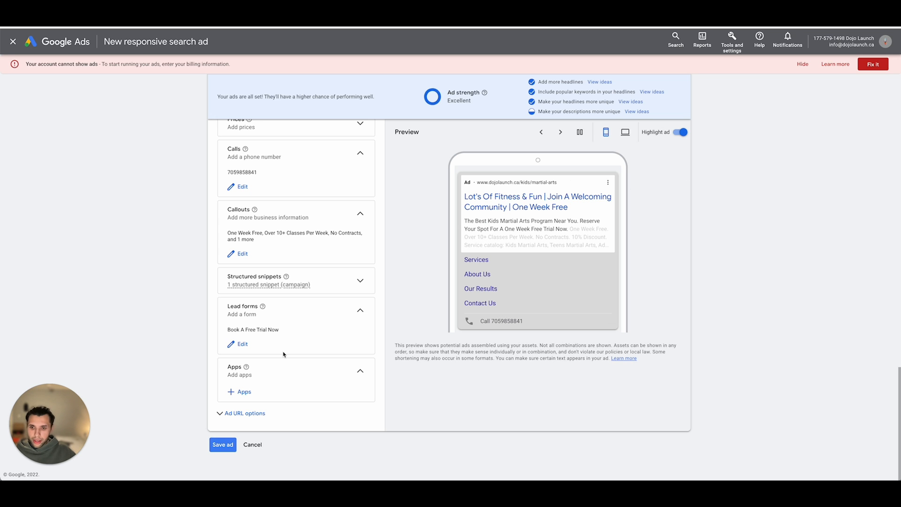
pyautogui.click(225, 445)
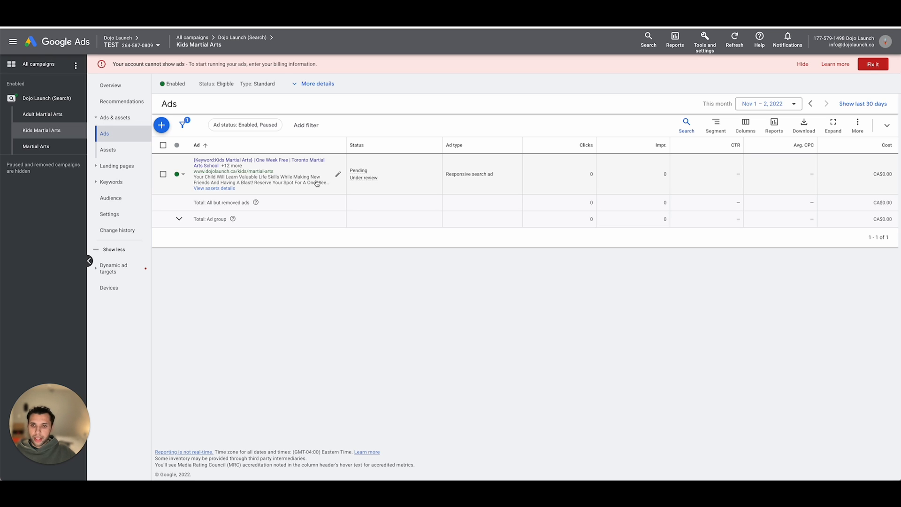
pyautogui.click(163, 174)
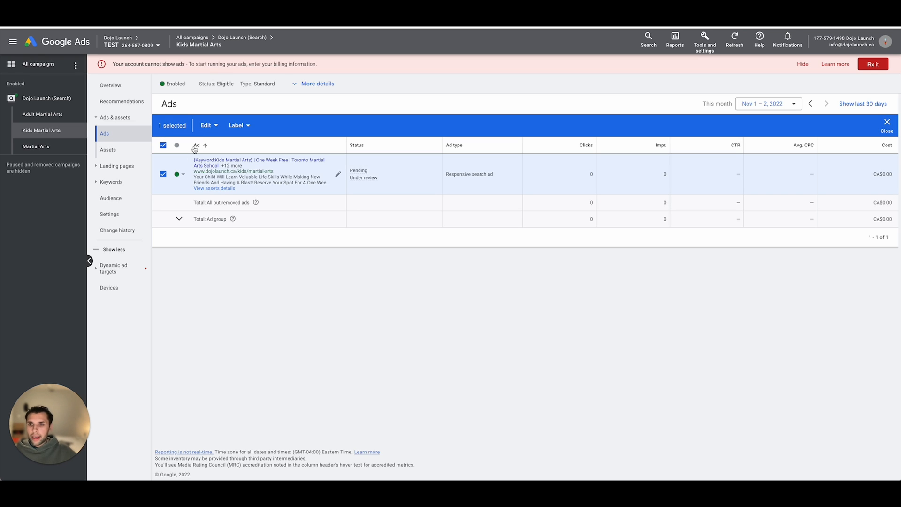
pyautogui.click(163, 174)
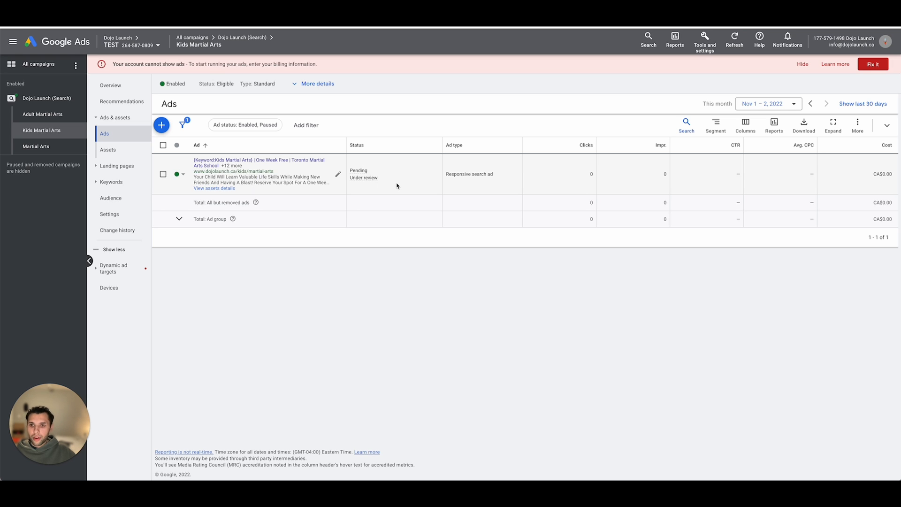
pyautogui.click(163, 175)
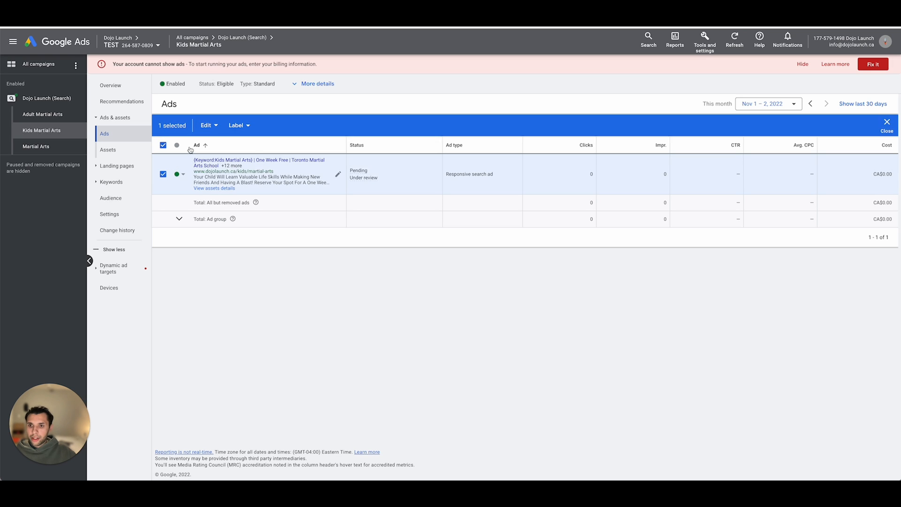
pyautogui.click(207, 126)
pyautogui.click(210, 150)
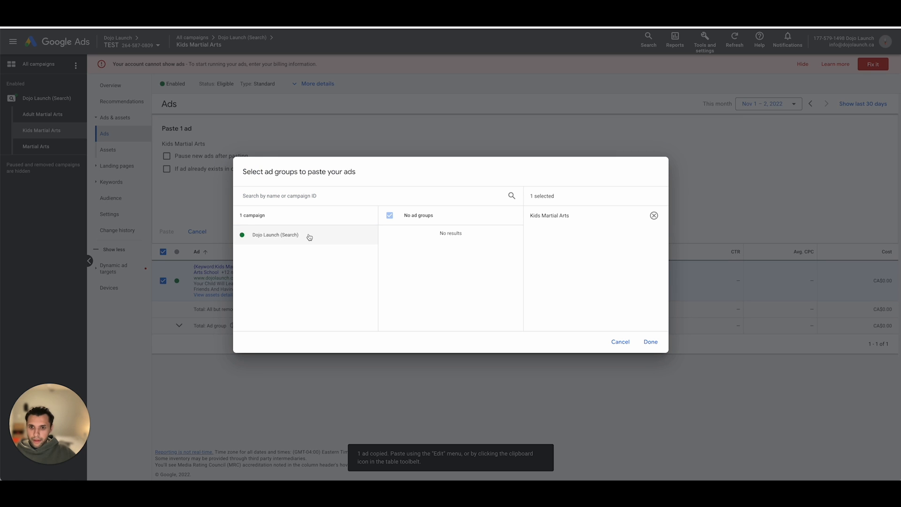
pyautogui.click(310, 235)
pyautogui.click(447, 254)
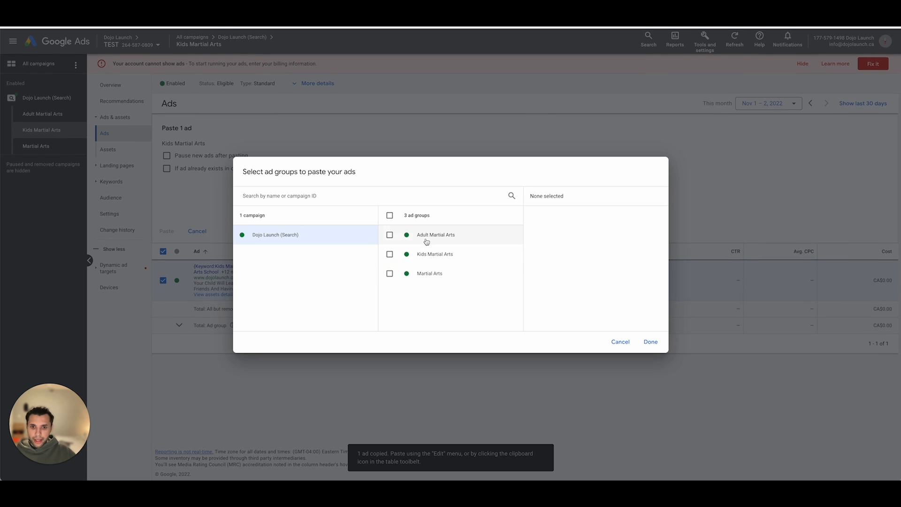
pyautogui.click(451, 236)
pyautogui.click(418, 274)
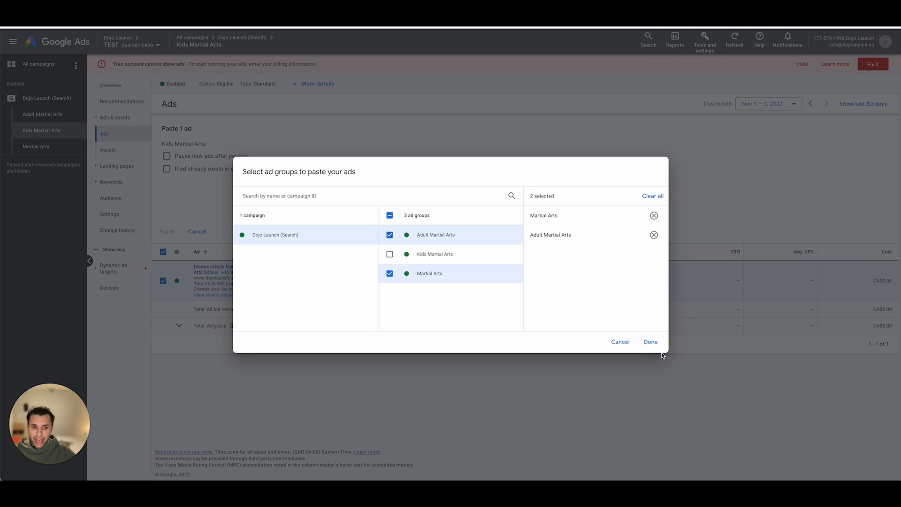
pyautogui.click(621, 342)
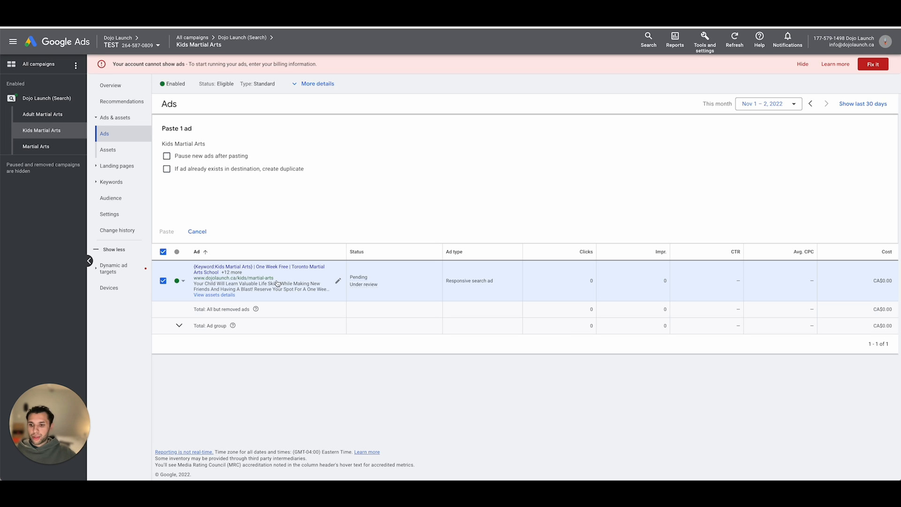
pyautogui.click(198, 232)
pyautogui.click(163, 145)
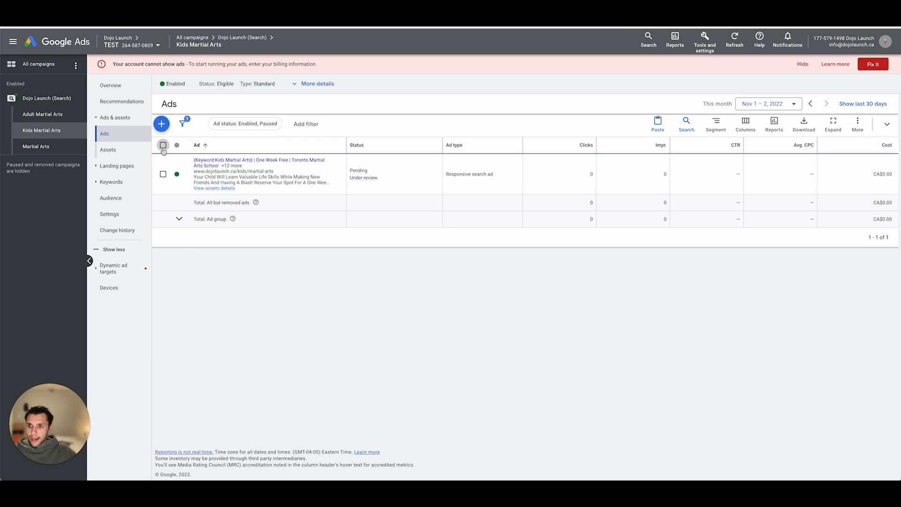
# - Open the Kids Martial Arts audience segments for editing at ad group level and browse the segment categories
pyautogui.click(112, 198)
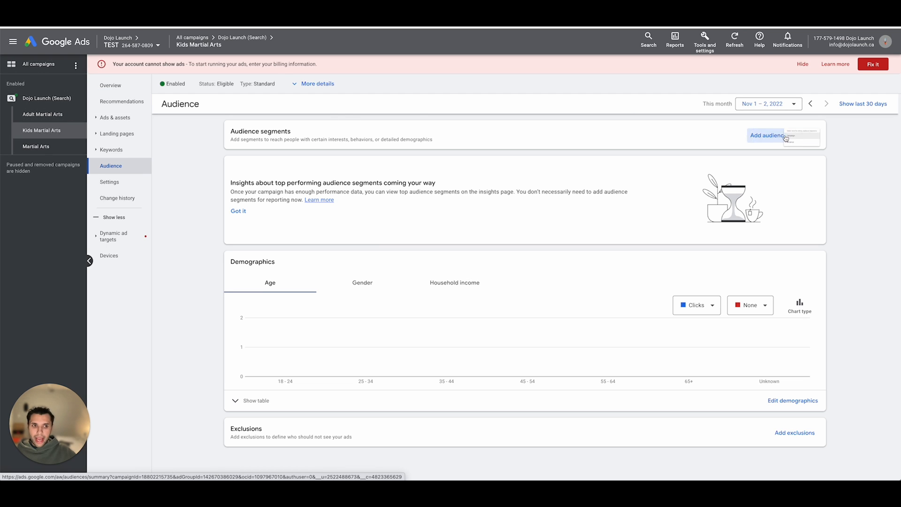
pyautogui.click(786, 137)
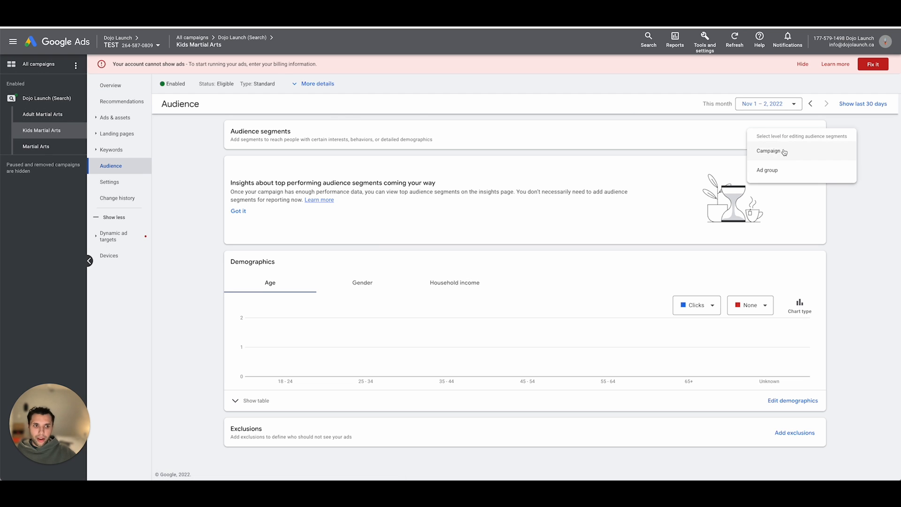
pyautogui.click(773, 171)
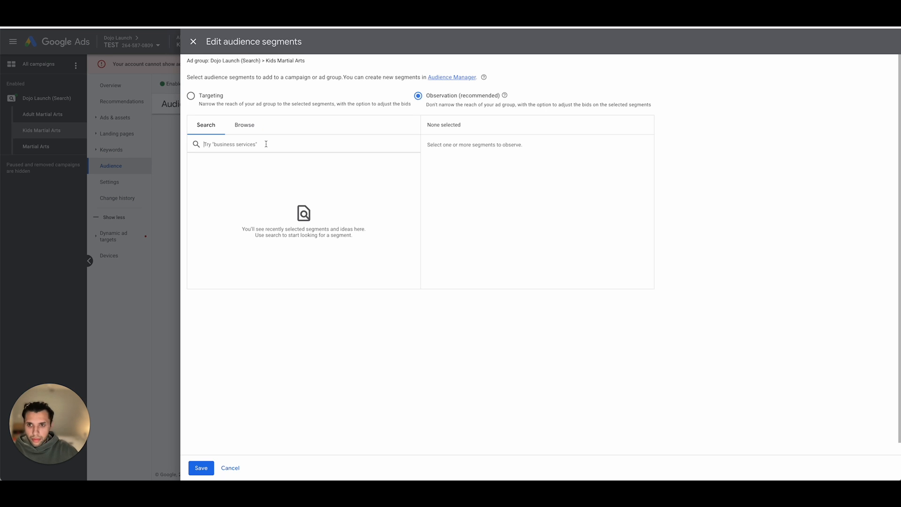
pyautogui.click(243, 123)
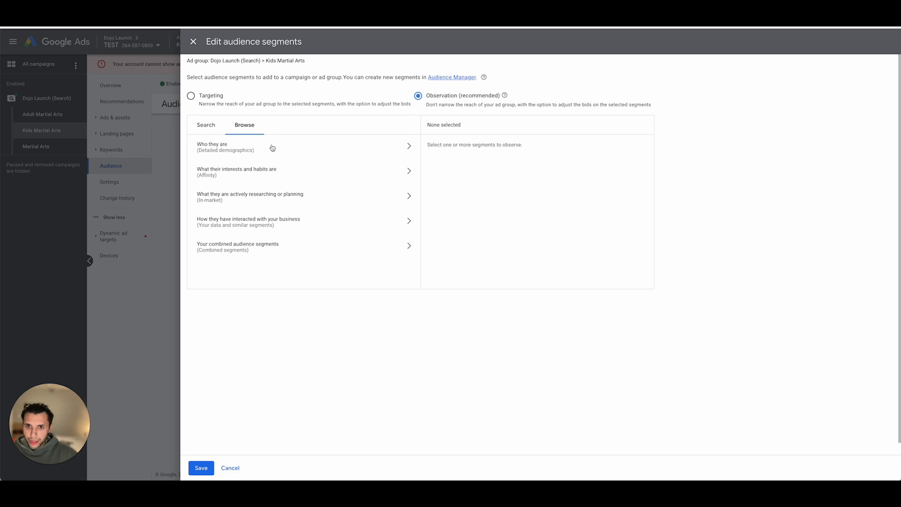
# - Add the parental status segments Parents of Preschoolers (4-5 years) and Parents of Grade-Schoolers (6-12 years) for observation
pyautogui.click(266, 150)
pyautogui.click(258, 167)
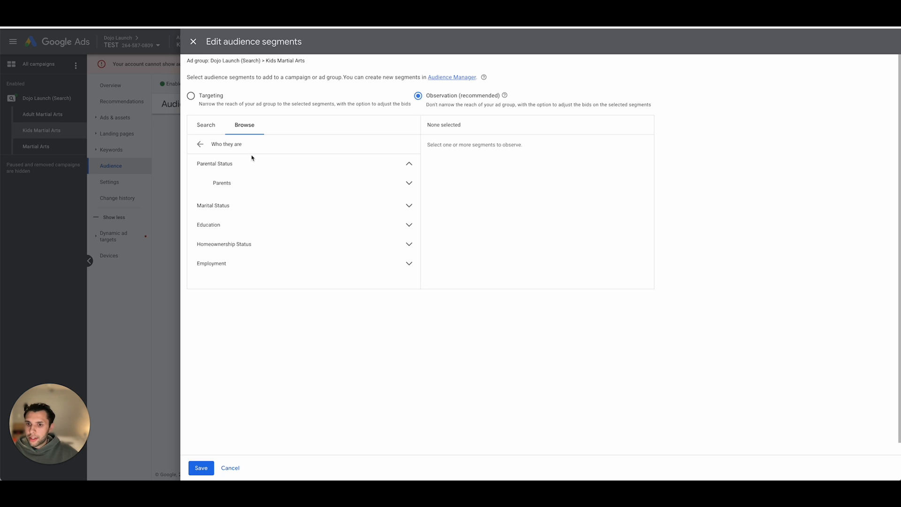
pyautogui.click(261, 186)
pyautogui.scroll(-1, 301, 199)
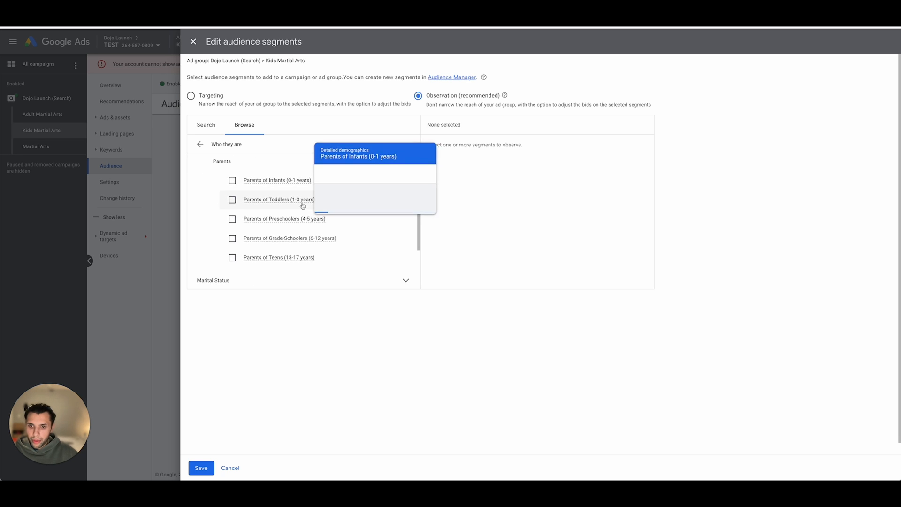
pyautogui.scroll(-1, 281, 203)
pyautogui.click(232, 200)
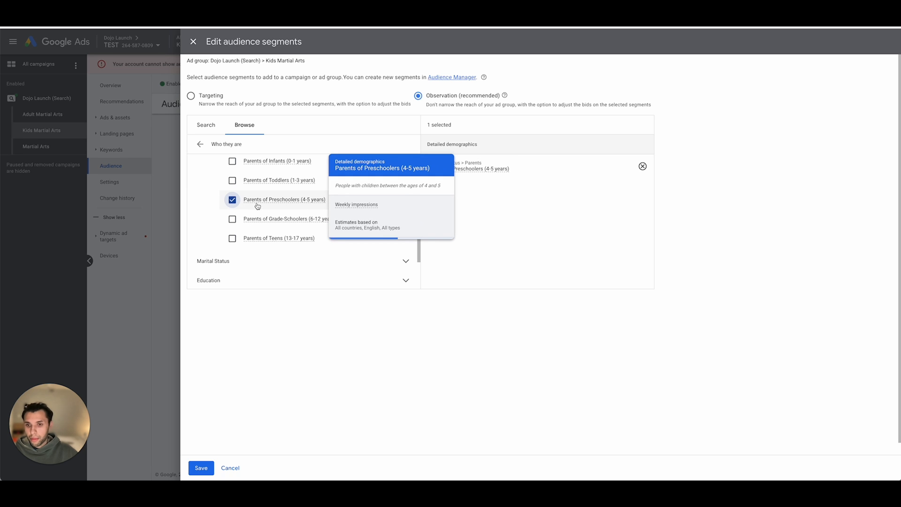
pyautogui.click(233, 219)
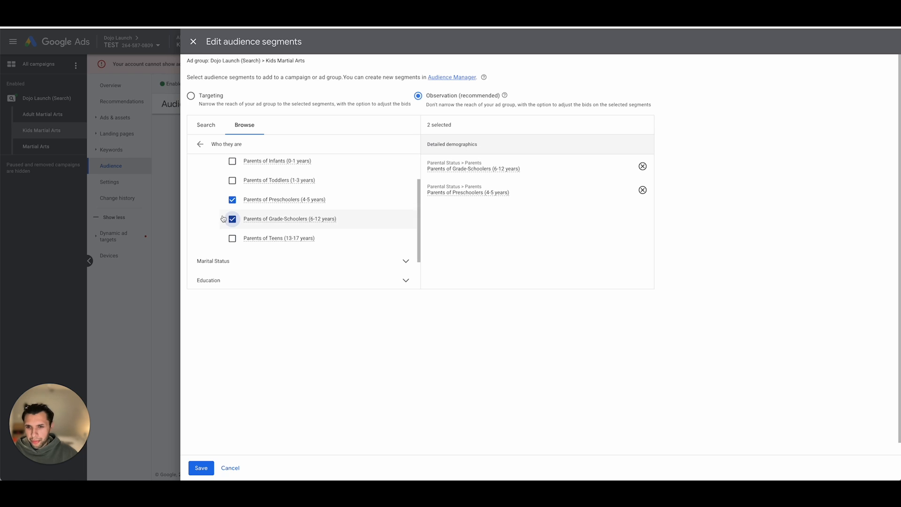
pyautogui.scroll(1, 216, 169)
pyautogui.click(242, 167)
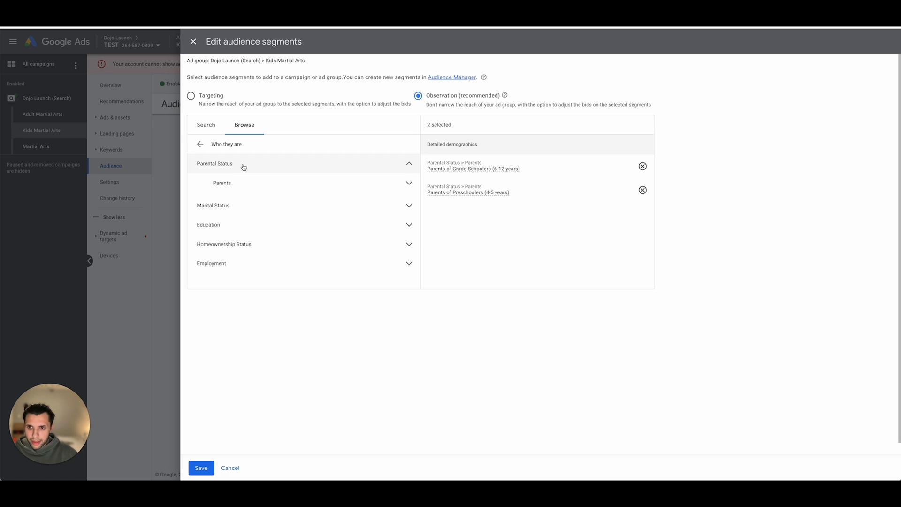
pyautogui.click(216, 164)
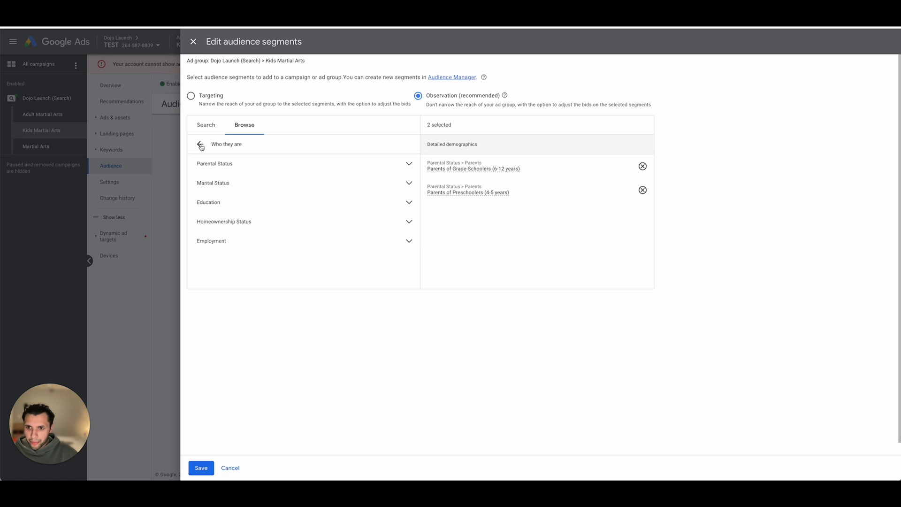
# - Add the Sports & Fitness affinity segment to the ad group's audience
pyautogui.click(201, 145)
pyautogui.click(230, 174)
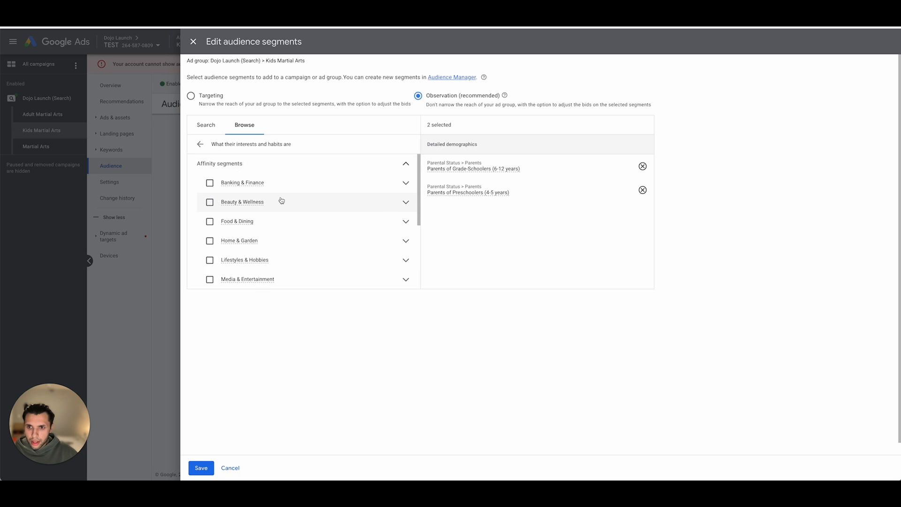
pyautogui.scroll(-3, 282, 179)
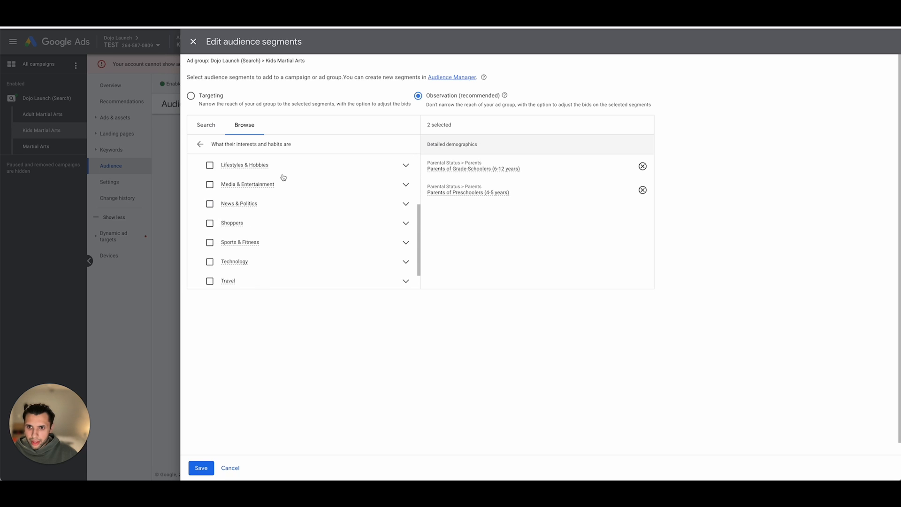
pyautogui.click(207, 224)
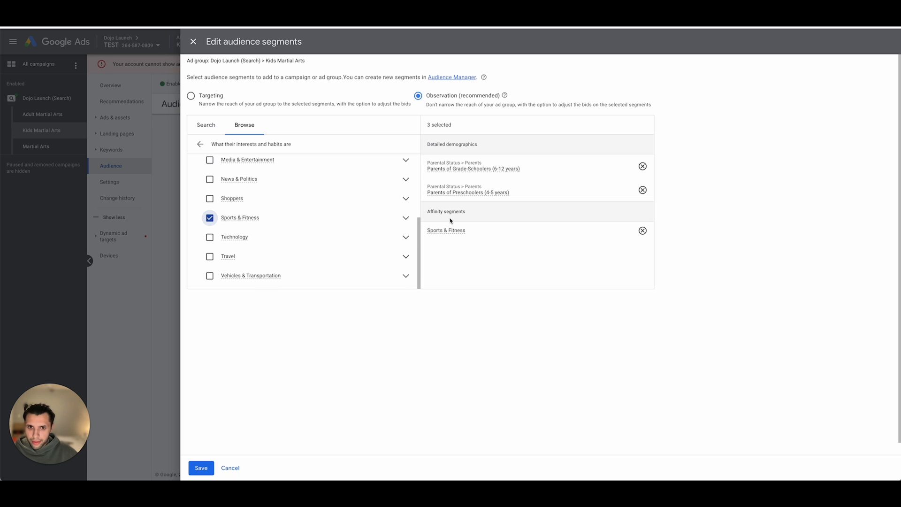
# - Add the Family-Focused affinity segment under Lifestyles & Hobbies and look through the remaining hobby segments
pyautogui.scroll(1, 250, 186)
pyautogui.scroll(3, 250, 186)
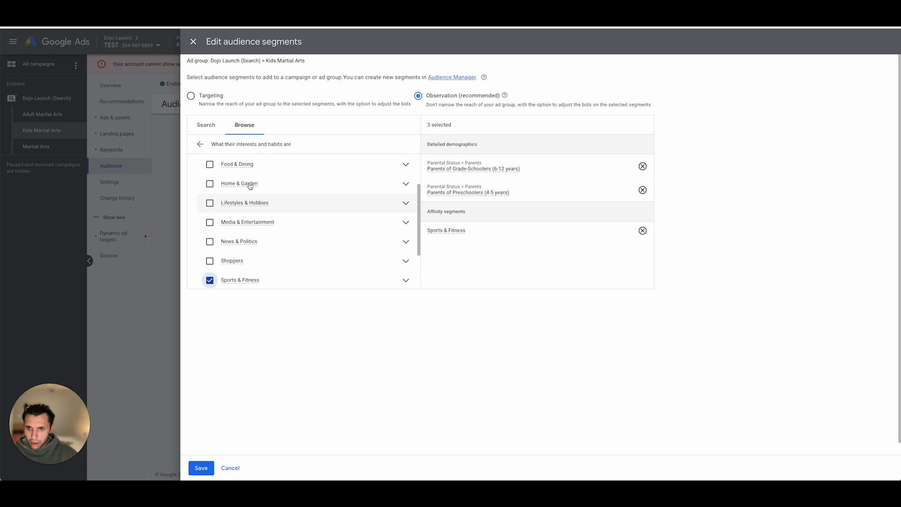
pyautogui.click(405, 212)
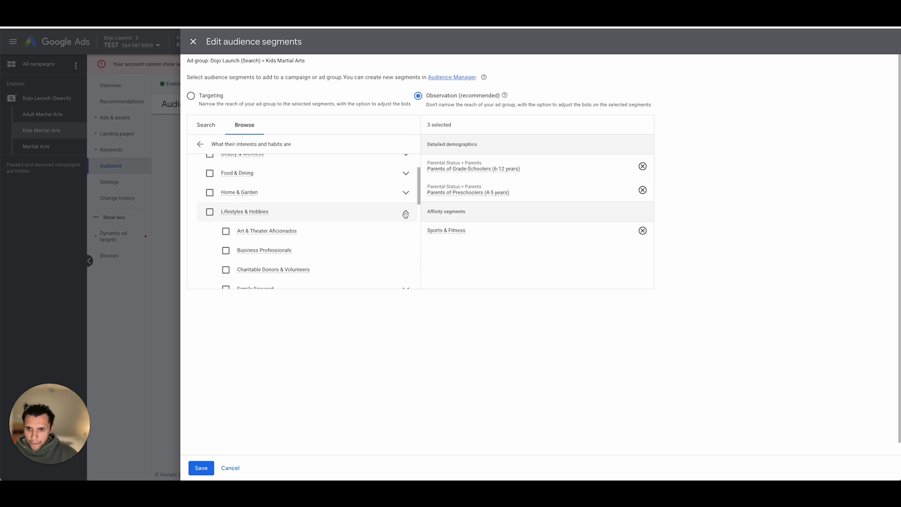
pyautogui.scroll(-2, 254, 250)
pyautogui.click(225, 251)
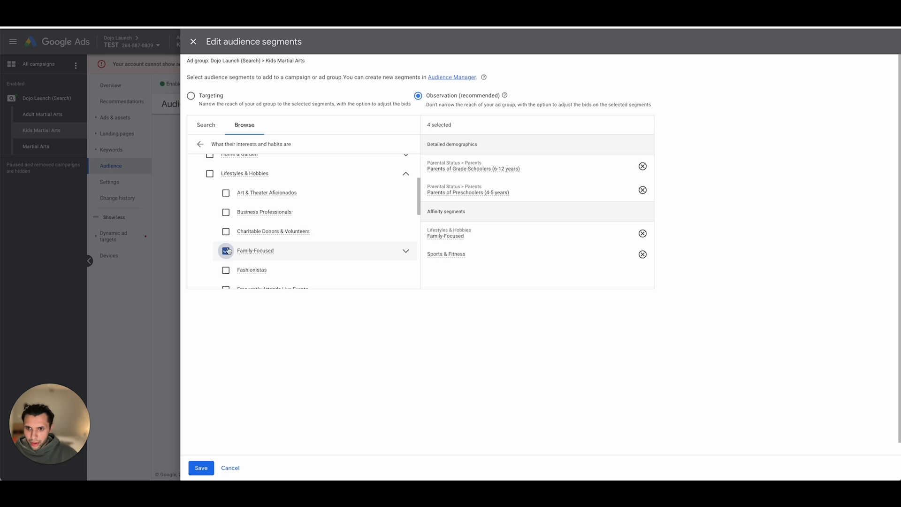
pyautogui.scroll(-3, 263, 244)
pyautogui.scroll(7, 265, 242)
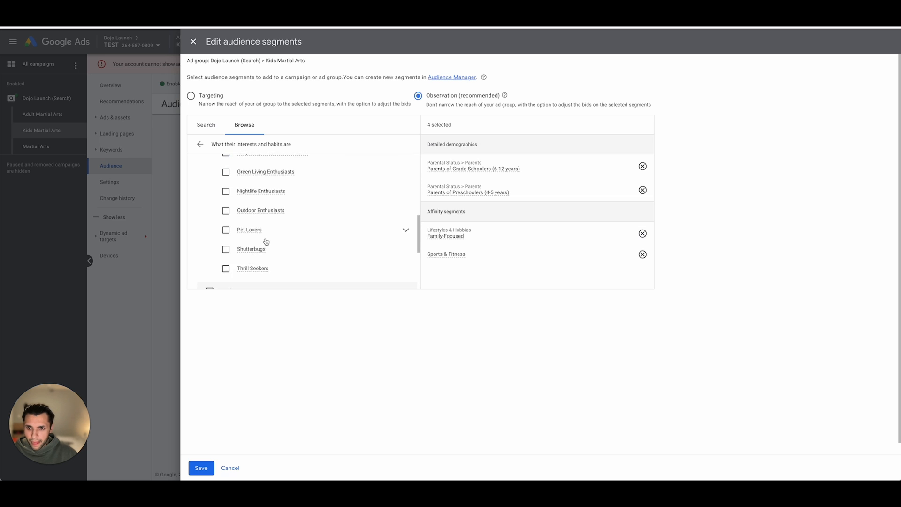
# - Add the Sports & Fitness in-market segment to the ad group's audience
pyautogui.click(201, 145)
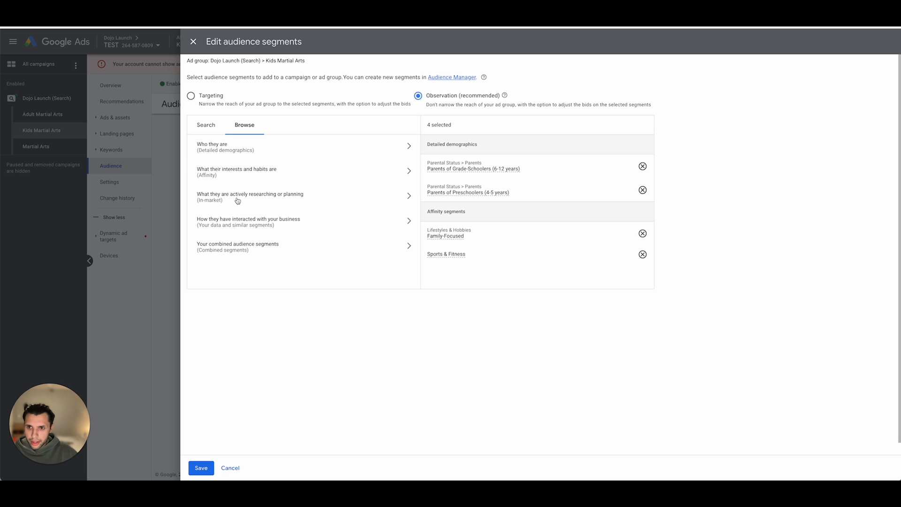
pyautogui.click(237, 197)
pyautogui.scroll(-5, 253, 201)
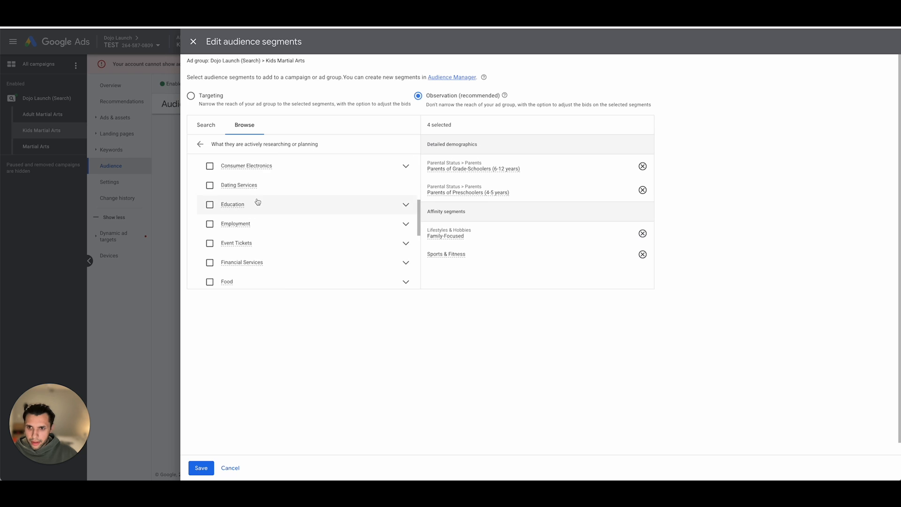
pyautogui.scroll(-5, 257, 201)
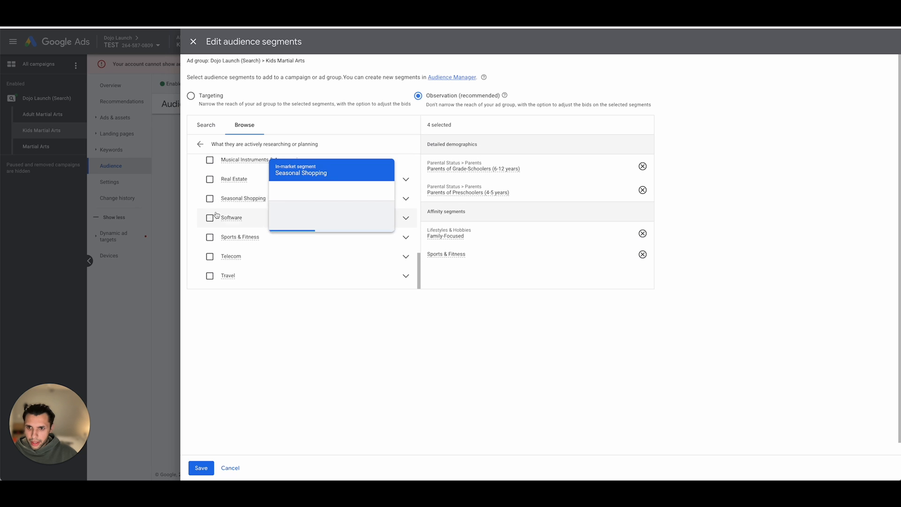
pyautogui.click(210, 237)
# - Add the in-market subsegments Fitness Products & Services and Fitness Classes & Personal Training Services under Sports & Fitness
pyautogui.click(406, 239)
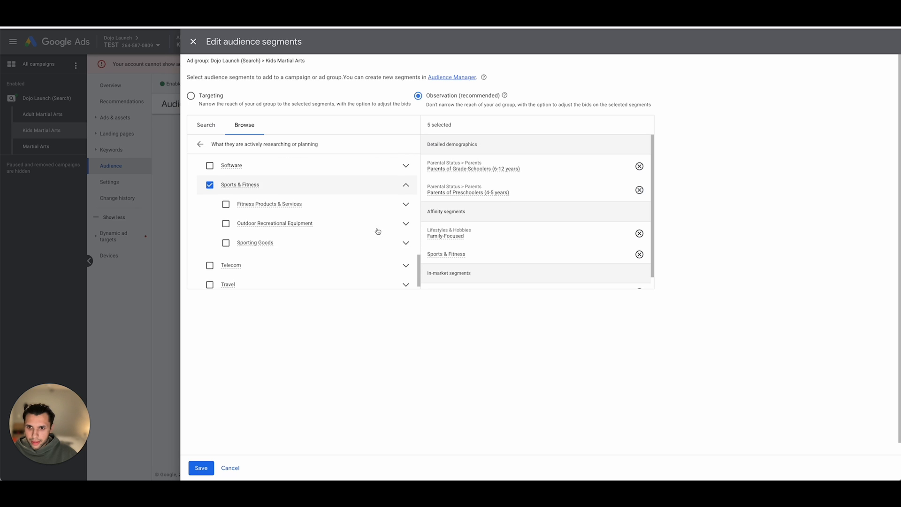
pyautogui.click(226, 198)
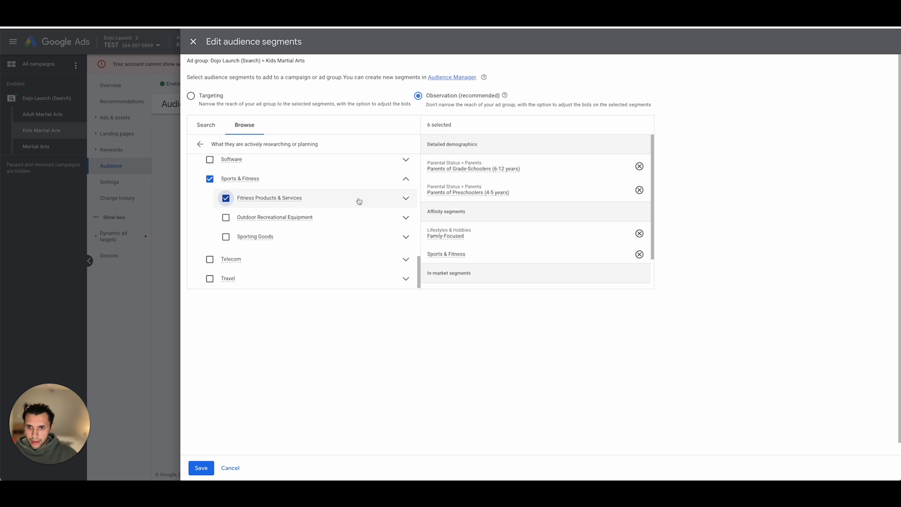
pyautogui.click(383, 200)
pyautogui.click(225, 198)
pyautogui.click(406, 198)
pyautogui.scroll(-1, 382, 208)
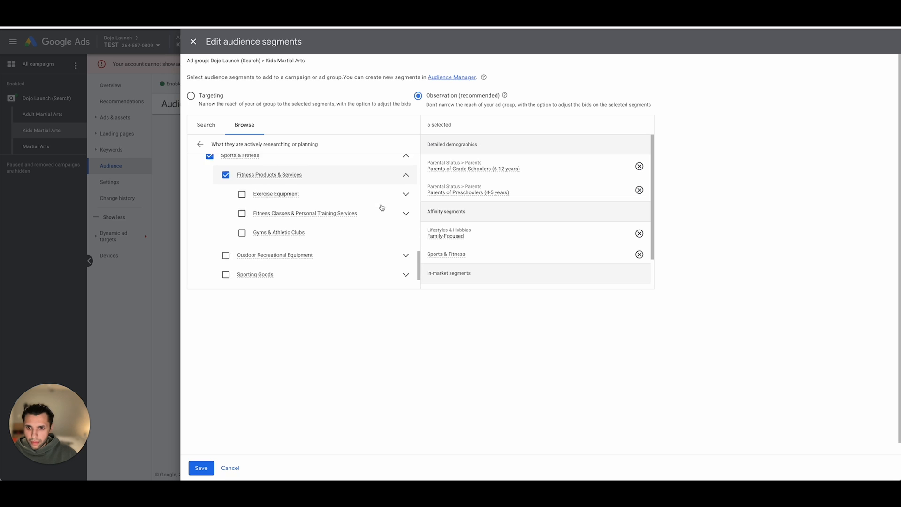
pyautogui.click(243, 207)
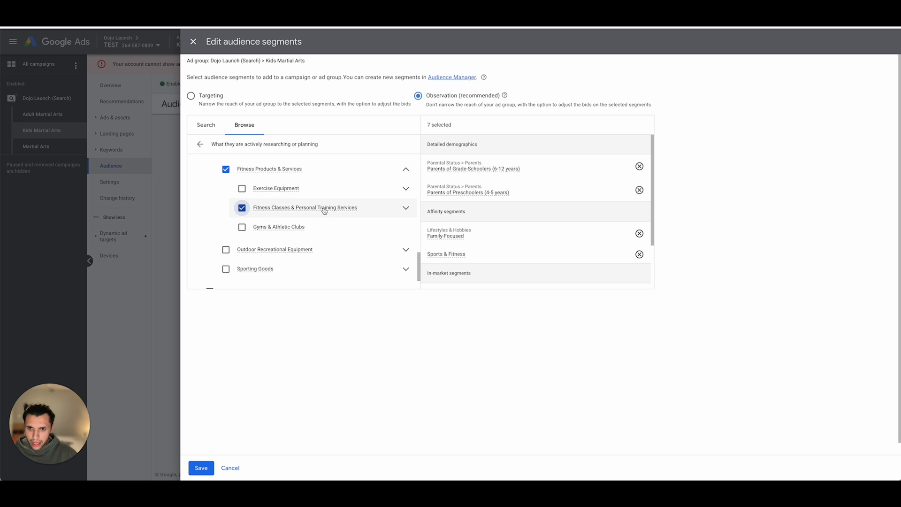
# - Add the Gyms & Athletic Clubs in-market segment to the Kids Martial Arts ad group and save the audience segments
pyautogui.click(242, 227)
pyautogui.scroll(10, 249, 179)
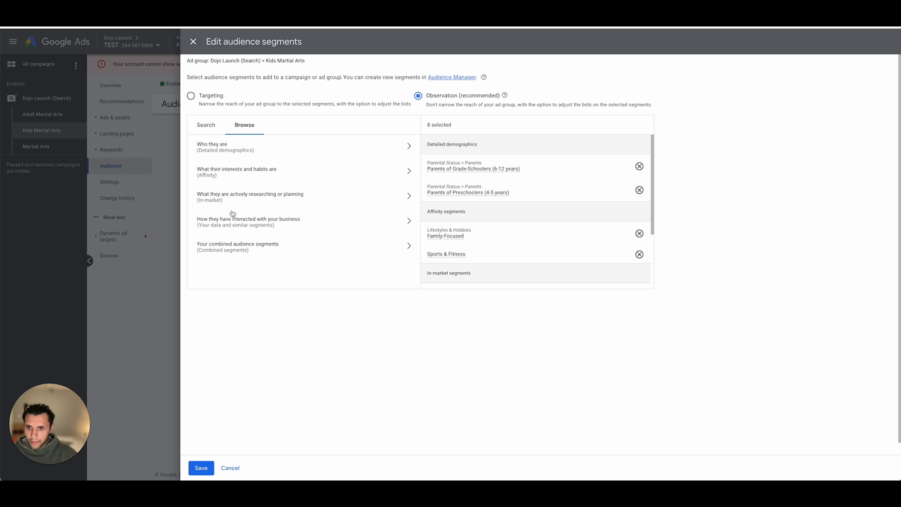
pyautogui.click(202, 468)
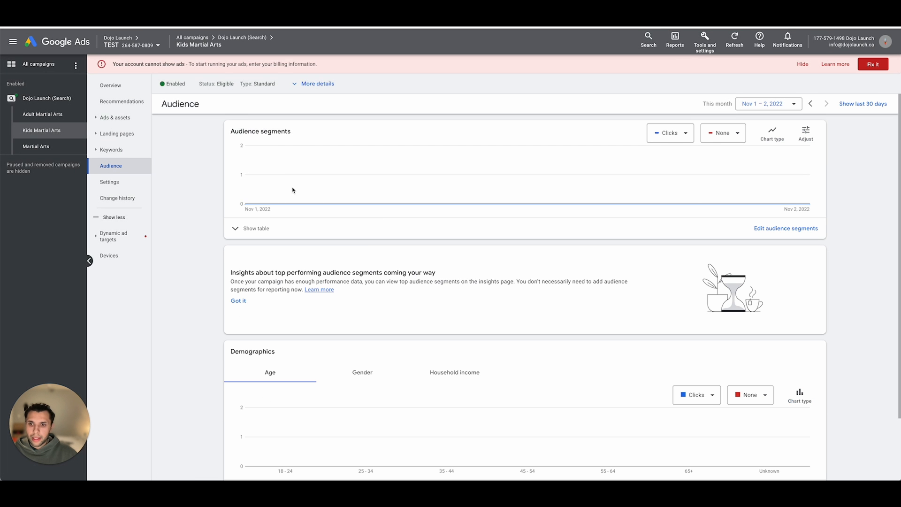
pyautogui.click(244, 230)
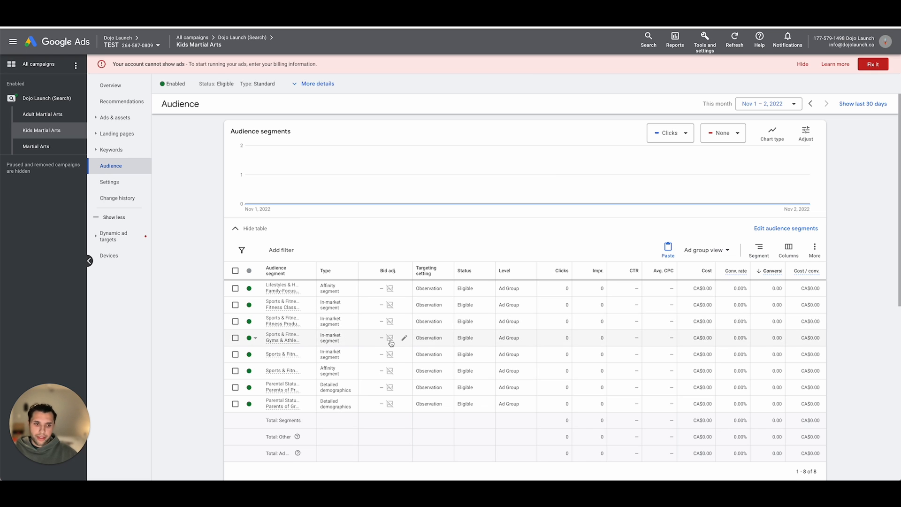
# - Exclude the 18 - 24 age range from the Kids Martial Arts ad group in the age demographics table
pyautogui.scroll(-5, 186, 294)
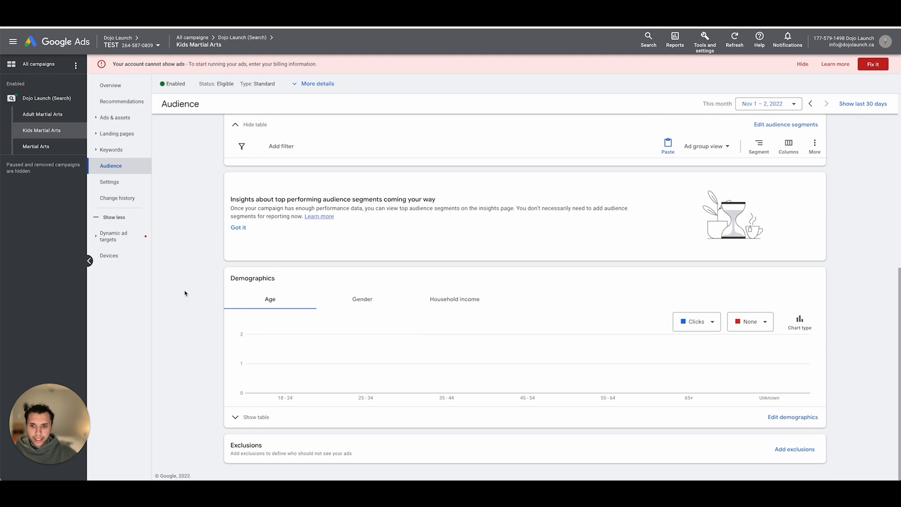
pyautogui.click(253, 417)
pyautogui.scroll(-5, 330, 251)
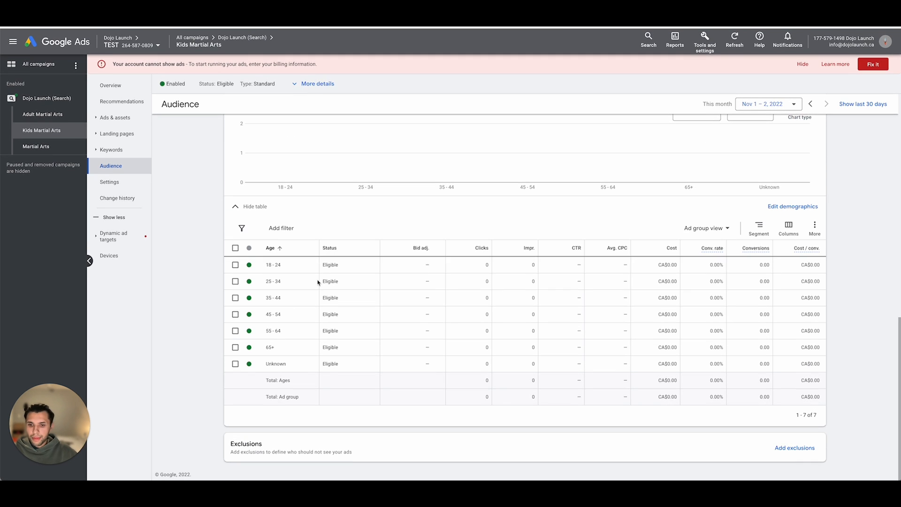
pyautogui.click(254, 267)
pyautogui.click(260, 292)
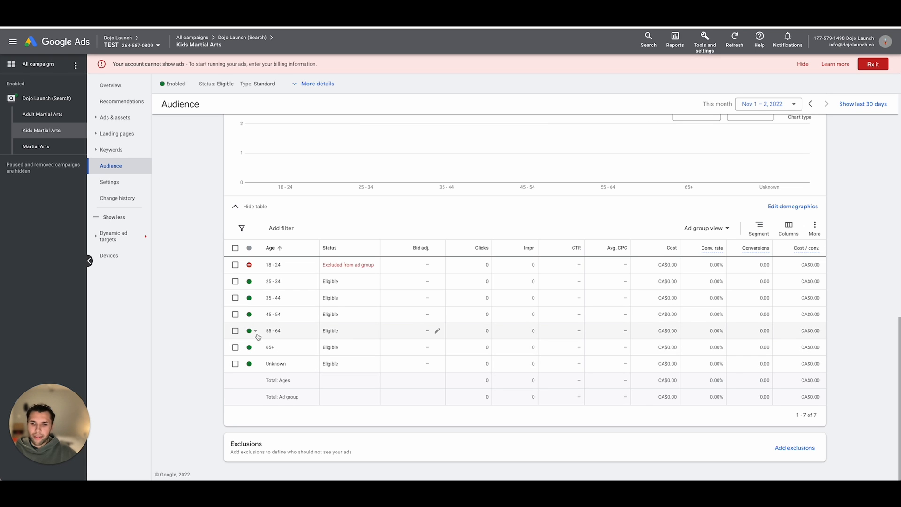
pyautogui.scroll(2, 294, 301)
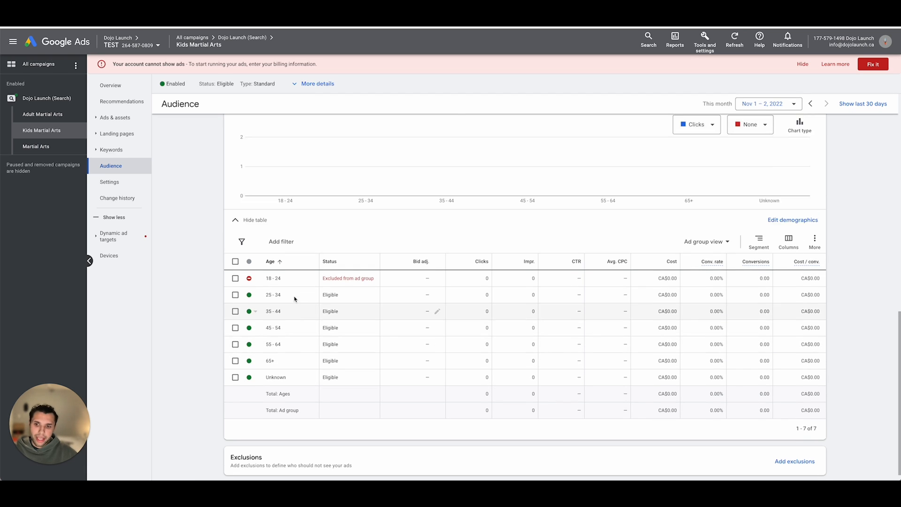
pyautogui.scroll(-2, 297, 310)
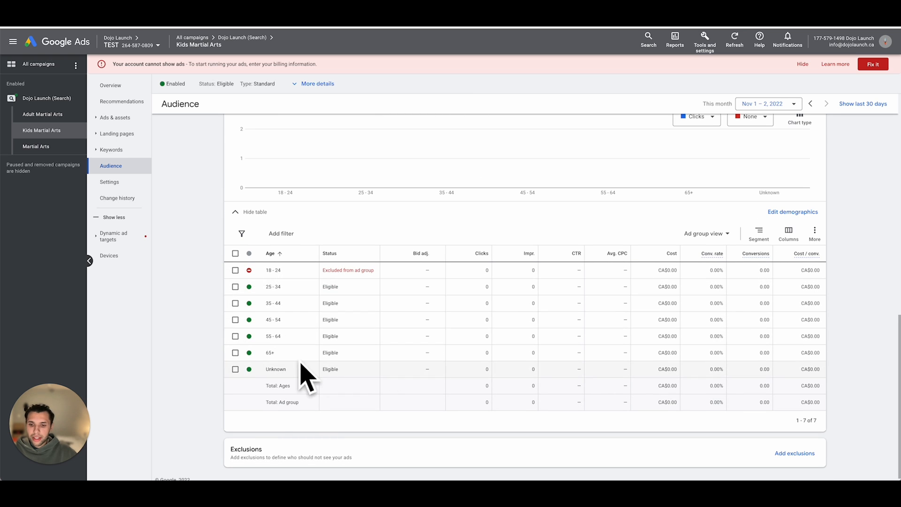
pyautogui.click(437, 287)
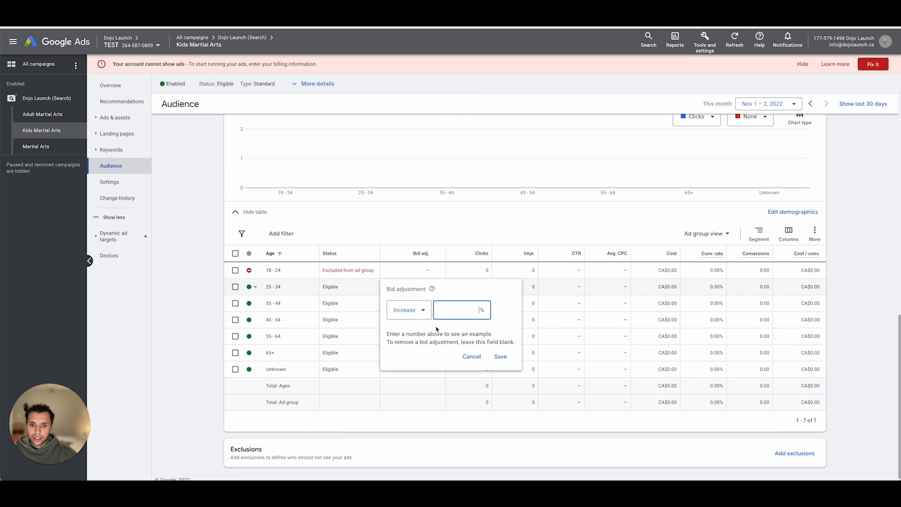
pyautogui.click(470, 358)
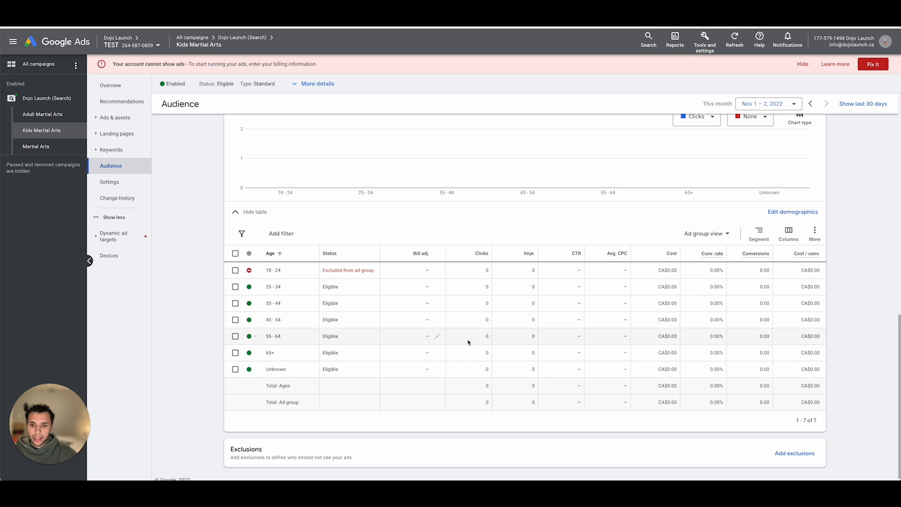
# - Examine the gender demographics of the Kids Martial Arts ad group
pyautogui.scroll(2, 412, 309)
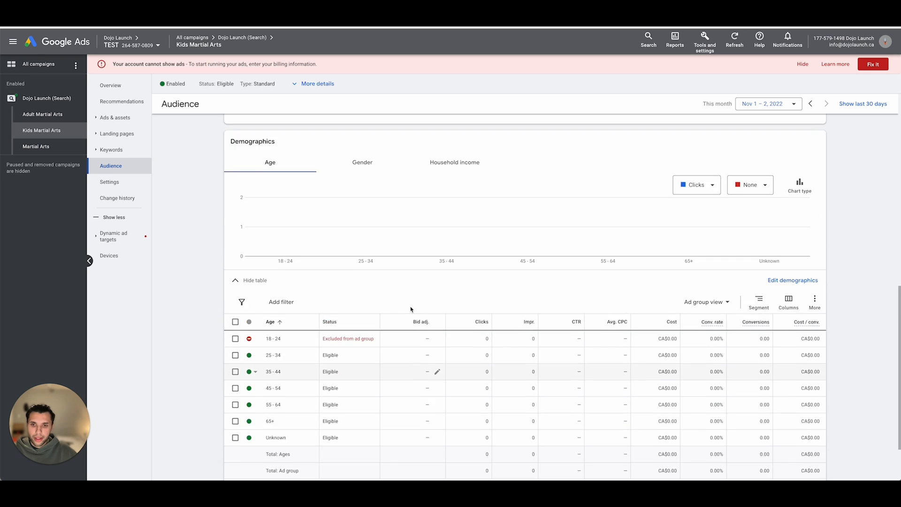
pyautogui.scroll(2, 412, 310)
pyautogui.click(380, 225)
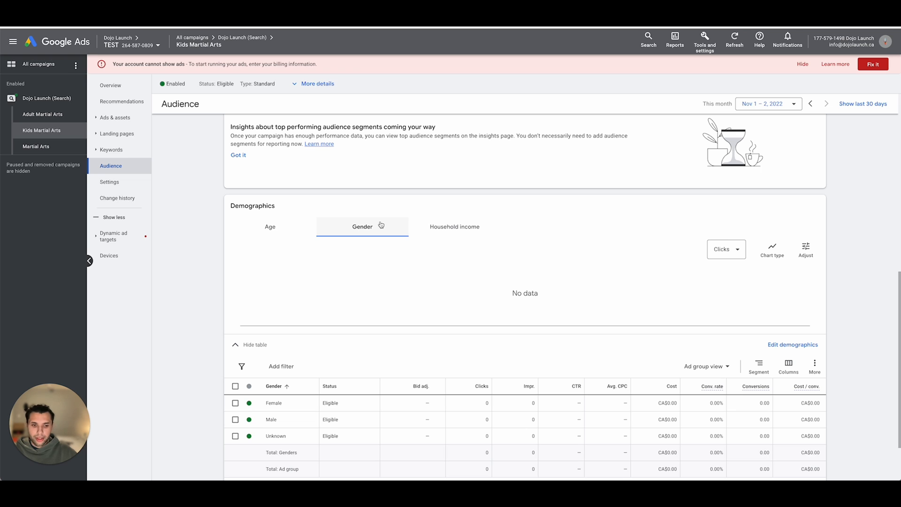
pyautogui.scroll(-2, 331, 204)
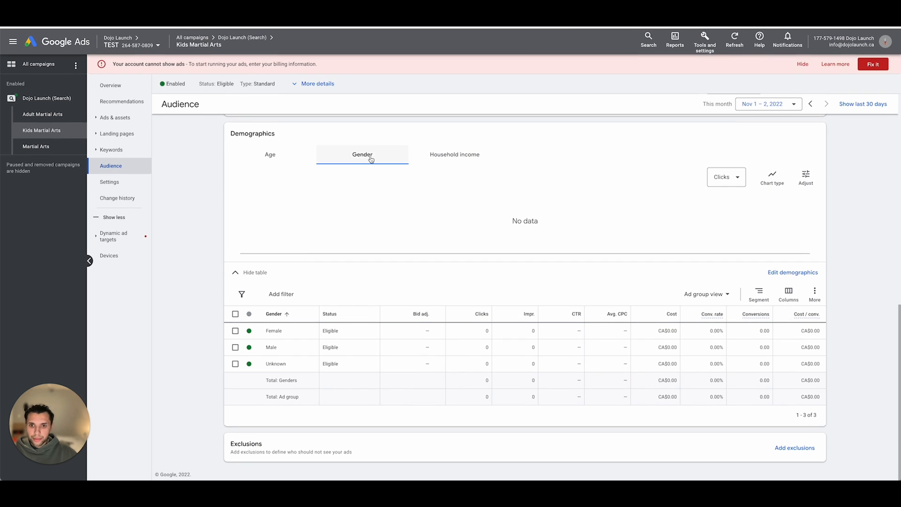
pyautogui.click(236, 347)
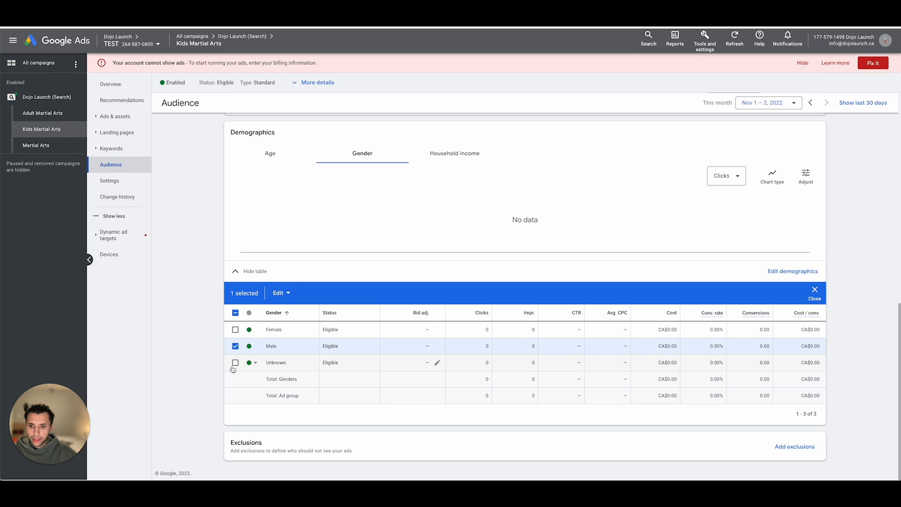
pyautogui.click(235, 363)
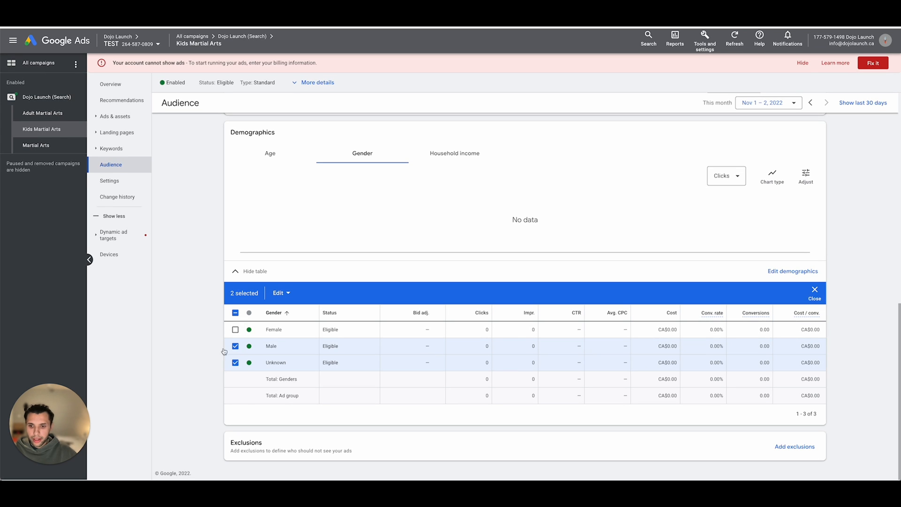
pyautogui.click(278, 293)
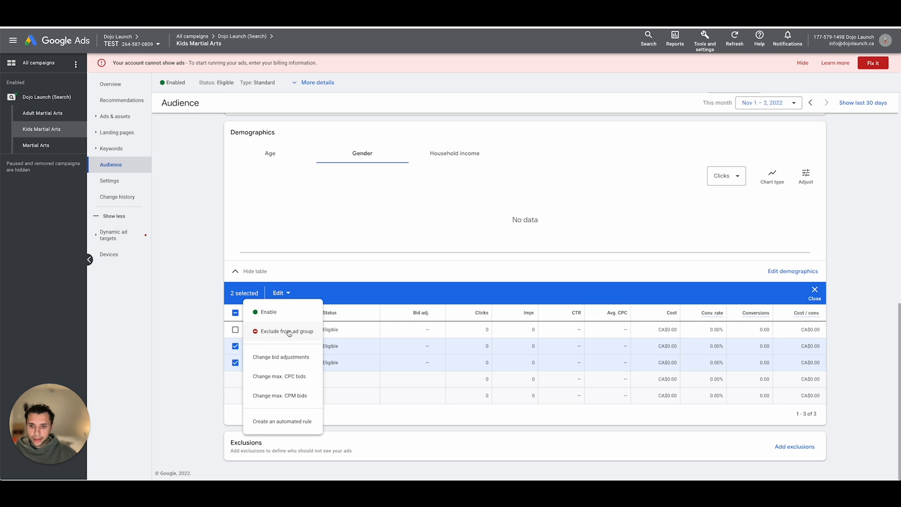
pyautogui.click(219, 332)
pyautogui.click(235, 313)
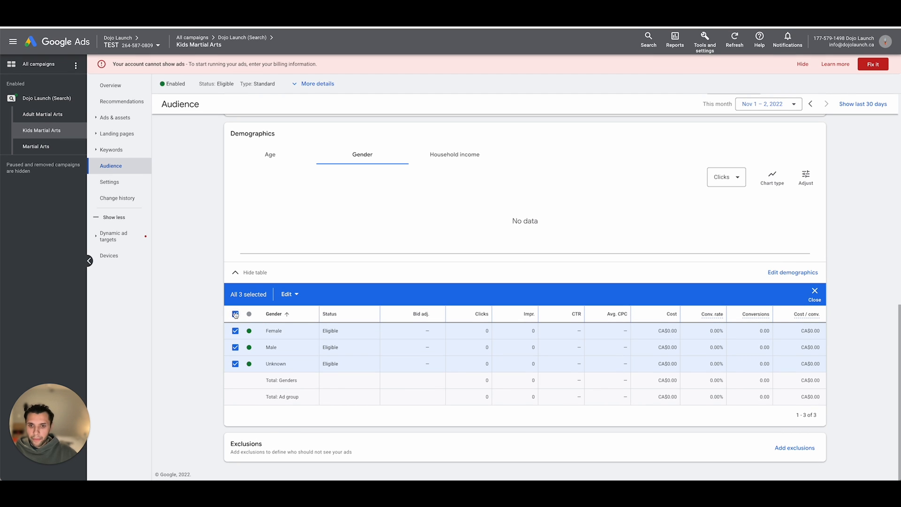
pyautogui.click(235, 313)
# - Examine the household income brackets in the ad group's demographics
pyautogui.click(444, 159)
pyautogui.scroll(-5, 376, 226)
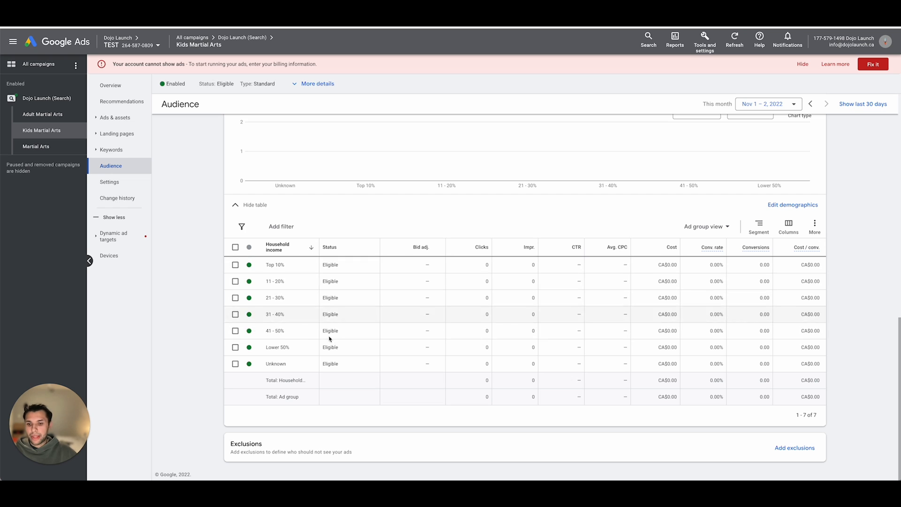
pyautogui.scroll(10, 291, 281)
pyautogui.scroll(-10, 300, 298)
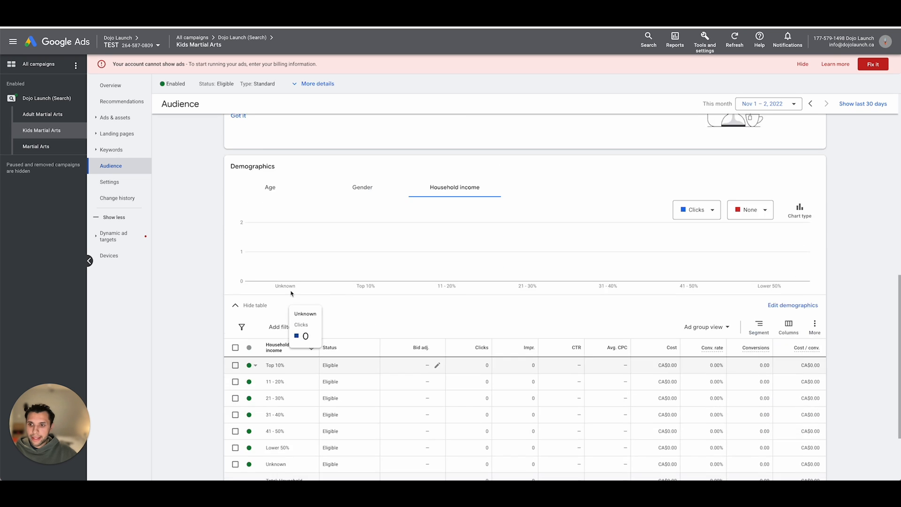
# - Set the ad group's bid adjustment for tablets to a 100% decrease and clear the row selection
pyautogui.click(109, 256)
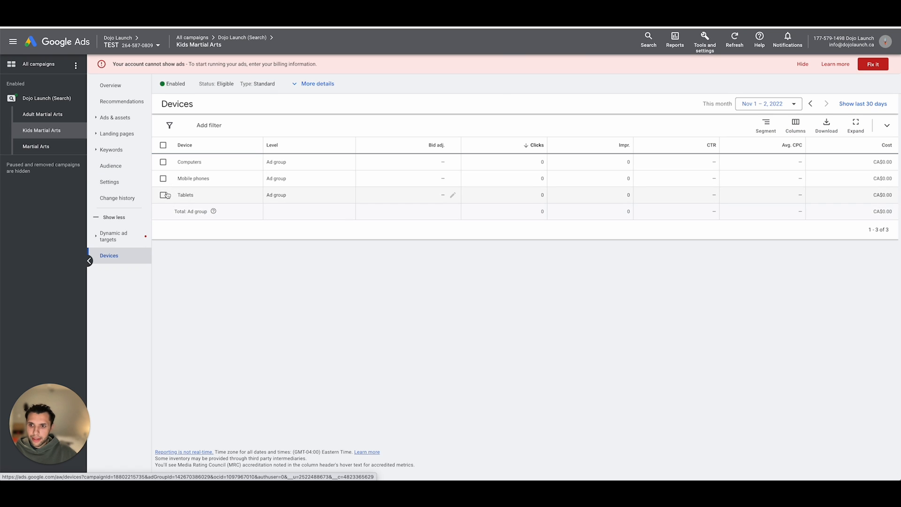
pyautogui.click(163, 195)
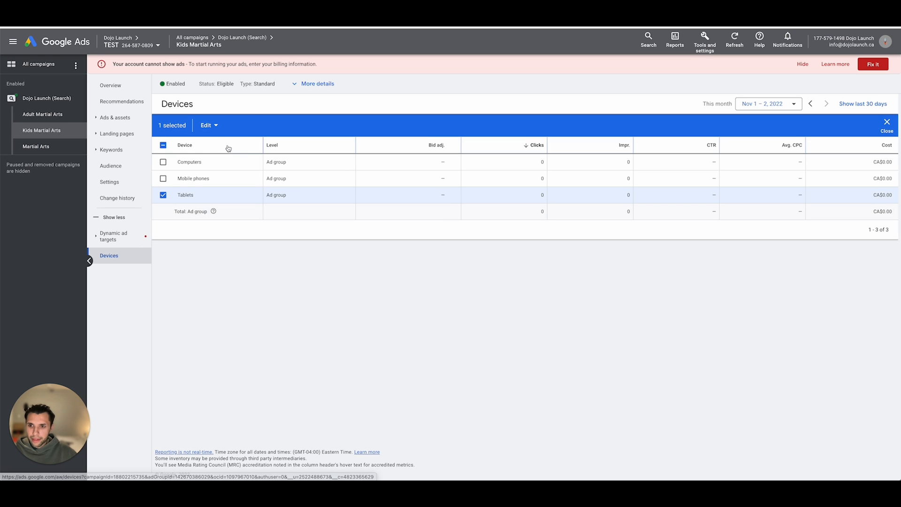
pyautogui.click(212, 128)
pyautogui.click(453, 196)
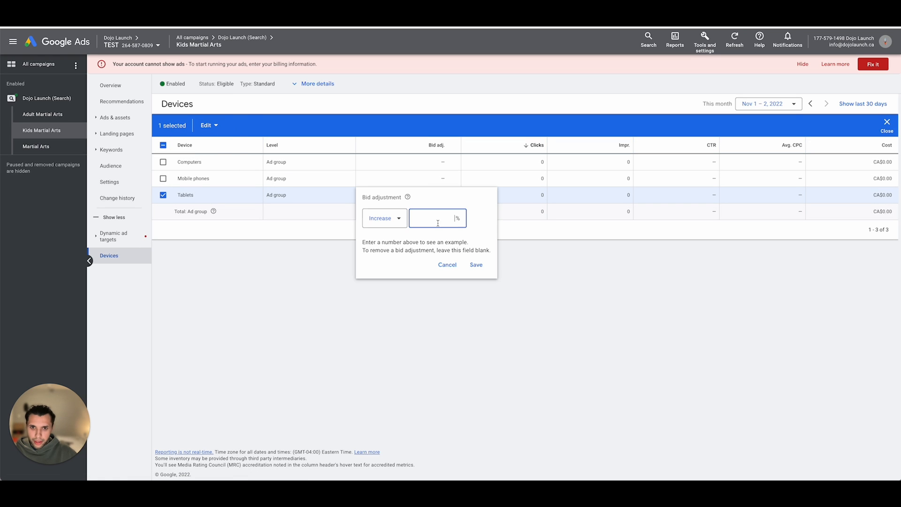
pyautogui.click(386, 219)
pyautogui.click(374, 233)
pyautogui.click(434, 218)
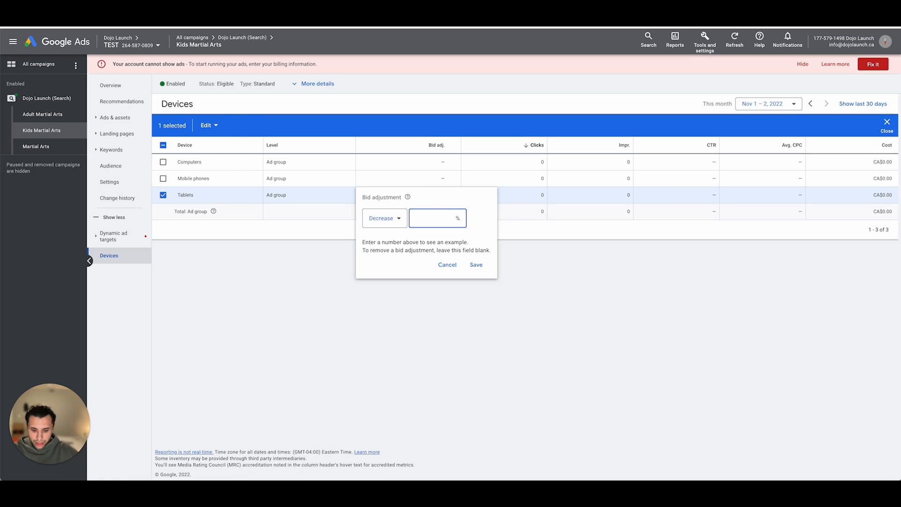
pyautogui.write('100')
pyautogui.click(476, 264)
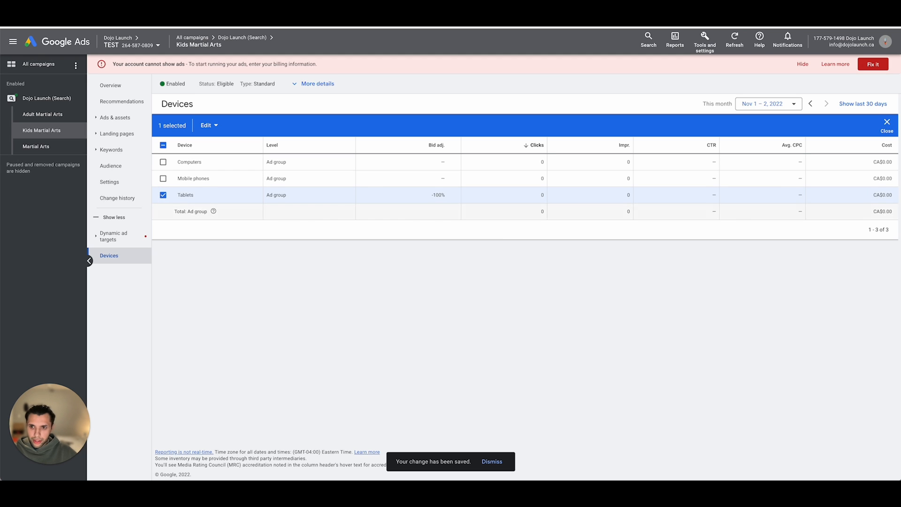
pyautogui.click(163, 196)
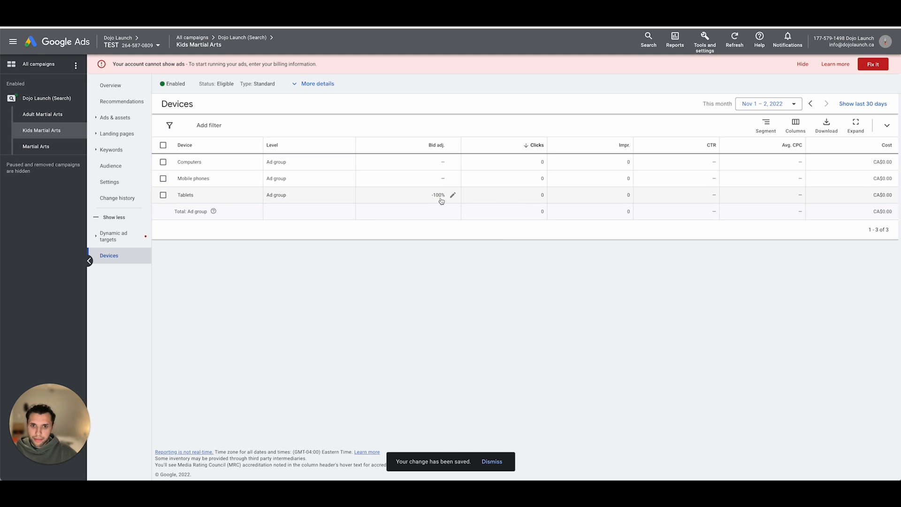
# - Review the ad group's ads and search keywords, and read the explanation of the Quality Score column
pyautogui.click(115, 117)
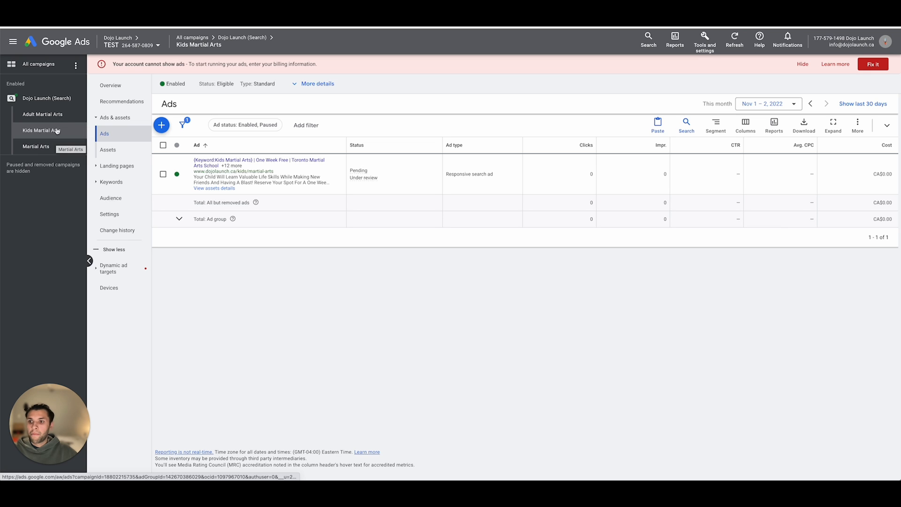
pyautogui.click(111, 182)
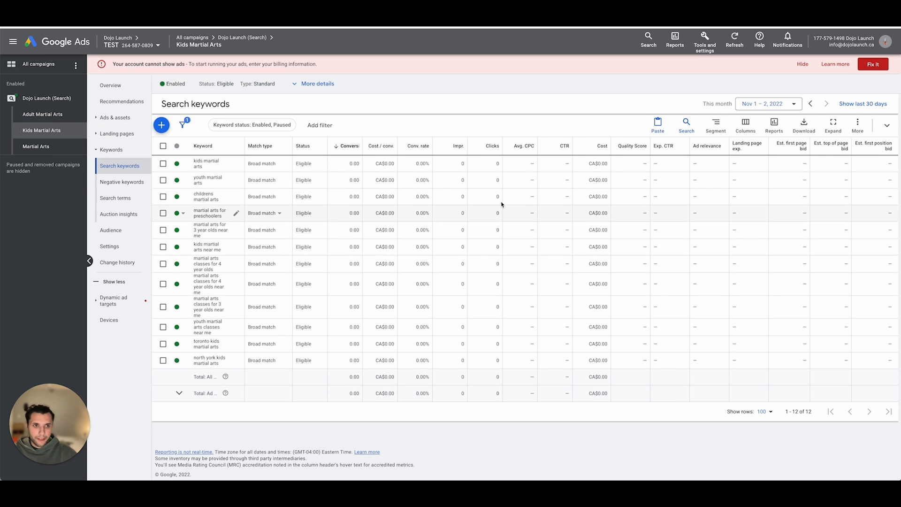
pyautogui.moveTo(644, 253)
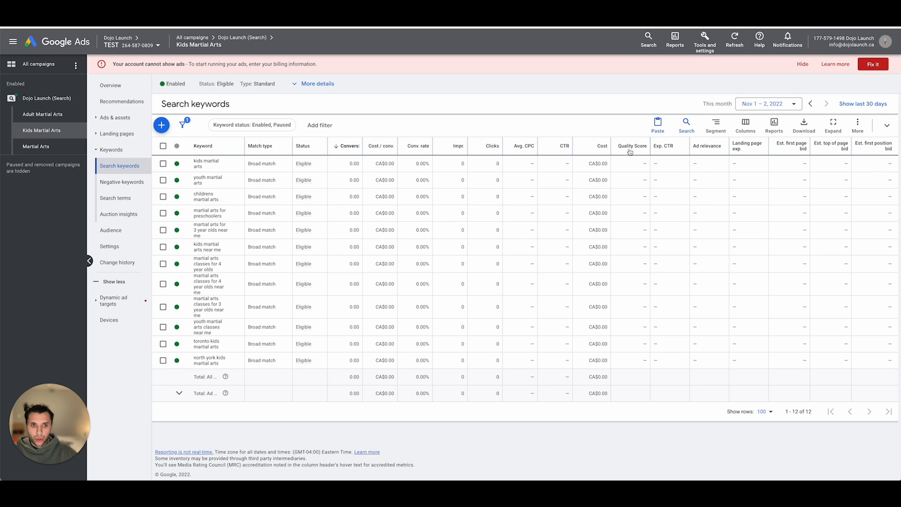
pyautogui.moveTo(630, 152)
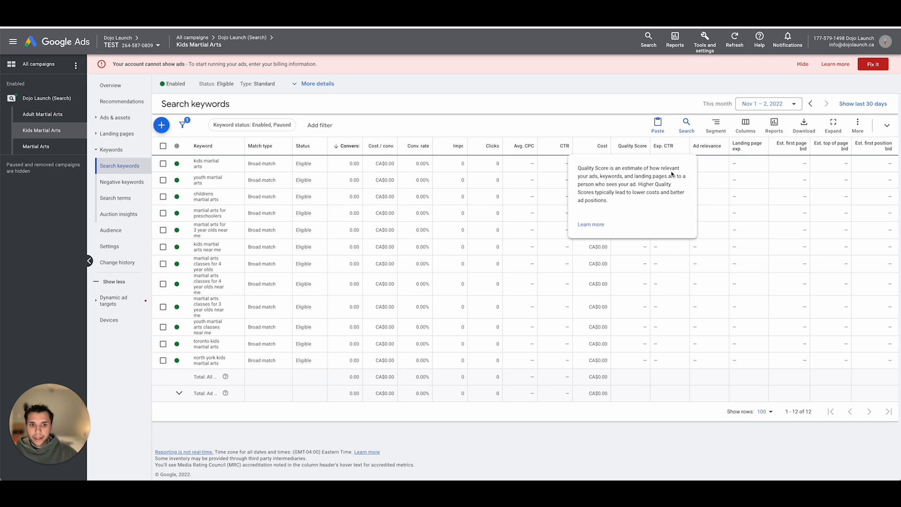
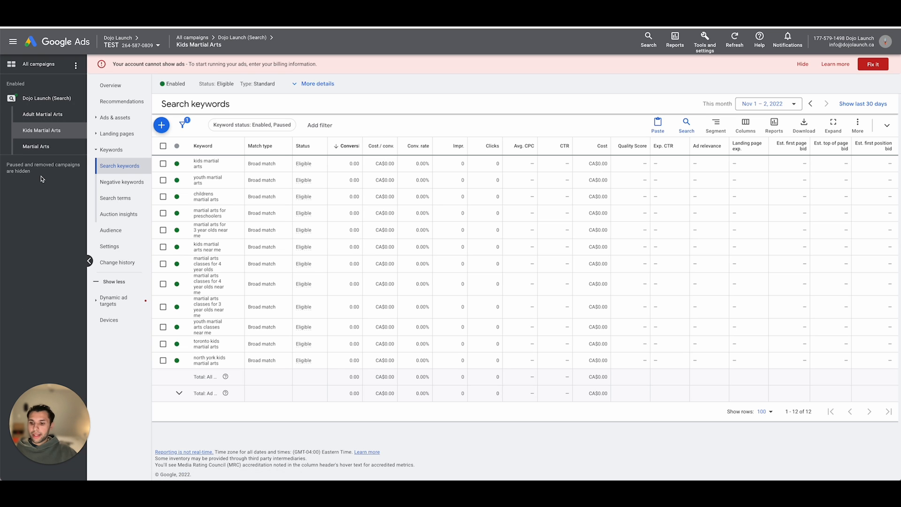
# - Start a new standard ad group in the Dojo Launch (Search) campaign and name it Branded
pyautogui.moveTo(42, 177)
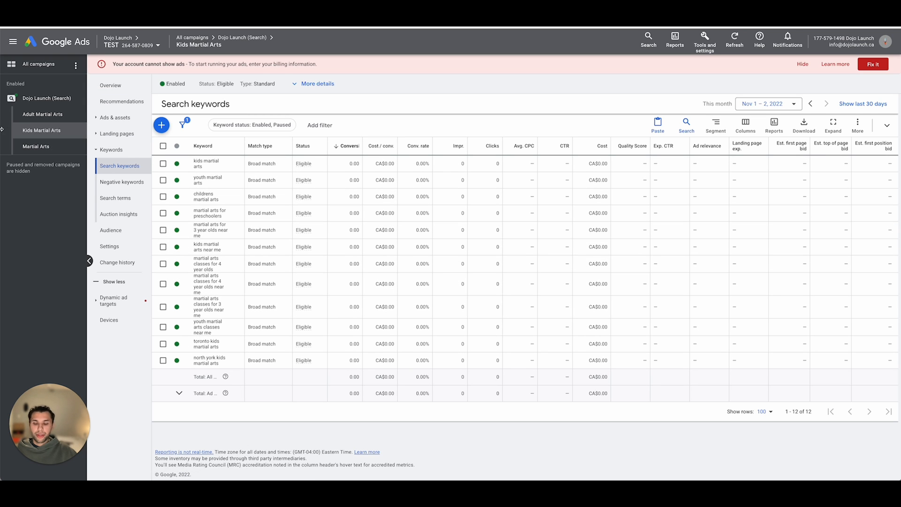
pyautogui.click(46, 98)
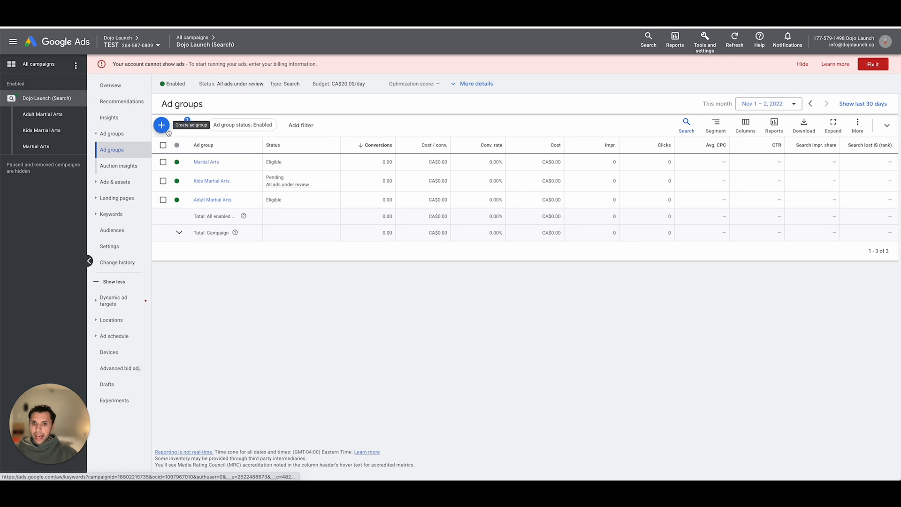
pyautogui.click(162, 126)
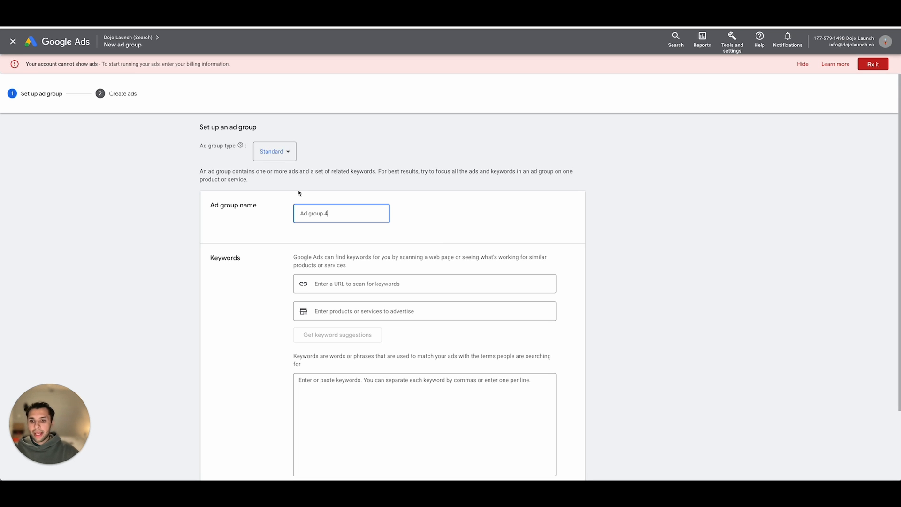
pyautogui.hotkey('ctrl', 'a')
pyautogui.write('Br')
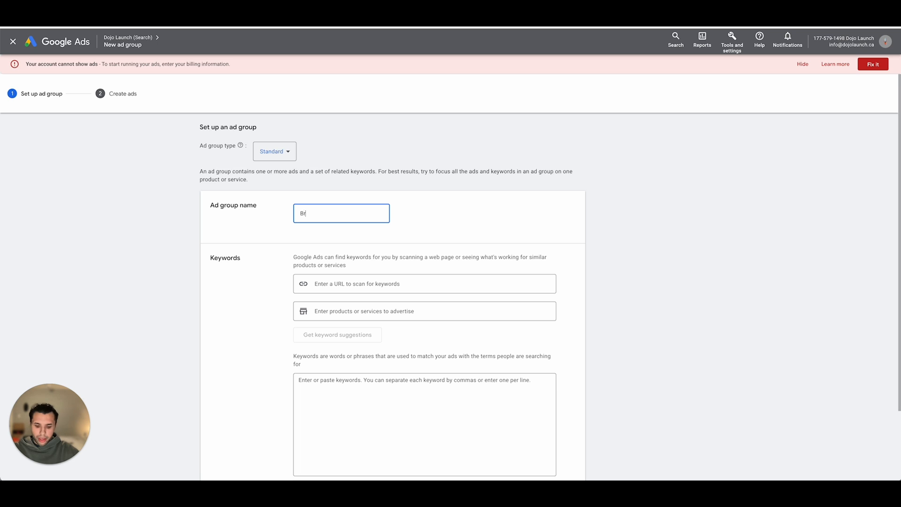
pyautogui.write('anded')
pyautogui.click(389, 123)
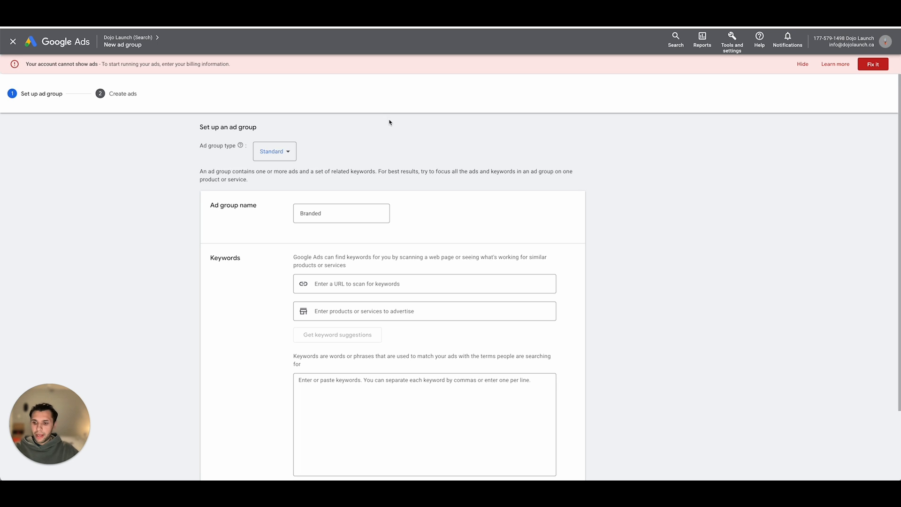
# - Enter "dojo launch" as a broad match keyword and [dojo launch] as an exact match keyword for the ad group
pyautogui.scroll(-2, 389, 191)
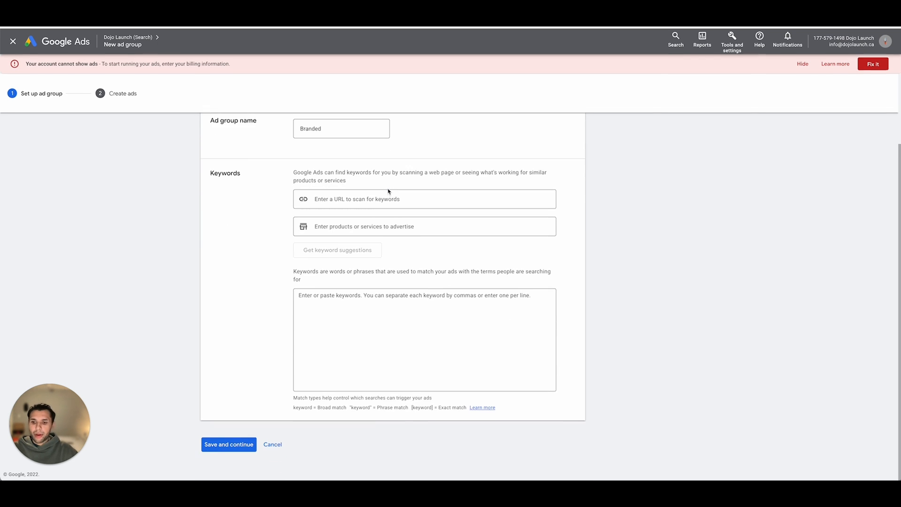
pyautogui.click(373, 292)
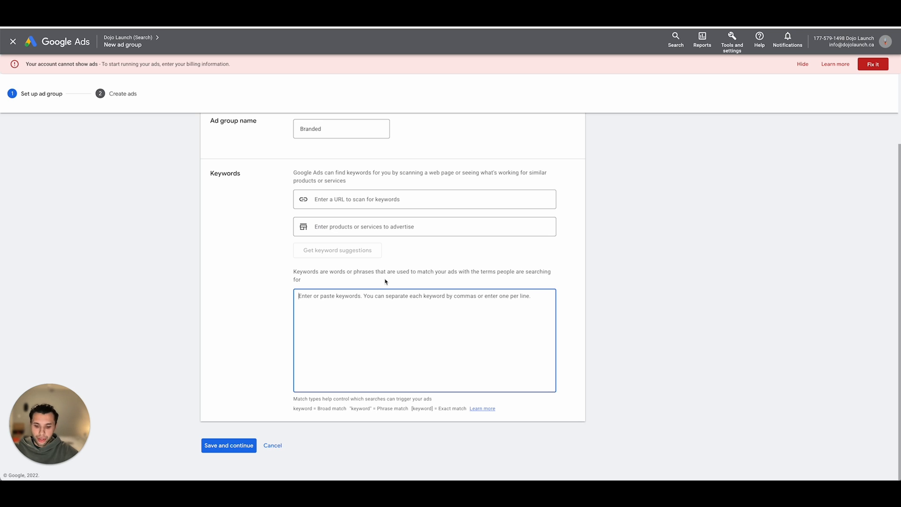
pyautogui.write('dojo lau')
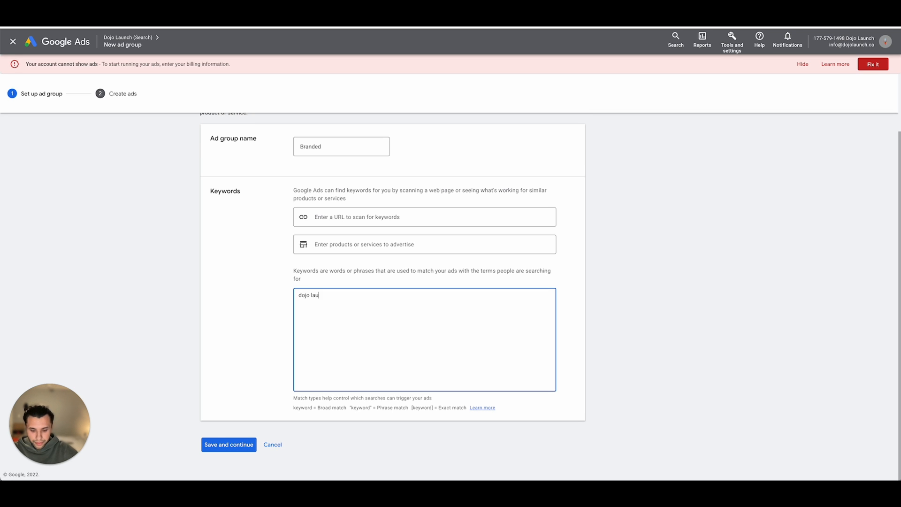
pyautogui.write('nch ')
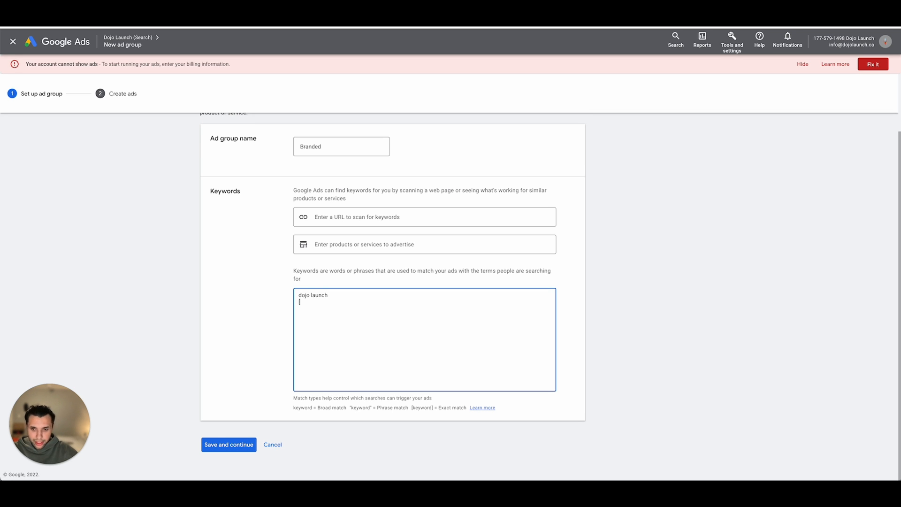
pyautogui.write('[dojo launch')
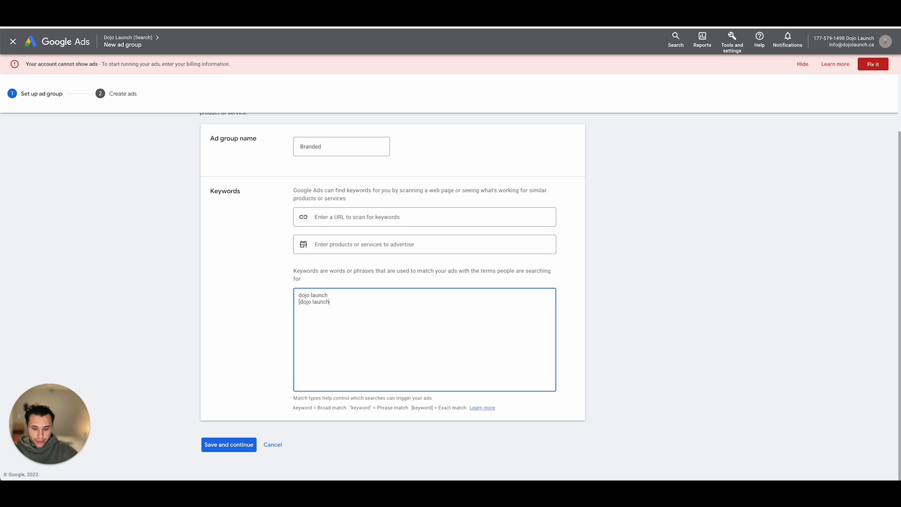
pyautogui.write(']')
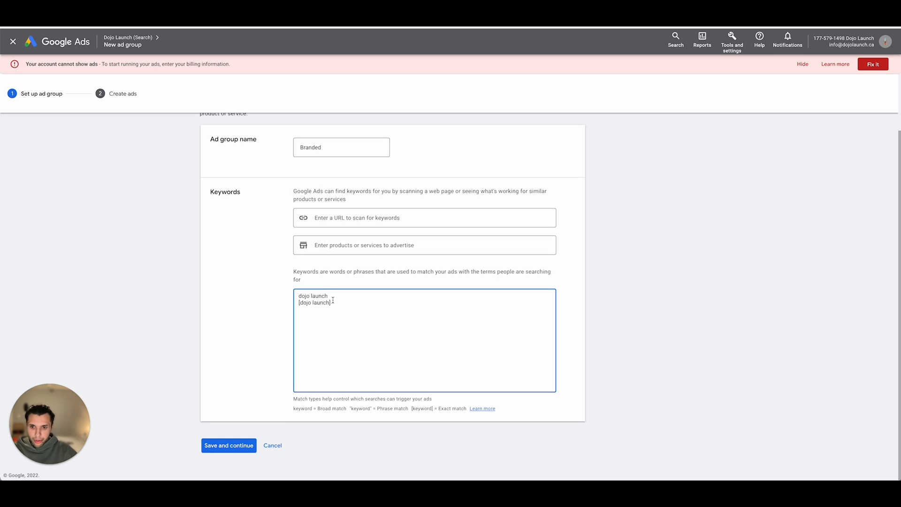
pyautogui.moveTo(334, 304); pyautogui.dragTo(294, 308)
pyautogui.click(342, 303)
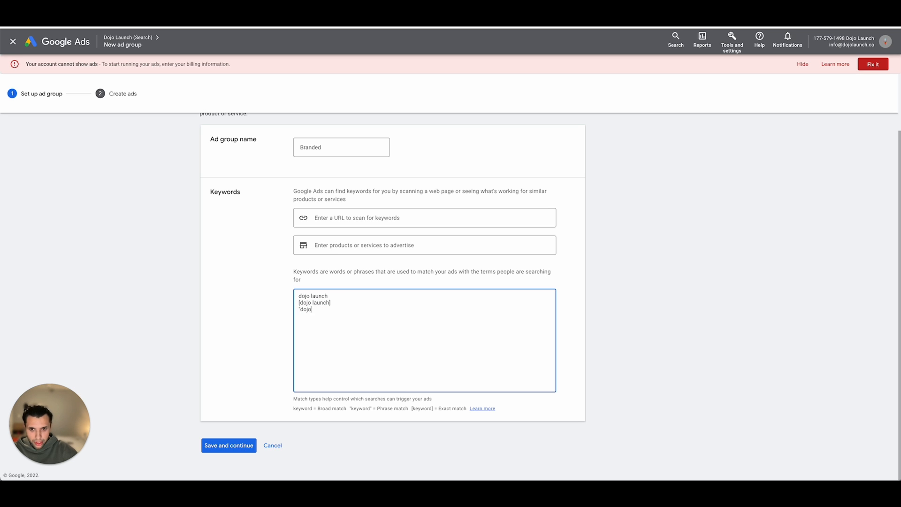
pyautogui.write('"dojo launch')
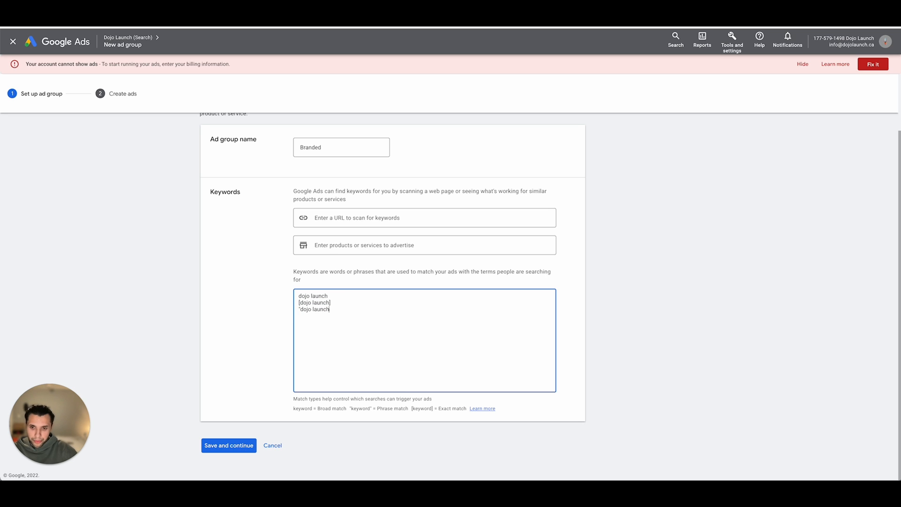
pyautogui.doubleClick(322, 309)
pyautogui.press('BackSpace')
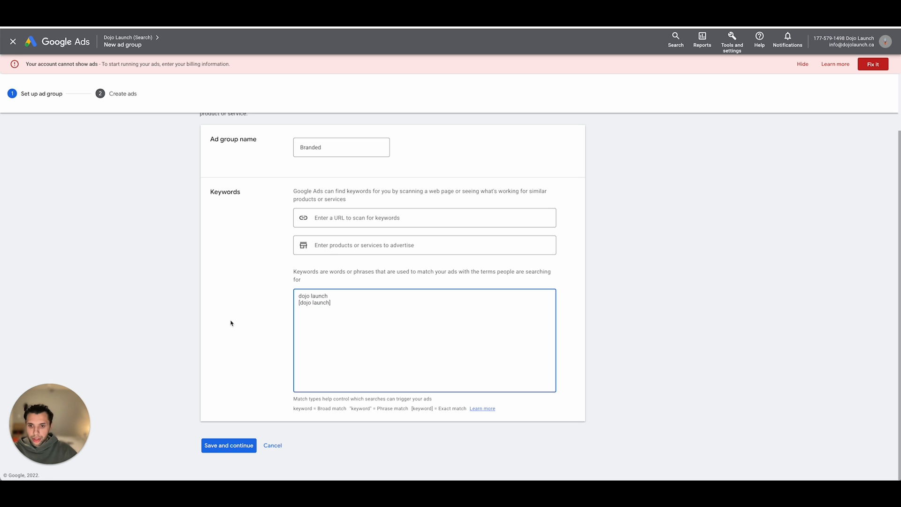
# - Save the Branded ad group, review its prefilled responsive search ad's headlines and descriptions, and save the ad
pyautogui.click(229, 445)
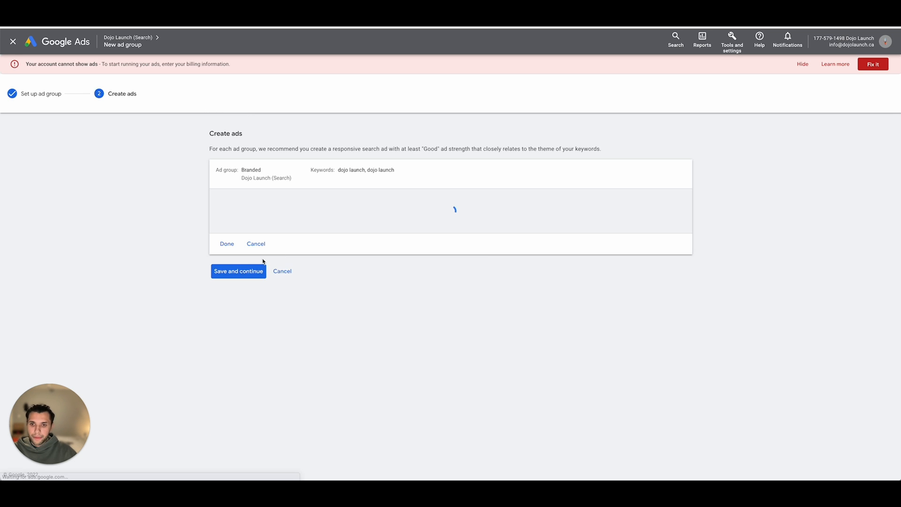
pyautogui.scroll(-15, 238, 283)
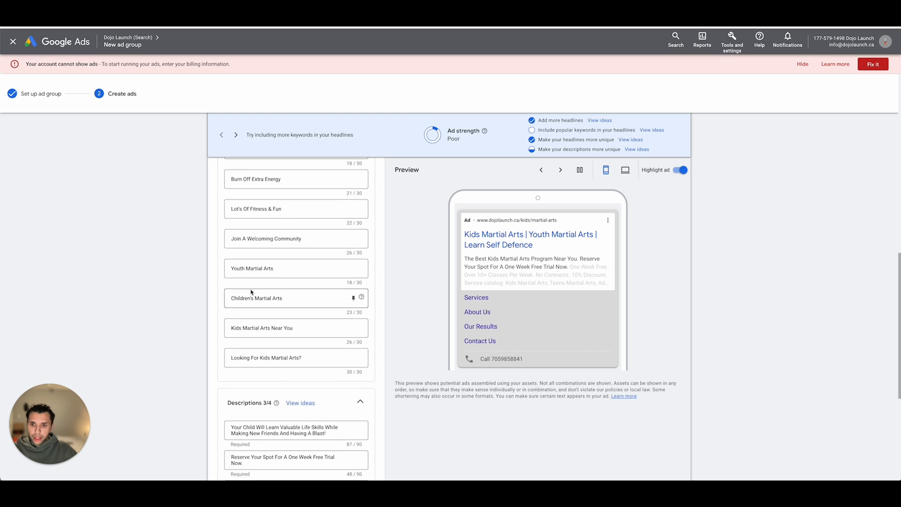
pyautogui.scroll(13, 273, 293)
pyautogui.scroll(-4, 265, 291)
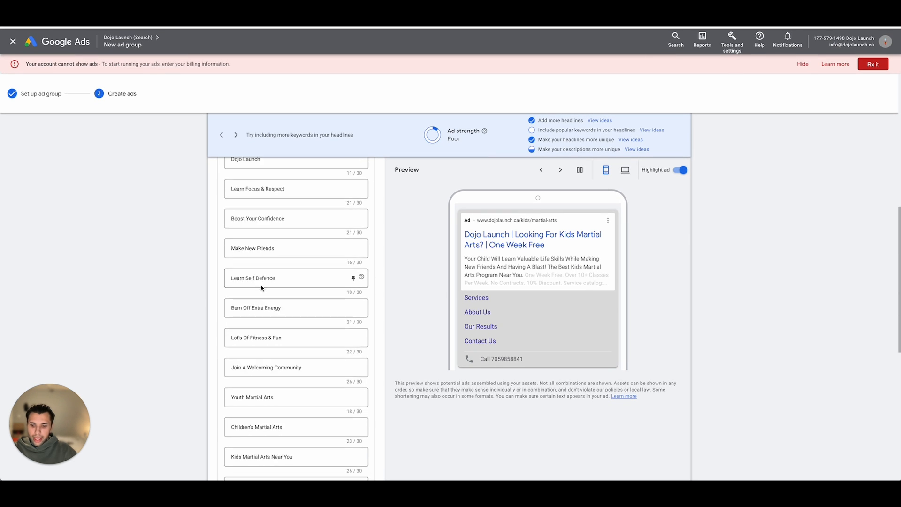
pyautogui.scroll(4, 300, 329)
pyautogui.scroll(7, 314, 341)
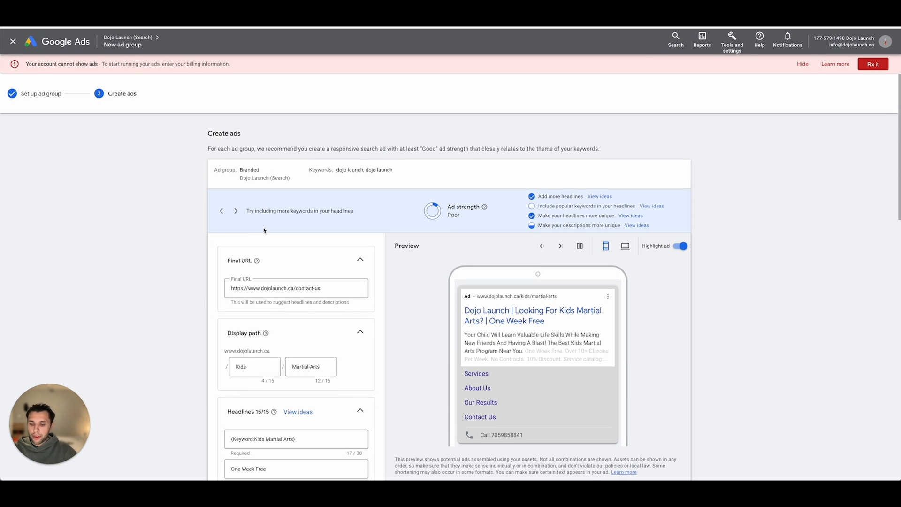
pyautogui.scroll(-1, 458, 315)
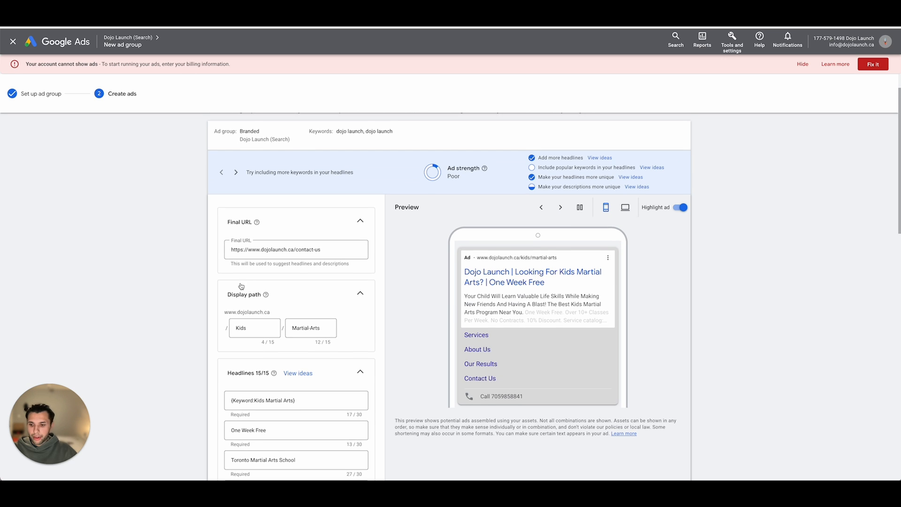
pyautogui.scroll(-3, 242, 287)
pyautogui.scroll(-10, 234, 245)
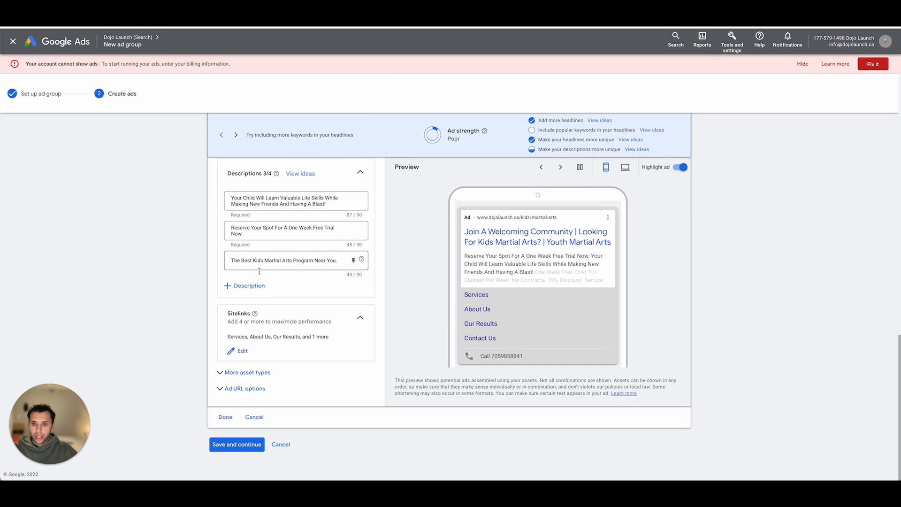
pyautogui.click(238, 448)
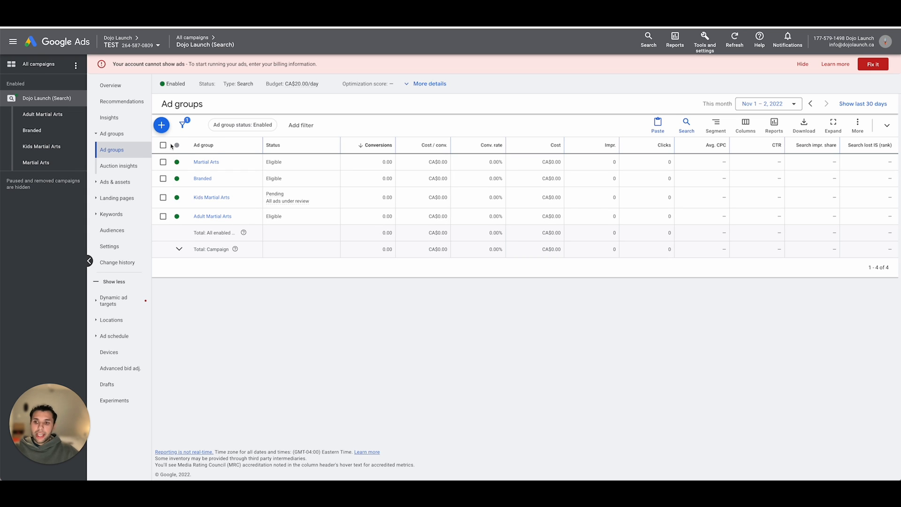
# - Examine the bid strategy focus options in the campaign's bidding settings and leave without saving
pyautogui.click(113, 246)
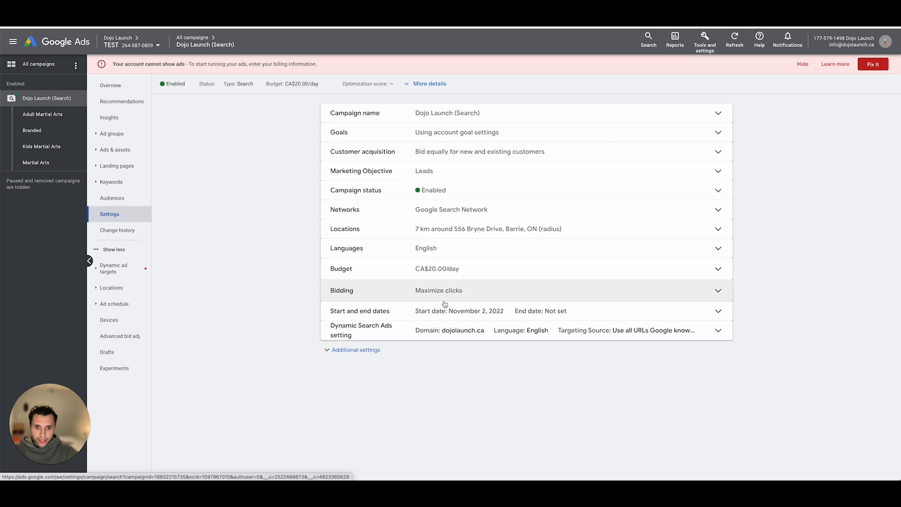
pyautogui.click(446, 297)
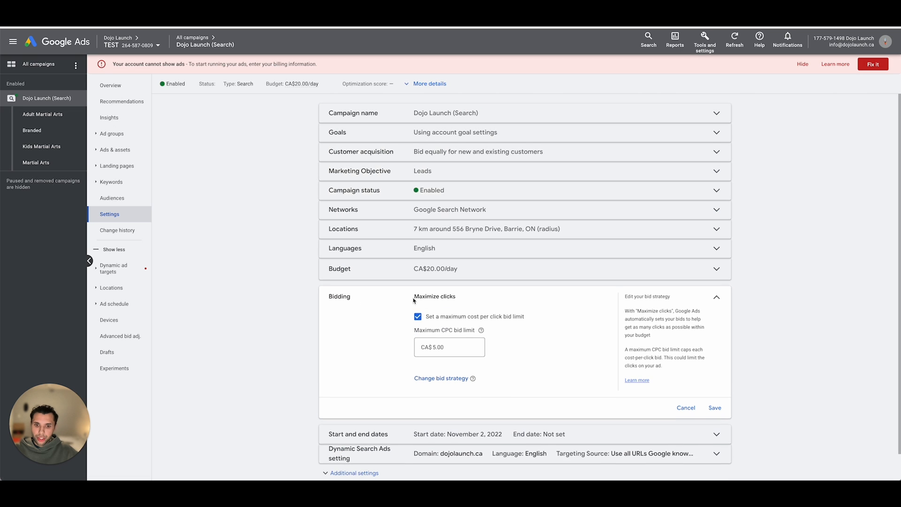
pyautogui.click(449, 379)
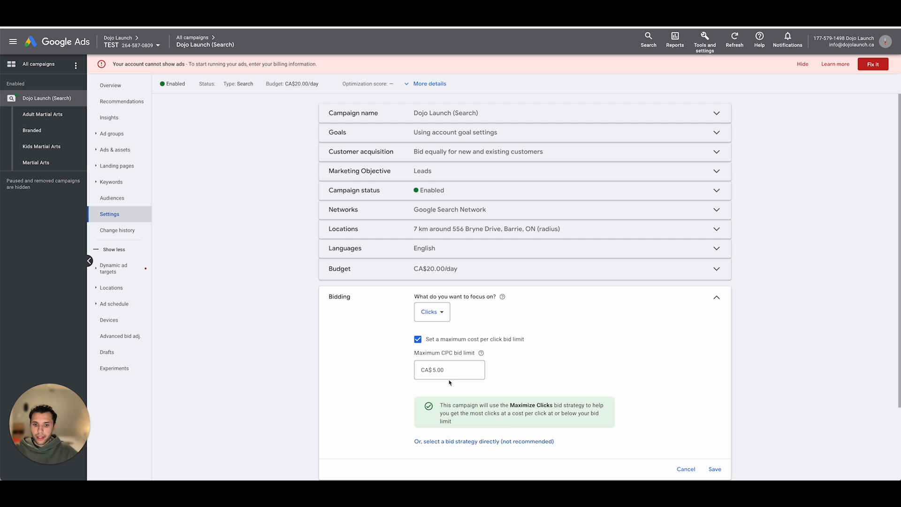
pyautogui.click(435, 315)
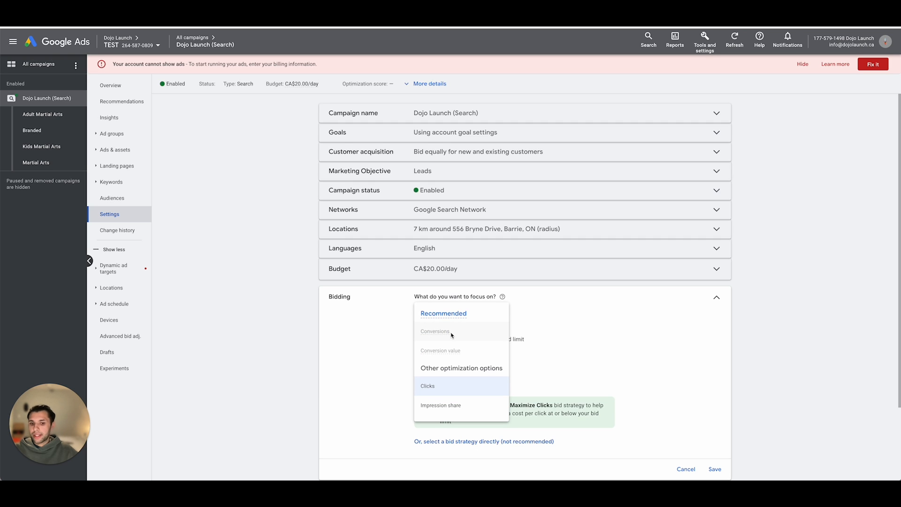
pyautogui.moveTo(452, 337)
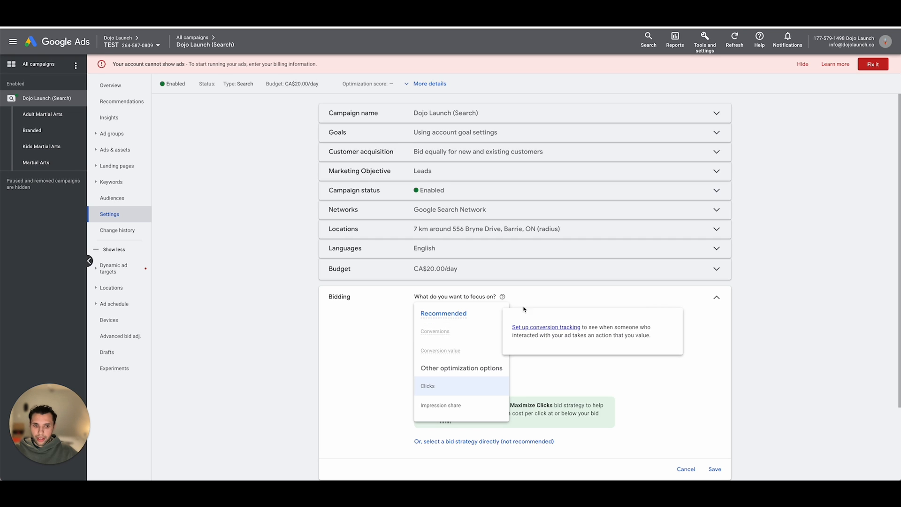
pyautogui.click(564, 295)
pyautogui.click(686, 469)
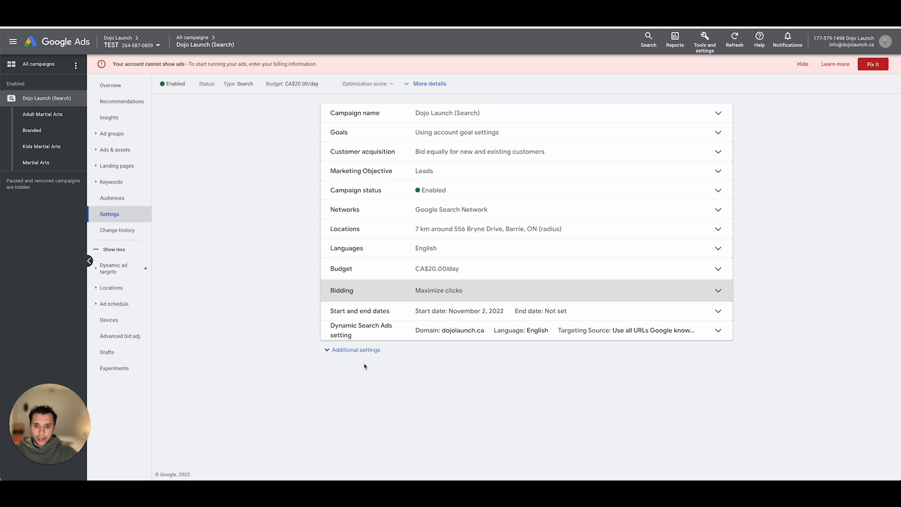
# - Review the data protection contacts and tracking options in the account-level settings for all campaigns
pyautogui.click(50, 67)
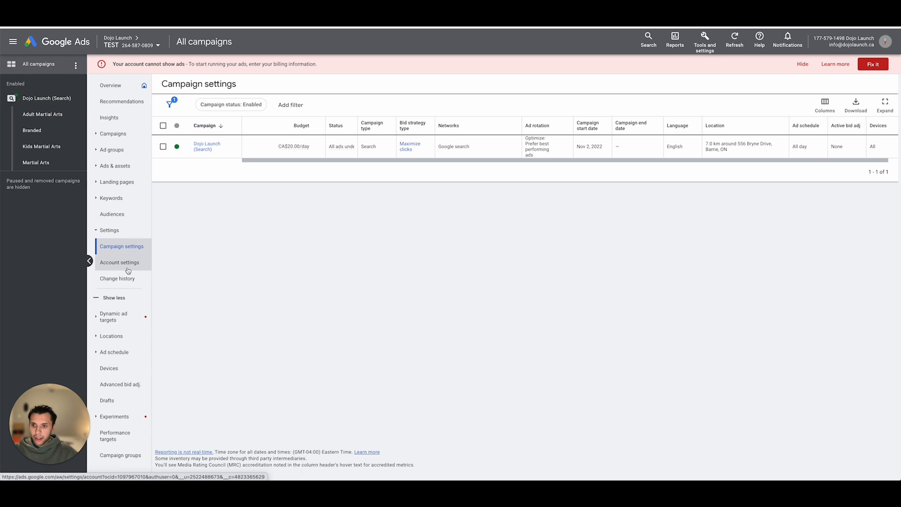
pyautogui.click(127, 269)
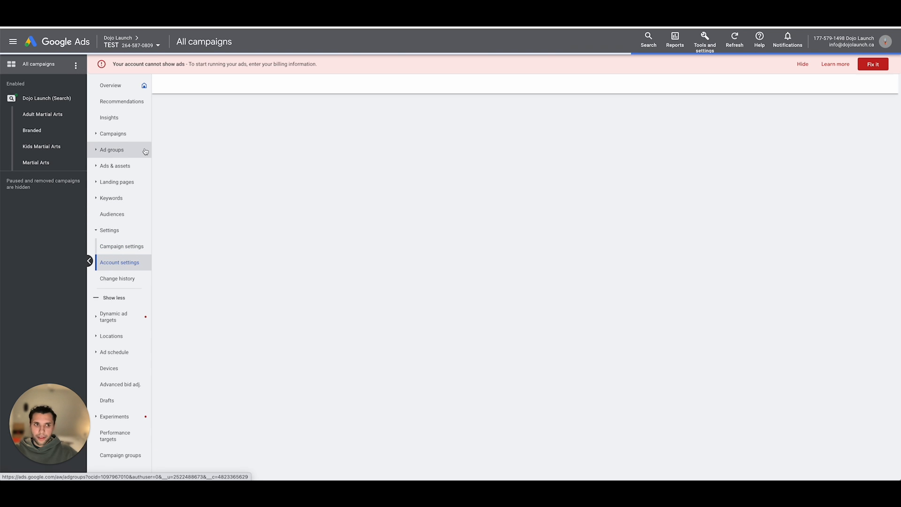
pyautogui.click(433, 150)
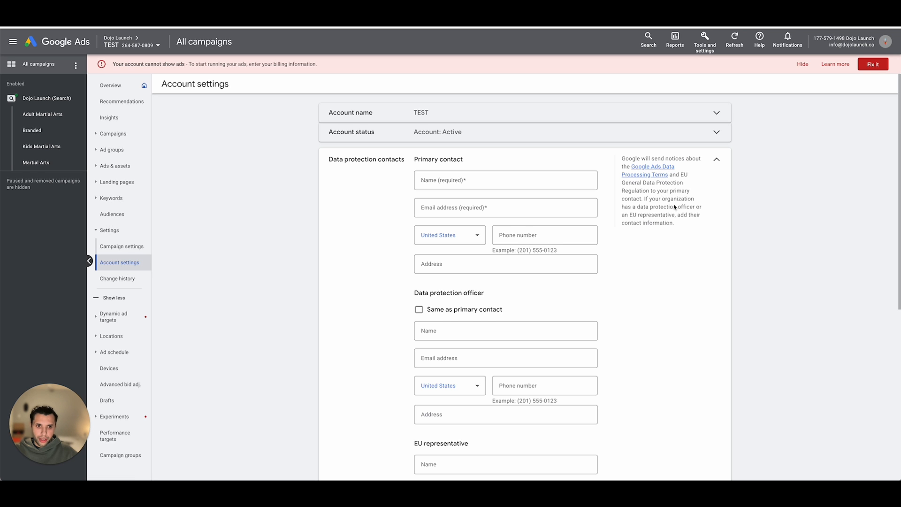
pyautogui.scroll(-4, 554, 237)
pyautogui.scroll(4, 699, 180)
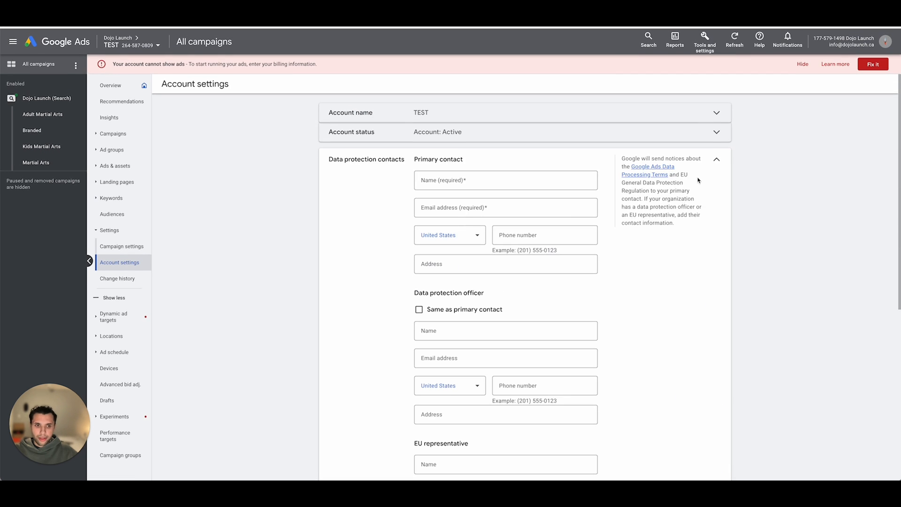
pyautogui.click(717, 159)
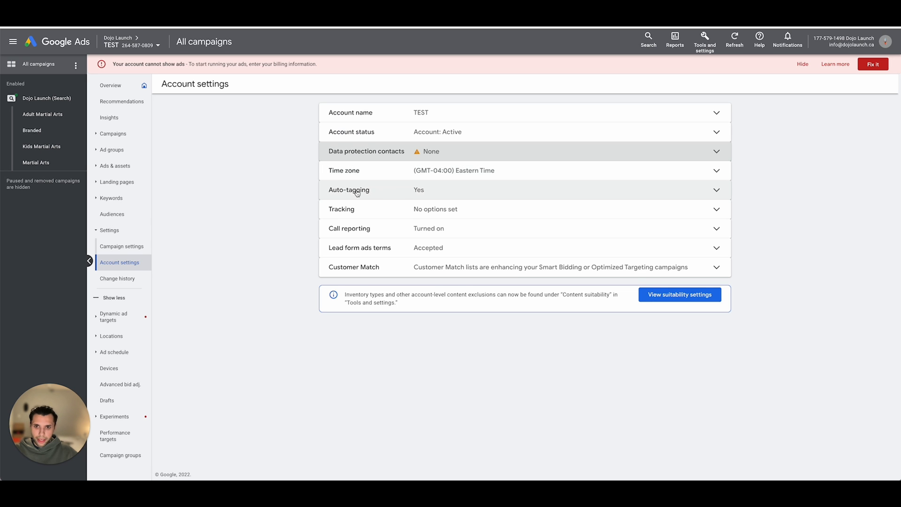
pyautogui.click(403, 213)
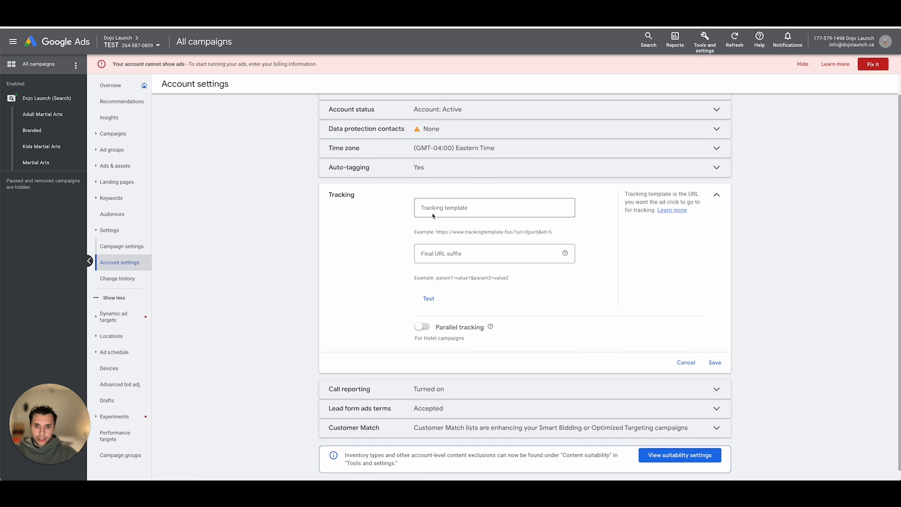
pyautogui.click(443, 208)
pyautogui.click(717, 197)
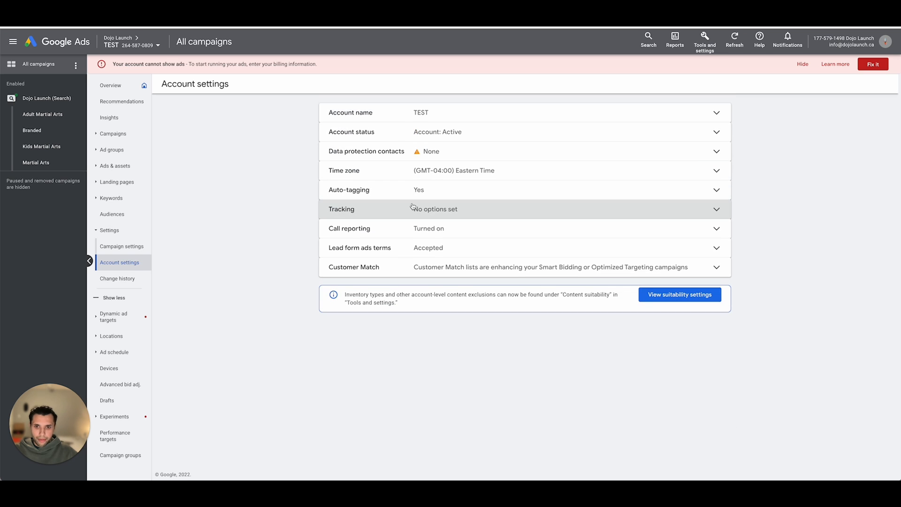
# - Review the account's call reporting options, turn on saving call recordings for 30 days, and save the setting
pyautogui.click(425, 229)
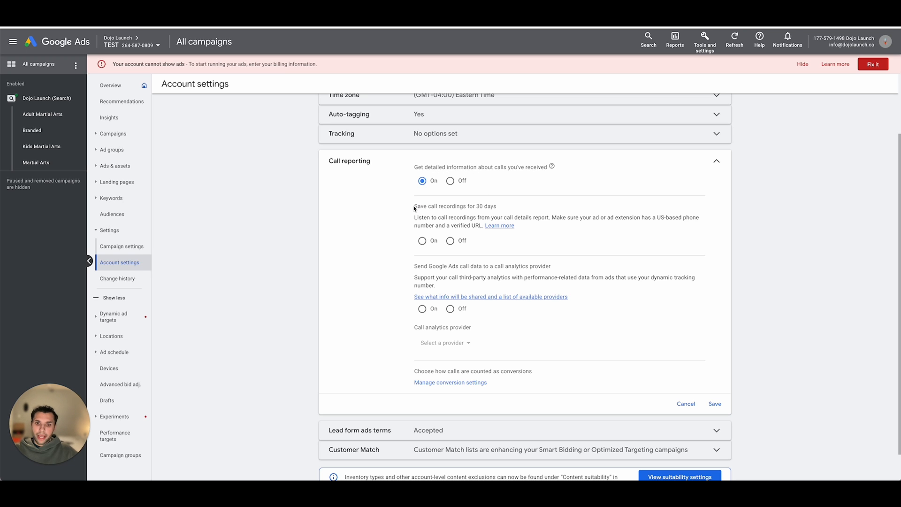
pyautogui.moveTo(413, 208); pyautogui.dragTo(500, 207)
pyautogui.click(493, 207)
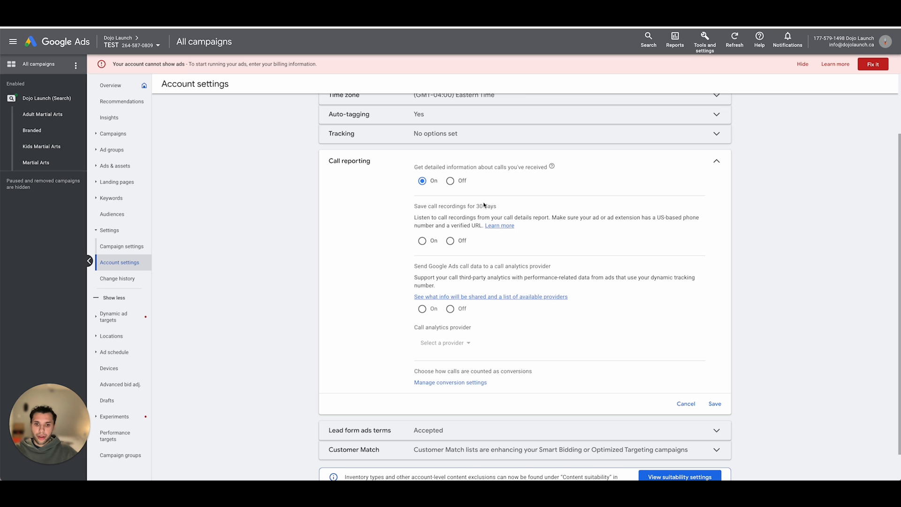
pyautogui.scroll(-2, 484, 205)
pyautogui.moveTo(414, 233); pyautogui.dragTo(553, 235)
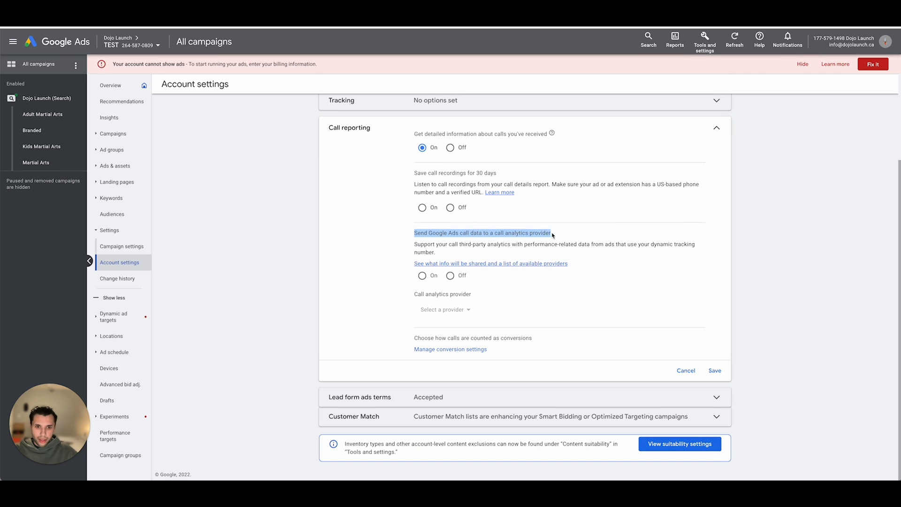
pyautogui.click(553, 235)
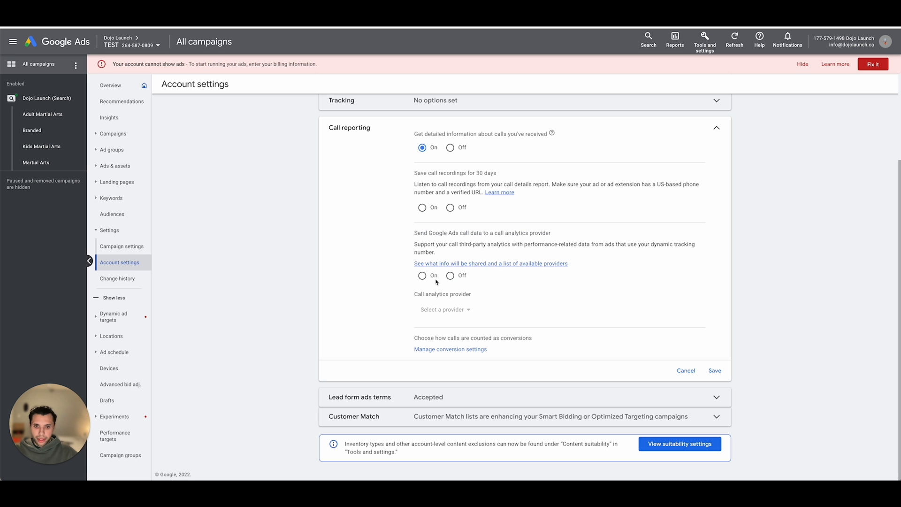
pyautogui.scroll(1, 446, 253)
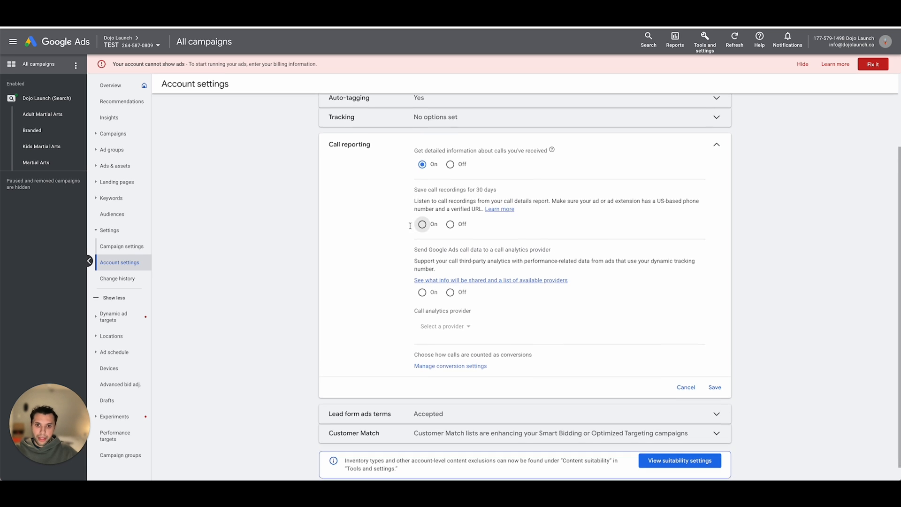
pyautogui.click(422, 224)
pyautogui.click(652, 360)
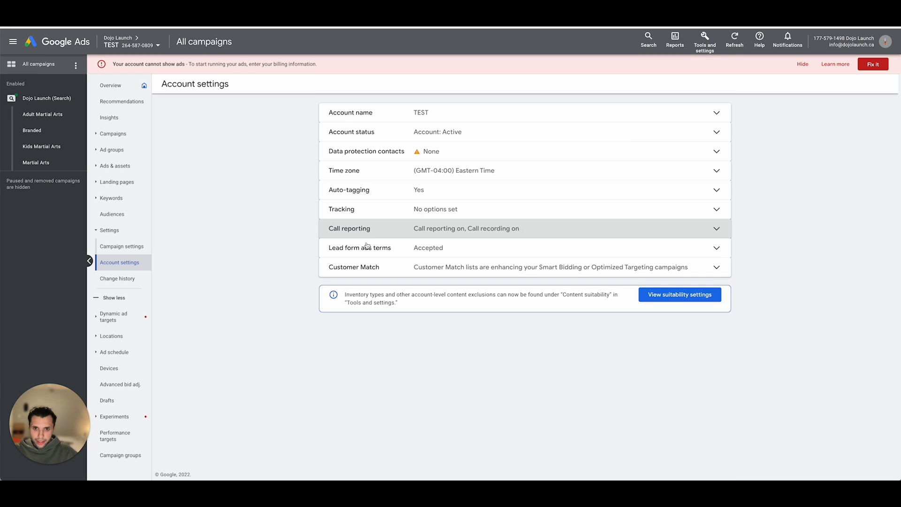
# - Review the lead form ads terms in the account settings and collapse them again
pyautogui.click(369, 247)
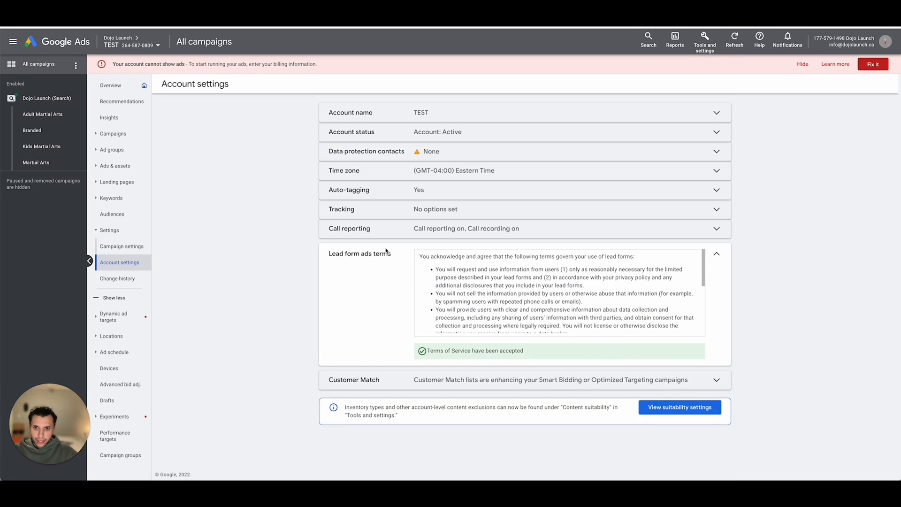
pyautogui.click(717, 257)
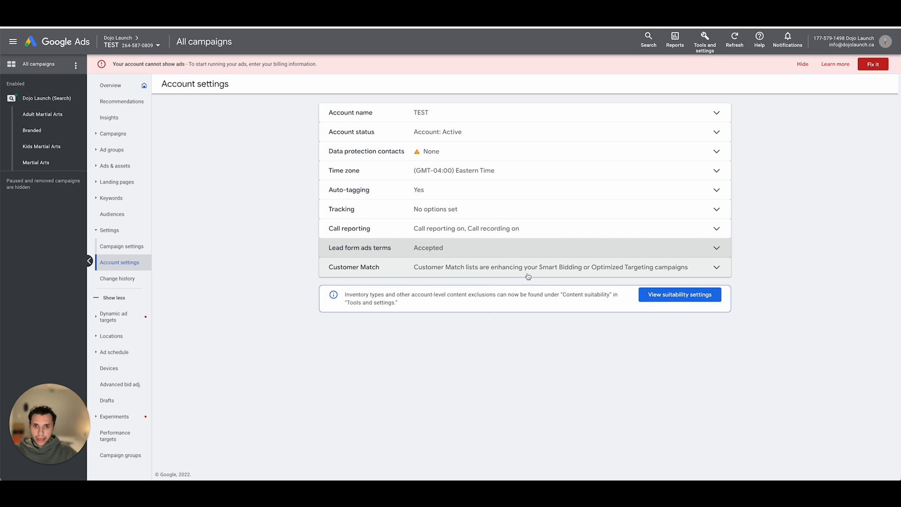